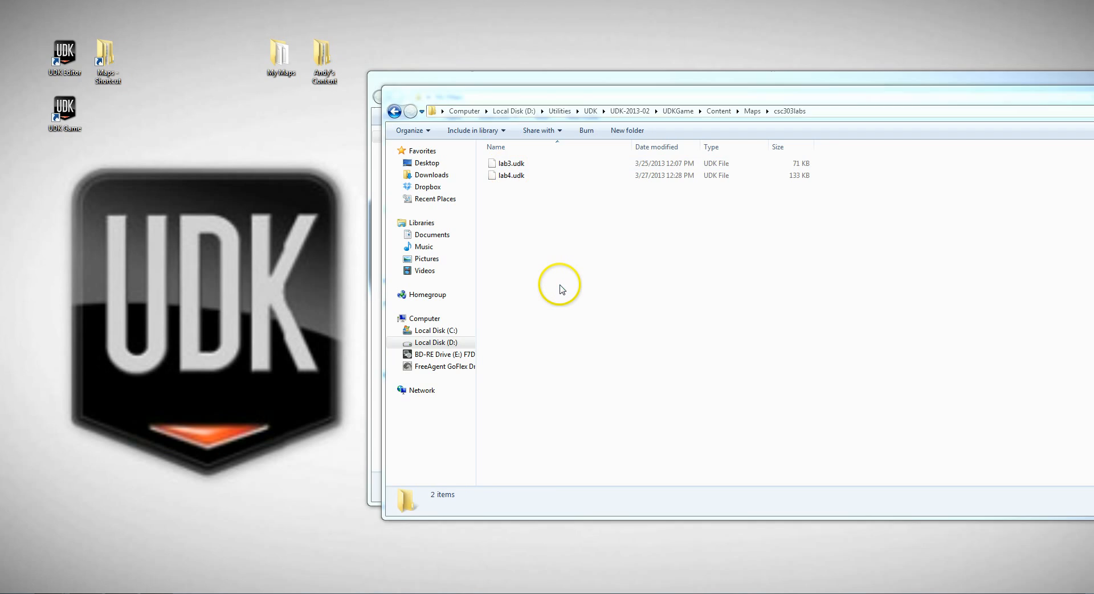
Step: Check lab4.udk in the csc303labs folder, and close the csc303labs and My Maps folder windows
{"action": "left_click", "coordinate": [509, 218]}
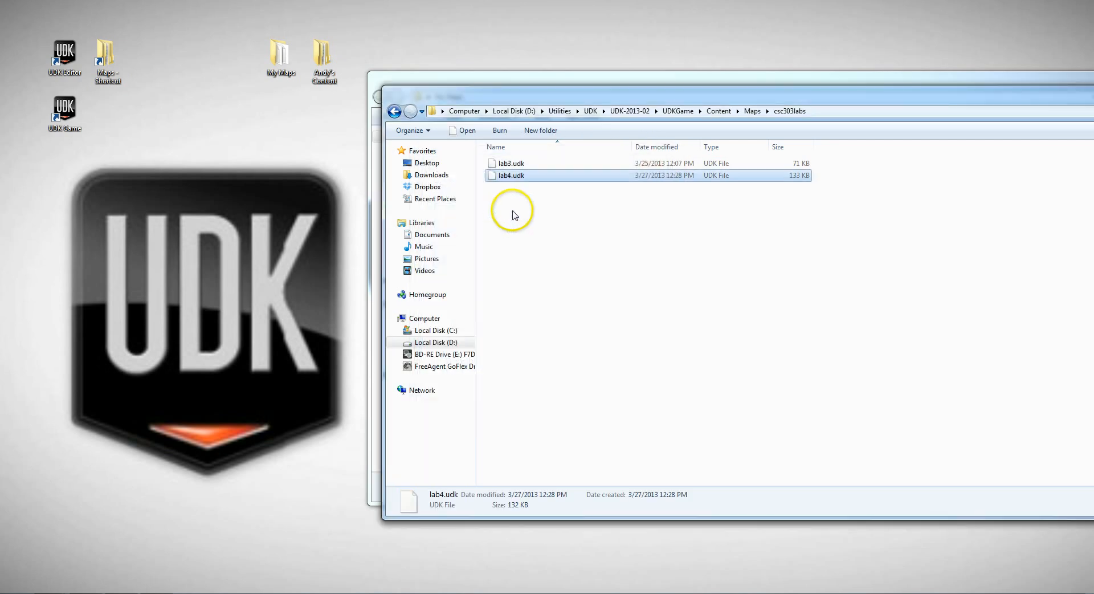
{"action": "left_click_drag", "start_coordinate": [806, 97], "coordinate": [430, 95]}
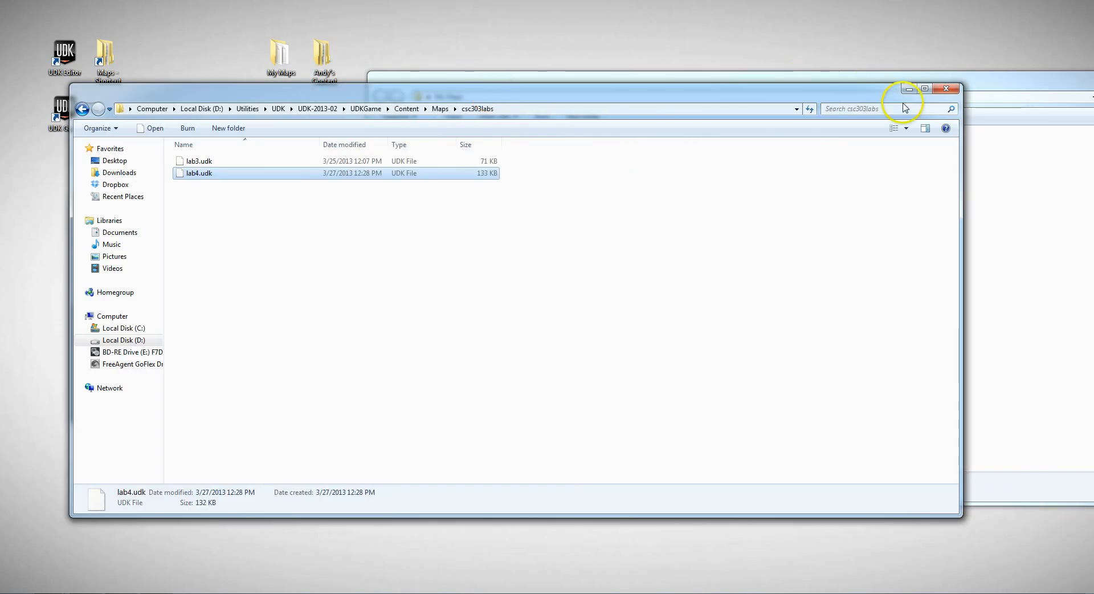
{"action": "left_click", "coordinate": [947, 89]}
{"action": "left_click_drag", "start_coordinate": [976, 85], "coordinate": [723, 86]}
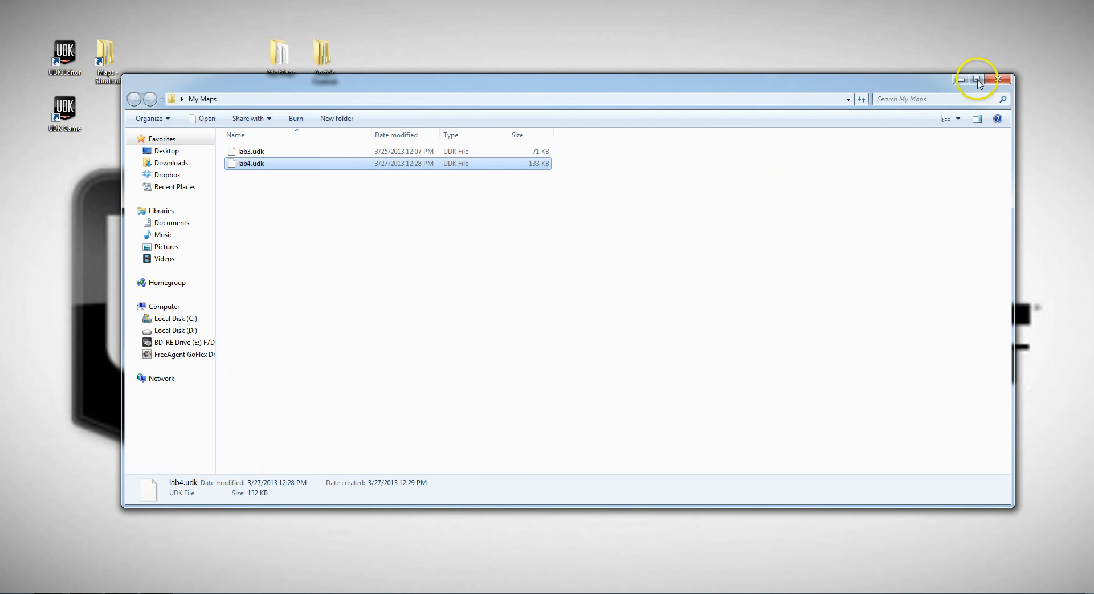
{"action": "left_click", "coordinate": [997, 77]}
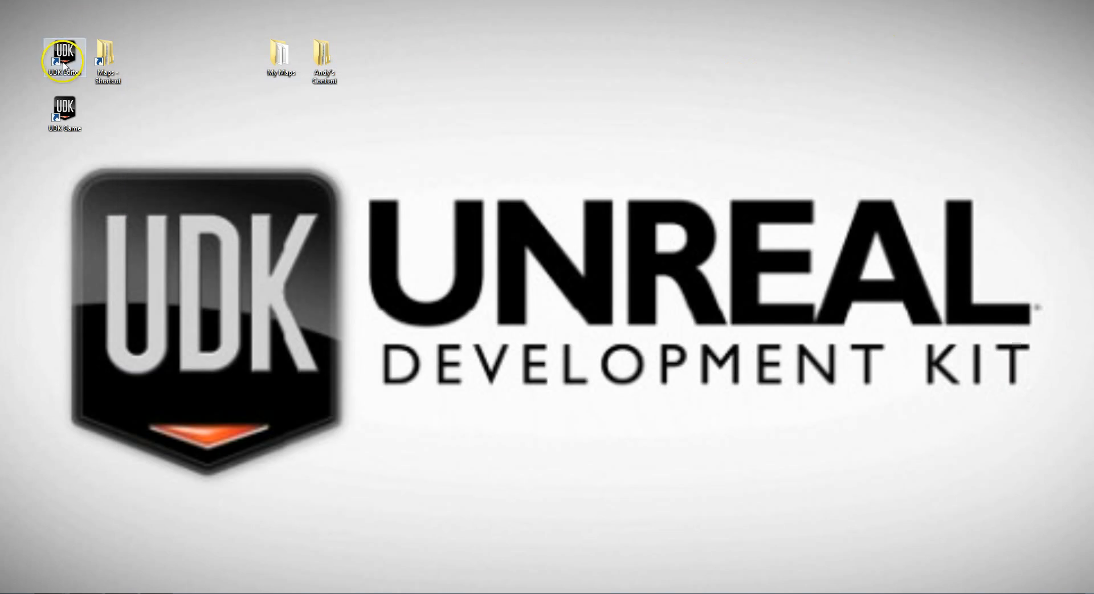
Step: Launch the UDK Editor and open the existing map lab4.udk, dismissing the welcome screen and the Content Browser
{"action": "double_click", "coordinate": [65, 57]}
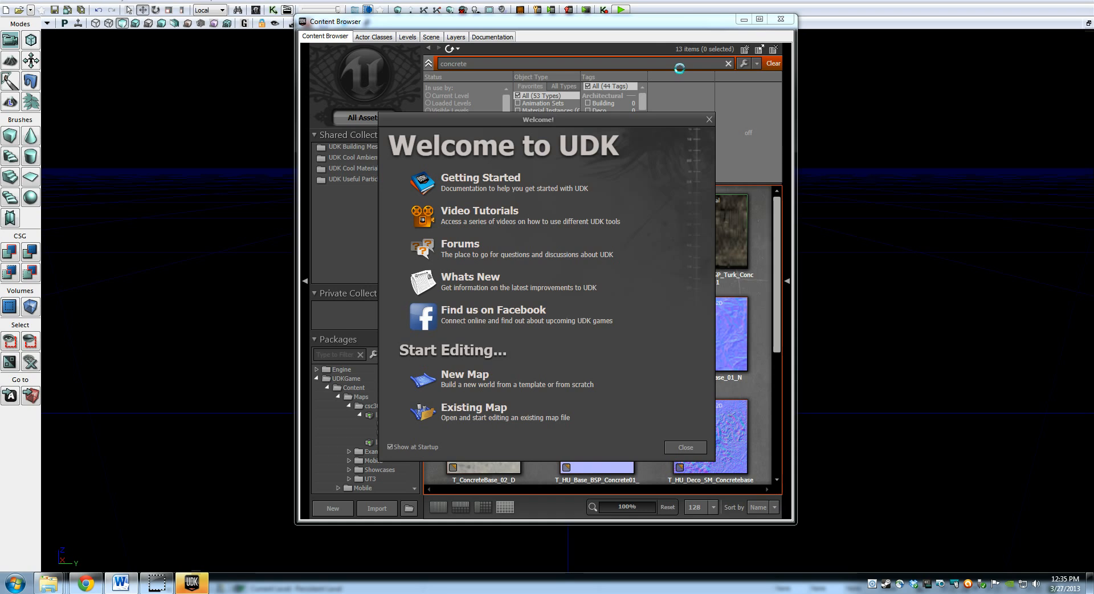
{"action": "left_click", "coordinate": [471, 411]}
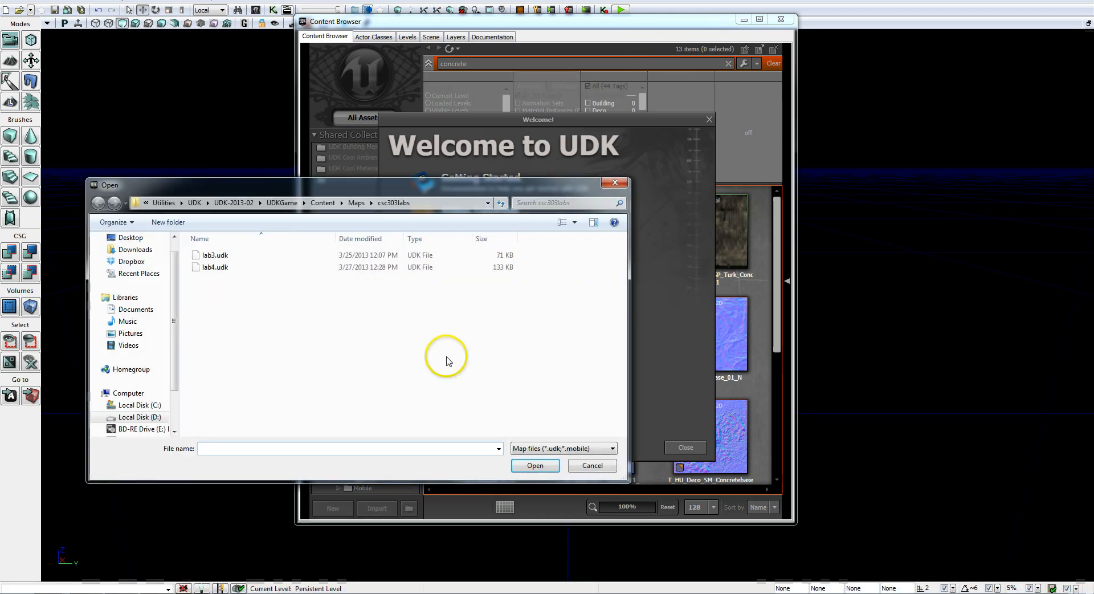
{"action": "double_click", "coordinate": [214, 267]}
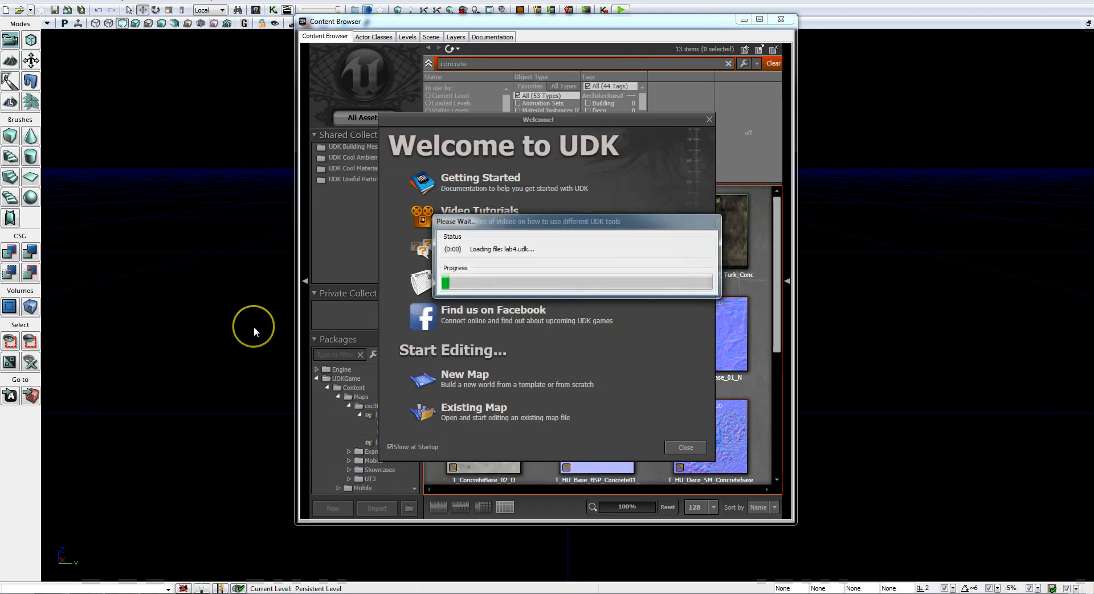
{"action": "left_click", "coordinate": [709, 119]}
{"action": "left_click", "coordinate": [780, 19]}
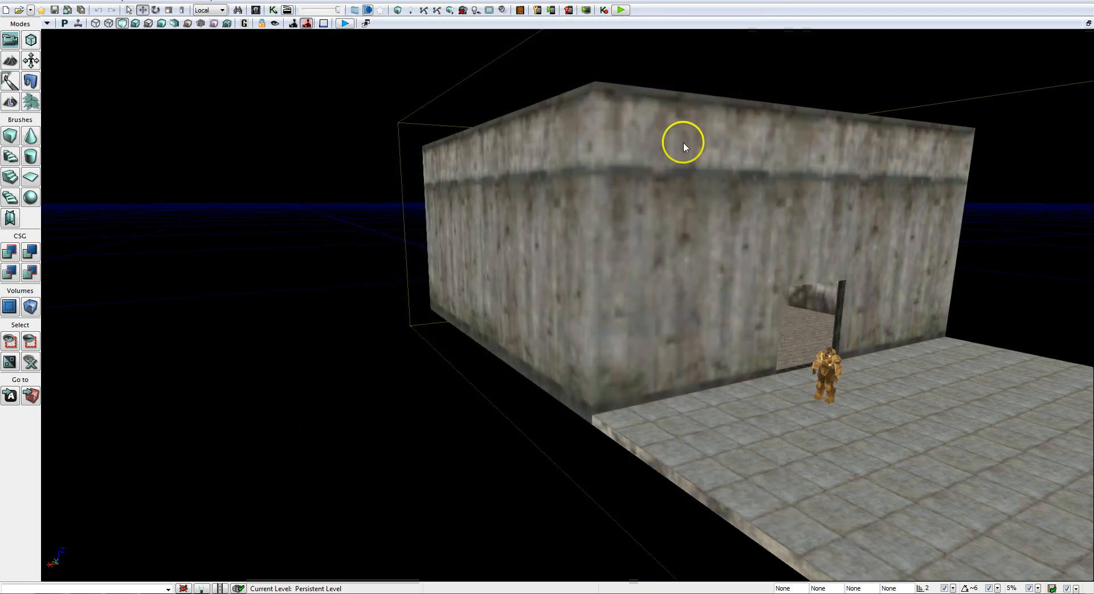
Step: Face the building's entrance, reopen the Content Browser beside the scene and filter the assets to Static Meshes
{"action": "right_click_drag", "start_coordinate": [744, 320], "coordinate": [639, 304]}
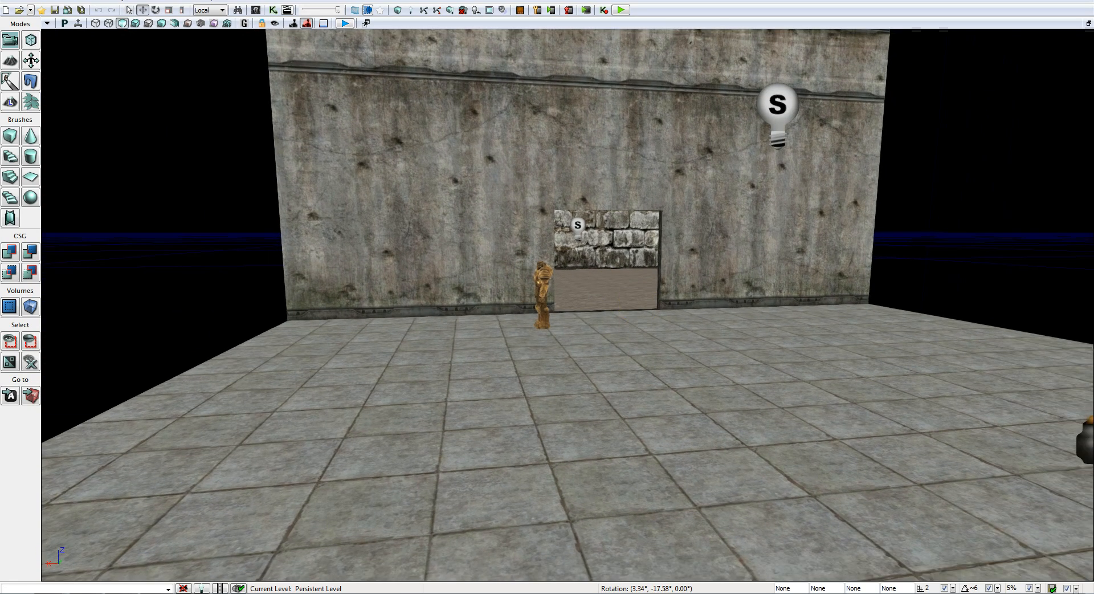
{"action": "left_click", "coordinate": [256, 10]}
{"action": "left_click_drag", "start_coordinate": [503, 18], "coordinate": [767, 50]}
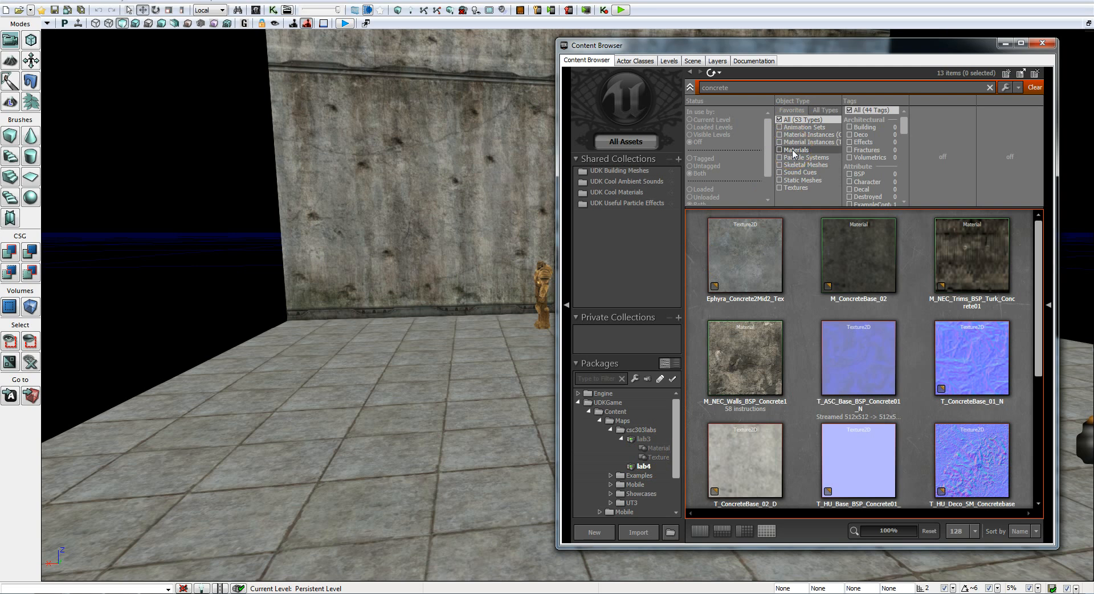
{"action": "left_click", "coordinate": [802, 181]}
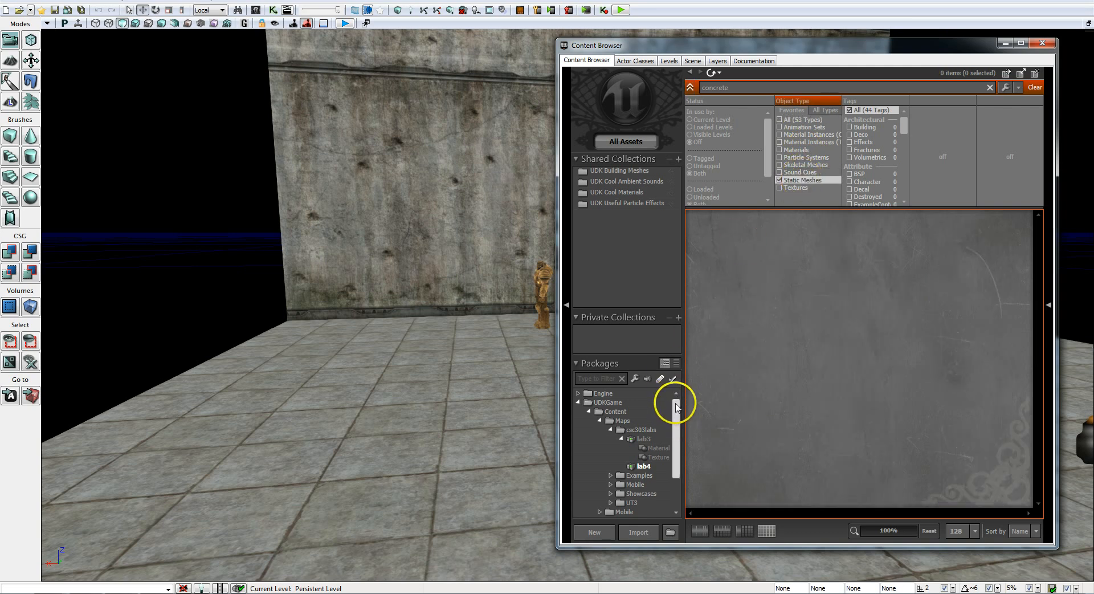
Step: Look for static meshes in the UDKGame, Content, Maps and csc303labs package folders
{"action": "left_click", "coordinate": [608, 402]}
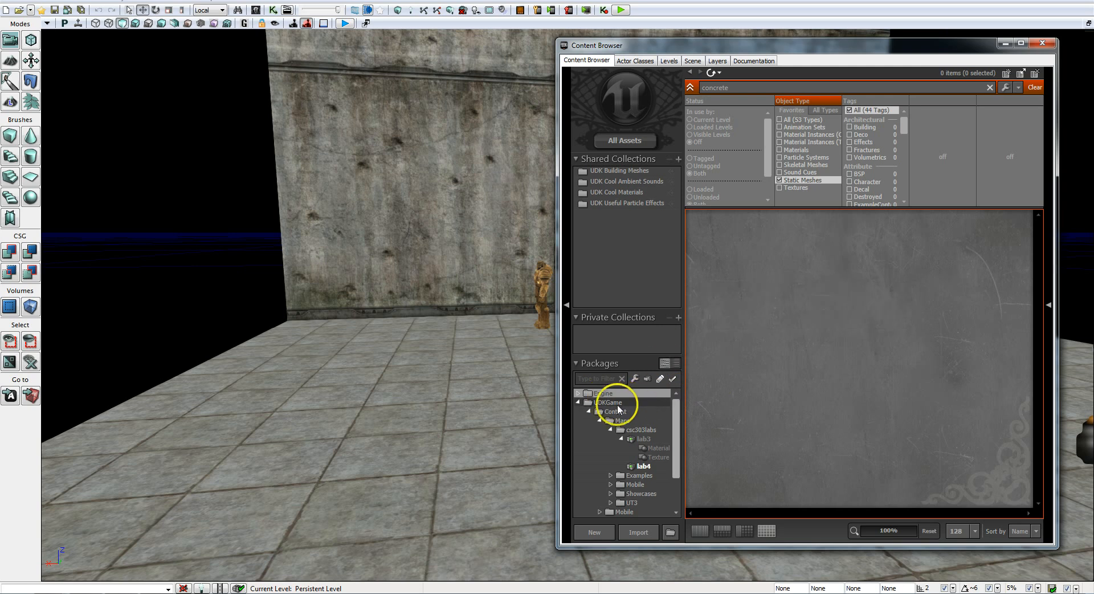
{"action": "left_click", "coordinate": [618, 409]}
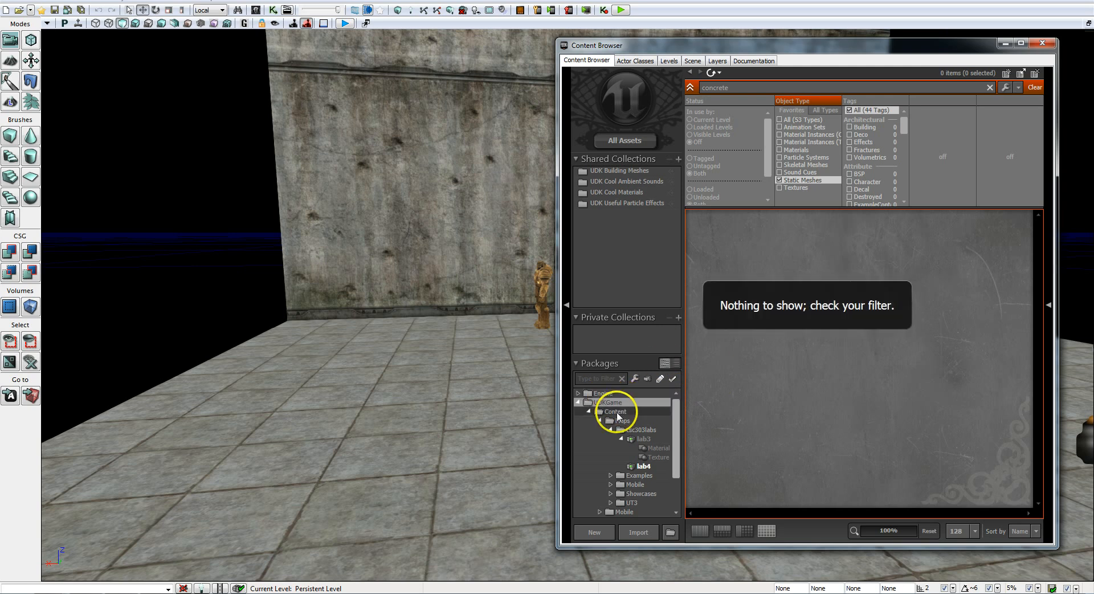
{"action": "left_click", "coordinate": [625, 421]}
{"action": "left_click", "coordinate": [637, 430]}
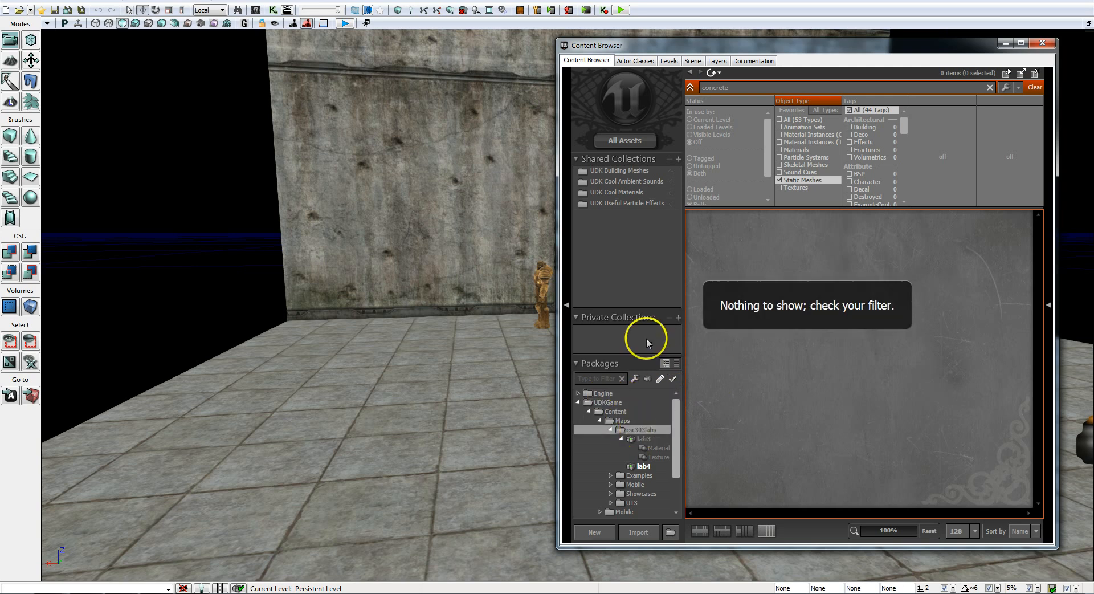
Step: Clear the "concrete" search text from the Content Browser's asset filter
{"action": "left_click", "coordinate": [749, 88]}
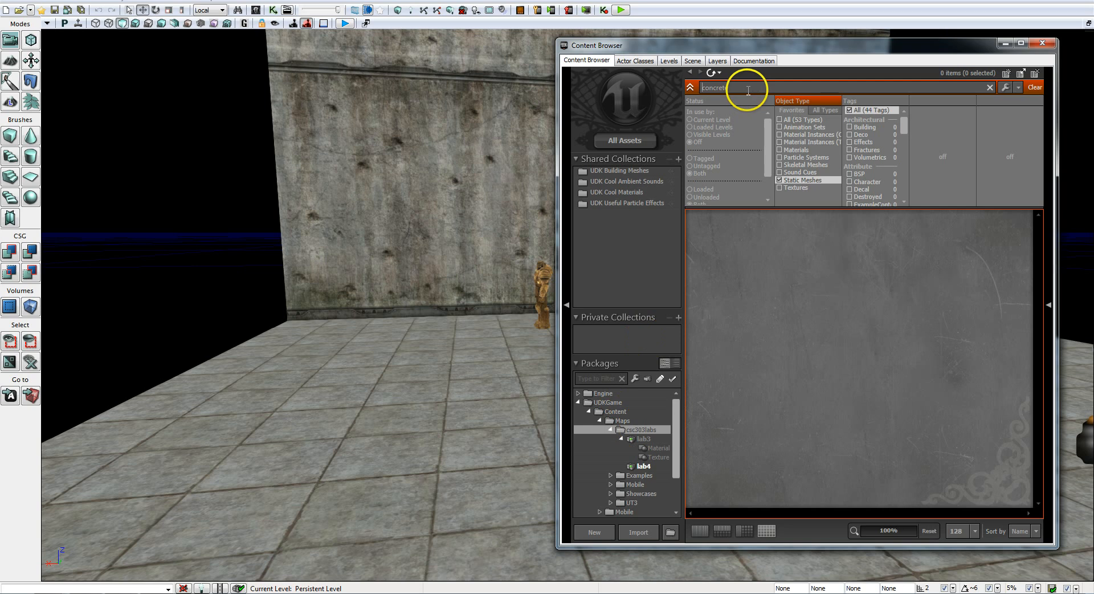
{"action": "key", "text": "Delete"}
{"action": "key", "text": "Delete"}
{"action": "key", "text": "Delete"}
{"action": "key", "text": "Delete"}
{"action": "key", "text": "Delete"}
{"action": "key", "text": "Delete"}
{"action": "key", "text": "Delete"}
{"action": "key", "text": "Delete"}
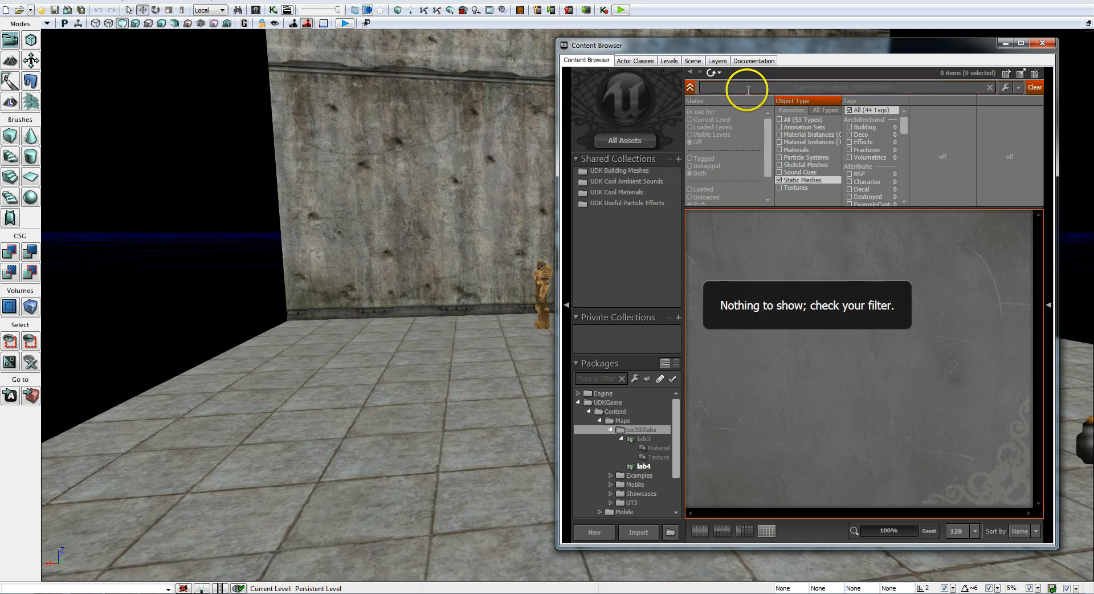
Step: Browse the static meshes package by package, including the Engine, Content, csc303labs, Shared and Showcases folders
{"action": "left_click", "coordinate": [602, 394]}
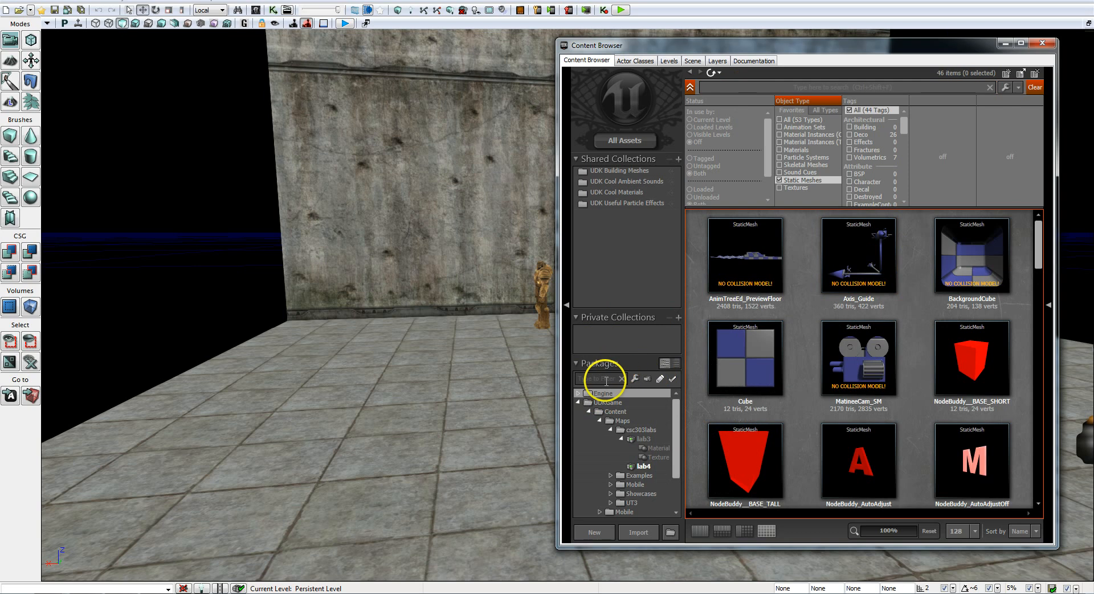
{"action": "left_click_drag", "start_coordinate": [678, 432], "coordinate": [609, 398]}
{"action": "left_click", "coordinate": [616, 408]}
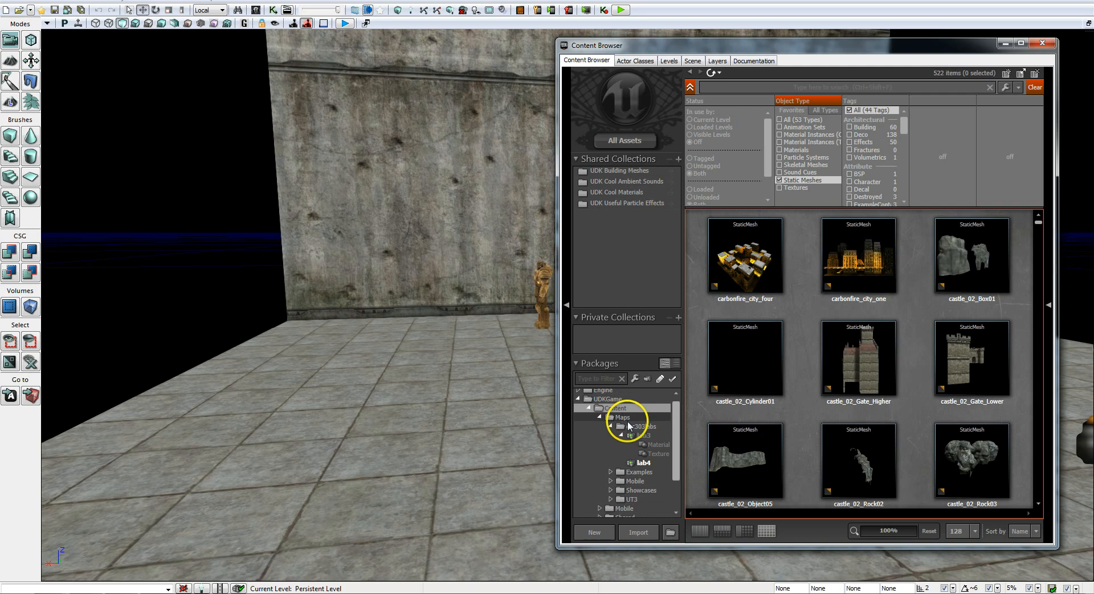
{"action": "left_click", "coordinate": [636, 427]}
{"action": "left_click", "coordinate": [629, 473]}
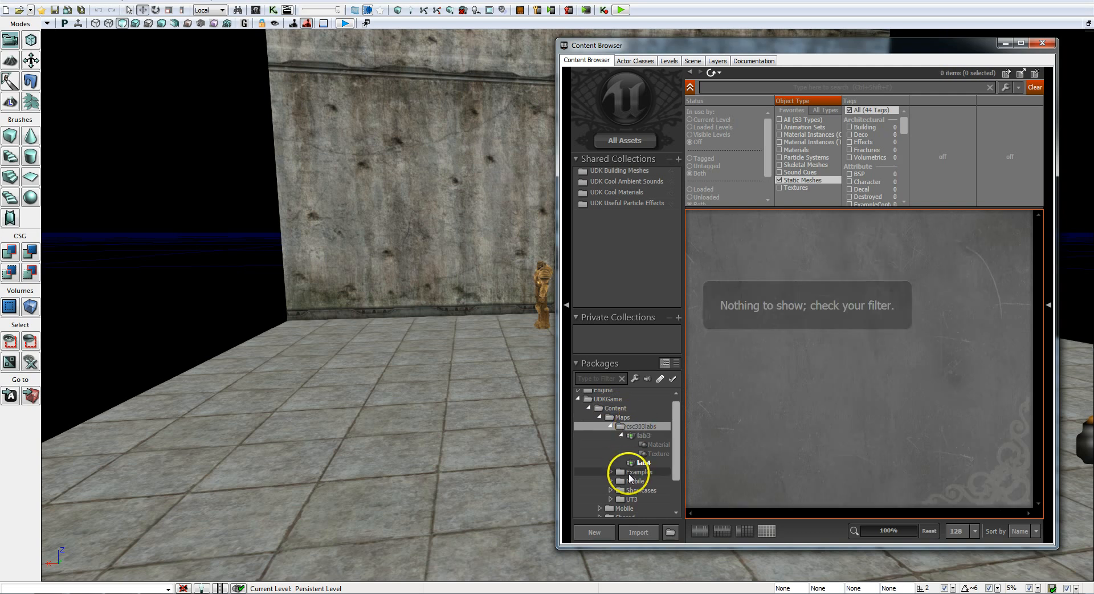
{"action": "left_click", "coordinate": [637, 488]}
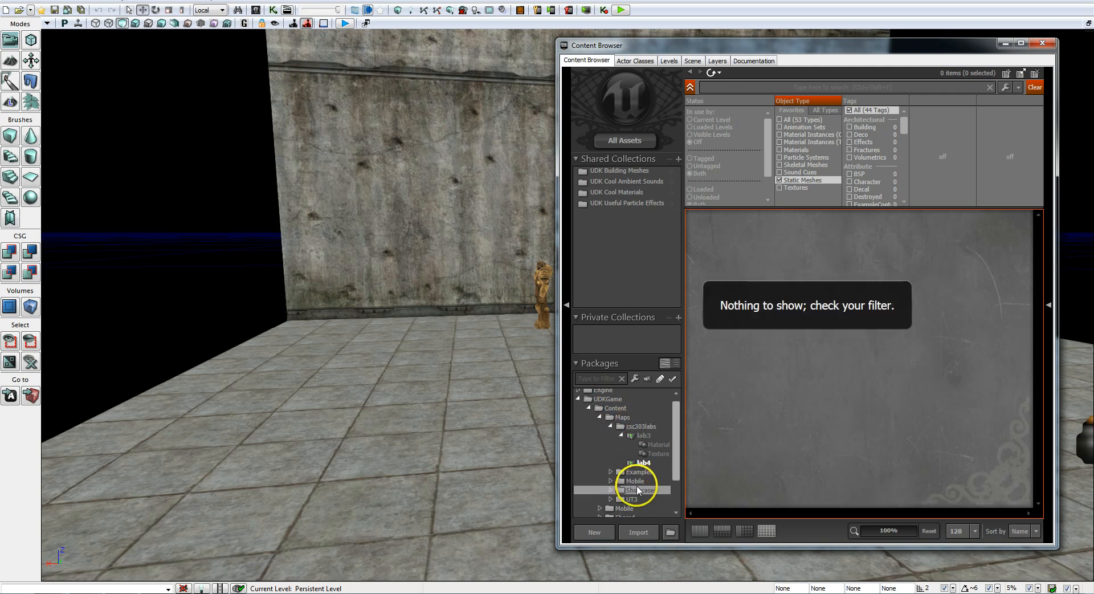
{"action": "scroll", "coordinate": [634, 486], "scroll_direction": "down", "scroll_amount": 1}
{"action": "left_click", "coordinate": [627, 481]}
{"action": "left_click", "coordinate": [627, 490]}
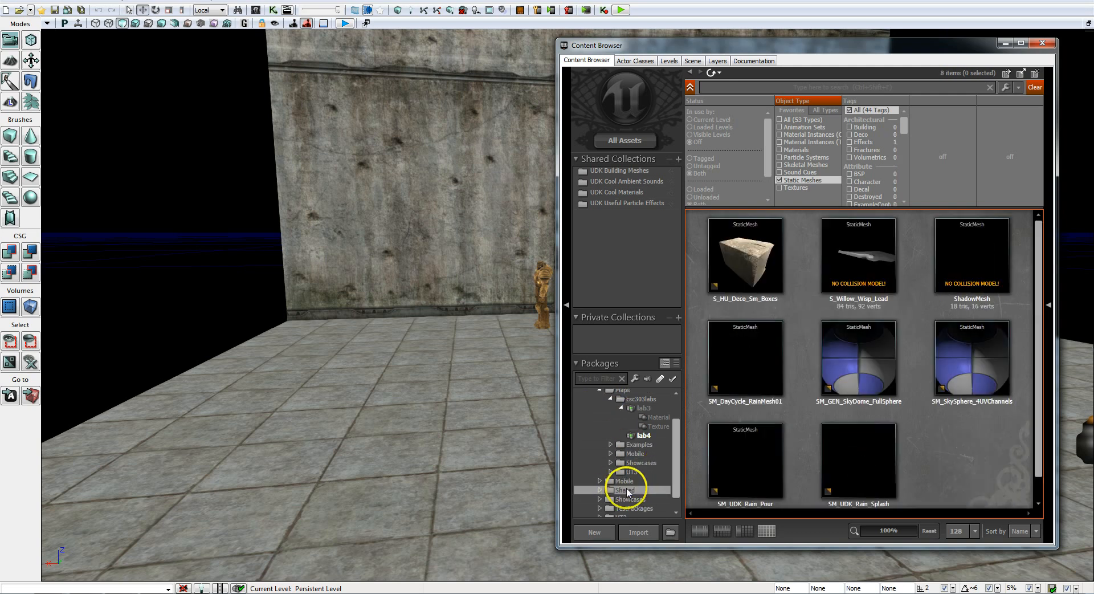
{"action": "left_click", "coordinate": [630, 499]}
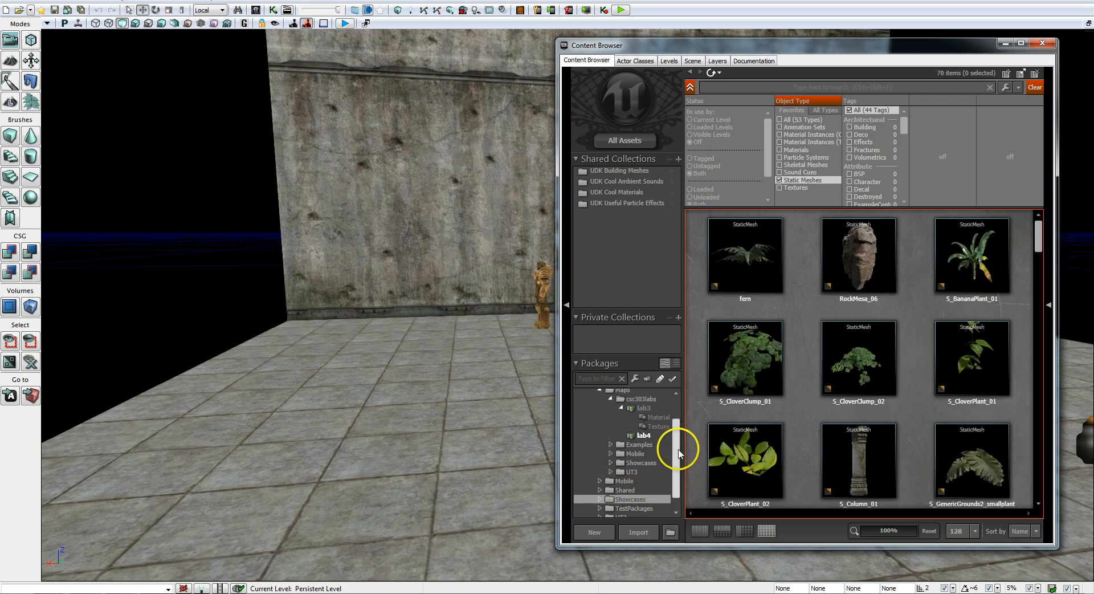
{"action": "left_click_drag", "start_coordinate": [678, 449], "coordinate": [682, 395]}
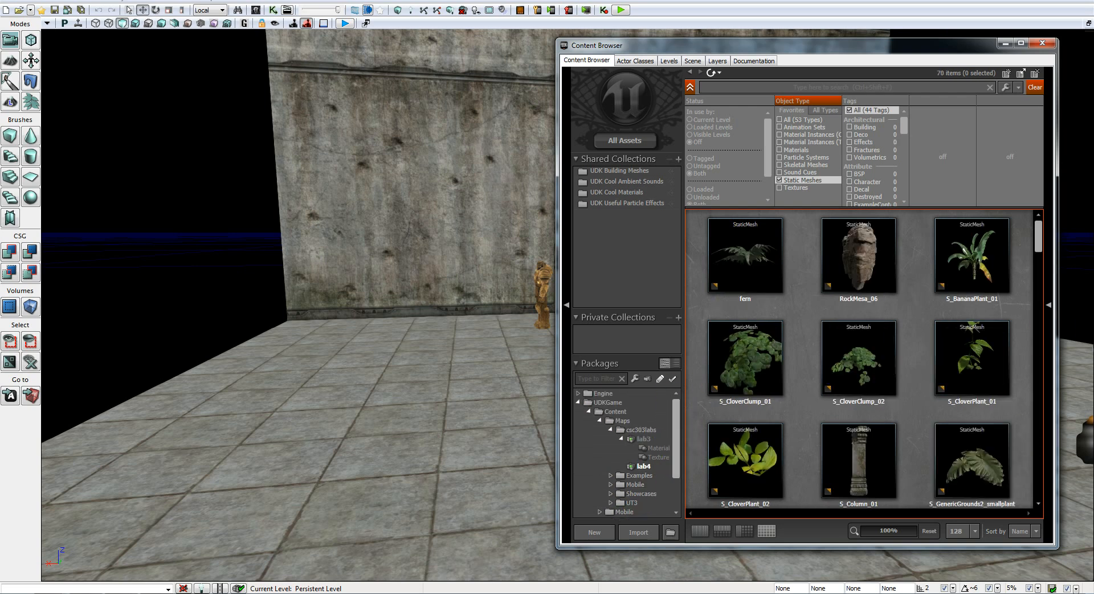
Step: List the static meshes of all assets and look through them as far as the ammo meshes such as S_Ammo_LinkGun
{"action": "left_click", "coordinate": [625, 141]}
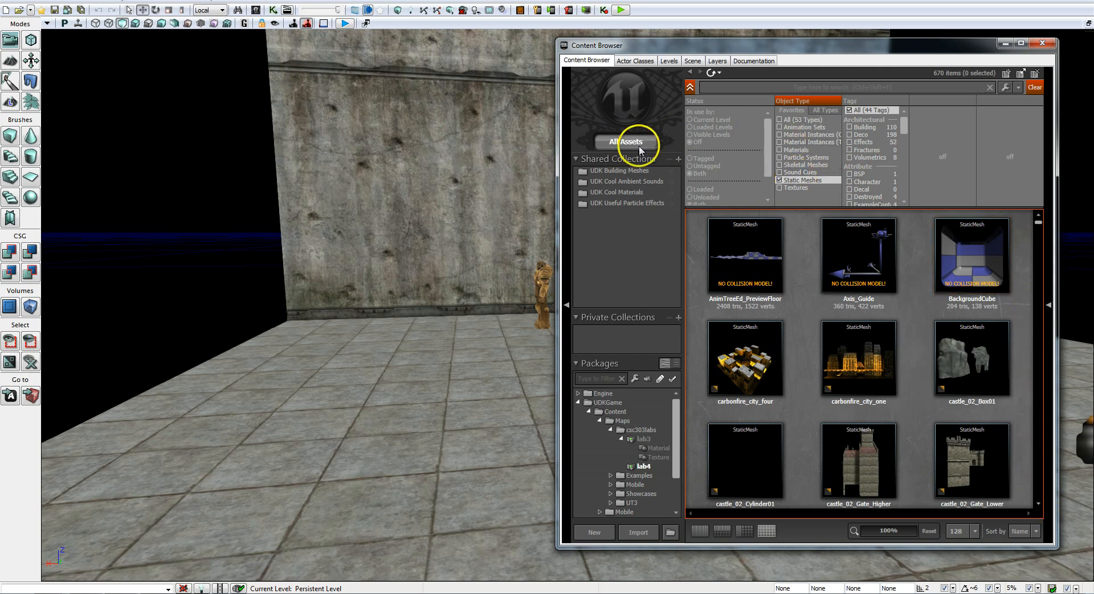
{"action": "left_click", "coordinate": [1038, 503]}
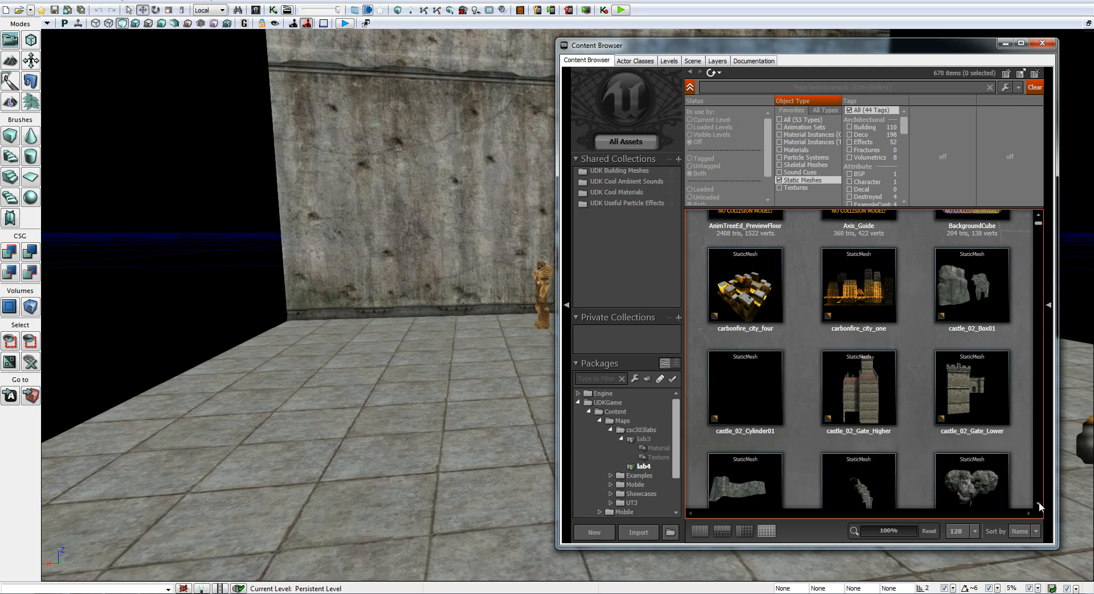
{"action": "left_click", "coordinate": [1039, 503]}
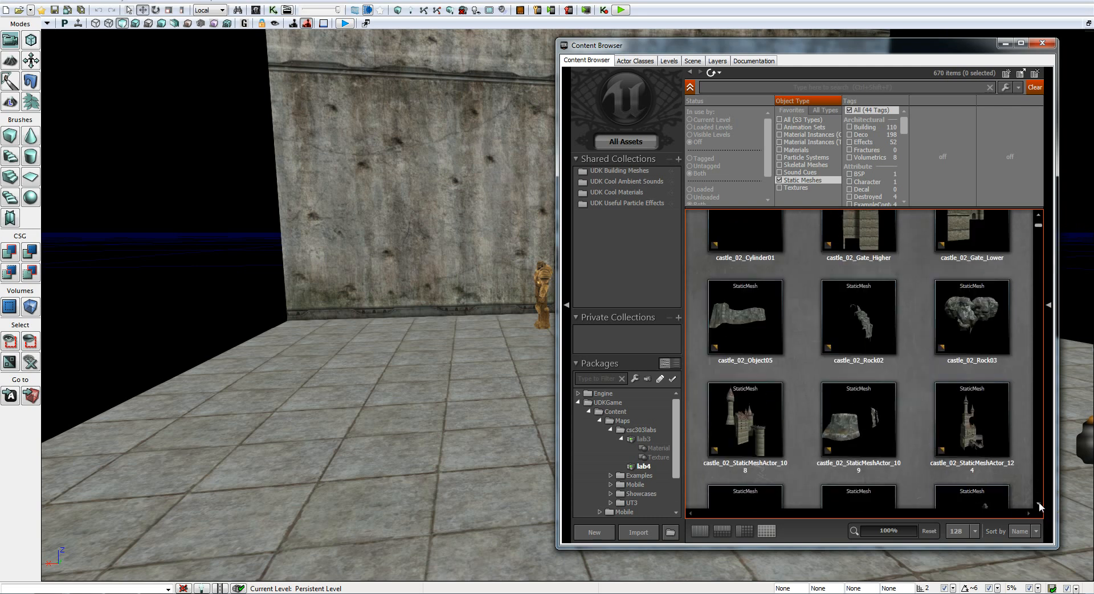
{"action": "left_click", "coordinate": [1039, 502]}
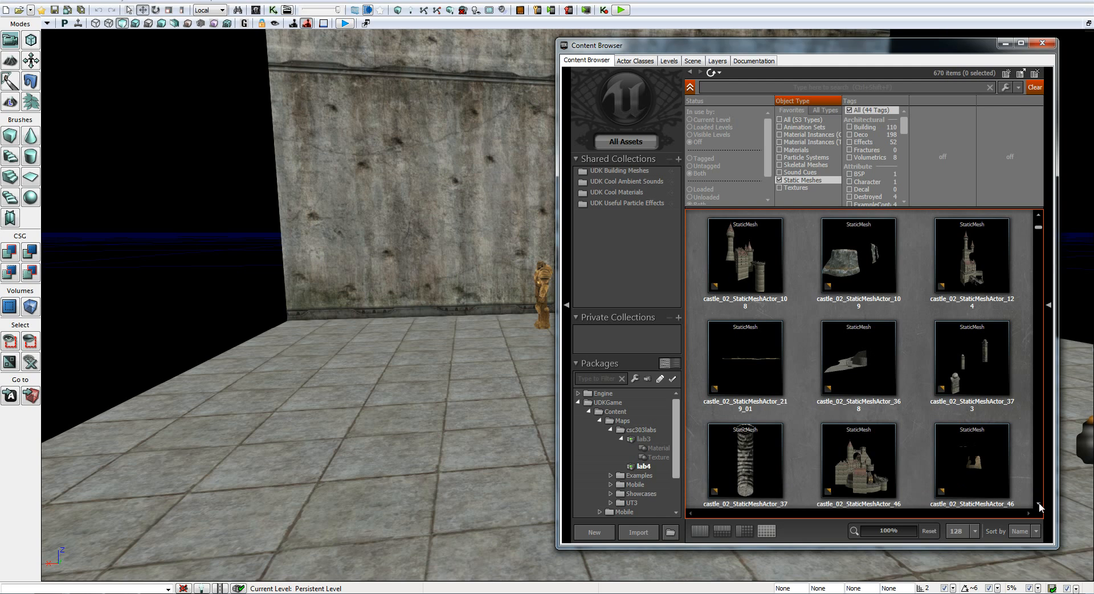
{"action": "left_click", "coordinate": [1038, 503]}
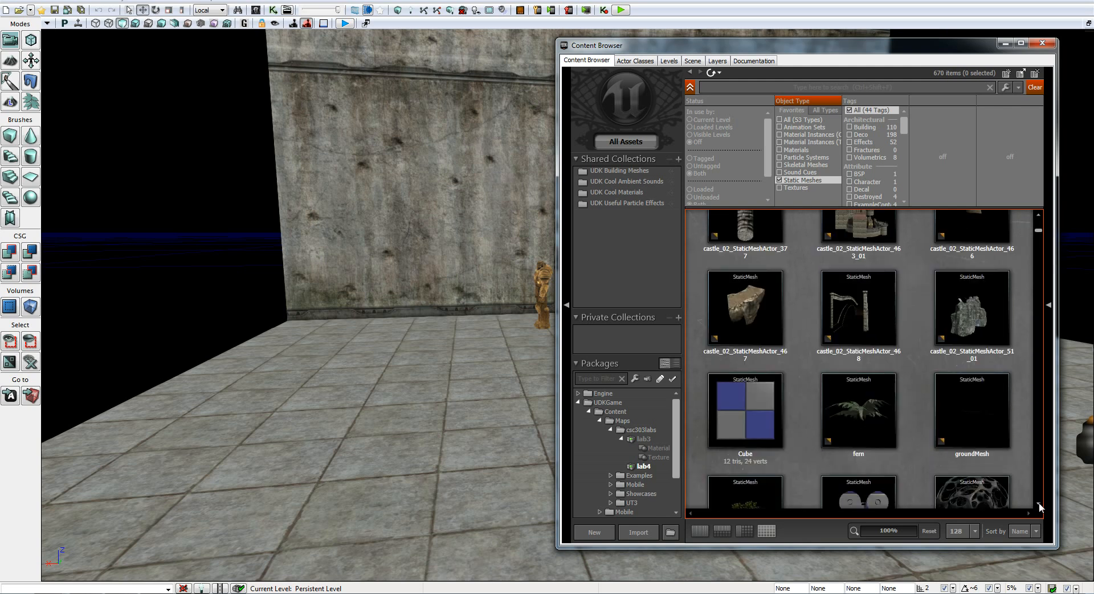
{"action": "left_click", "coordinate": [1038, 502]}
{"action": "left_click", "coordinate": [1038, 503]}
{"action": "left_click", "coordinate": [1039, 503]}
{"action": "left_click", "coordinate": [850, 413]}
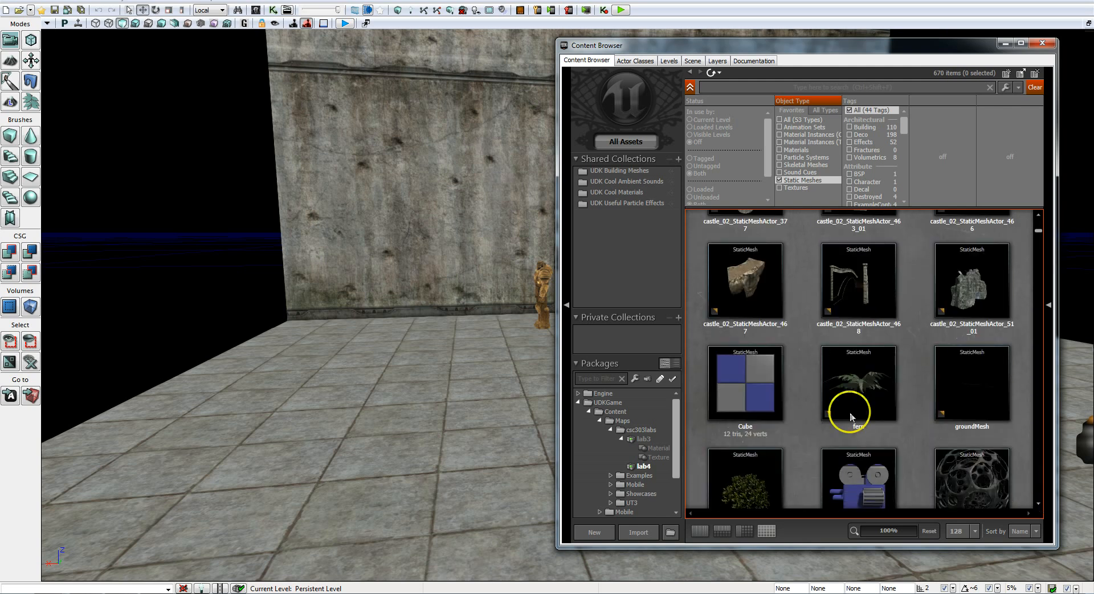
{"action": "left_click", "coordinate": [1038, 234]}
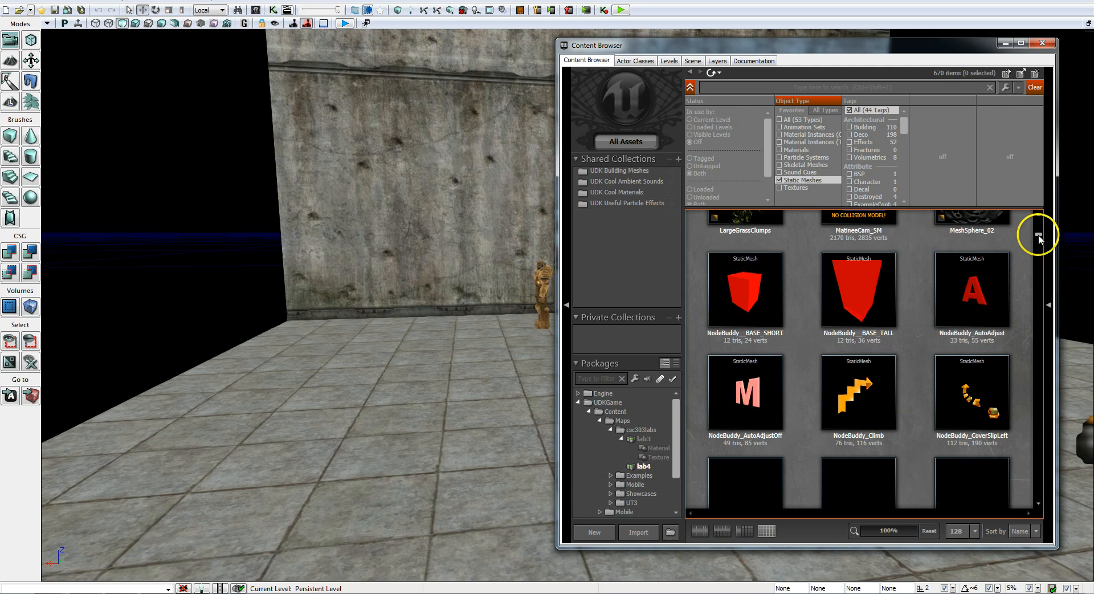
{"action": "left_click_drag", "start_coordinate": [1038, 235], "coordinate": [1039, 243]}
{"action": "scroll", "coordinate": [1040, 245], "scroll_direction": "down", "scroll_amount": 3}
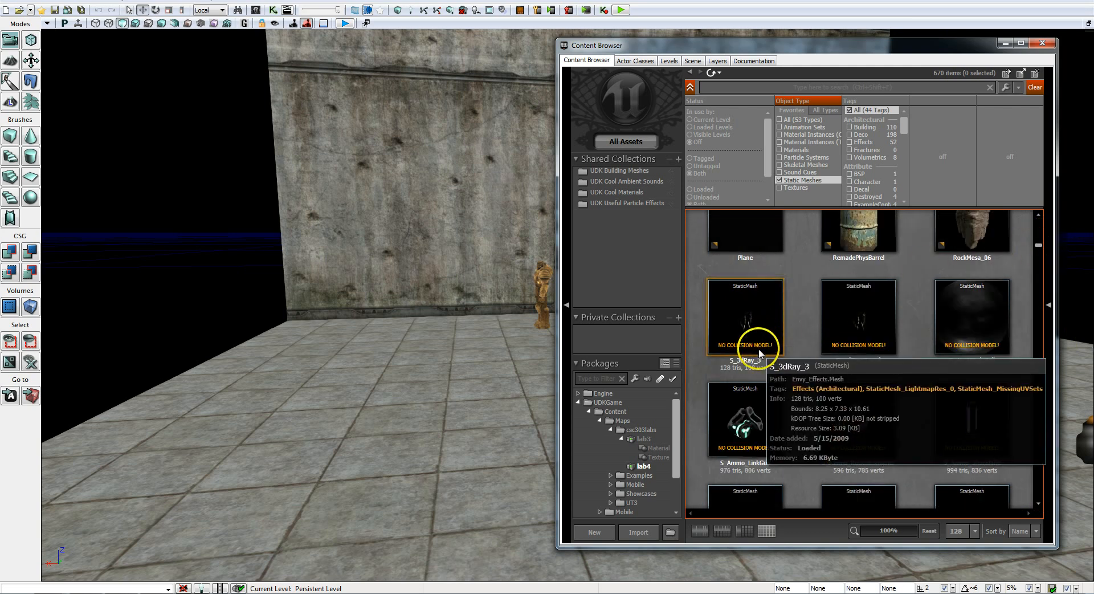
{"action": "left_click", "coordinate": [759, 409]}
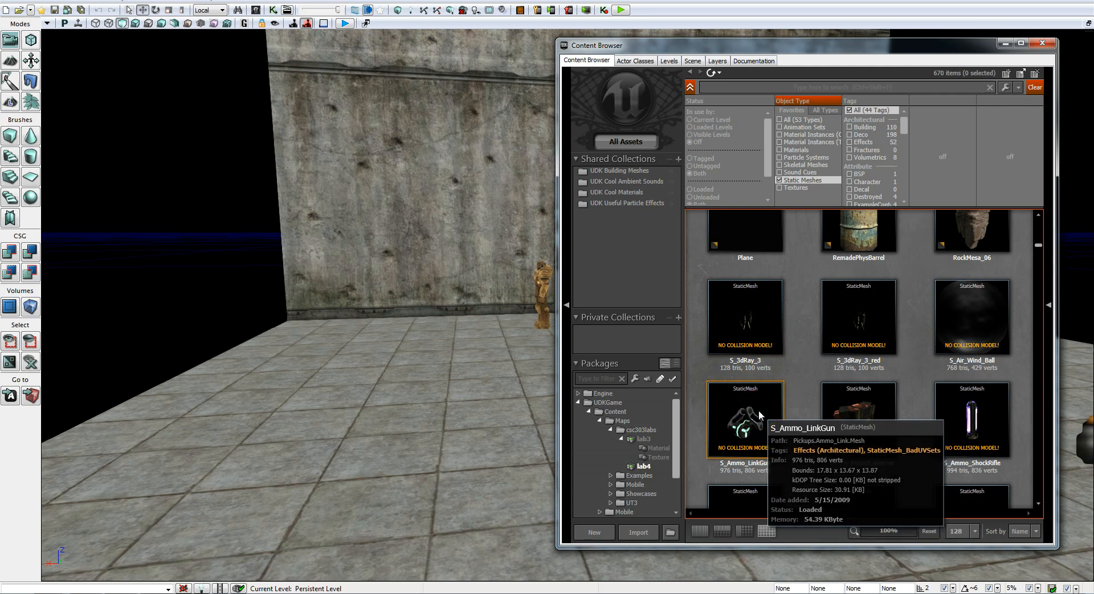
{"action": "left_click", "coordinate": [759, 409]}
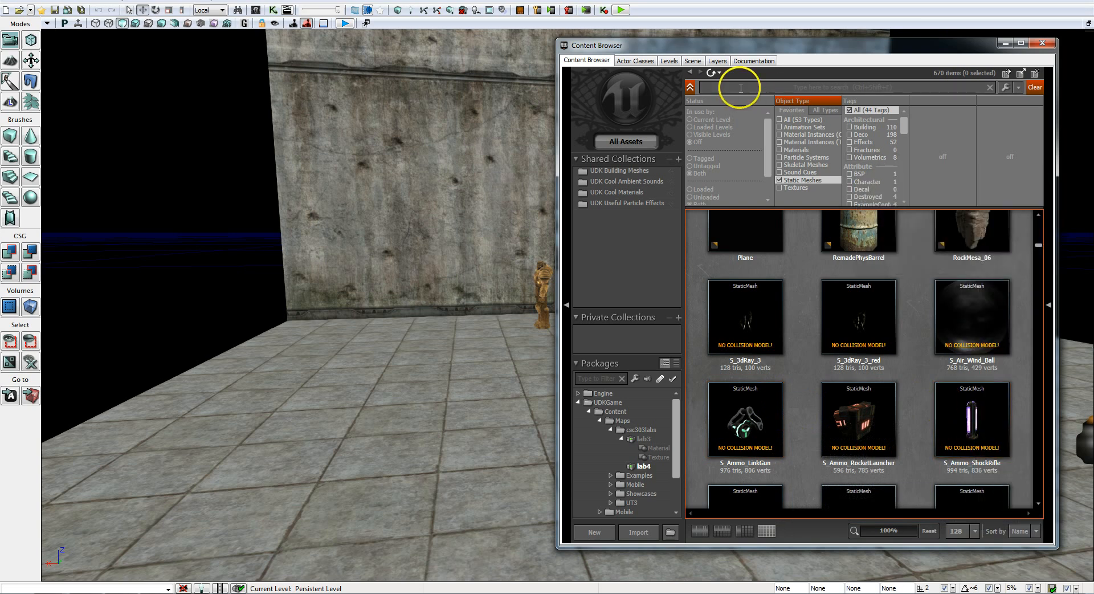
Step: Move the Content Browser slightly aside and search the static meshes for "deco"
{"action": "mouse_move", "coordinate": [755, 49]}
{"action": "left_mouse_down"}
{"action": "mouse_move", "coordinate": [826, 44]}
{"action": "mouse_move", "coordinate": [769, 49]}
{"action": "left_mouse_up"}
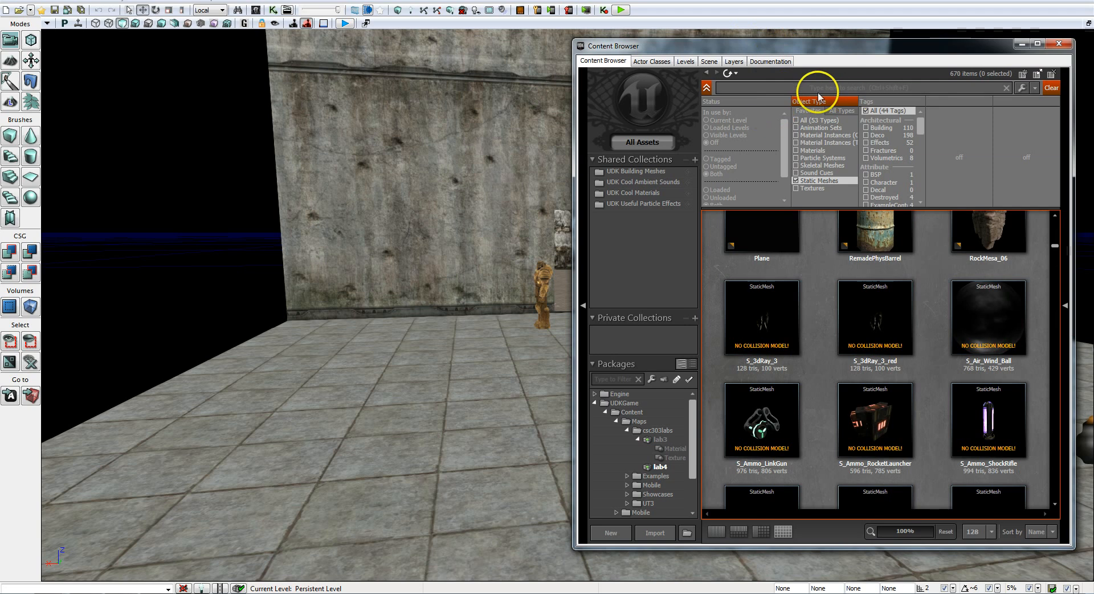
{"action": "left_click", "coordinate": [786, 88]}
{"action": "type", "text": "deco"}
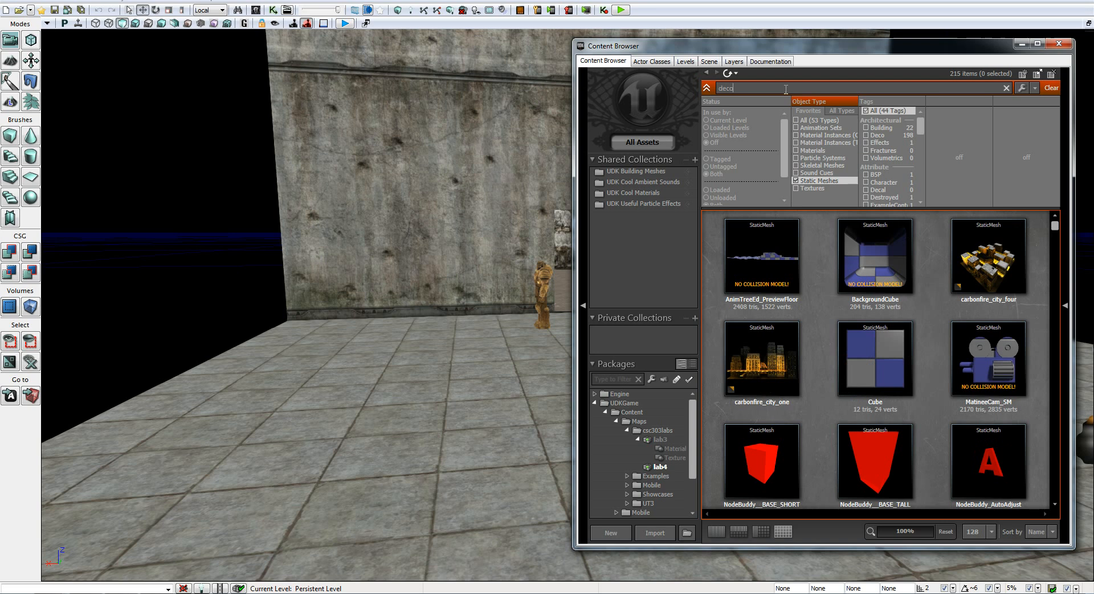
Step: Search the static meshes for "deco storage" and place S_HU_Deco_SM_StorageTanks03 on the tiled floor near the concrete wall
{"action": "type", "text": " storage"}
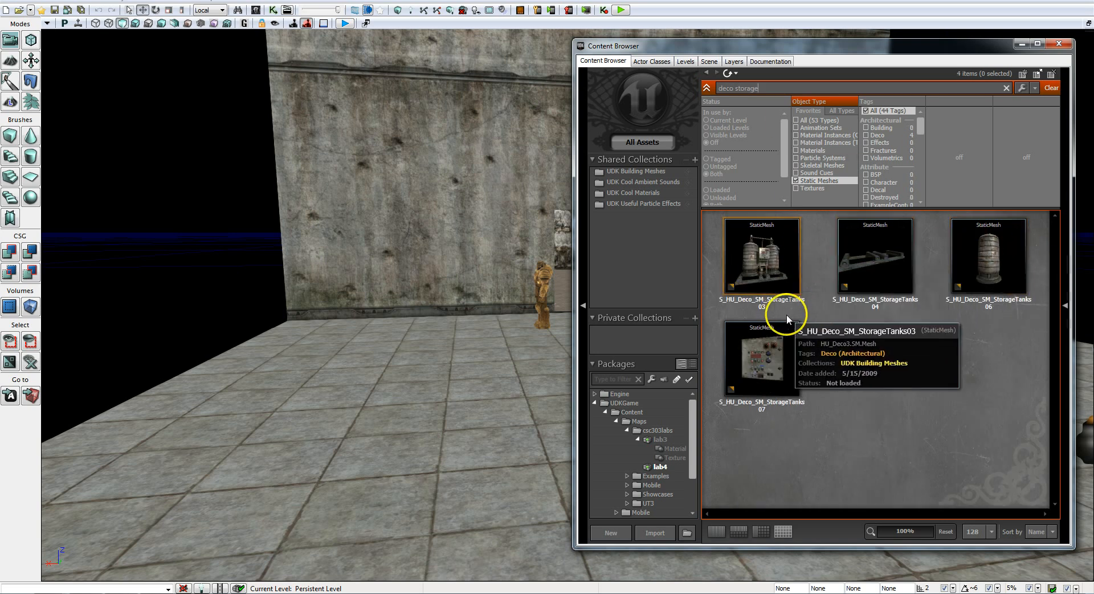
{"action": "left_click", "coordinate": [774, 252]}
{"action": "left_click_drag", "start_coordinate": [774, 252], "coordinate": [393, 362]}
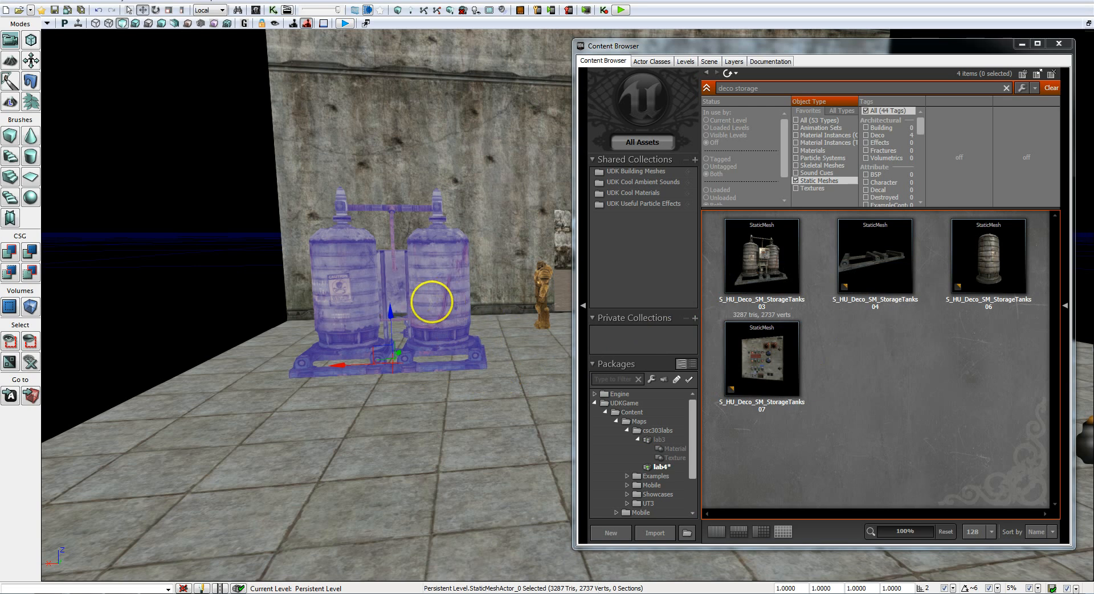
Step: Move the Content Browser out of the way and shift the storage tanks across the tiled floor toward the concrete wall
{"action": "left_click_drag", "start_coordinate": [433, 298], "coordinate": [429, 303]}
{"action": "right_click_drag", "start_coordinate": [432, 300], "coordinate": [378, 294]}
{"action": "left_click_drag", "start_coordinate": [813, 45], "coordinate": [1093, 50]}
{"action": "right_click_drag", "start_coordinate": [750, 295], "coordinate": [702, 293]}
{"action": "key", "text": "w"}
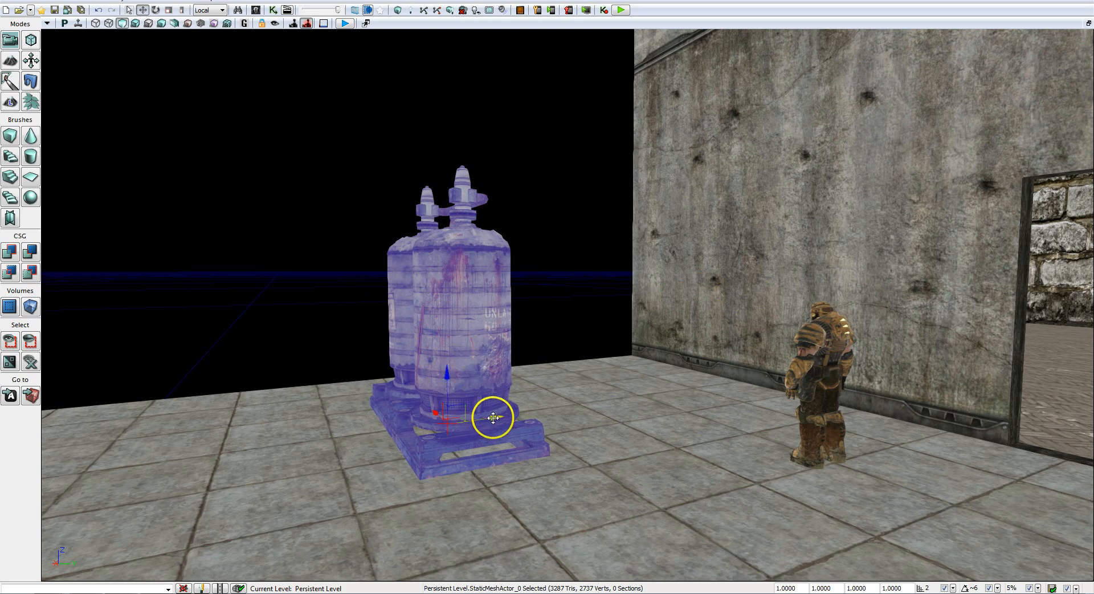
{"action": "left_click_drag", "start_coordinate": [494, 418], "coordinate": [506, 384]}
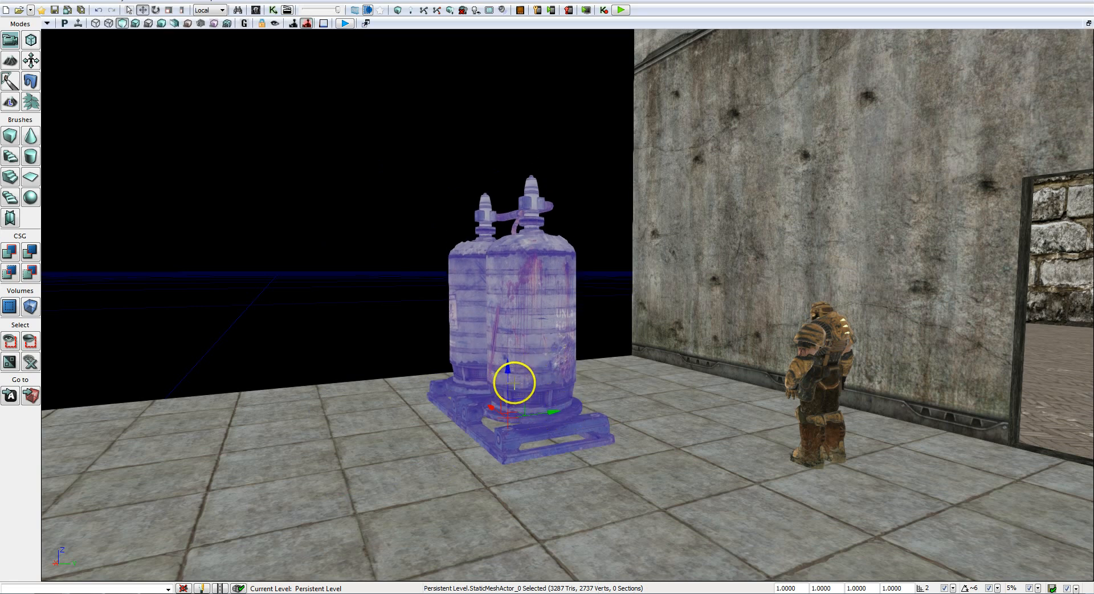
Step: Scale the storage tanks up uniformly to about 1.35
{"action": "right_click_drag", "start_coordinate": [513, 384], "coordinate": [558, 391]}
{"action": "key", "text": "space"}
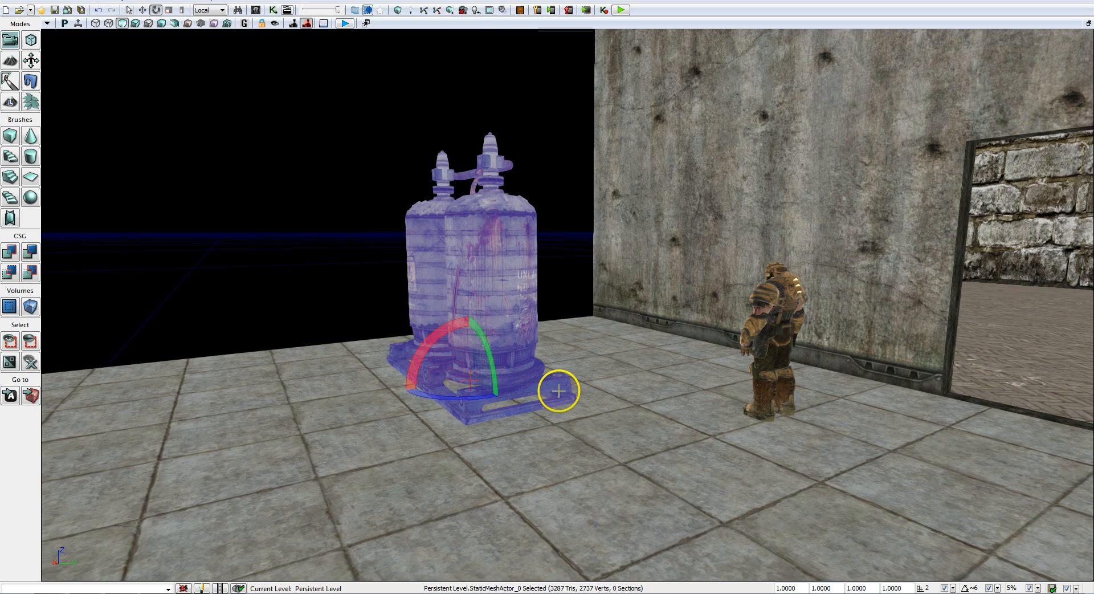
{"action": "key", "text": "space"}
{"action": "left_click_drag", "start_coordinate": [469, 322], "coordinate": [486, 269]}
{"action": "key", "text": "space"}
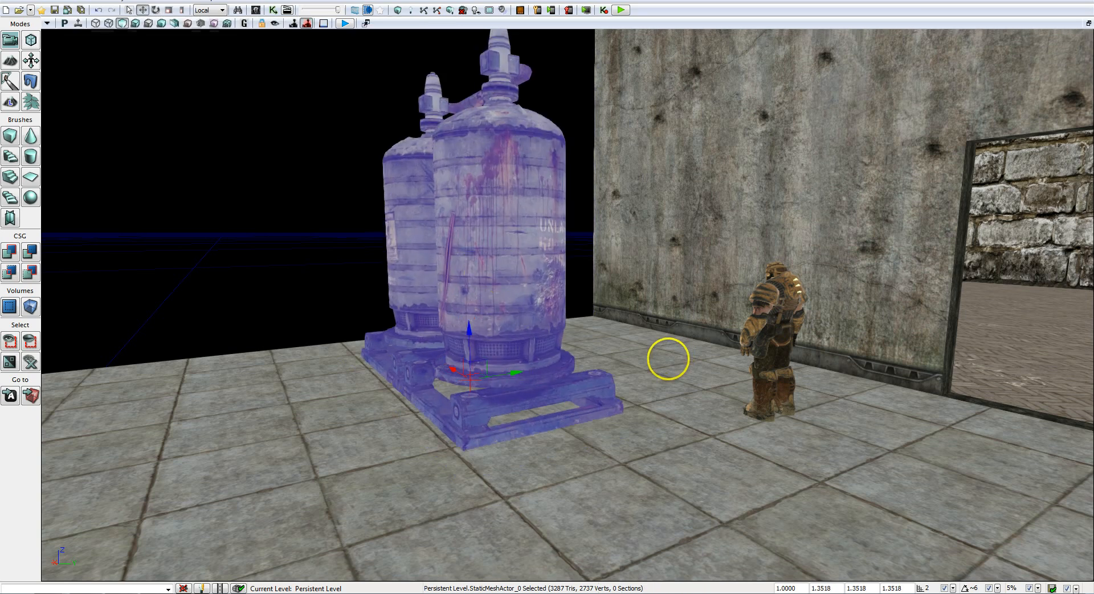
Step: Stretch the storage tanks along their Y axis only with non-uniform scaling, to about 2.19
{"action": "key", "text": "space"}
{"action": "key", "text": "space"}
{"action": "key", "text": "space"}
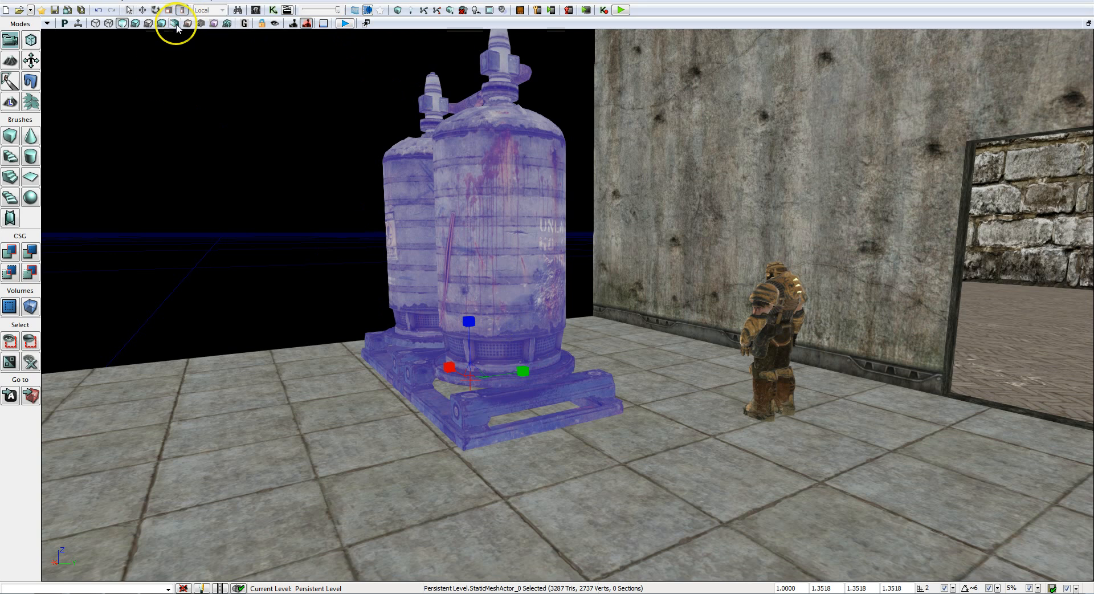
{"action": "left_click", "coordinate": [182, 11]}
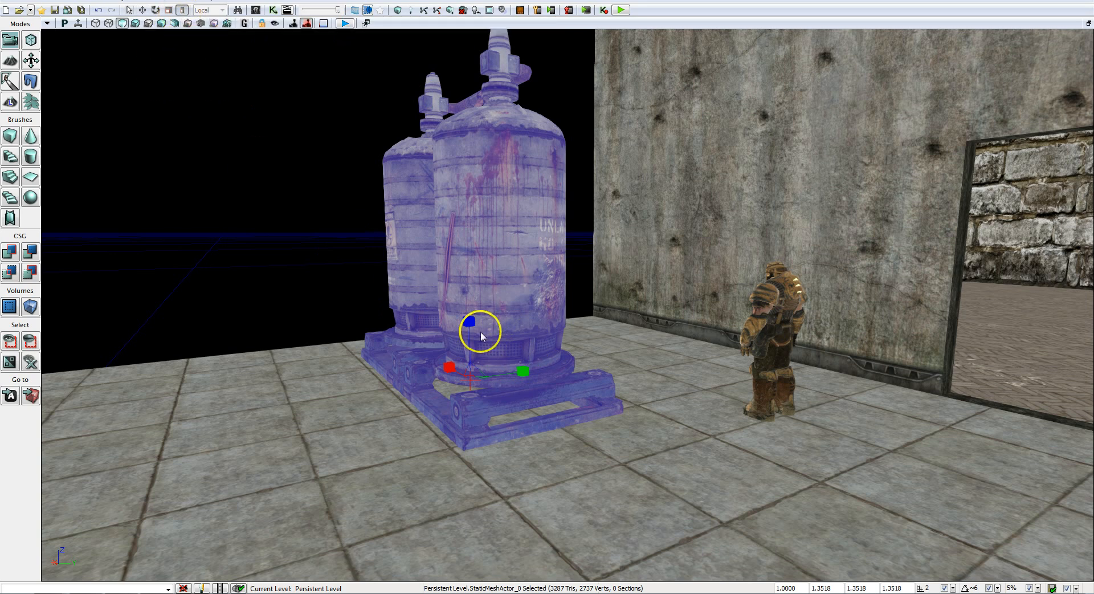
{"action": "left_click_drag", "start_coordinate": [521, 371], "coordinate": [525, 371]}
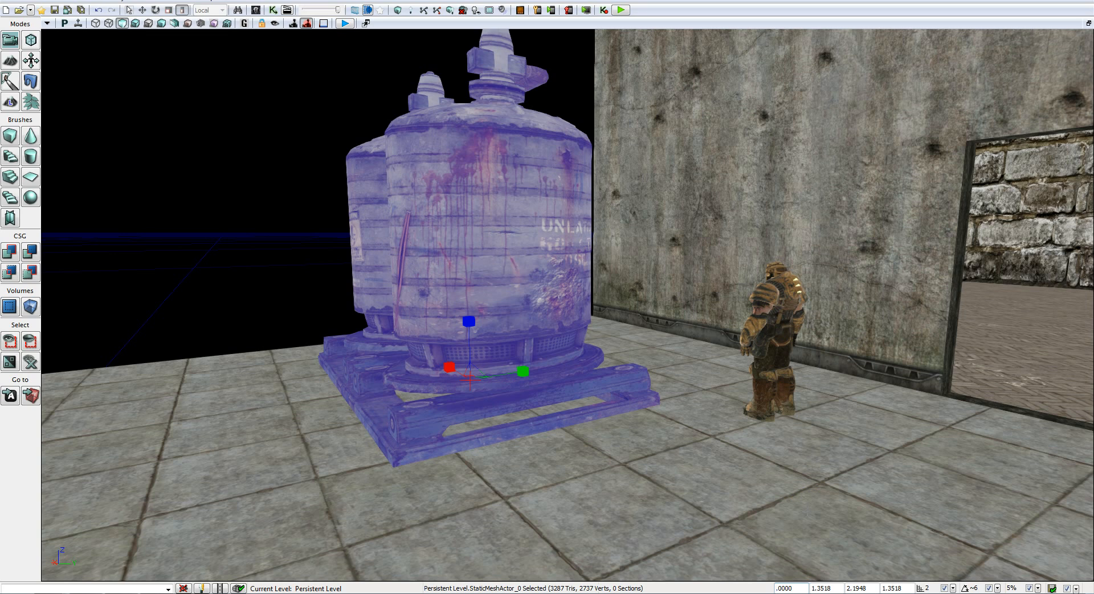
Step: Try a larger overall draw scale on the storage tanks and reset it to 1
{"action": "key", "text": "Return"}
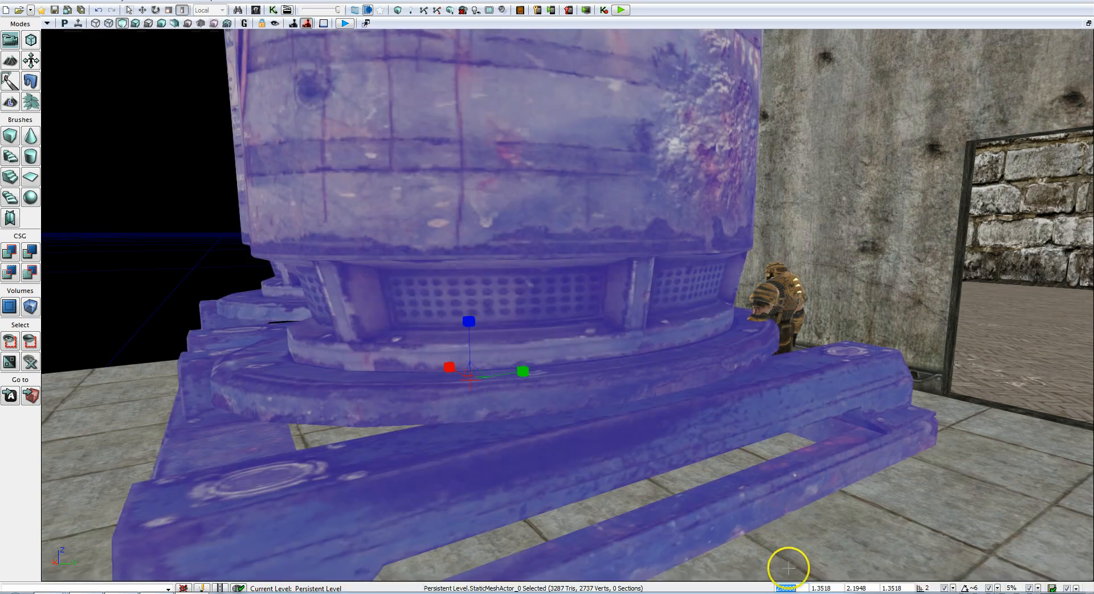
{"action": "left_click", "coordinate": [785, 588]}
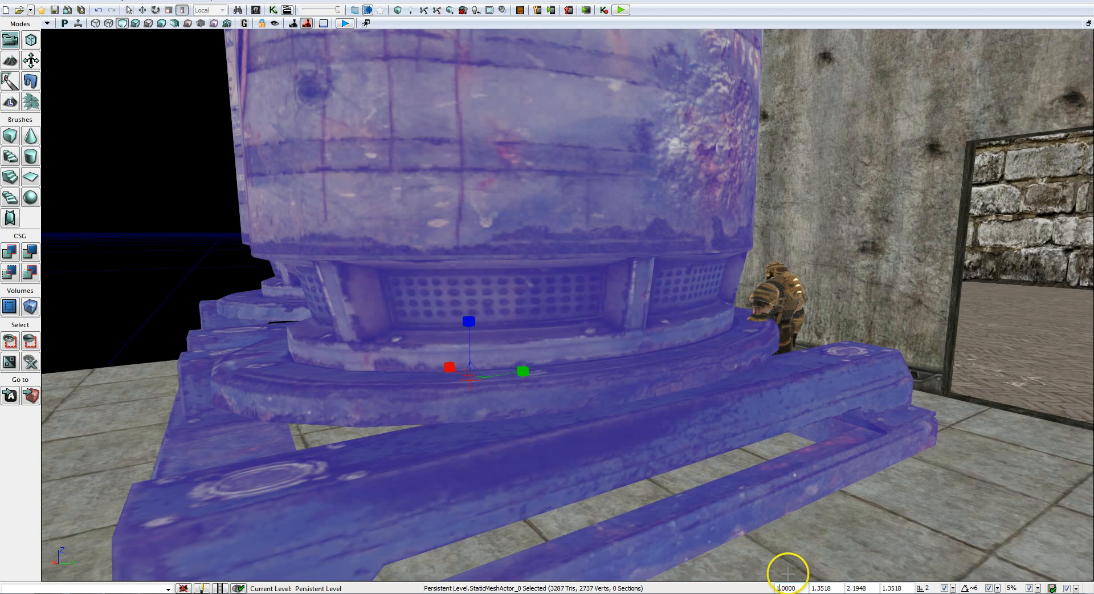
{"action": "type", "text": "1"}
{"action": "key", "text": "Return"}
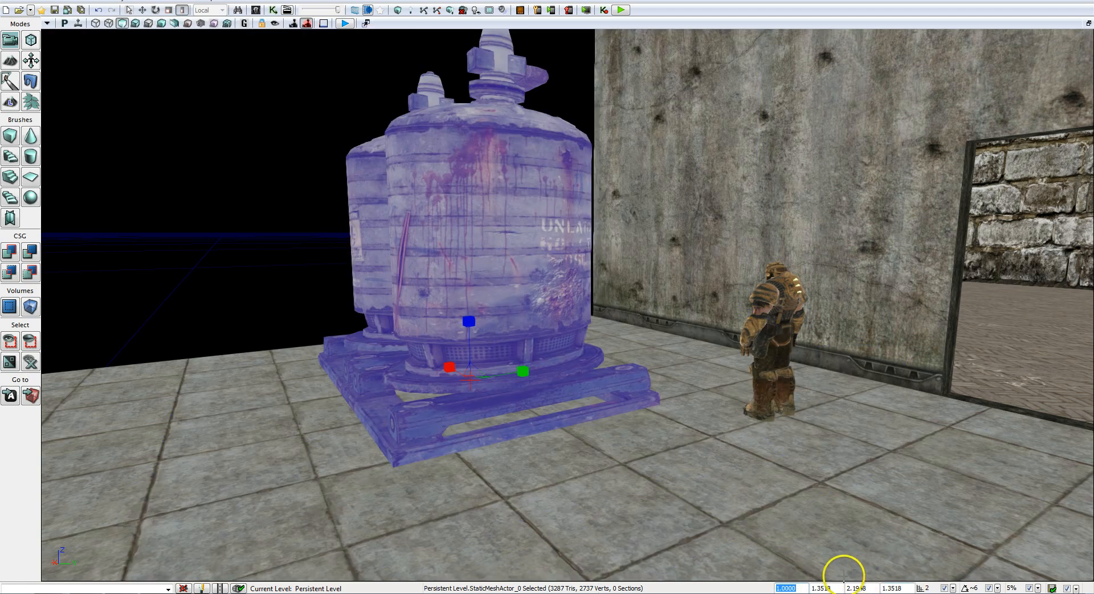
Step: Set the storage tanks' DrawScale3D Y value to 1.8
{"action": "left_click", "coordinate": [833, 588]}
{"action": "left_click", "coordinate": [856, 588]}
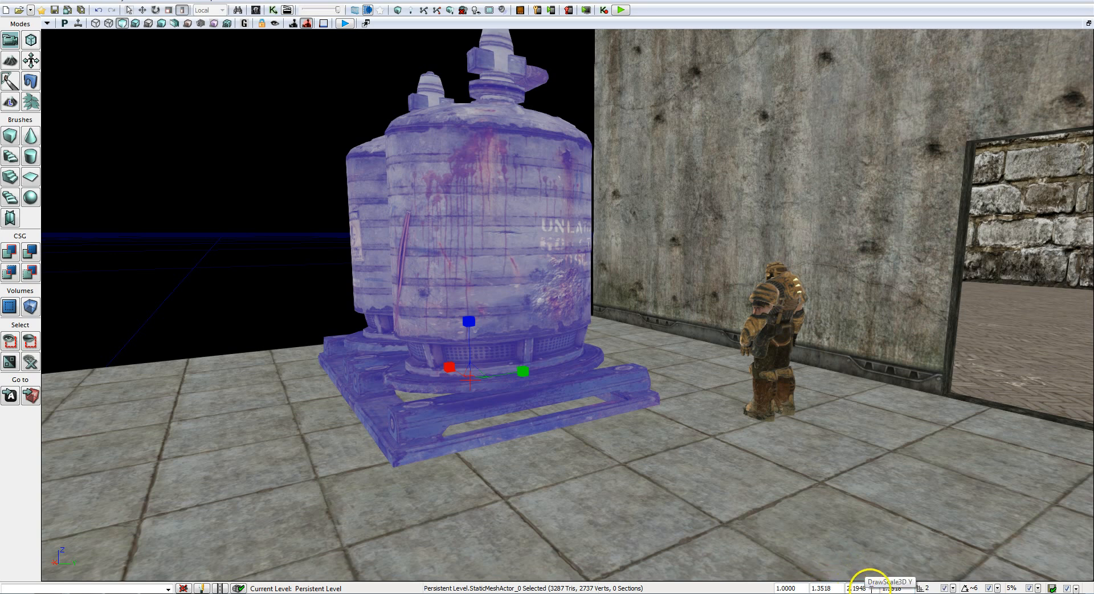
{"action": "double_click", "coordinate": [850, 587]}
{"action": "type", "text": "1."}
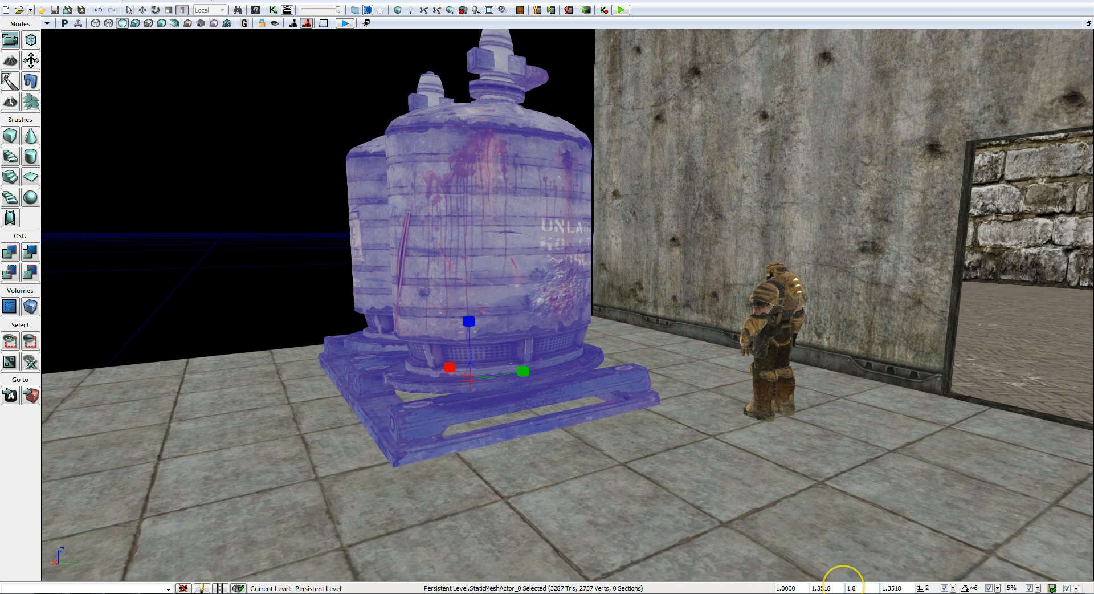
{"action": "type", "text": "8"}
{"action": "key", "text": "Return"}
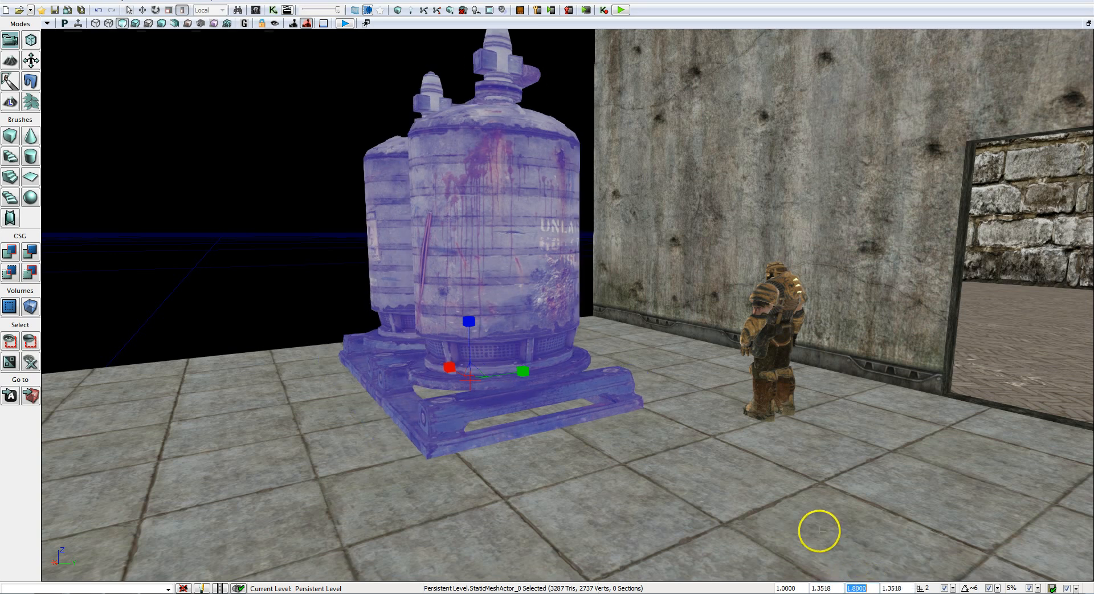
Step: Raise the storage tanks well above the tiled floor and snap them down onto it
{"action": "right_click_drag", "start_coordinate": [484, 341], "coordinate": [539, 341]}
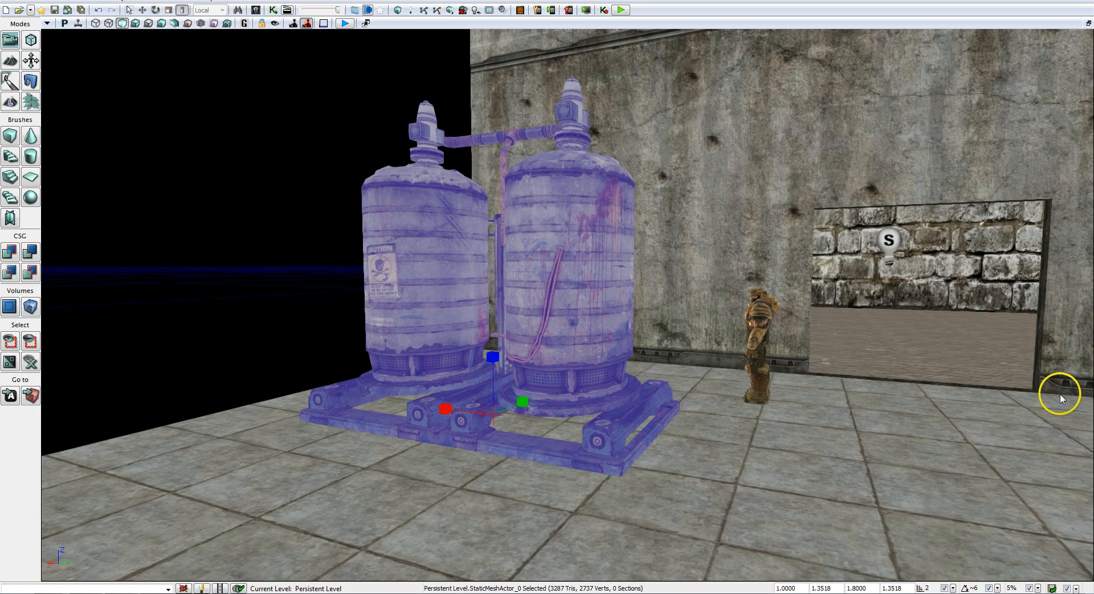
{"action": "right_click_drag", "start_coordinate": [713, 411], "coordinate": [696, 387]}
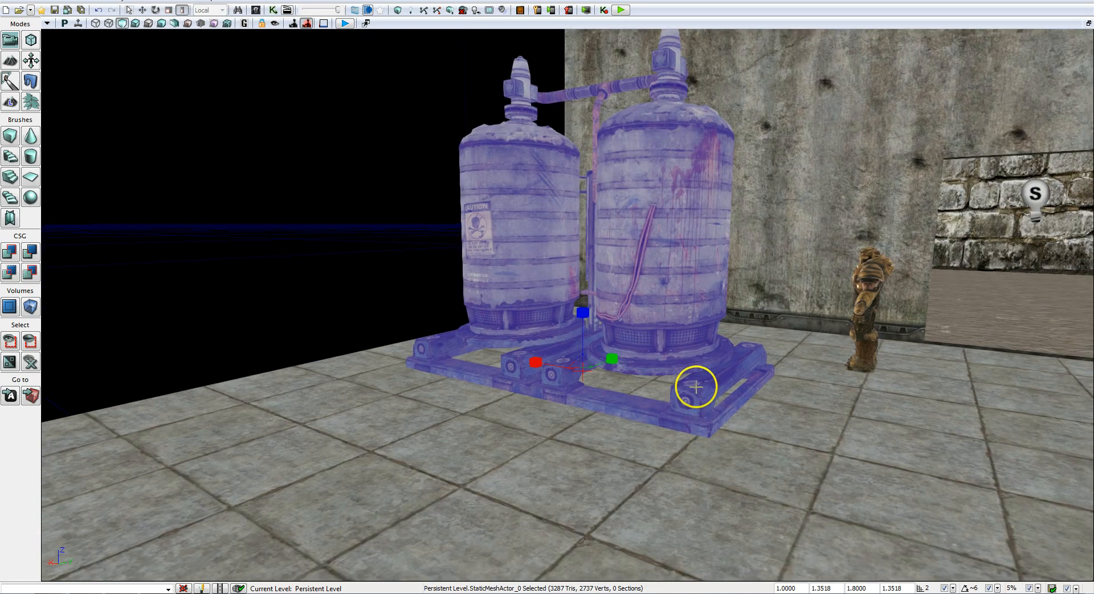
{"action": "key", "text": "space"}
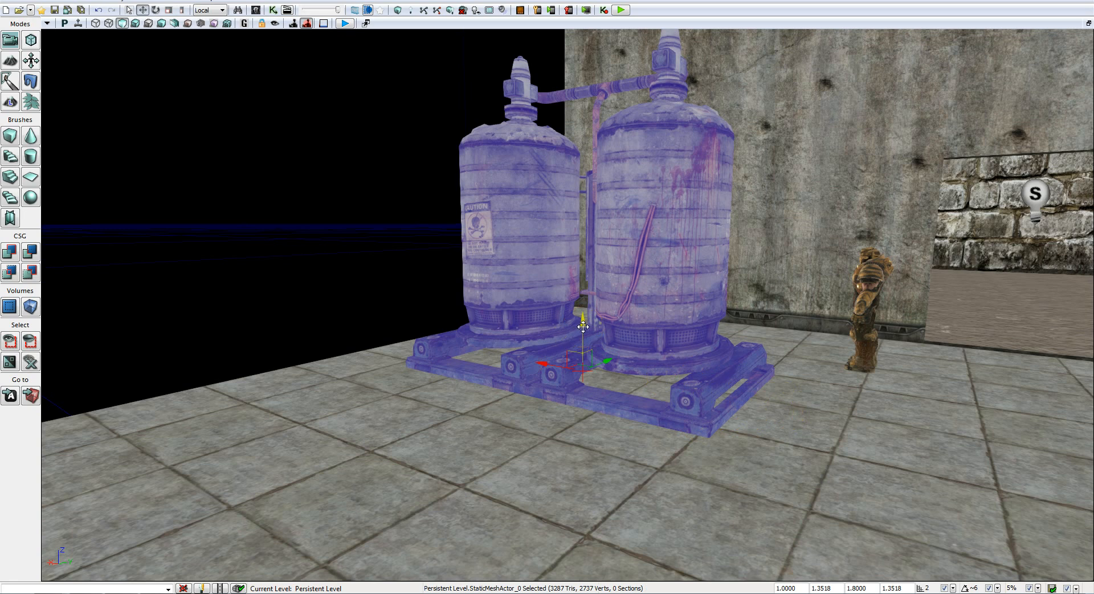
{"action": "left_click_drag", "start_coordinate": [583, 327], "coordinate": [586, 236]}
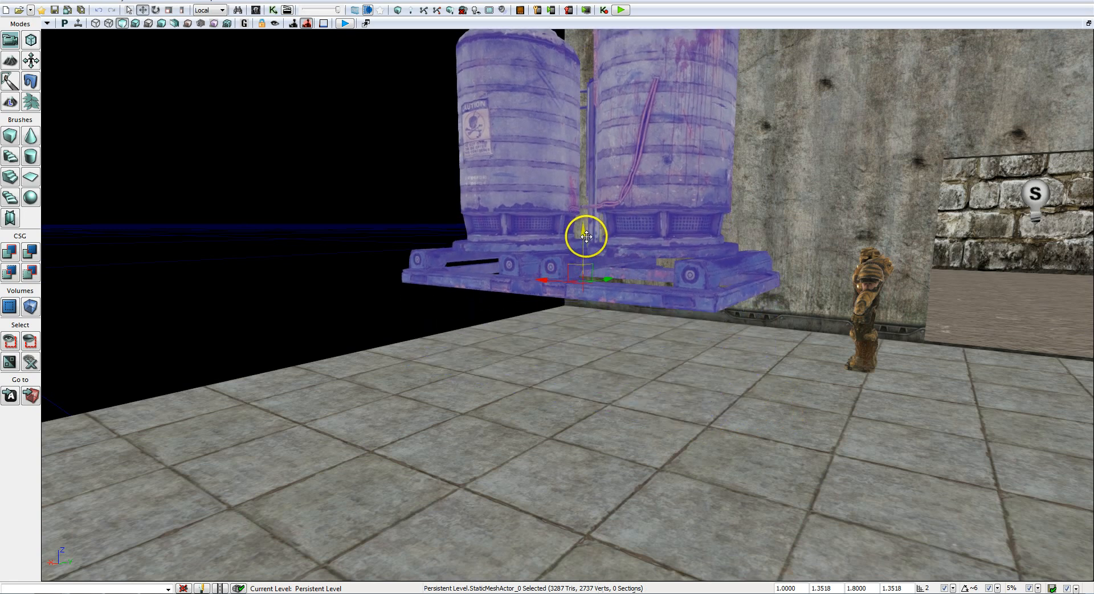
{"action": "right_click_drag", "start_coordinate": [726, 375], "coordinate": [688, 374]}
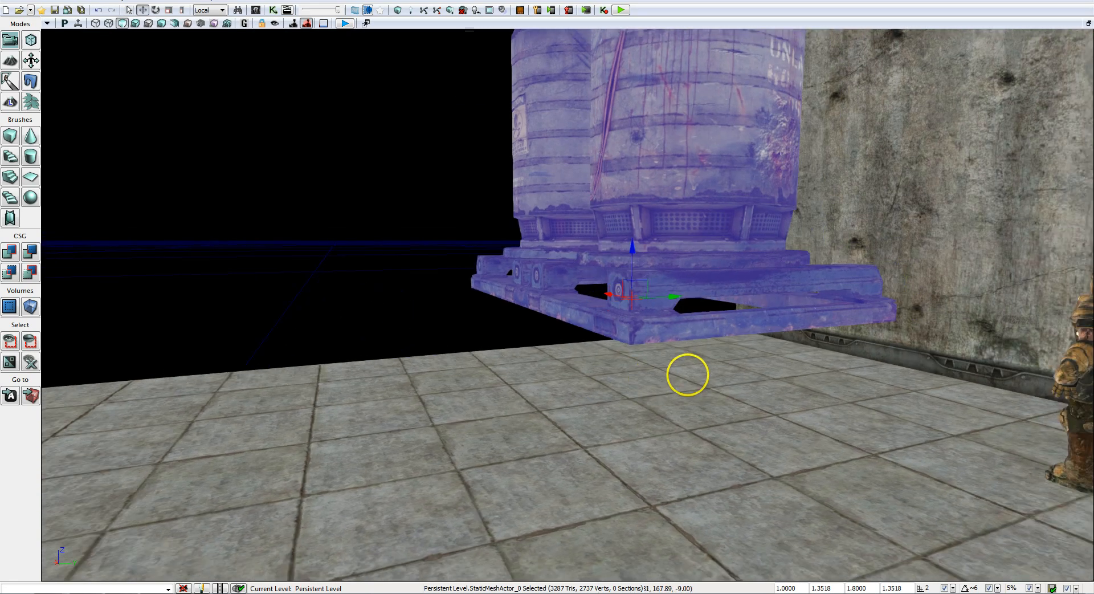
{"action": "left_click_drag", "start_coordinate": [688, 375], "coordinate": [688, 418]}
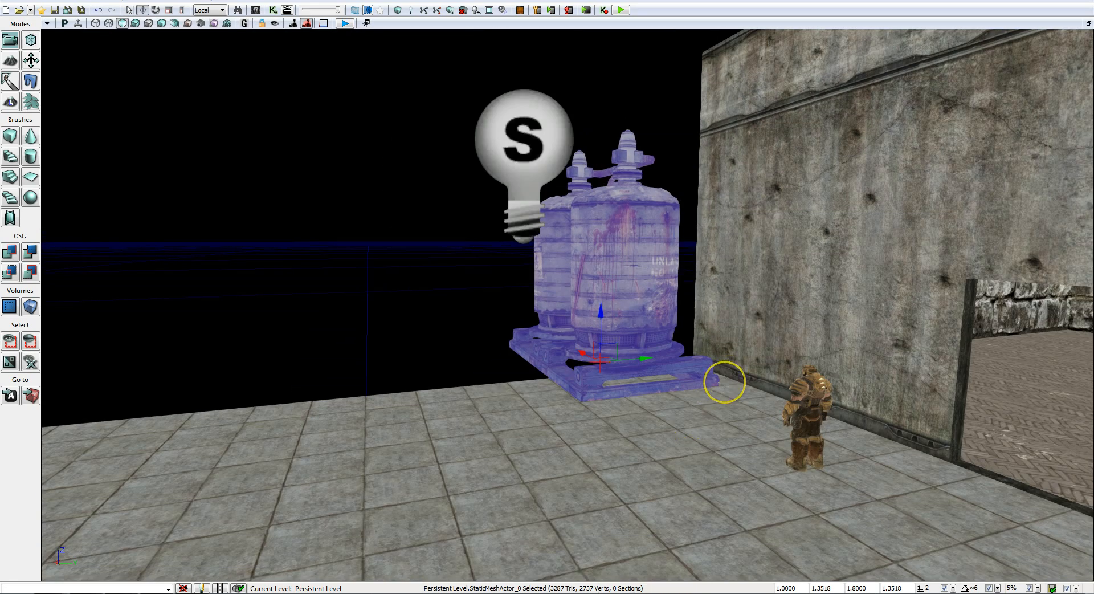
{"action": "key", "text": "End"}
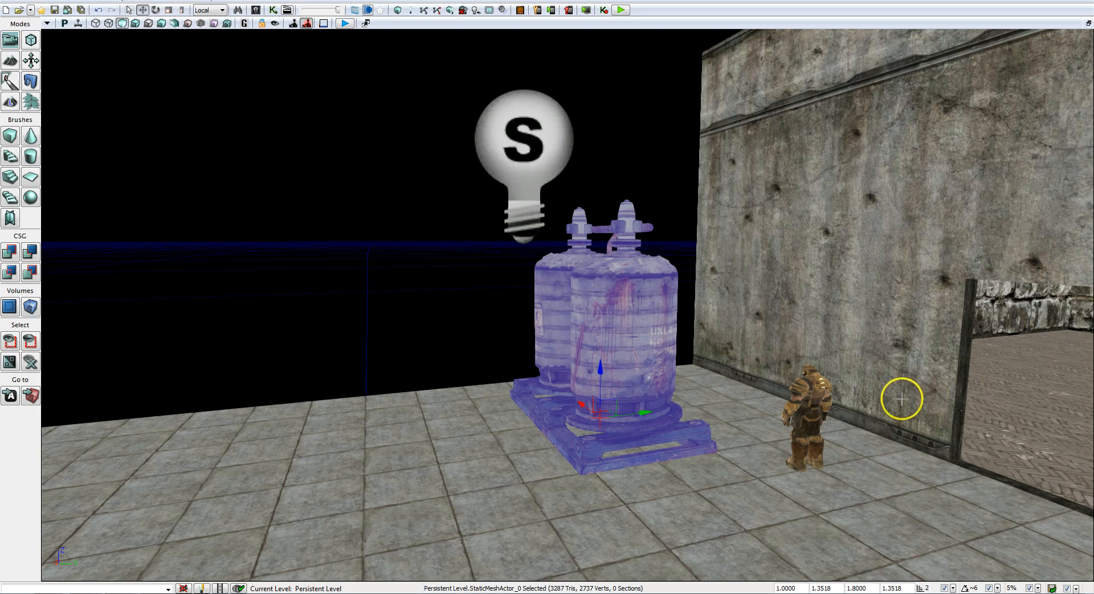
Step: Move the storage tanks along the floor through the concrete wall into the adjoining brick room
{"action": "left_click_drag", "start_coordinate": [638, 412], "coordinate": [978, 383]}
{"action": "right_click_drag", "start_coordinate": [978, 383], "coordinate": [947, 404]}
{"action": "key", "text": "w"}
{"action": "key", "text": "d"}
{"action": "left_click_drag", "start_coordinate": [514, 390], "coordinate": [723, 405]}
Step: Rotate the storage tanks about the vertical axis so the control box faces into the brick room
{"action": "key", "text": "space"}
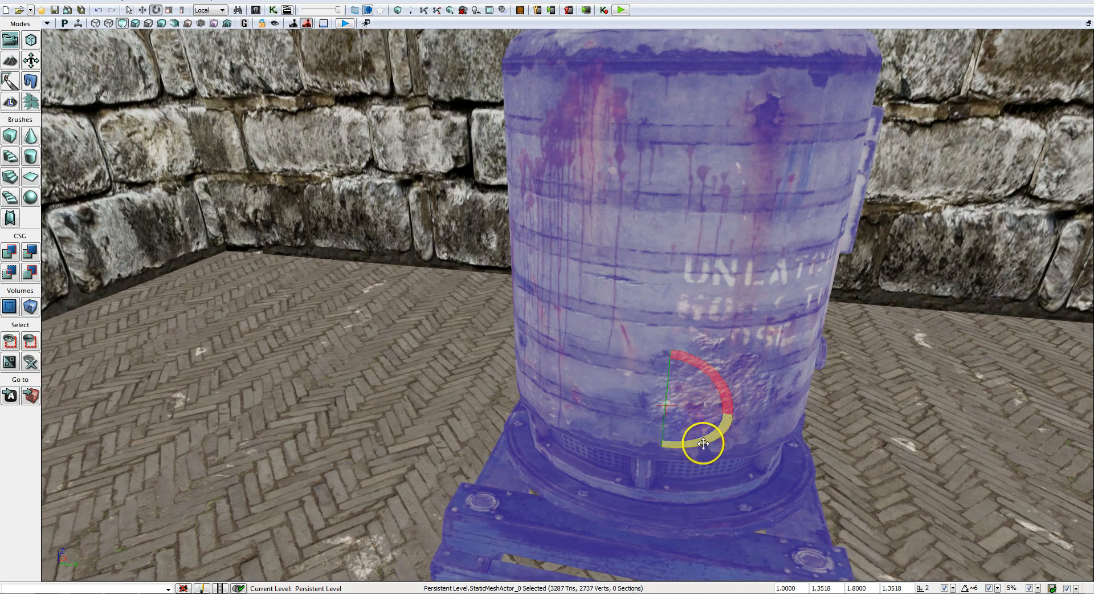
{"action": "left_click_drag", "start_coordinate": [706, 448], "coordinate": [746, 432]}
{"action": "left_click_drag", "start_coordinate": [777, 428], "coordinate": [825, 427]}
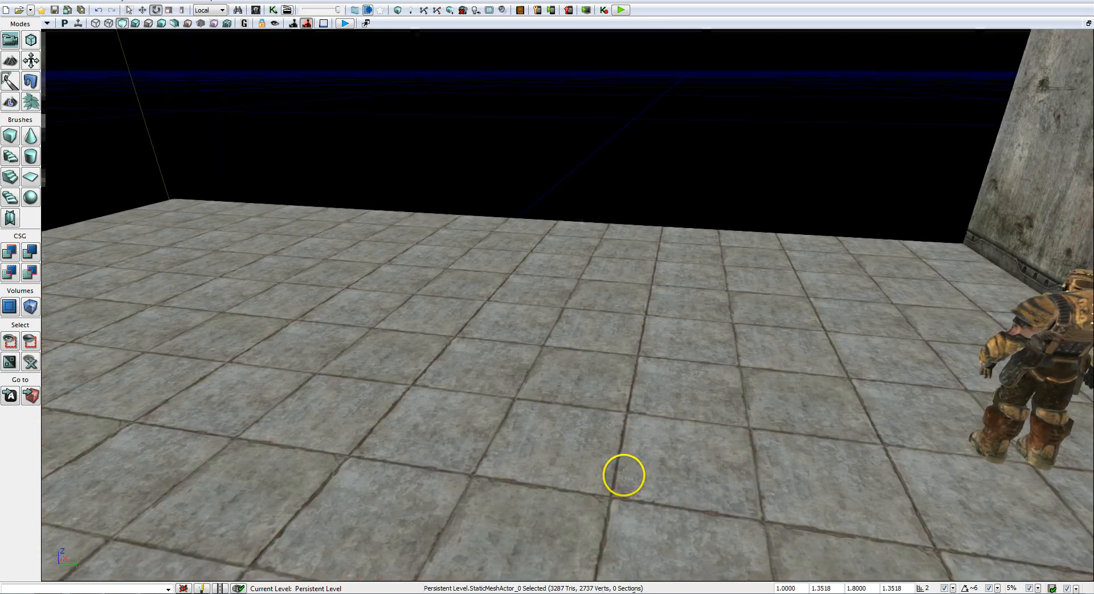
{"action": "right_click_drag", "start_coordinate": [625, 475], "coordinate": [716, 443]}
{"action": "key", "text": "w"}
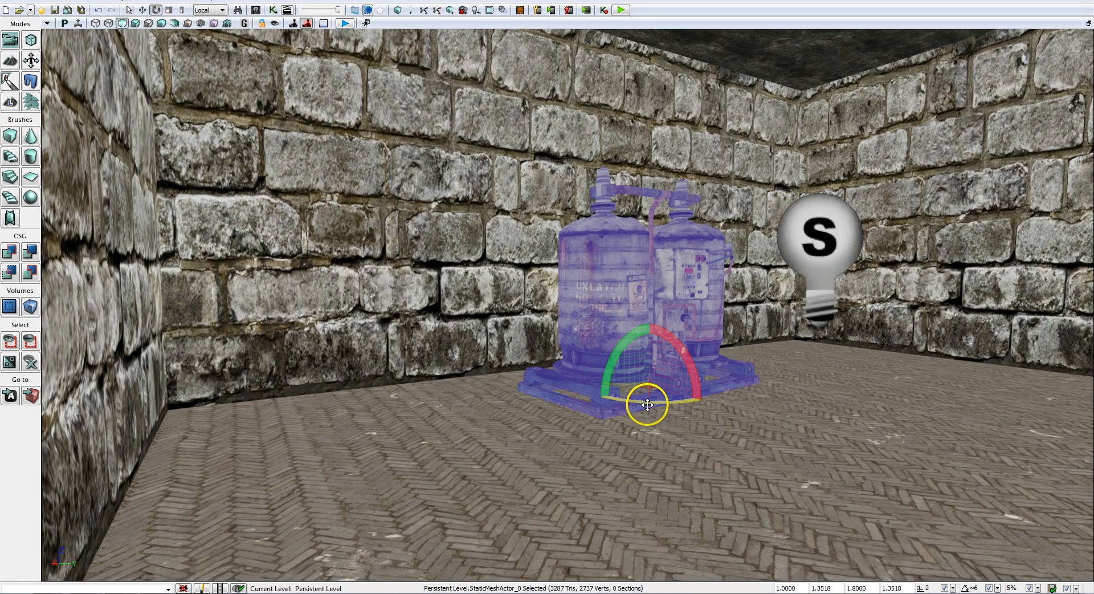
{"action": "left_click_drag", "start_coordinate": [648, 405], "coordinate": [645, 416]}
Step: Move the storage tanks back toward the brick wall of the room
{"action": "right_click_drag", "start_coordinate": [677, 467], "coordinate": [667, 442]}
{"action": "key", "text": "w"}
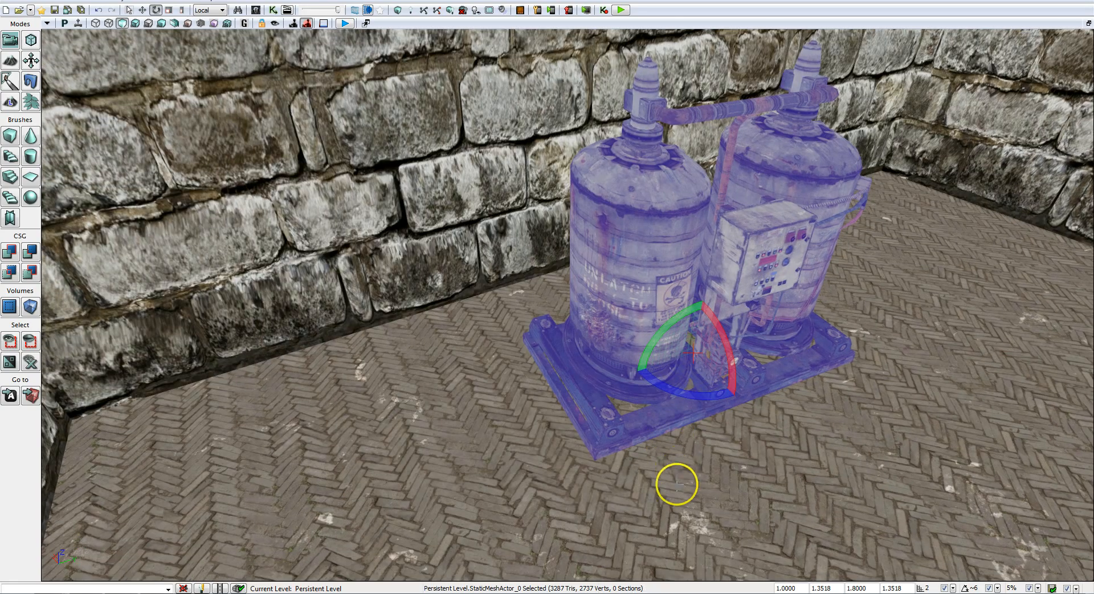
{"action": "key", "text": "space"}
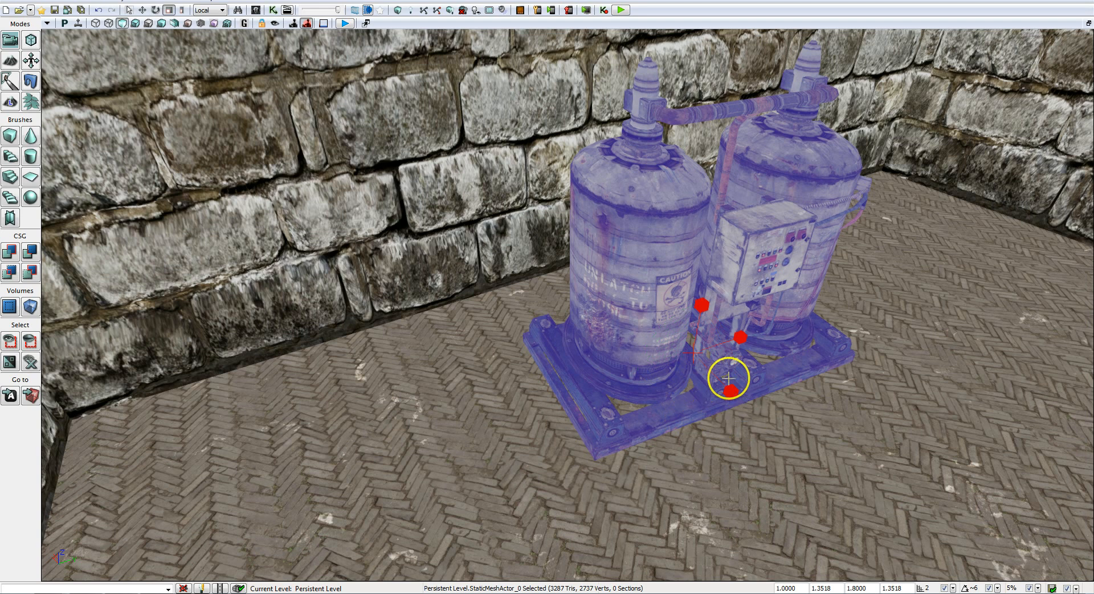
{"action": "key", "text": "space"}
{"action": "left_click_drag", "start_coordinate": [724, 385], "coordinate": [666, 321]}
{"action": "key", "text": "space"}
{"action": "key", "text": "space"}
{"action": "key", "text": "space"}
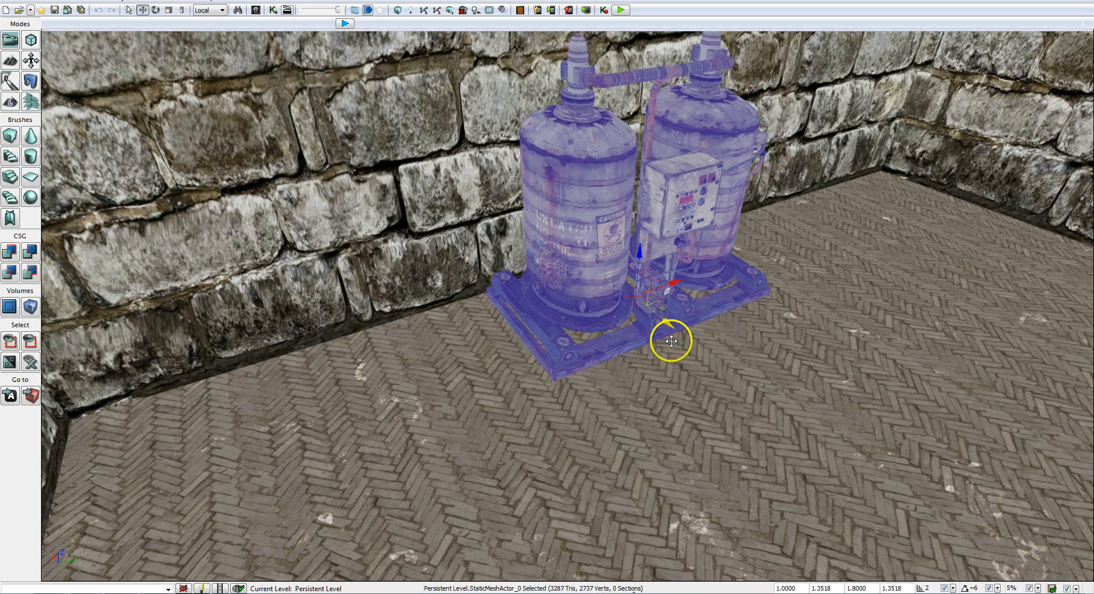
{"action": "right_click_drag", "start_coordinate": [772, 446], "coordinate": [716, 420]}
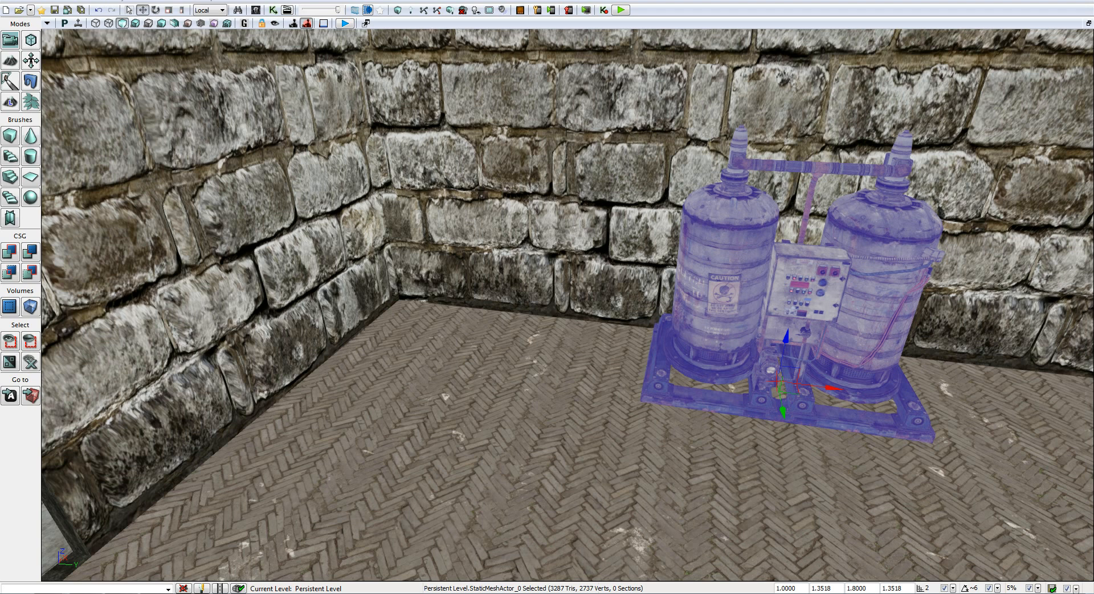
Step: Bring up the Content Browser, select the S_HU_Deco_SM_StorageTanks06 mesh and move the browser clear of the viewport
{"action": "key", "text": "ctrl+shift+f"}
{"action": "left_click_drag", "start_coordinate": [843, 88], "coordinate": [764, 59]}
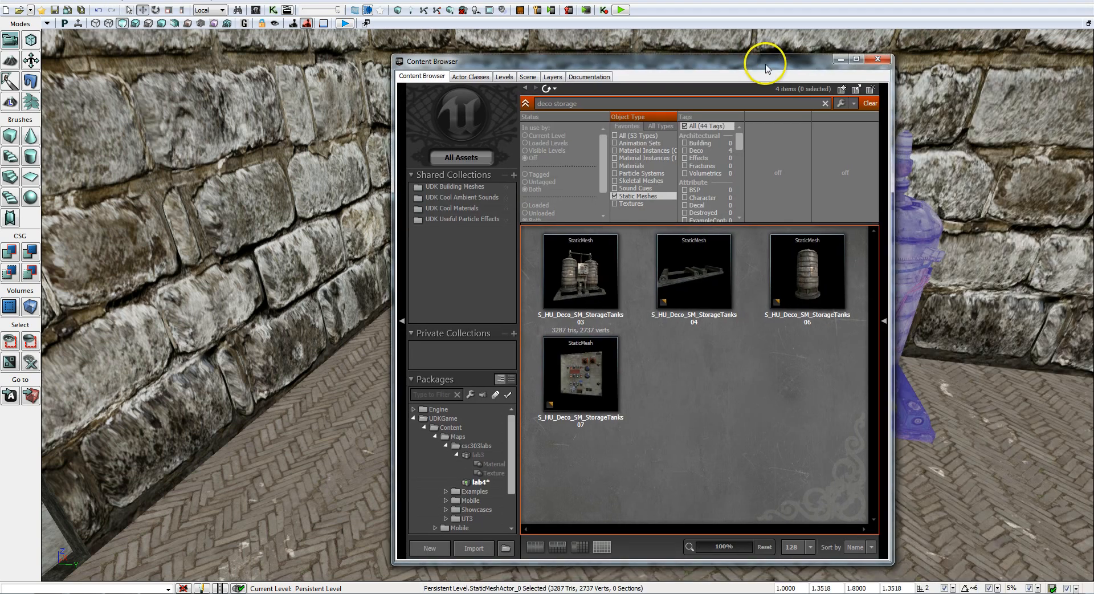
{"action": "left_click", "coordinate": [806, 282]}
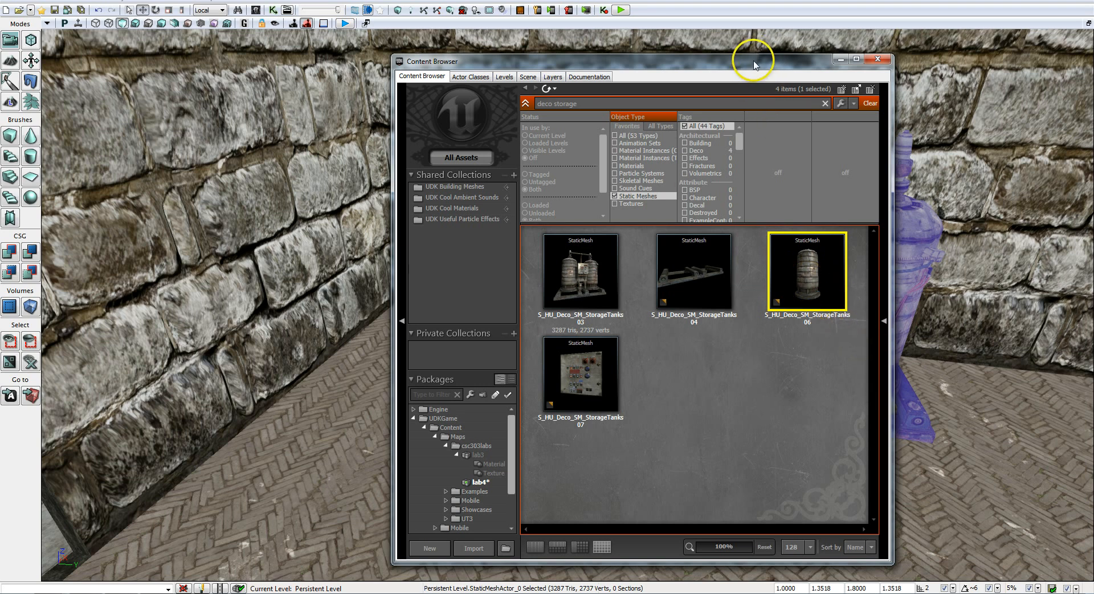
{"action": "left_click_drag", "start_coordinate": [752, 64], "coordinate": [1093, 33]}
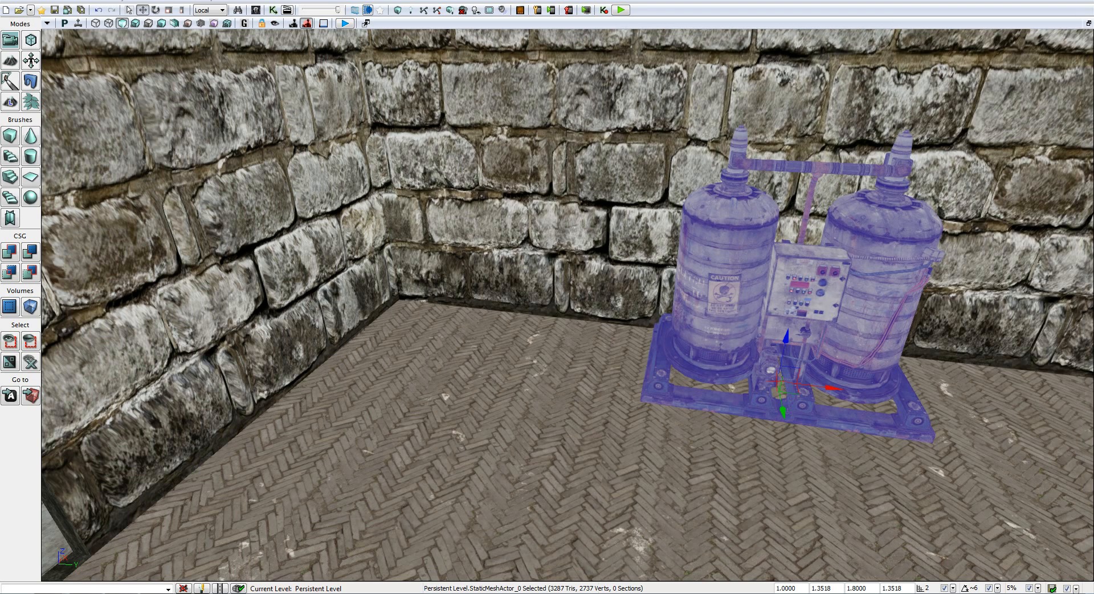
{"action": "right_click_drag", "start_coordinate": [564, 319], "coordinate": [718, 321]}
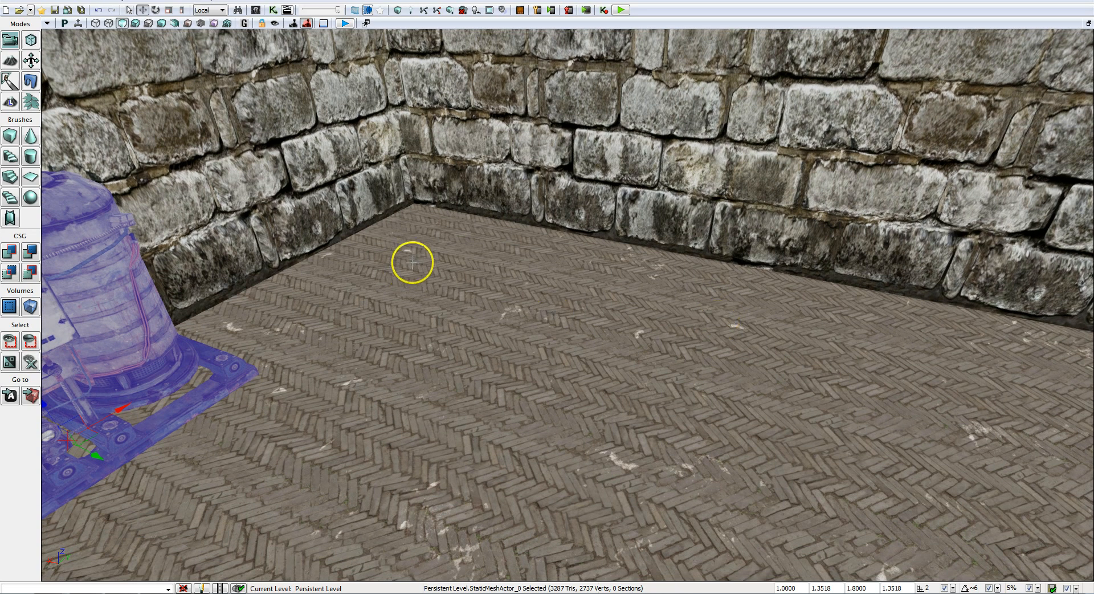
{"action": "scroll", "coordinate": [440, 276], "scroll_direction": "down", "scroll_amount": 4}
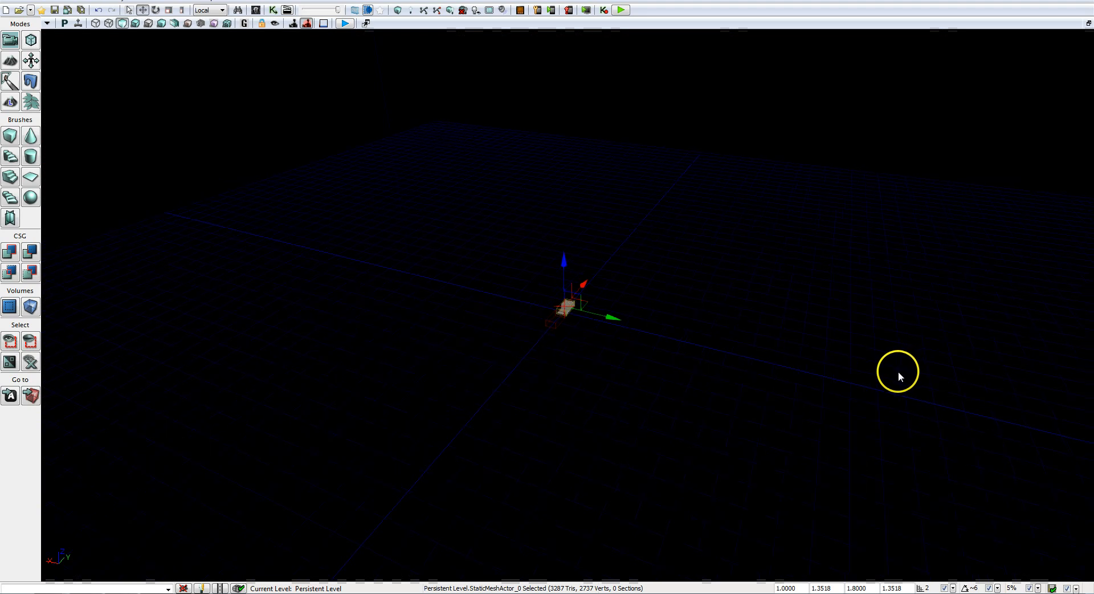
{"action": "scroll", "coordinate": [895, 372], "scroll_direction": "down", "scroll_amount": 1}
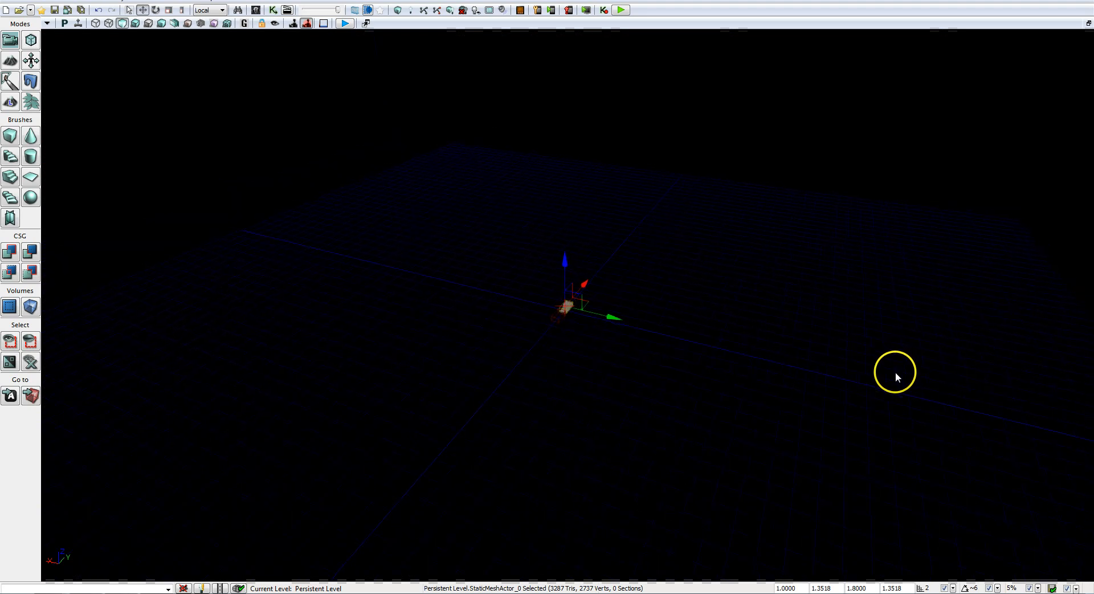
Step: Place the single S_HU_Deco_SM_StorageTanks06 tank on the floor of the brick room
{"action": "scroll", "coordinate": [895, 372], "scroll_direction": "down", "scroll_amount": 1}
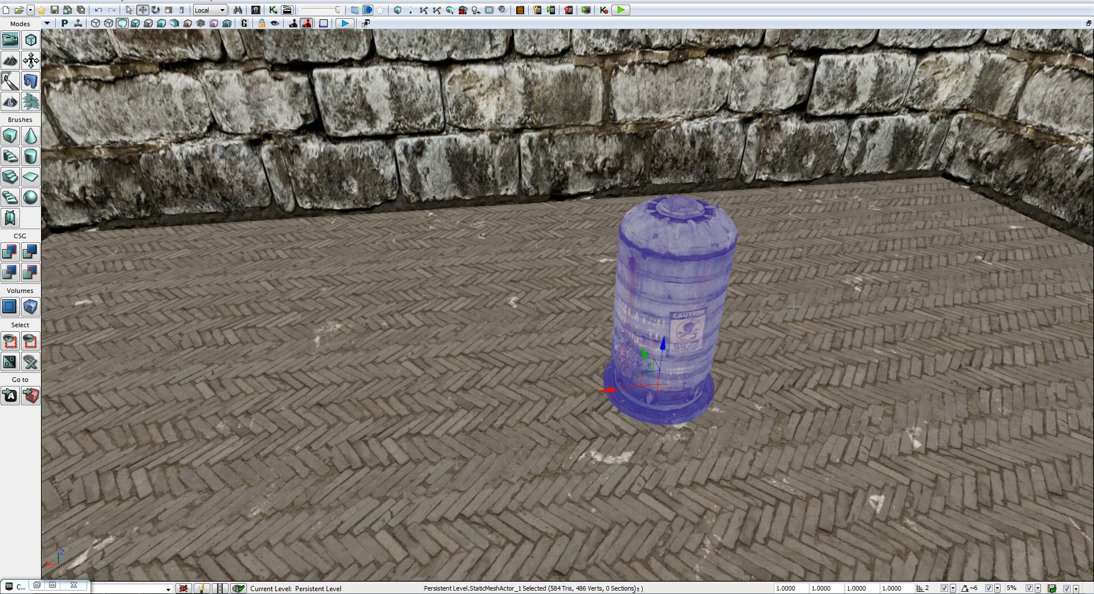
{"action": "right_click_drag", "start_coordinate": [778, 310], "coordinate": [615, 288]}
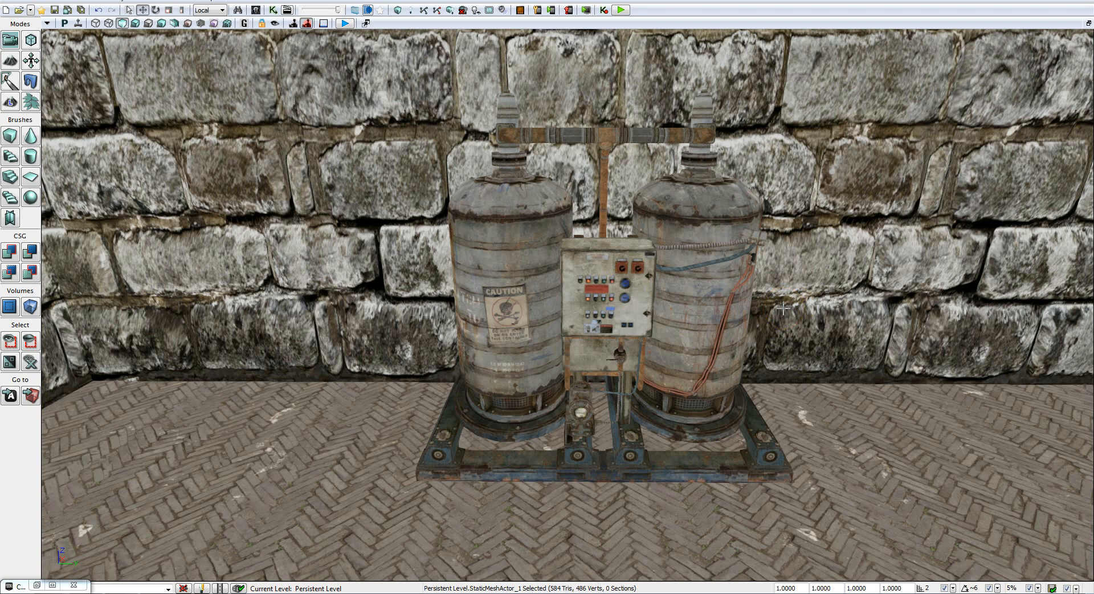
Step: Duplicate the twin storage tanks with the control box and slide the copy along the brick wall toward the room's corner
{"action": "left_click", "coordinate": [707, 297]}
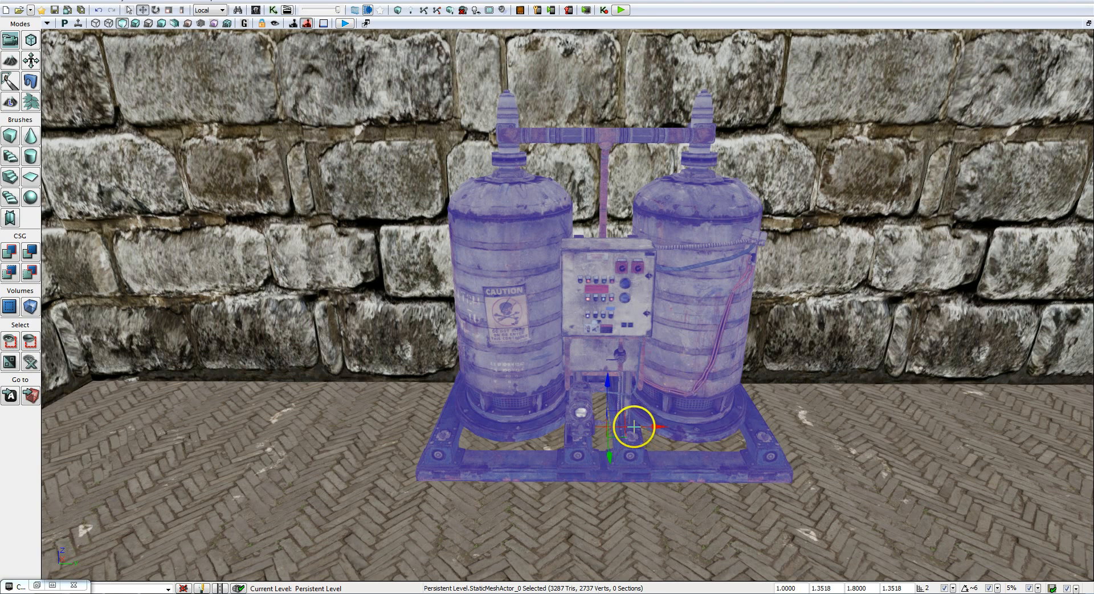
{"action": "mouse_move", "coordinate": [669, 354]}
{"action": "right_mouse_down"}
{"action": "mouse_move", "coordinate": [679, 372]}
{"action": "mouse_move", "coordinate": [670, 353]}
{"action": "right_mouse_up"}
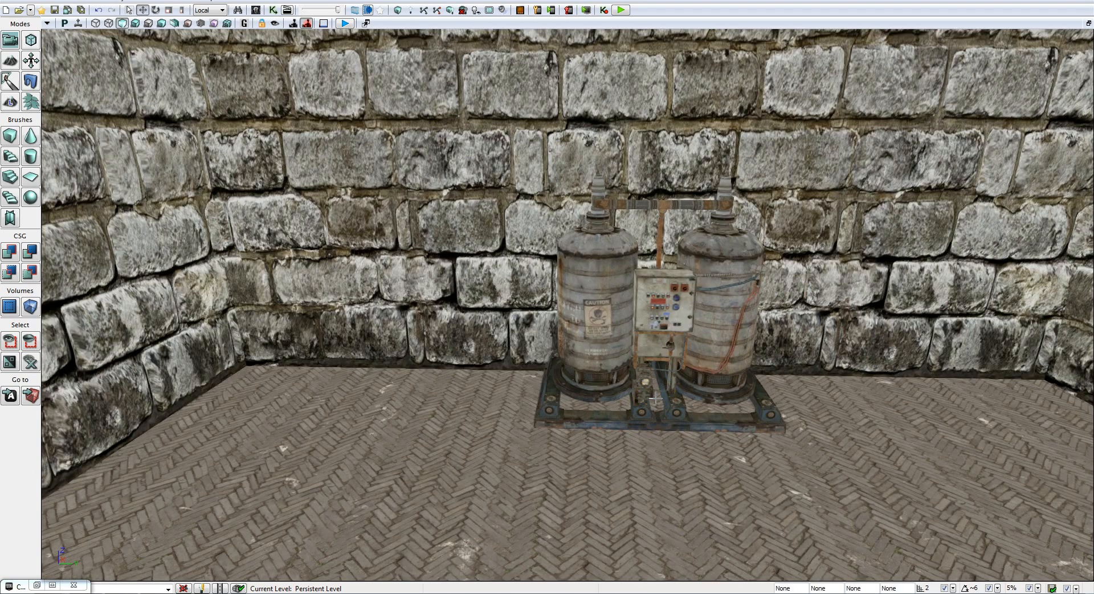
{"action": "left_click", "coordinate": [670, 336]}
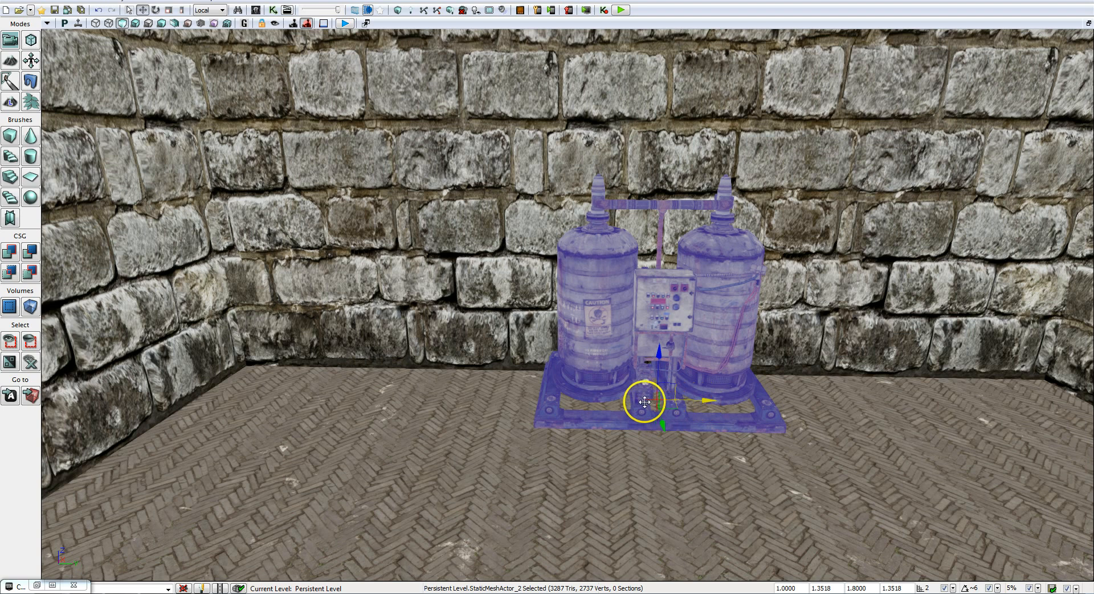
{"action": "left_click", "coordinate": [541, 398]}
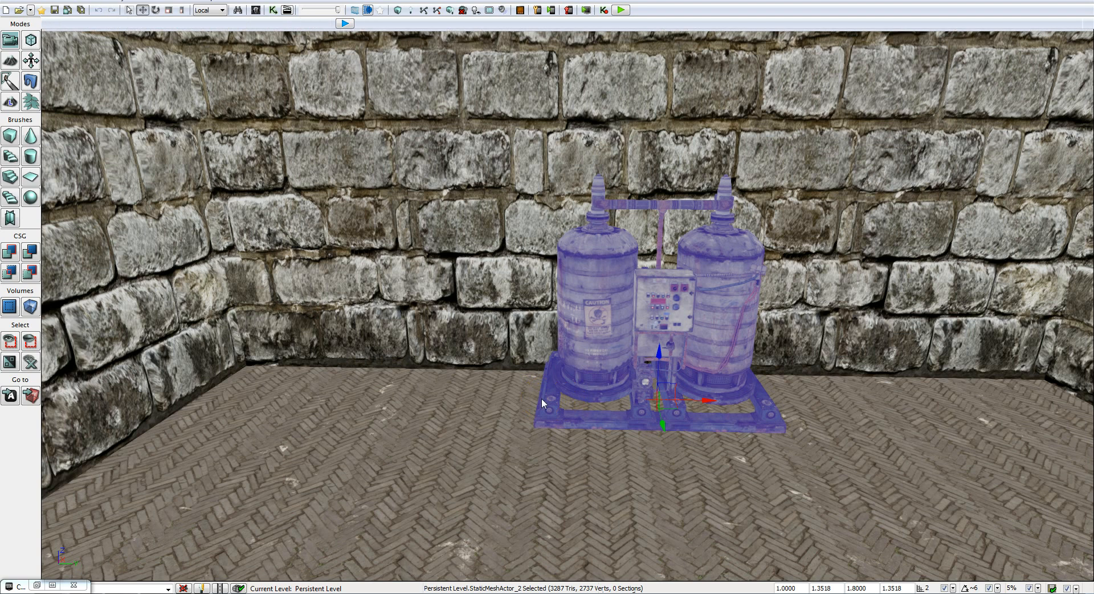
{"action": "left_click", "coordinate": [705, 400]}
{"action": "left_click_drag", "start_coordinate": [704, 400], "coordinate": [631, 400], "text": "alt"}
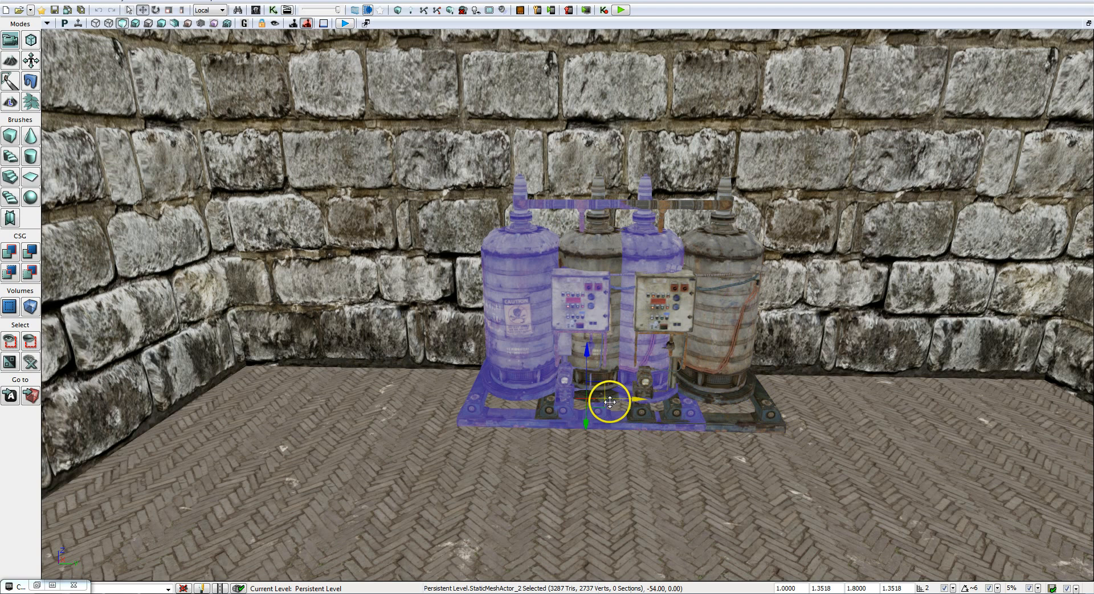
{"action": "left_click", "coordinate": [559, 402]}
{"action": "left_click_drag", "start_coordinate": [635, 401], "coordinate": [374, 398]}
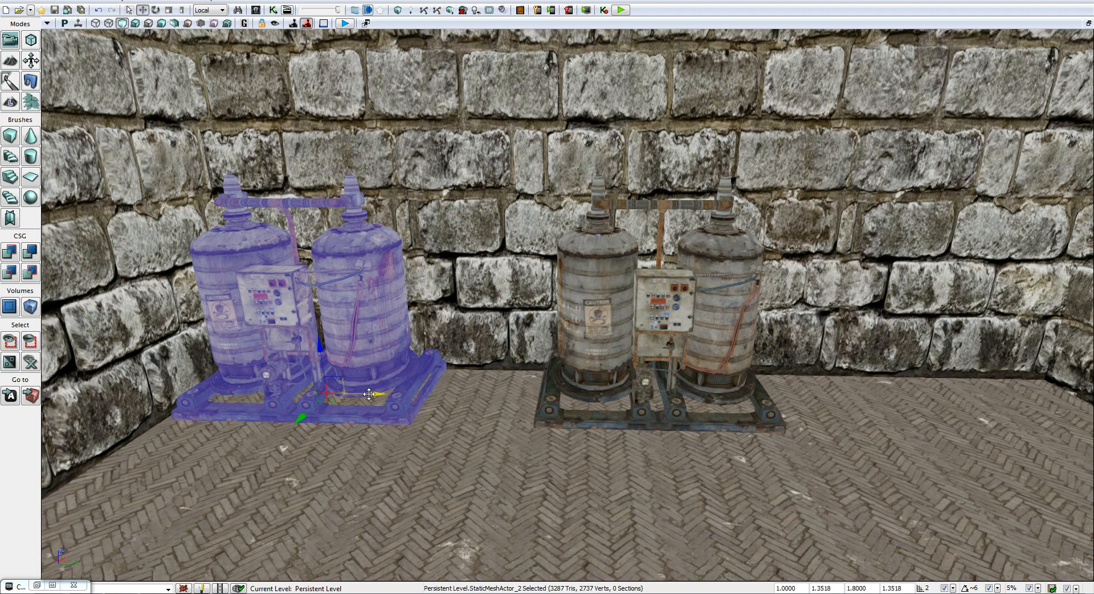
Step: Face the brick room's doorway wall and bring up the Content Browser
{"action": "right_click_drag", "start_coordinate": [511, 426], "coordinate": [486, 415]}
{"action": "left_click_drag", "start_coordinate": [487, 415], "coordinate": [481, 467]}
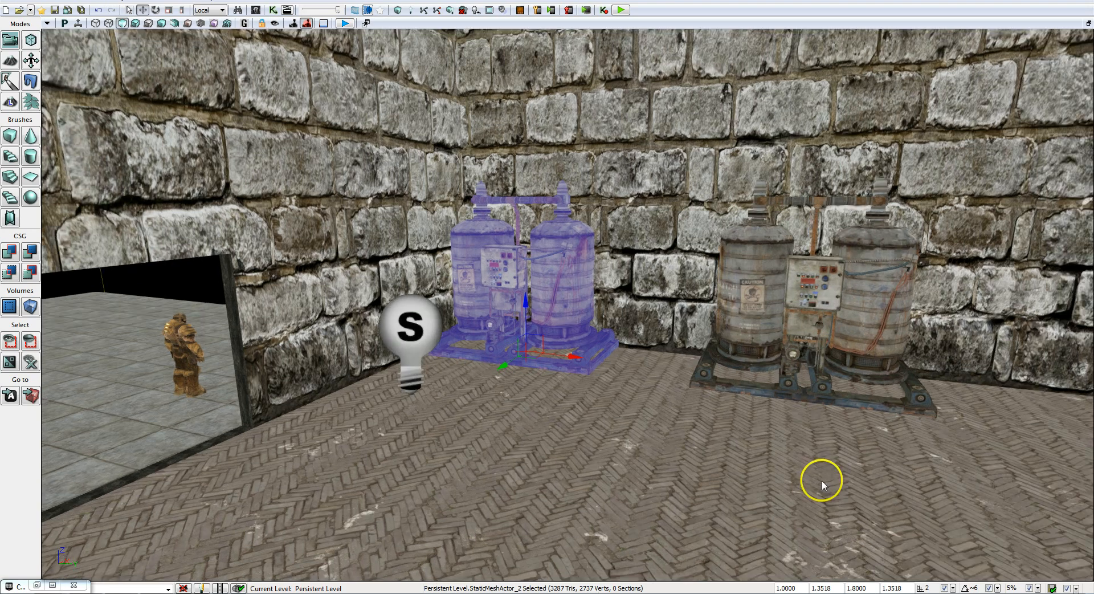
{"action": "left_click_drag", "start_coordinate": [822, 479], "coordinate": [638, 435]}
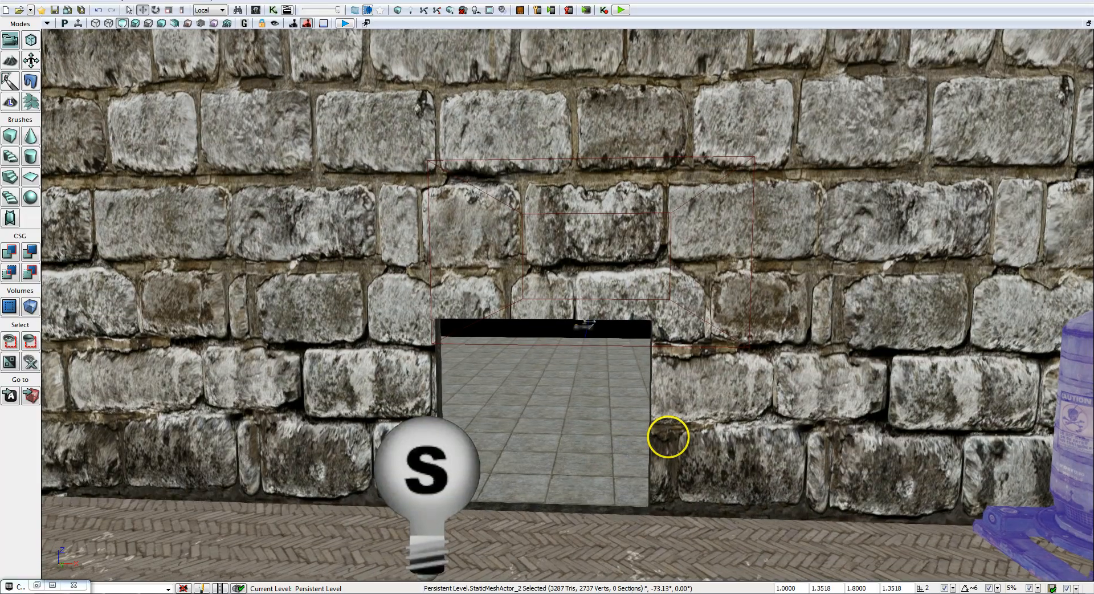
{"action": "left_click_drag", "start_coordinate": [668, 438], "coordinate": [667, 432]}
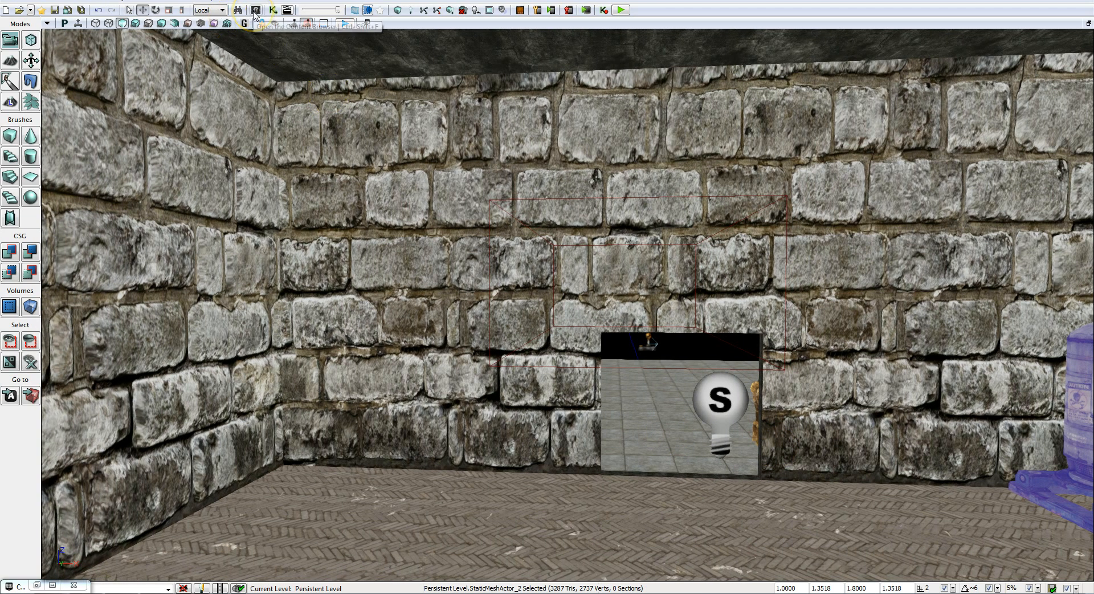
{"action": "left_click", "coordinate": [809, 196]}
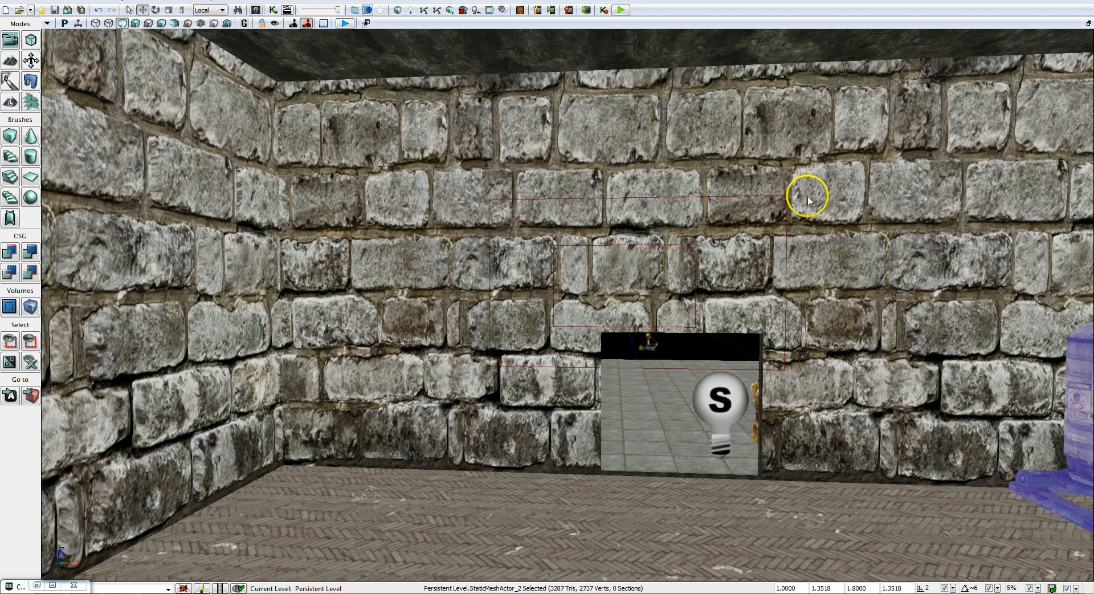
{"action": "mouse_move", "coordinate": [473, 593]}
{"action": "left_click", "coordinate": [197, 585]}
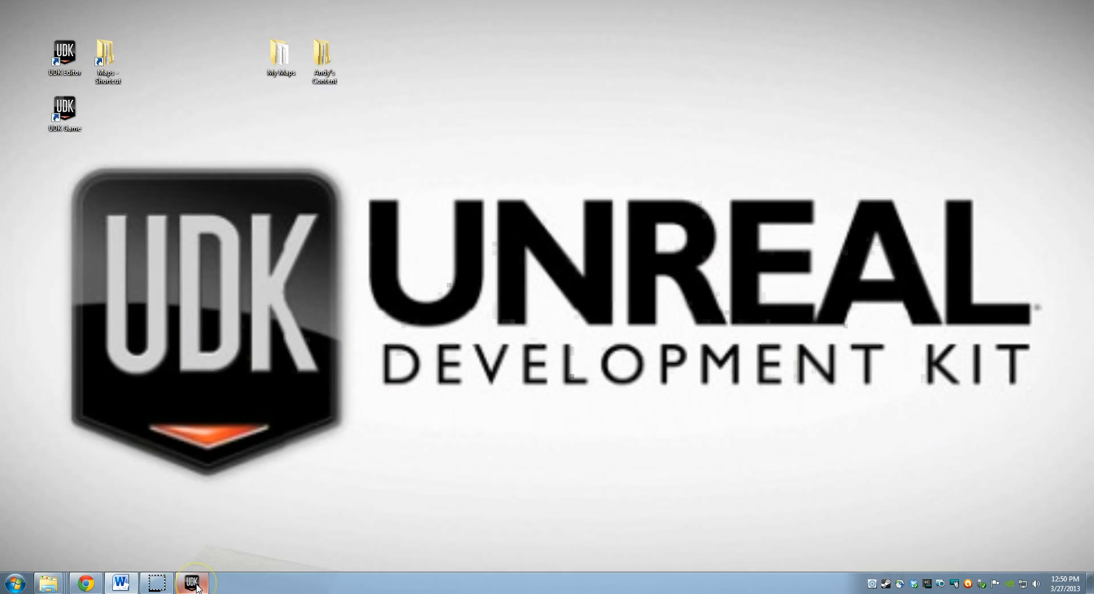
{"action": "left_click", "coordinate": [197, 585]}
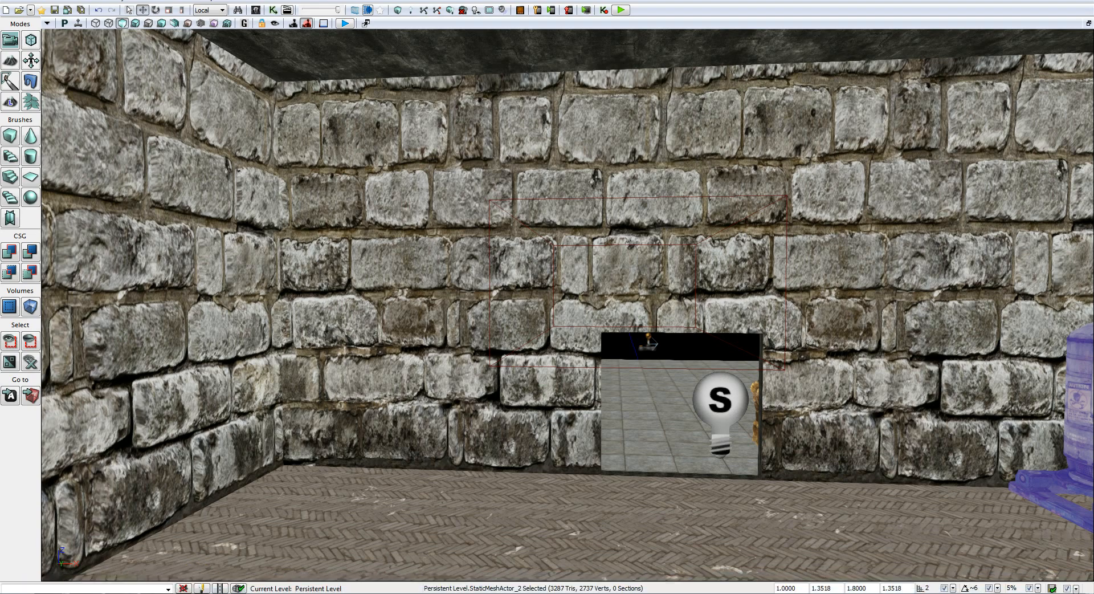
{"action": "left_click_drag", "start_coordinate": [757, 88], "coordinate": [767, 64]}
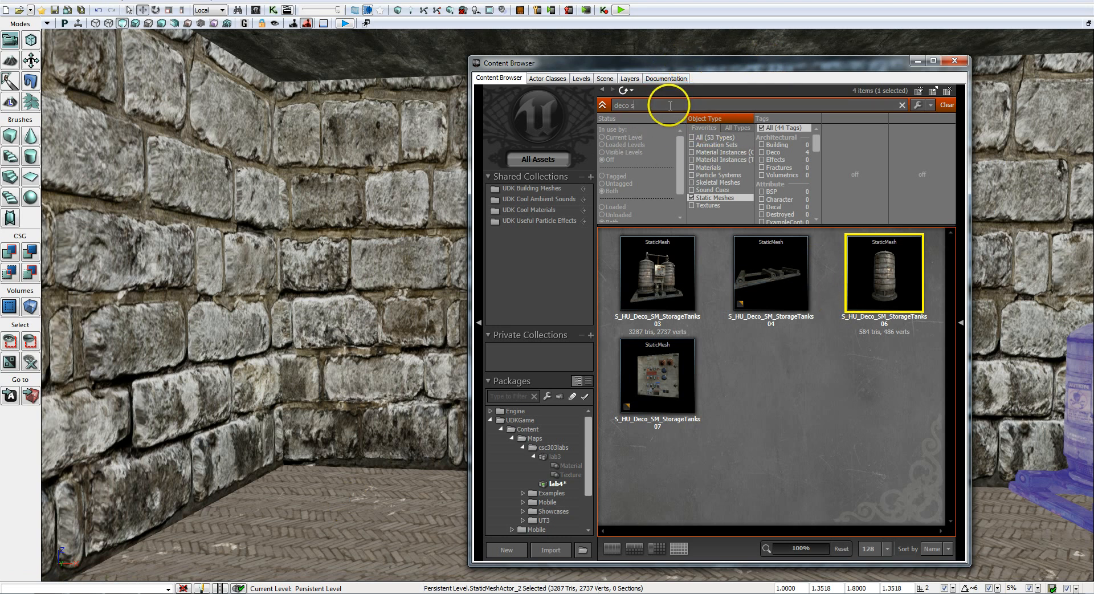
Step: Search the Content Browser for "concrete" and filter the object type to Materials in place of Static Meshes
{"action": "key", "text": "BackSpace"}
{"action": "key", "text": "BackSpace"}
{"action": "key", "text": "BackSpace"}
{"action": "key", "text": "BackSpace"}
{"action": "key", "text": "BackSpace"}
{"action": "key", "text": "BackSpace"}
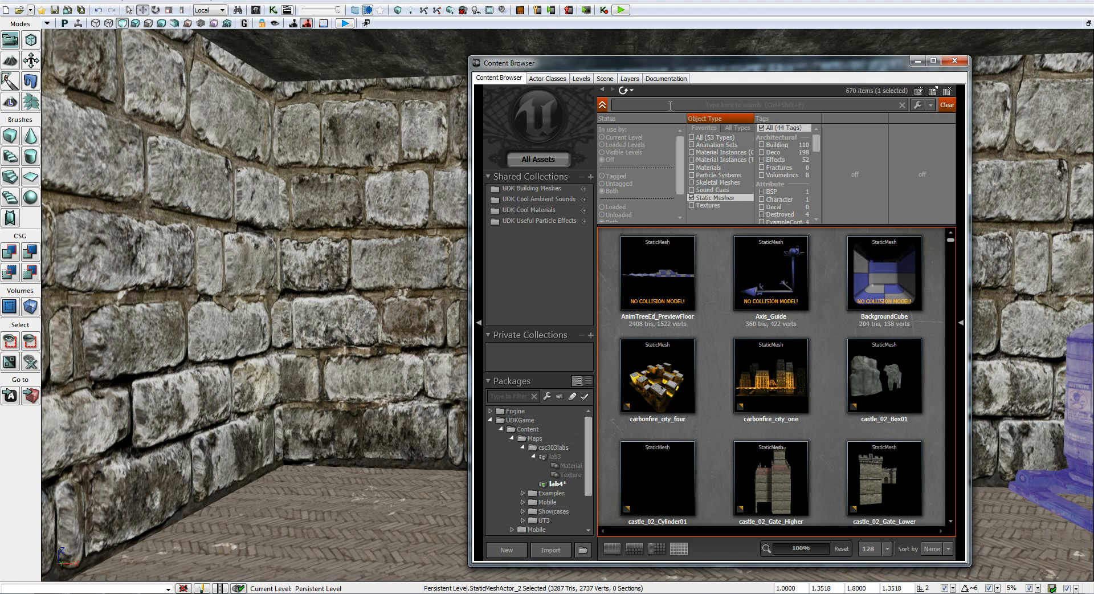
{"action": "type", "text": "onc"}
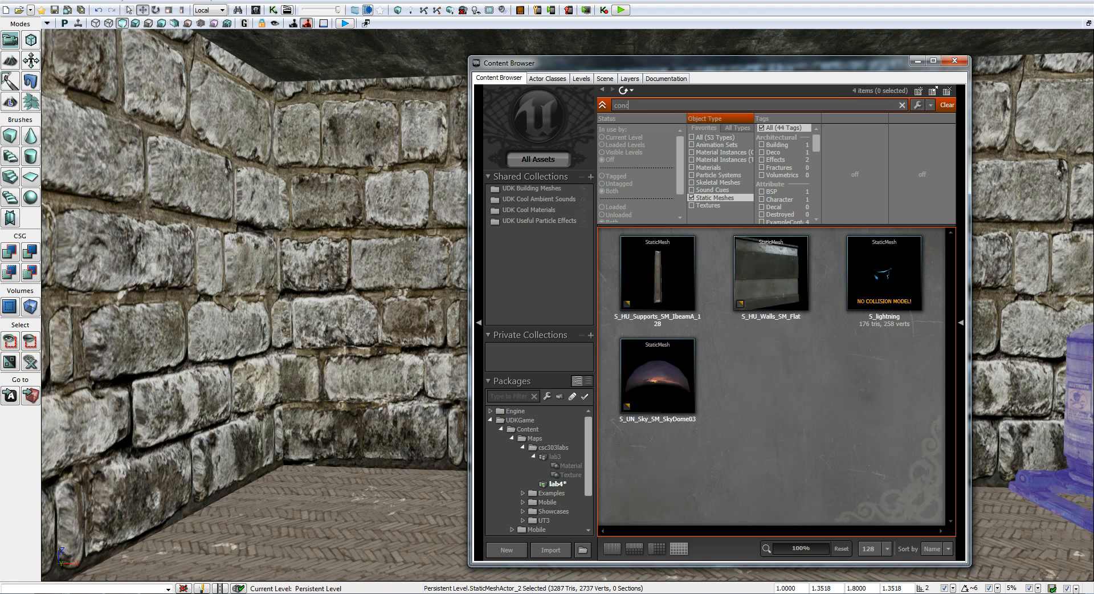
{"action": "type", "text": "rete"}
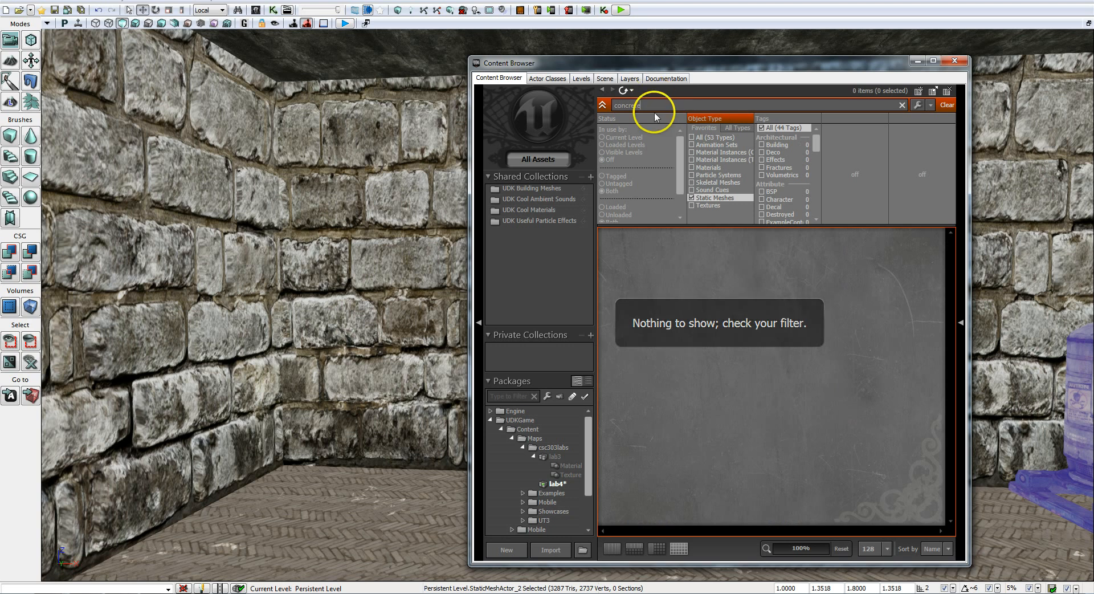
{"action": "left_click", "coordinate": [692, 198]}
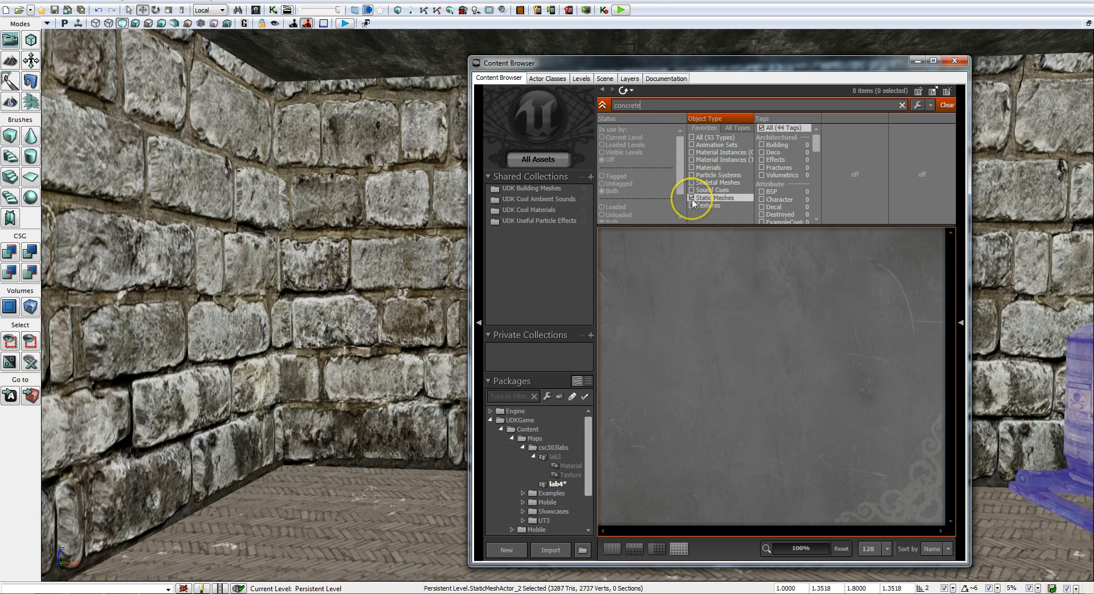
{"action": "left_click", "coordinate": [692, 167]}
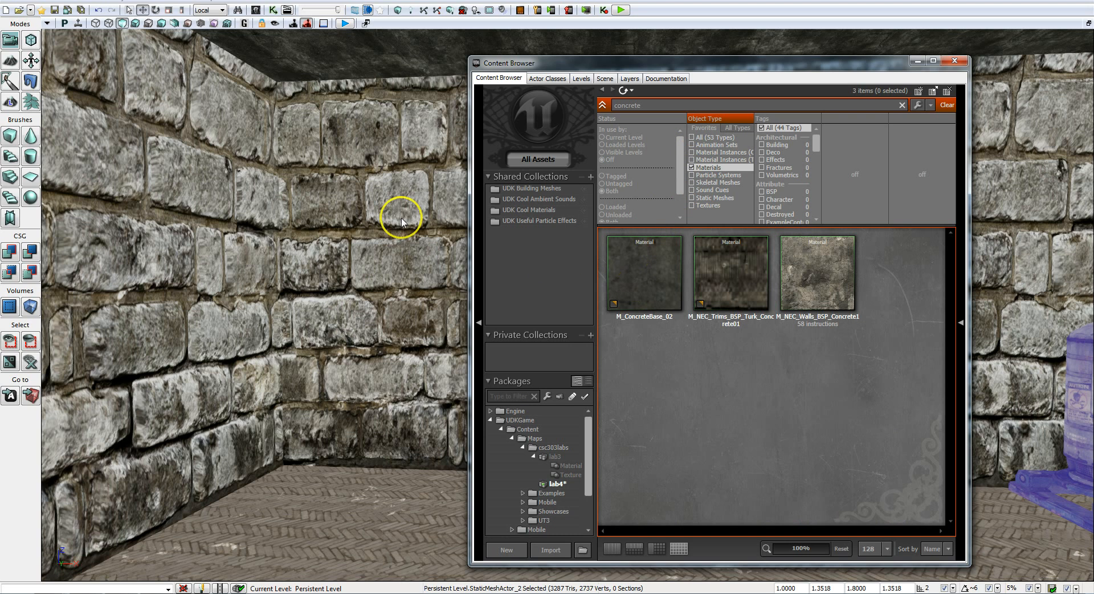
Step: Apply the M_NEC_Walls_BSP_Concrete1 material to the brick room's doorway wall and close the Content Browser
{"action": "left_click_drag", "start_coordinate": [384, 142], "coordinate": [383, 178]}
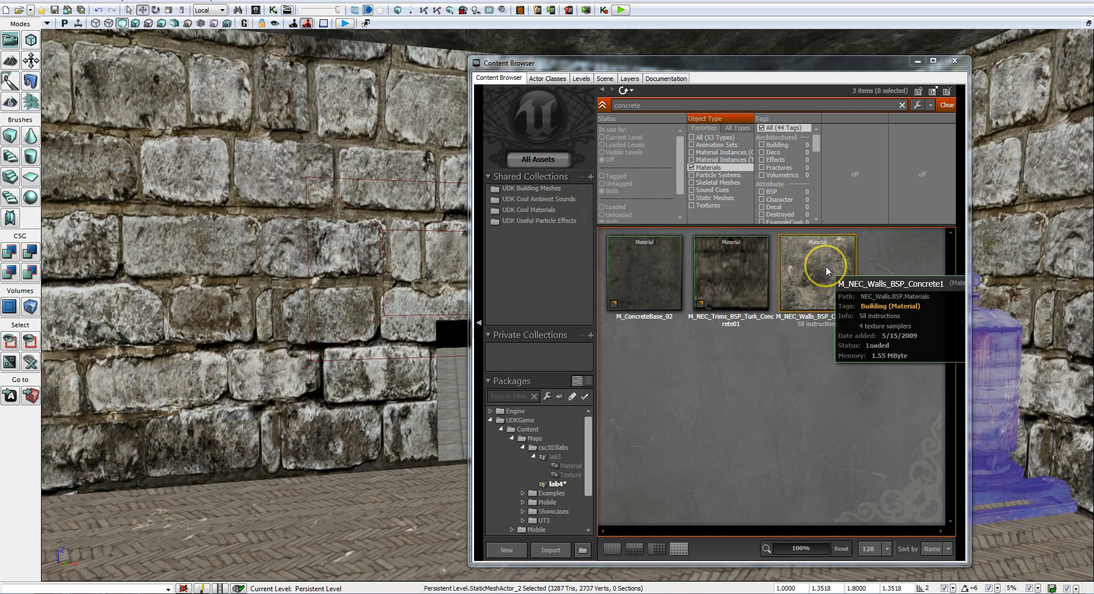
{"action": "left_click_drag", "start_coordinate": [826, 266], "coordinate": [223, 277]}
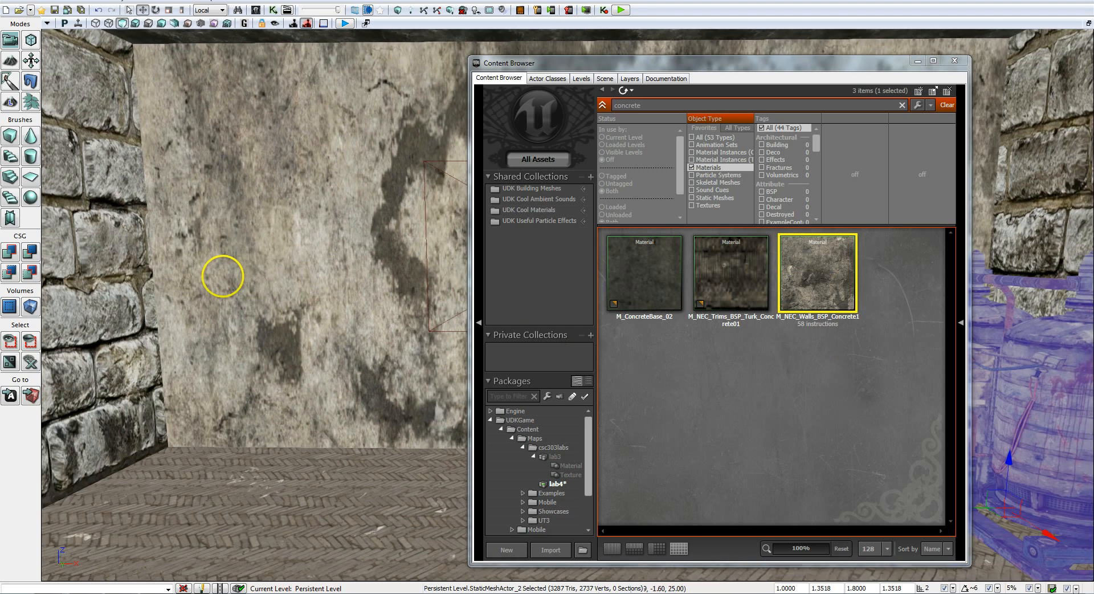
{"action": "left_click", "coordinate": [961, 61]}
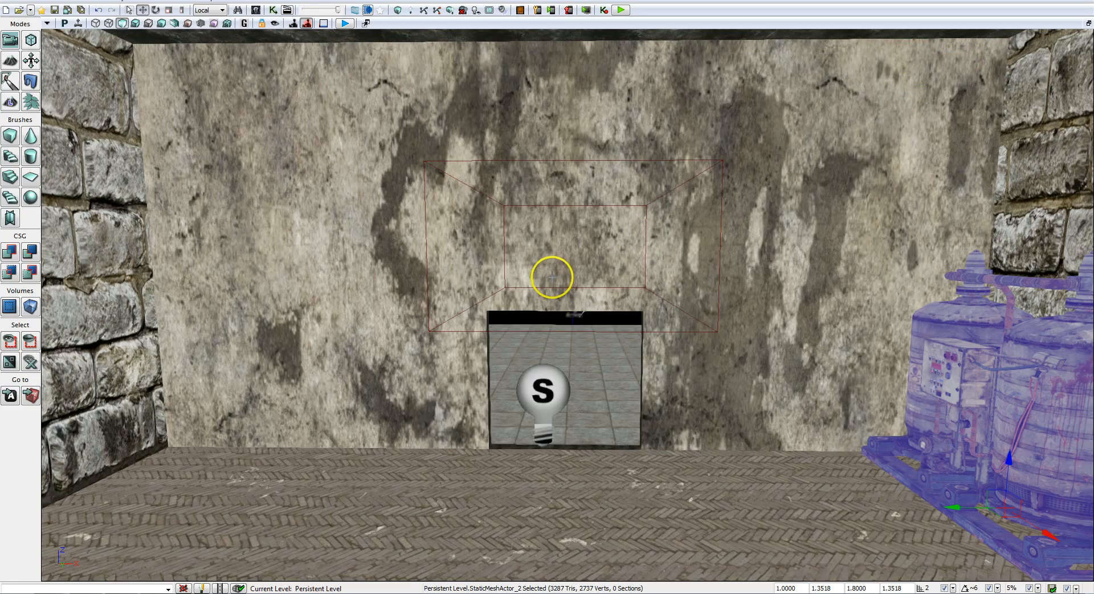
Step: Reset the builder brush to a cube and go to it in the perspective view
{"action": "mouse_move", "coordinate": [554, 276]}
{"action": "left_mouse_down"}
{"action": "mouse_move", "coordinate": [416, 280]}
{"action": "mouse_move", "coordinate": [516, 289]}
{"action": "mouse_move", "coordinate": [543, 274]}
{"action": "left_mouse_up"}
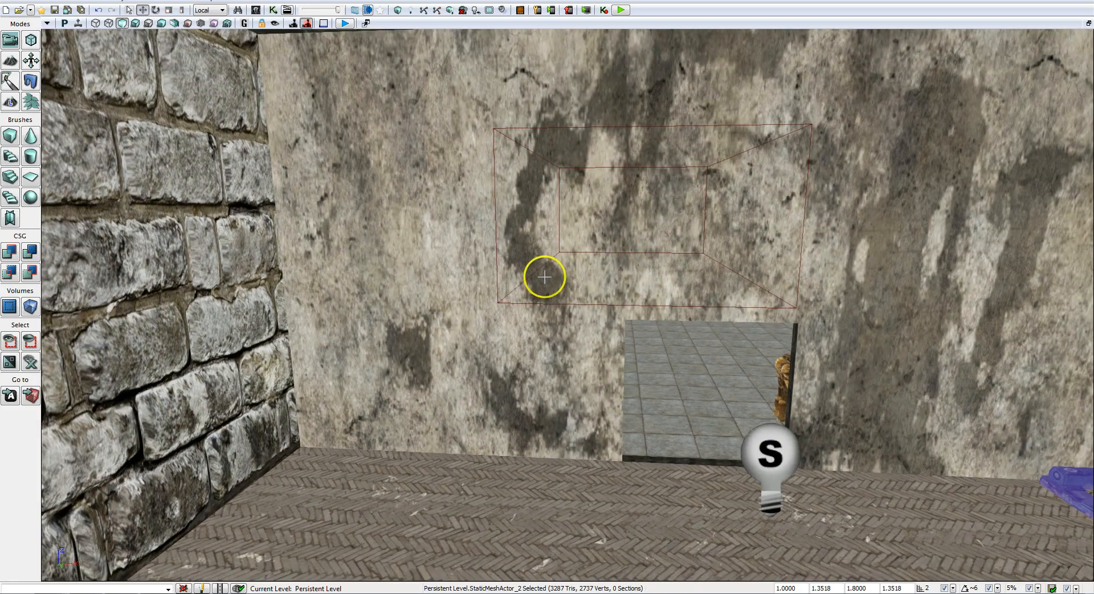
{"action": "left_click", "coordinate": [12, 138]}
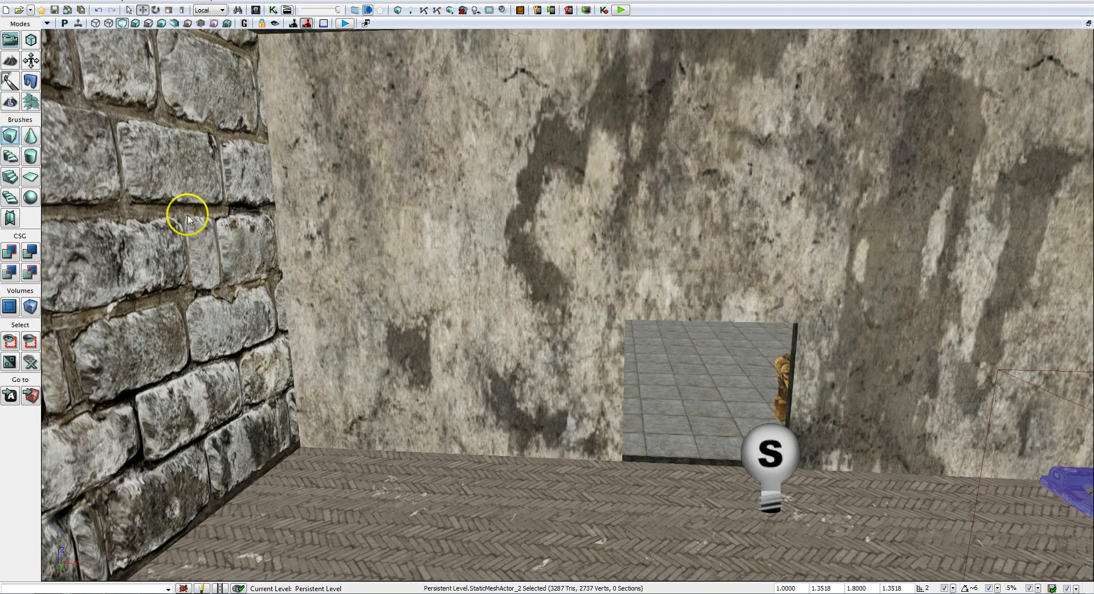
{"action": "left_click", "coordinate": [35, 400]}
{"action": "mouse_move", "coordinate": [616, 292]}
{"action": "left_mouse_down"}
{"action": "mouse_move", "coordinate": [586, 293]}
{"action": "mouse_move", "coordinate": [576, 274]}
{"action": "mouse_move", "coordinate": [592, 194]}
{"action": "mouse_move", "coordinate": [686, 262]}
{"action": "mouse_move", "coordinate": [652, 264]}
{"action": "mouse_move", "coordinate": [789, 223]}
{"action": "mouse_move", "coordinate": [616, 247]}
{"action": "mouse_move", "coordinate": [559, 232]}
{"action": "mouse_move", "coordinate": [638, 309]}
{"action": "left_mouse_up"}
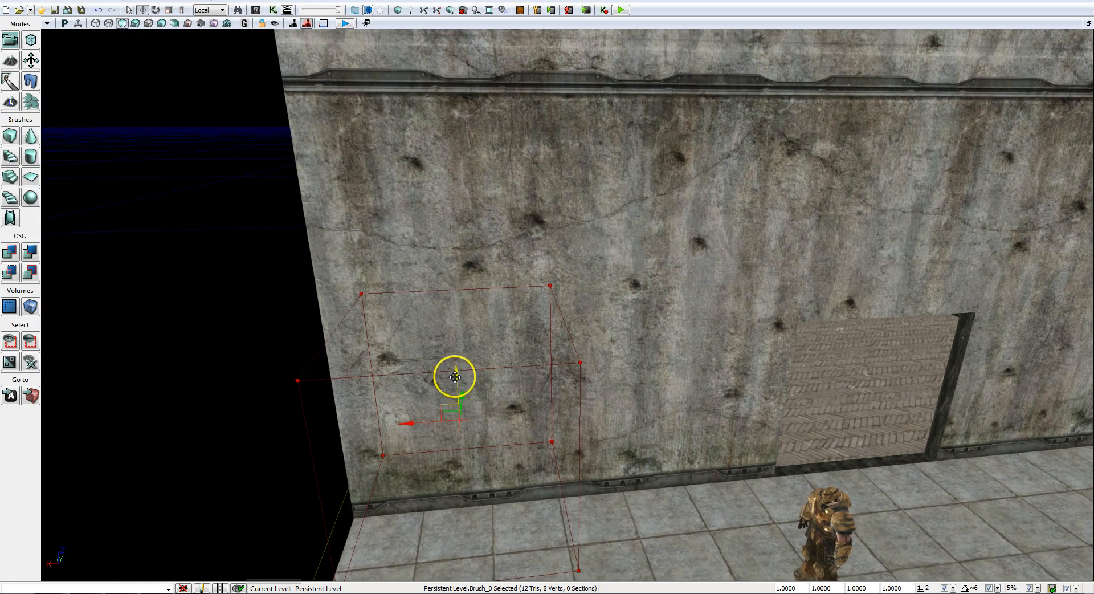
Step: Restore the four-viewport layout and select the builder brush again by going to it
{"action": "left_click_drag", "start_coordinate": [457, 322], "coordinate": [456, 324]}
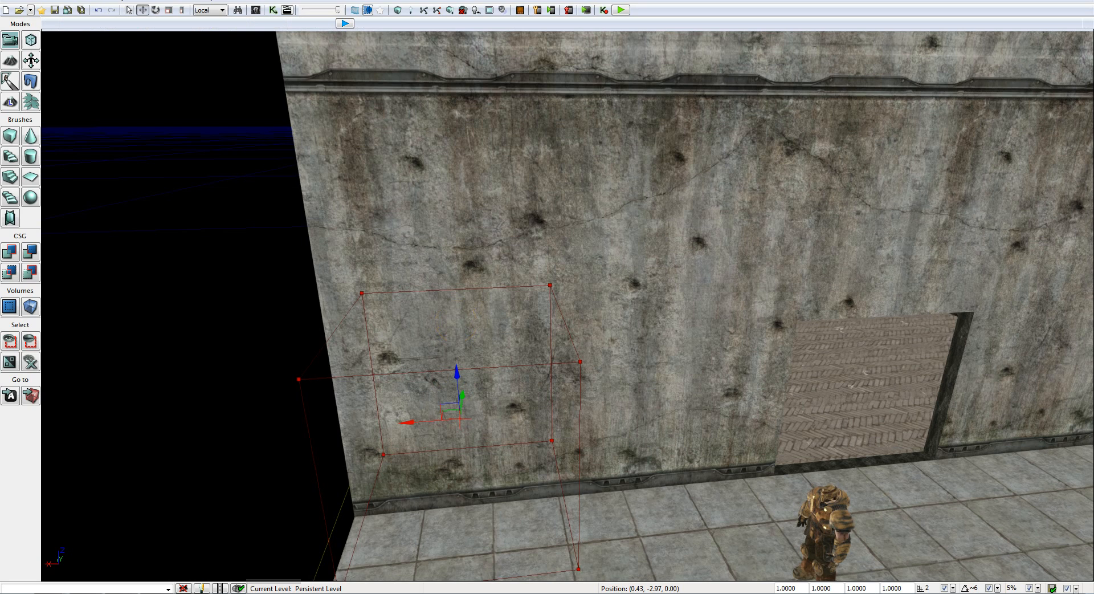
{"action": "right_click", "coordinate": [459, 351]}
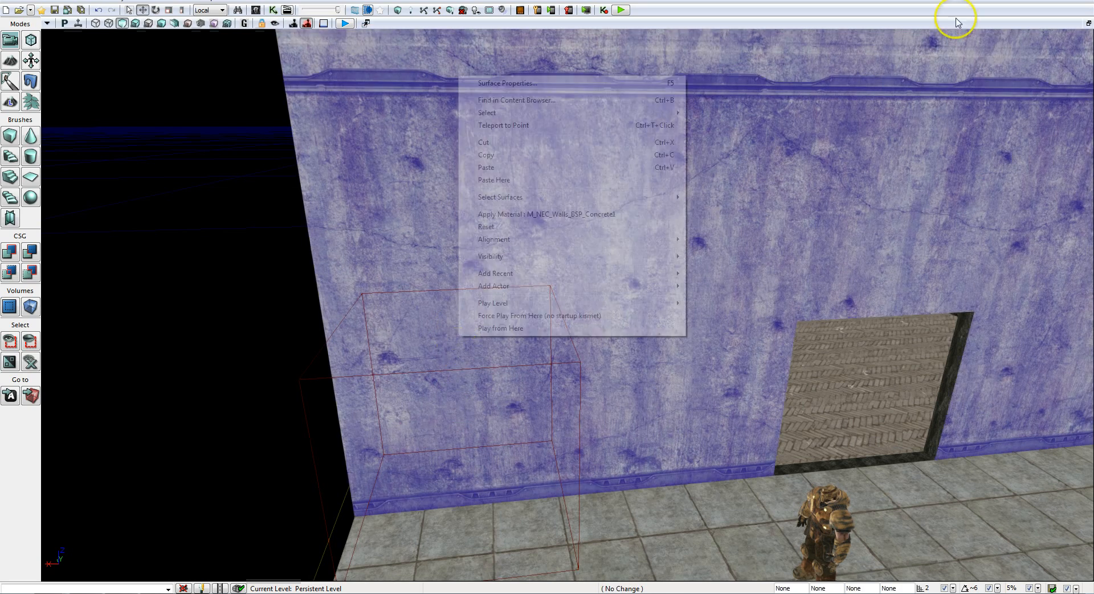
{"action": "left_click", "coordinate": [979, 13]}
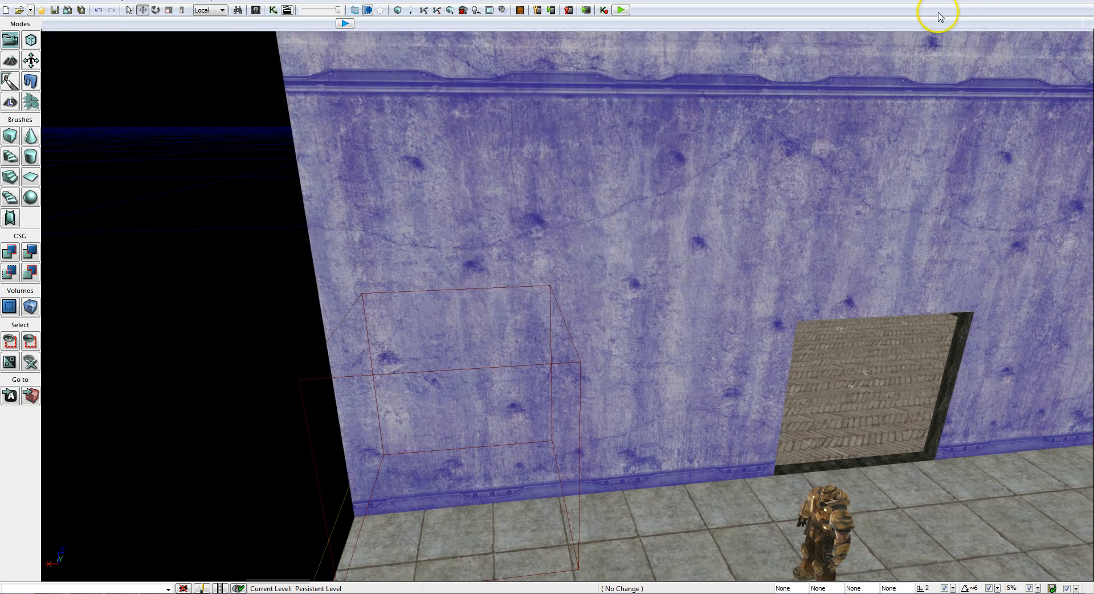
{"action": "left_click", "coordinate": [1088, 25]}
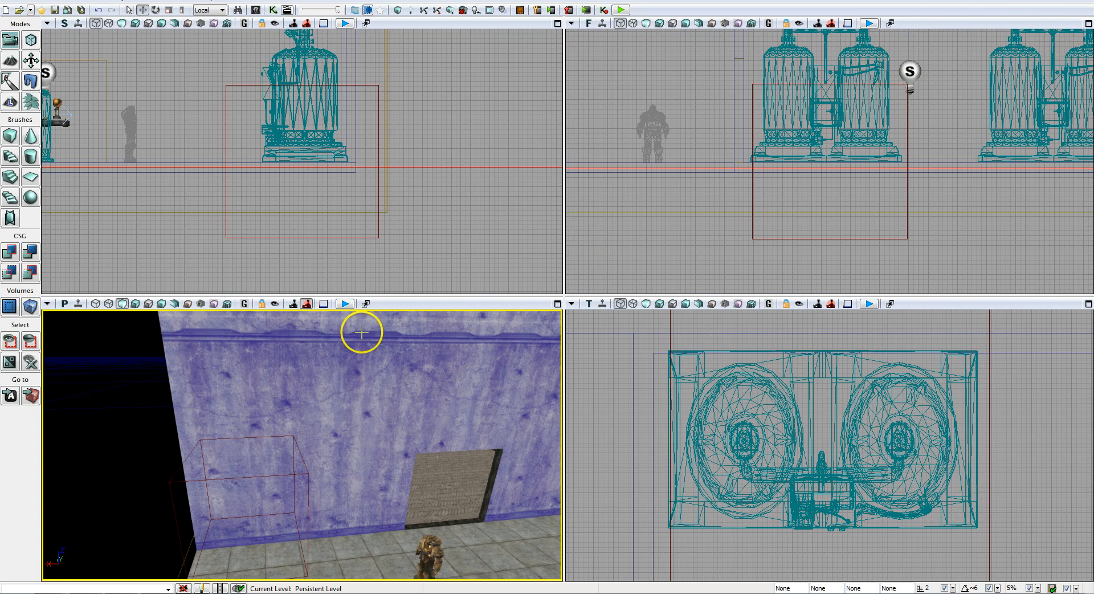
{"action": "left_click", "coordinate": [31, 393]}
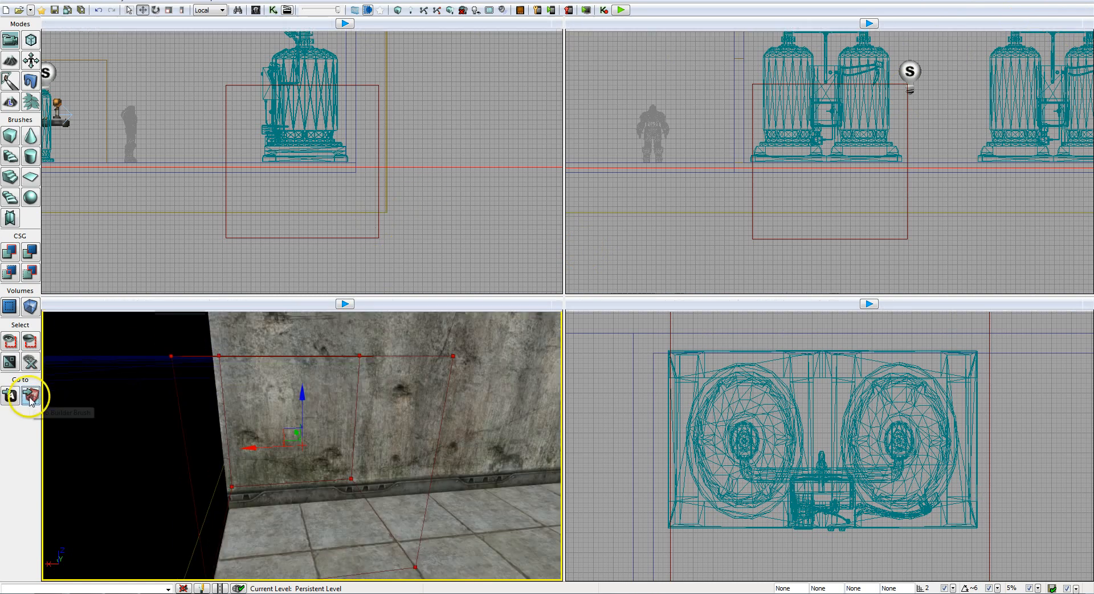
Step: Raise the cube builder brush about 314 units above the storage tanks and shift it away from the wall into the room
{"action": "scroll", "coordinate": [475, 182], "scroll_direction": "down", "scroll_amount": 2}
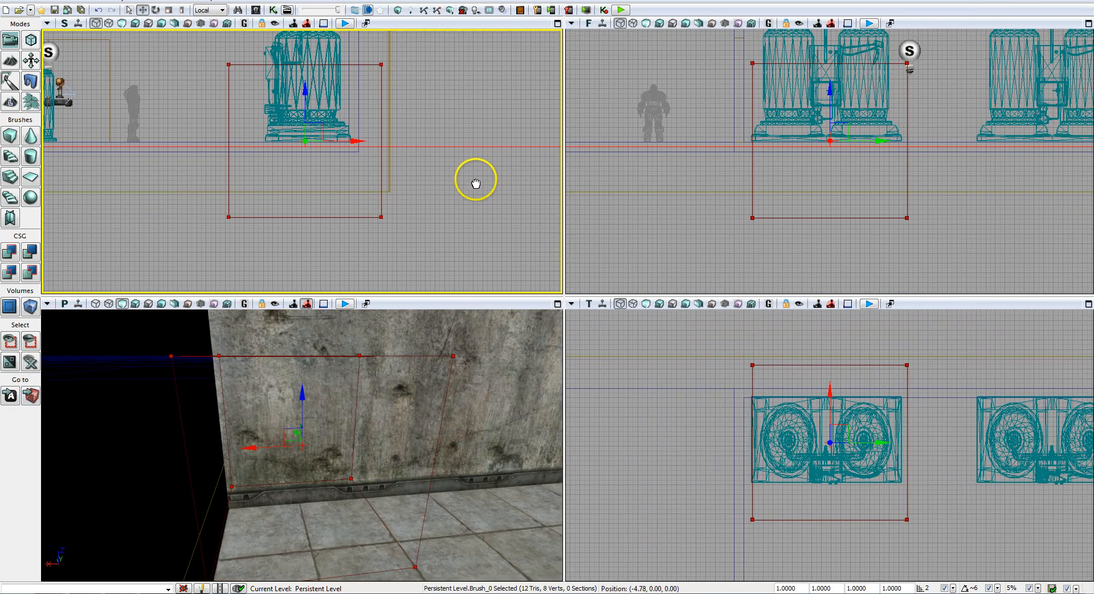
{"action": "scroll", "coordinate": [489, 208], "scroll_direction": "up", "scroll_amount": 5}
{"action": "scroll", "coordinate": [464, 142], "scroll_direction": "down", "scroll_amount": 7}
{"action": "mouse_move", "coordinate": [439, 95]}
{"action": "left_mouse_down"}
{"action": "mouse_move", "coordinate": [456, 139]}
{"action": "mouse_move", "coordinate": [459, 203]}
{"action": "left_mouse_up"}
{"action": "left_click_drag", "start_coordinate": [332, 200], "coordinate": [335, 107]}
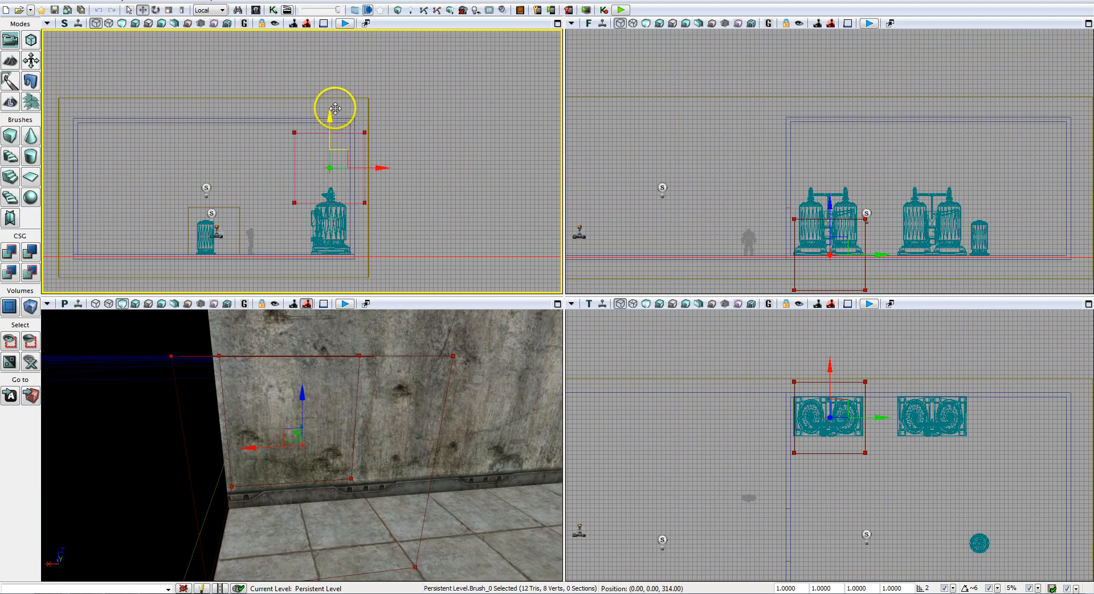
{"action": "mouse_move", "coordinate": [377, 165]}
{"action": "left_mouse_down"}
{"action": "mouse_move", "coordinate": [318, 166]}
{"action": "mouse_move", "coordinate": [333, 166]}
{"action": "left_mouse_up"}
Step: Scale the cube builder brush down uniformly to a smaller cube
{"action": "left_click_drag", "start_coordinate": [285, 112], "coordinate": [286, 118]}
{"action": "key", "text": "space"}
{"action": "key", "text": "space"}
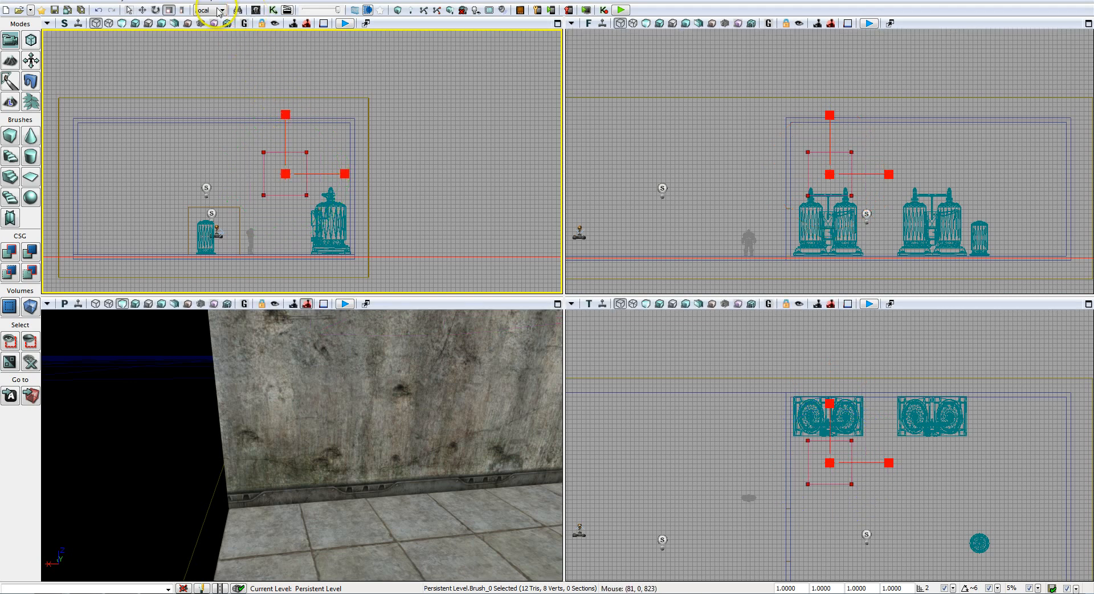
Step: Scale the builder brush non-uniformly, reducing its width and height until it is a small window-sized box
{"action": "left_click", "coordinate": [183, 11]}
{"action": "left_click", "coordinate": [284, 114]}
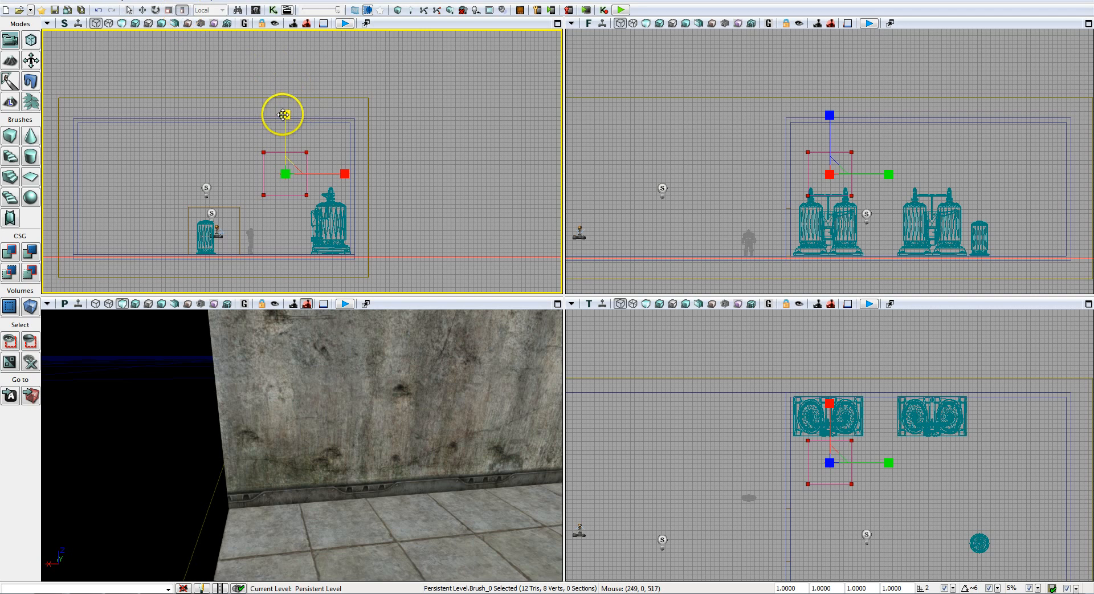
{"action": "left_click_drag", "start_coordinate": [283, 114], "coordinate": [285, 113]}
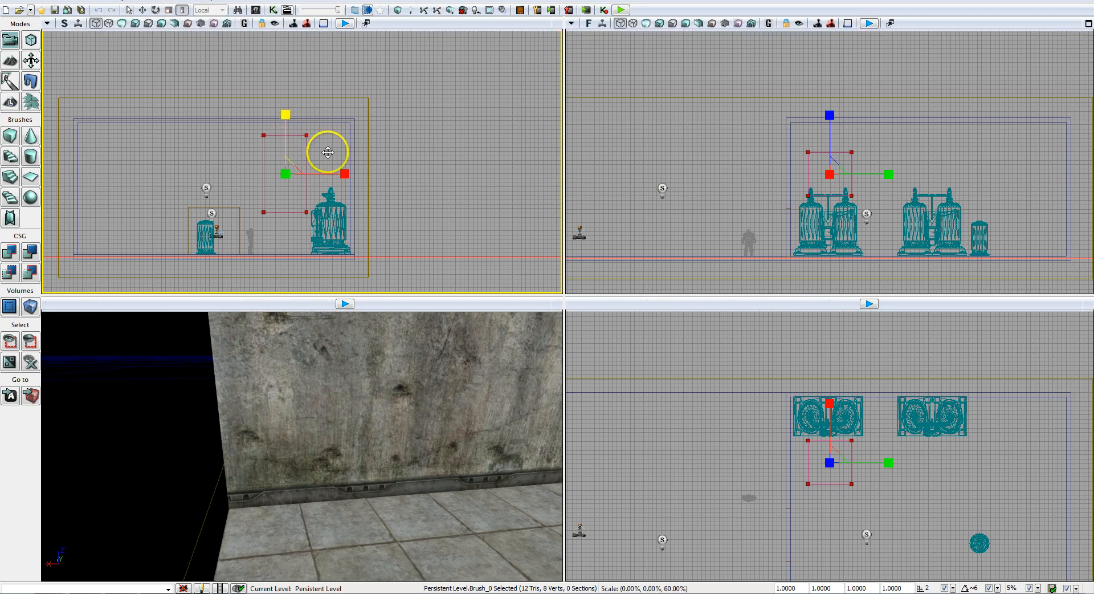
{"action": "left_click_drag", "start_coordinate": [346, 173], "coordinate": [346, 171]}
{"action": "left_click_drag", "start_coordinate": [286, 114], "coordinate": [286, 114]}
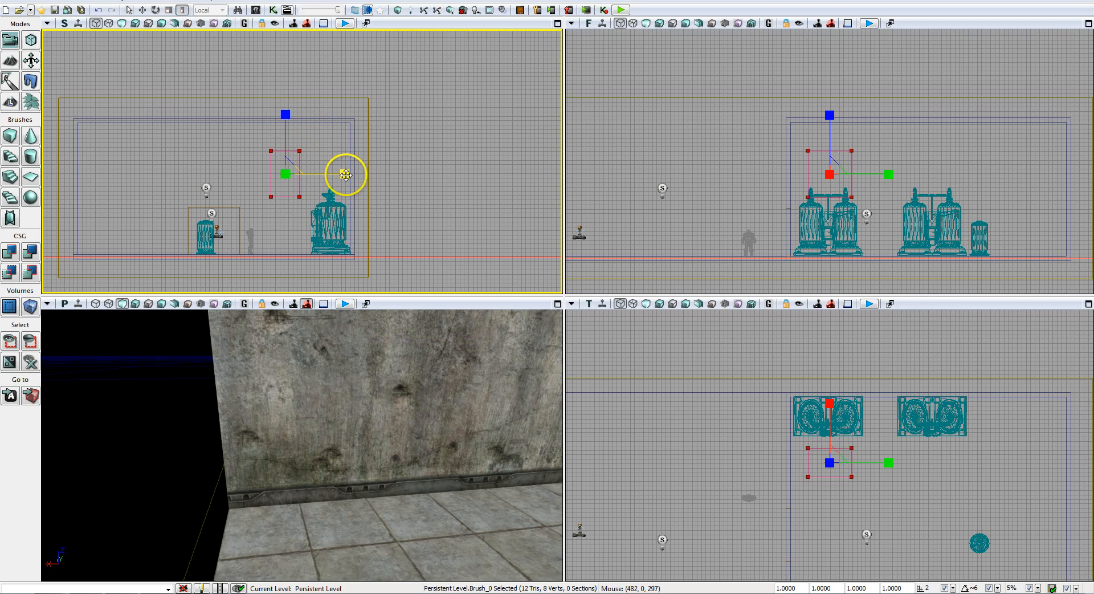
{"action": "left_click_drag", "start_coordinate": [286, 115], "coordinate": [289, 114]}
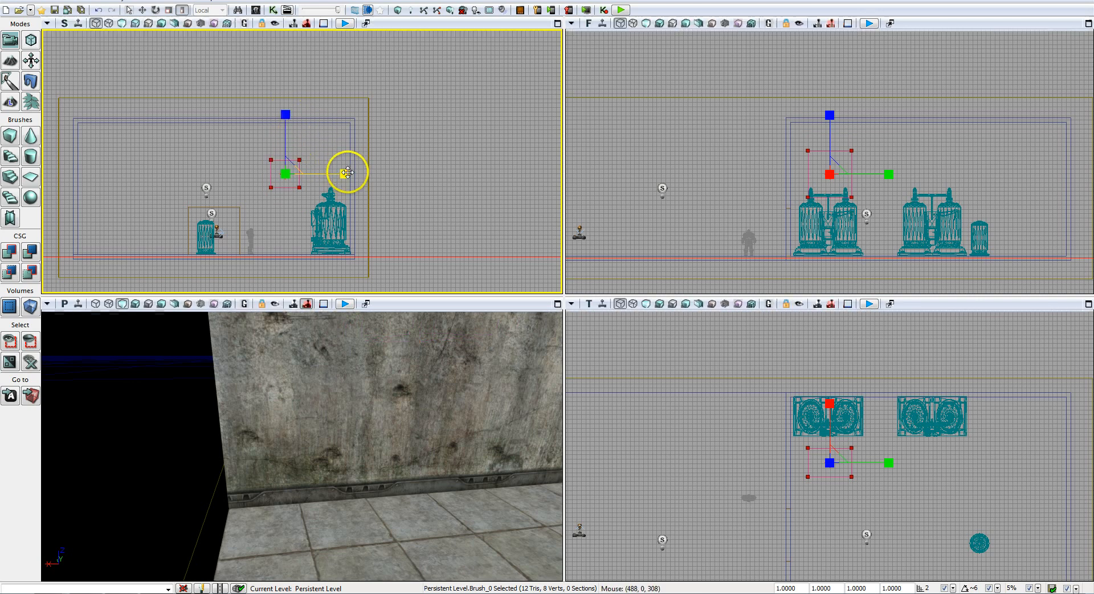
{"action": "left_click_drag", "start_coordinate": [349, 174], "coordinate": [343, 165]}
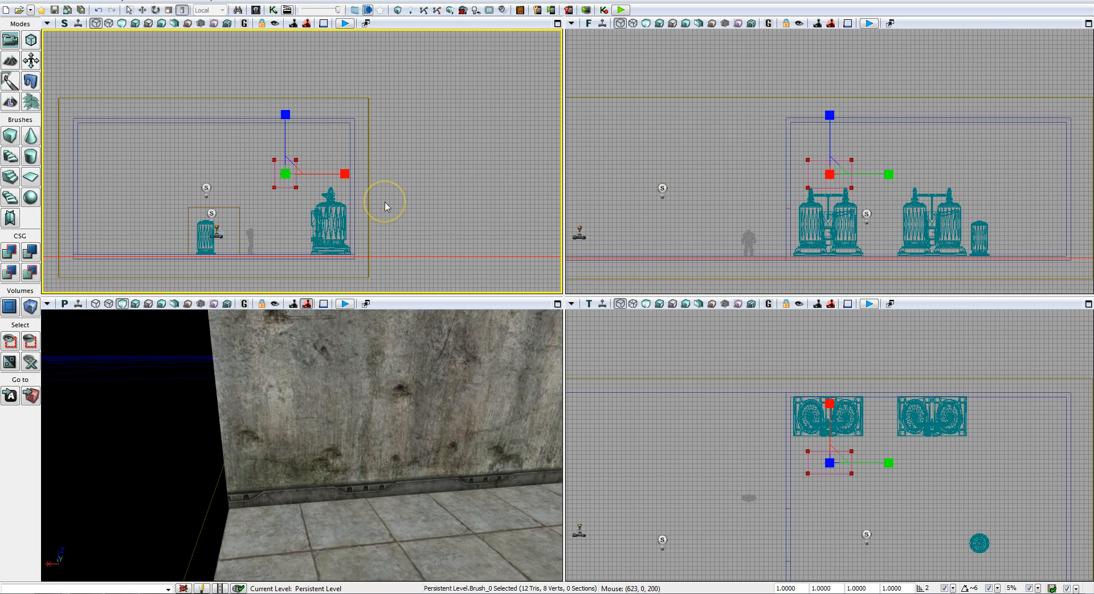
Step: Lower the builder brush to window height beside the character figure, using the figure as a size reference
{"action": "key", "text": "space"}
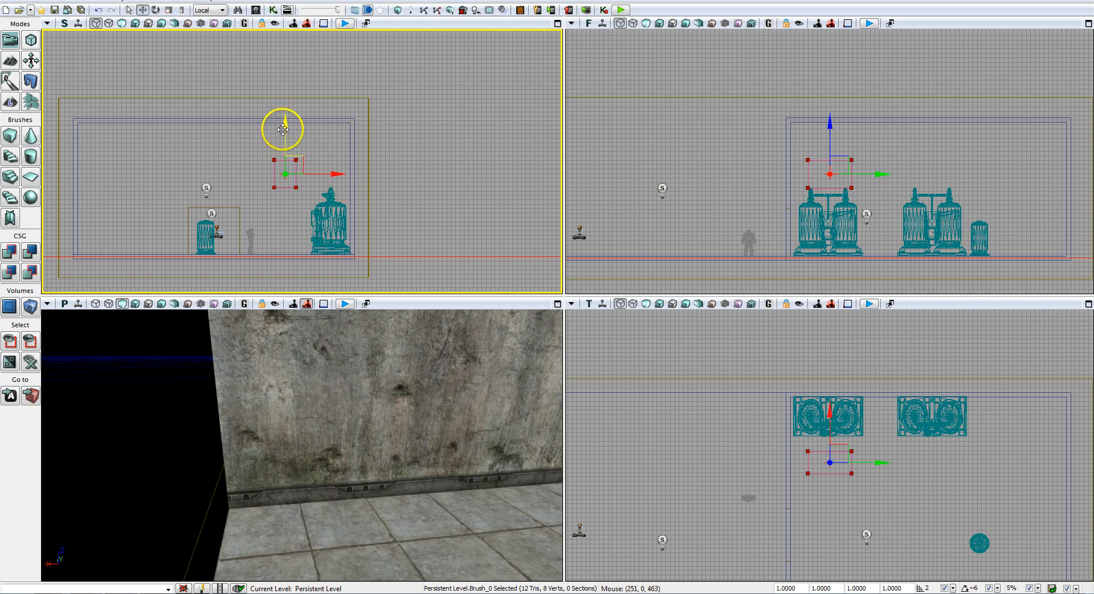
{"action": "left_click_drag", "start_coordinate": [284, 128], "coordinate": [290, 183]}
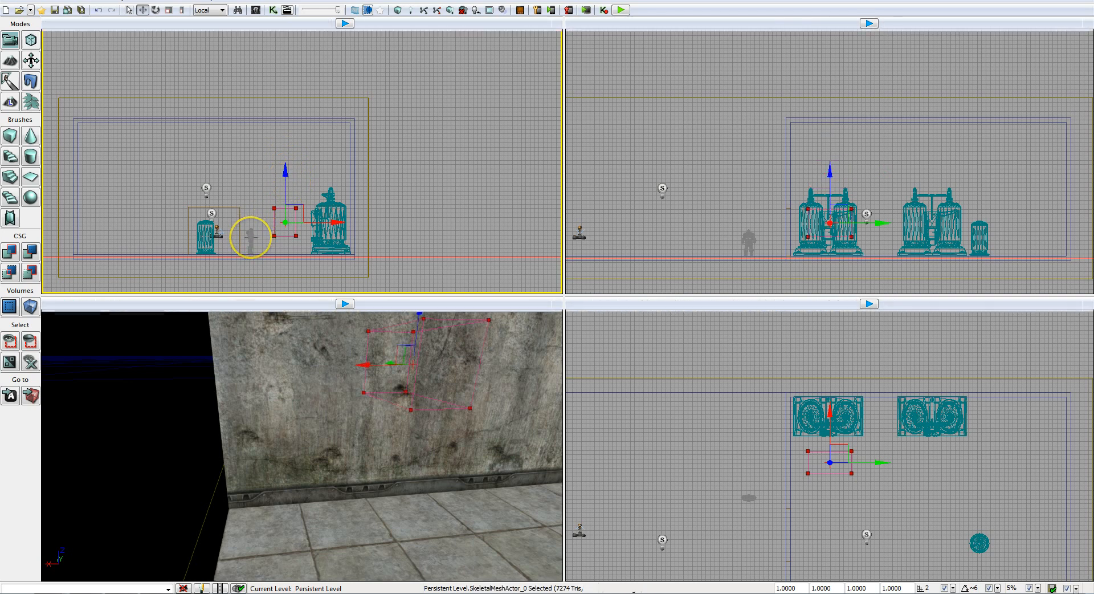
{"action": "left_click", "coordinate": [250, 237]}
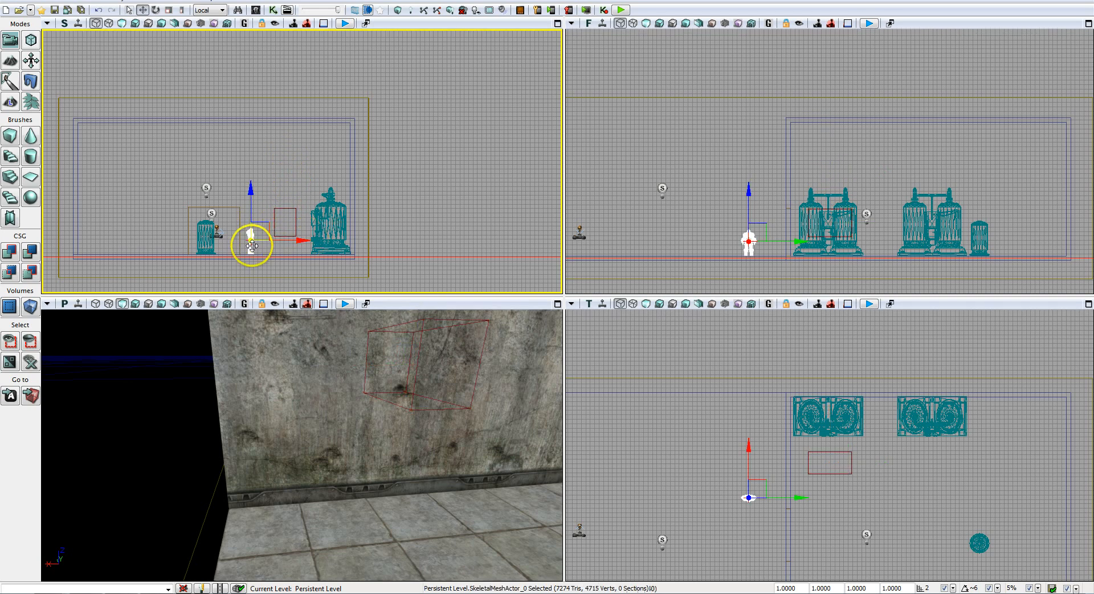
{"action": "left_click", "coordinate": [281, 208]}
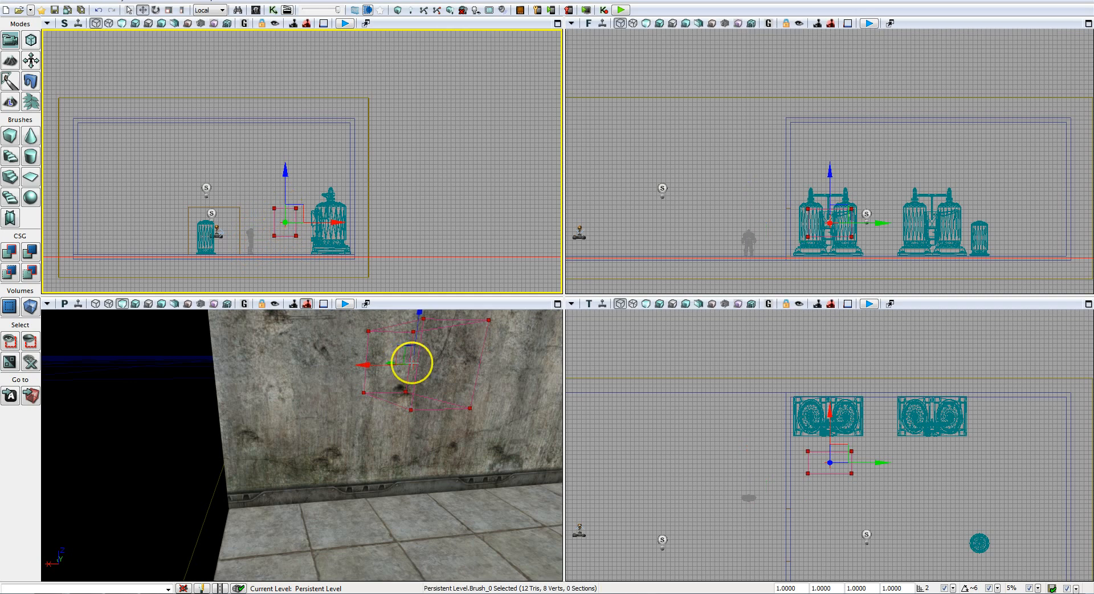
Step: Move the builder brush 150 units into the doorway wall, thin it along the wall's depth and subtract it as a window
{"action": "mouse_move", "coordinate": [410, 362]}
{"action": "right_mouse_down"}
{"action": "mouse_move", "coordinate": [476, 349]}
{"action": "mouse_move", "coordinate": [439, 308]}
{"action": "mouse_move", "coordinate": [379, 349]}
{"action": "mouse_move", "coordinate": [445, 361]}
{"action": "mouse_move", "coordinate": [411, 362]}
{"action": "right_mouse_up"}
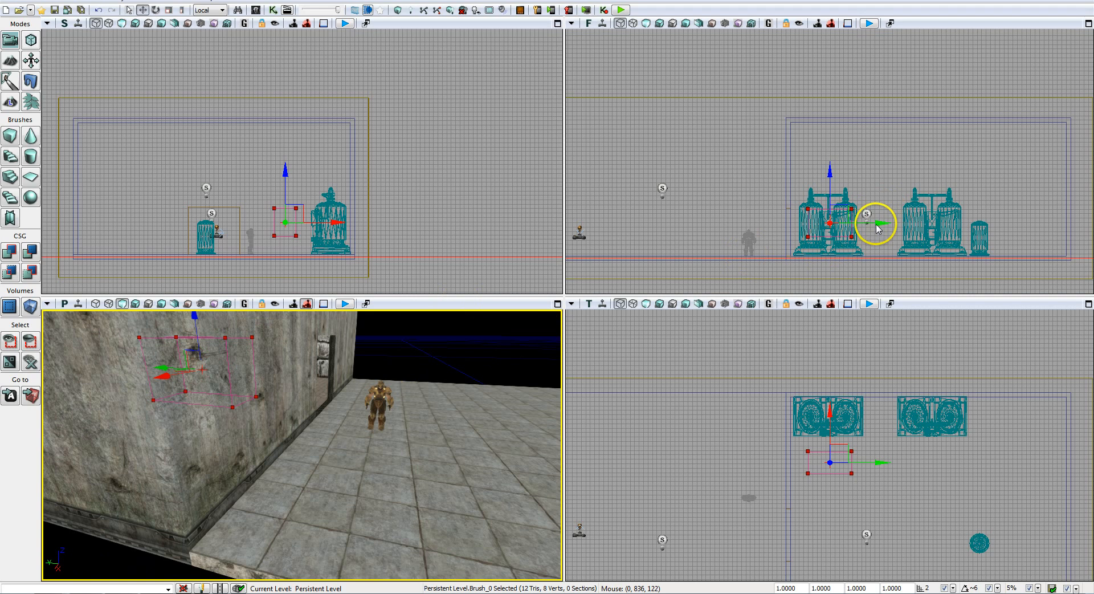
{"action": "left_click_drag", "start_coordinate": [875, 225], "coordinate": [826, 231]}
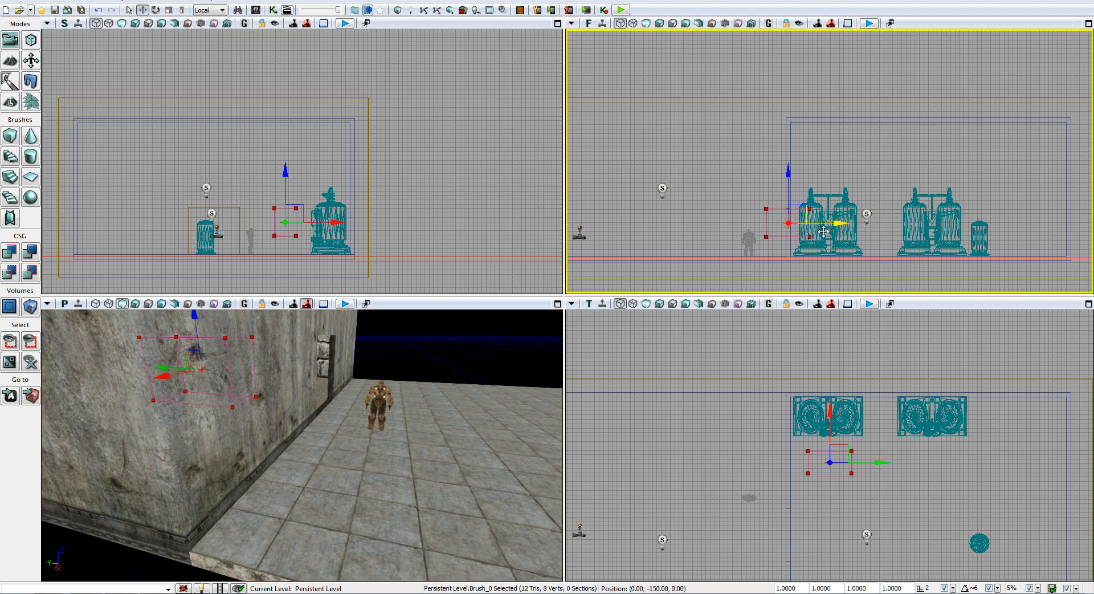
{"action": "left_click", "coordinate": [779, 207]}
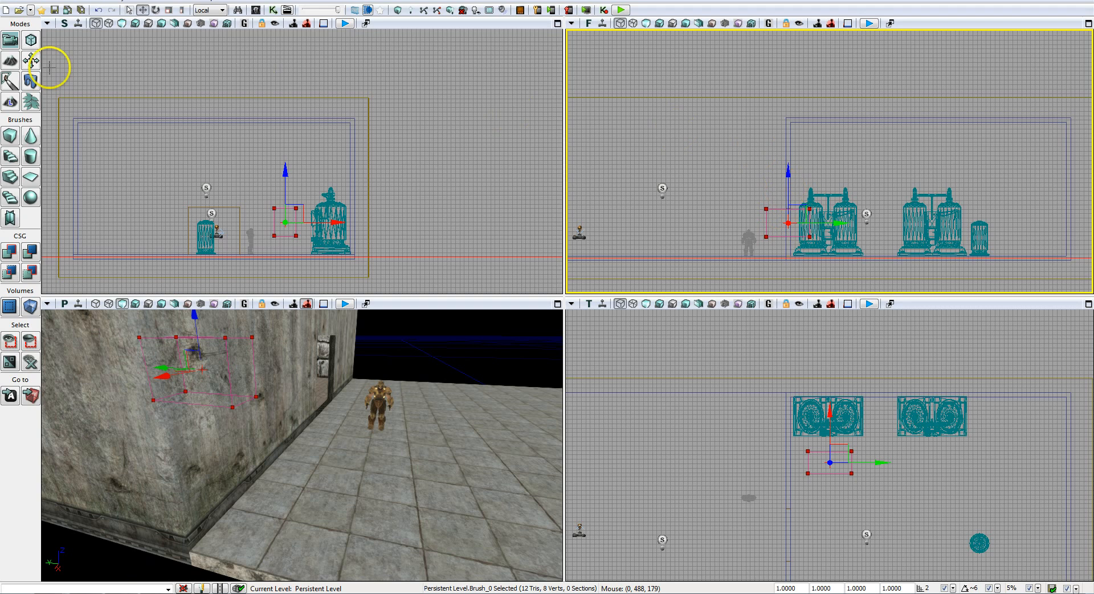
{"action": "left_click", "coordinate": [16, 277]}
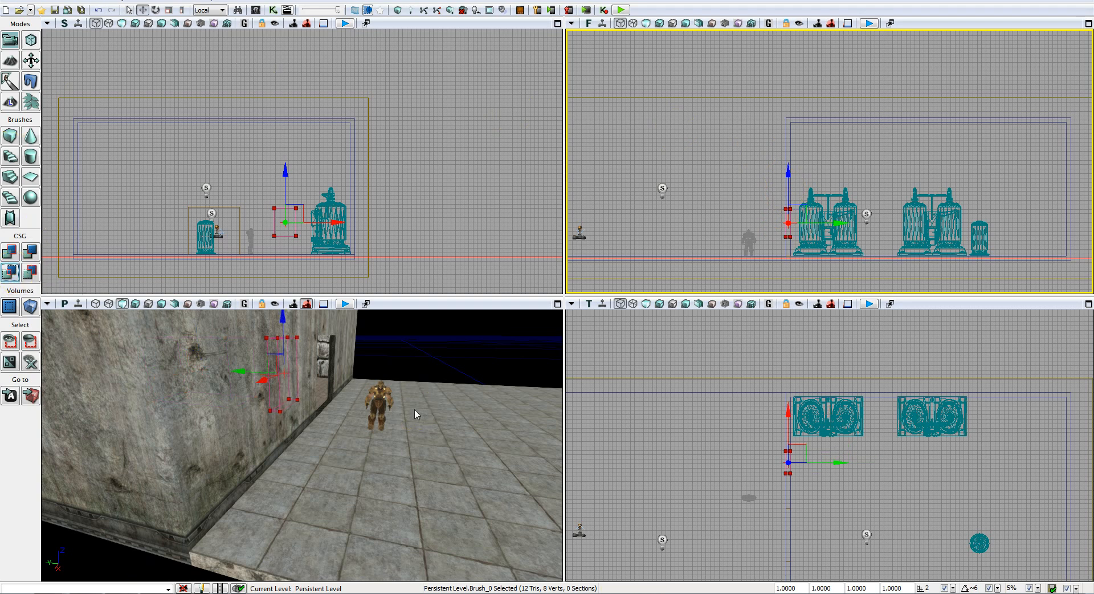
Step: Move the builder brush along the wall to the other side of the doorway and subtract a second window opening
{"action": "left_click_drag", "start_coordinate": [415, 409], "coordinate": [333, 407]}
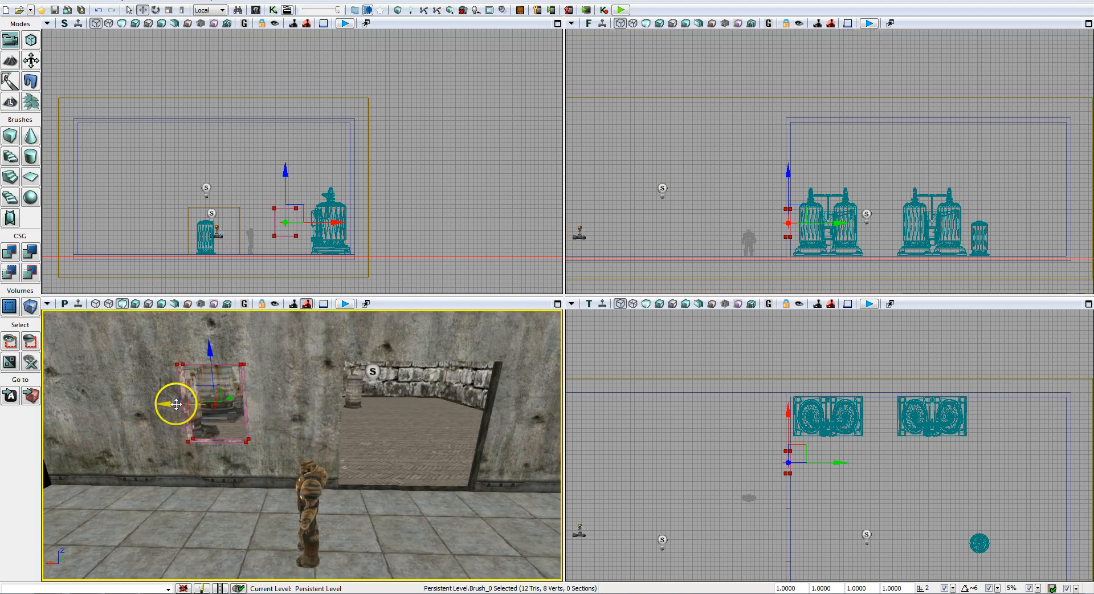
{"action": "left_click_drag", "start_coordinate": [176, 404], "coordinate": [501, 415]}
{"action": "right_click_drag", "start_coordinate": [405, 456], "coordinate": [420, 451]}
{"action": "key", "text": "d"}
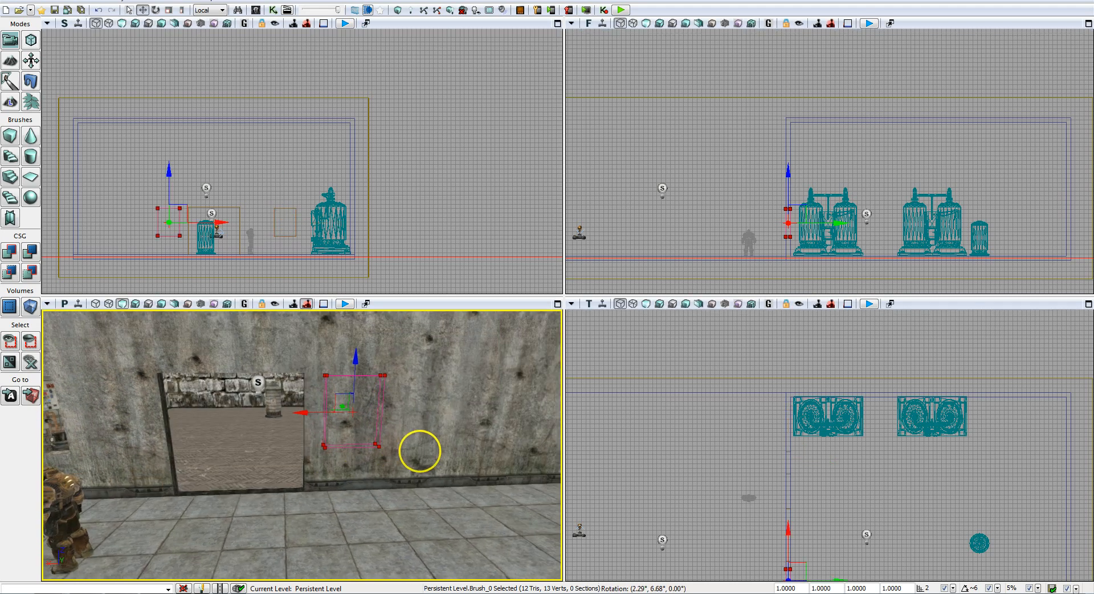
{"action": "mouse_move", "coordinate": [301, 406]}
{"action": "left_mouse_down"}
{"action": "mouse_move", "coordinate": [379, 409]}
{"action": "mouse_move", "coordinate": [274, 447]}
{"action": "mouse_move", "coordinate": [256, 442]}
{"action": "mouse_move", "coordinate": [248, 491]}
{"action": "mouse_move", "coordinate": [274, 447]}
{"action": "left_mouse_up"}
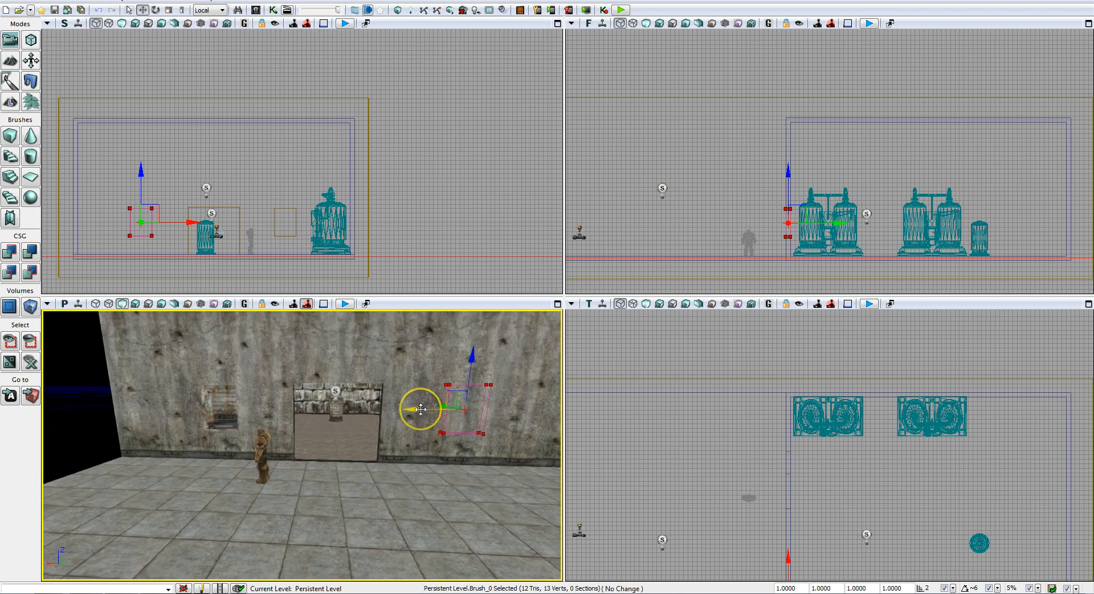
{"action": "left_click_drag", "start_coordinate": [421, 408], "coordinate": [420, 409]}
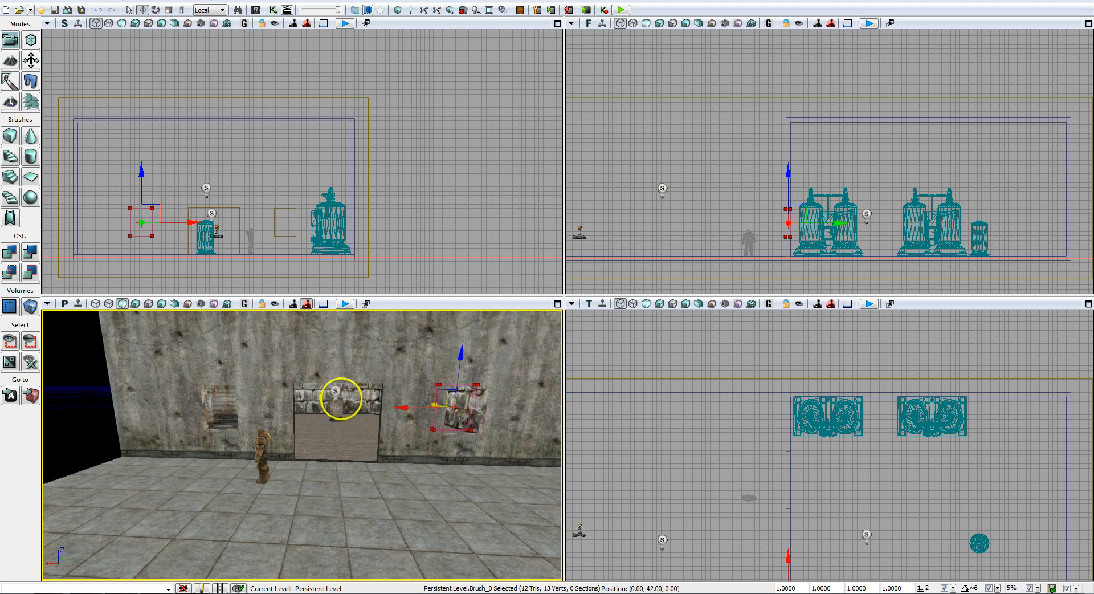
Step: Move the builder brush clear of the second window, out through the wall and away from the brick room
{"action": "mouse_move", "coordinate": [341, 398]}
{"action": "left_mouse_down"}
{"action": "mouse_move", "coordinate": [355, 406]}
{"action": "mouse_move", "coordinate": [335, 398]}
{"action": "mouse_move", "coordinate": [479, 362]}
{"action": "mouse_move", "coordinate": [564, 376]}
{"action": "mouse_move", "coordinate": [557, 318]}
{"action": "mouse_move", "coordinate": [562, 351]}
{"action": "left_mouse_up"}
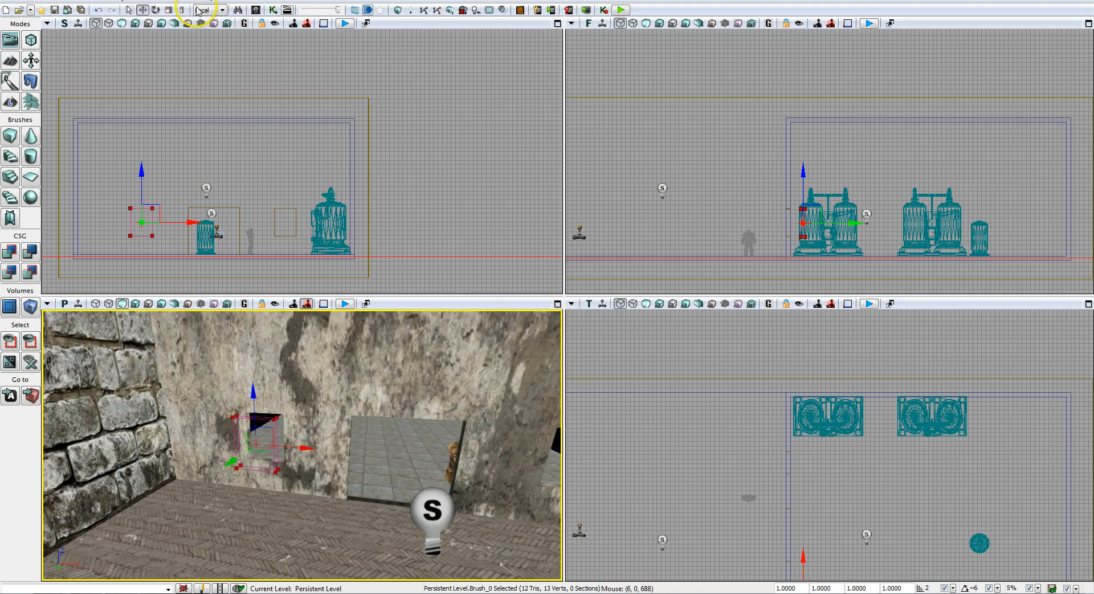
{"action": "mouse_move", "coordinate": [286, 489]}
{"action": "left_mouse_down"}
{"action": "mouse_move", "coordinate": [270, 496]}
{"action": "mouse_move", "coordinate": [369, 420]}
{"action": "mouse_move", "coordinate": [365, 489]}
{"action": "mouse_move", "coordinate": [382, 483]}
{"action": "mouse_move", "coordinate": [398, 452]}
{"action": "mouse_move", "coordinate": [361, 440]}
{"action": "mouse_move", "coordinate": [326, 456]}
{"action": "mouse_move", "coordinate": [298, 435]}
{"action": "mouse_move", "coordinate": [291, 411]}
{"action": "mouse_move", "coordinate": [294, 439]}
{"action": "left_mouse_up"}
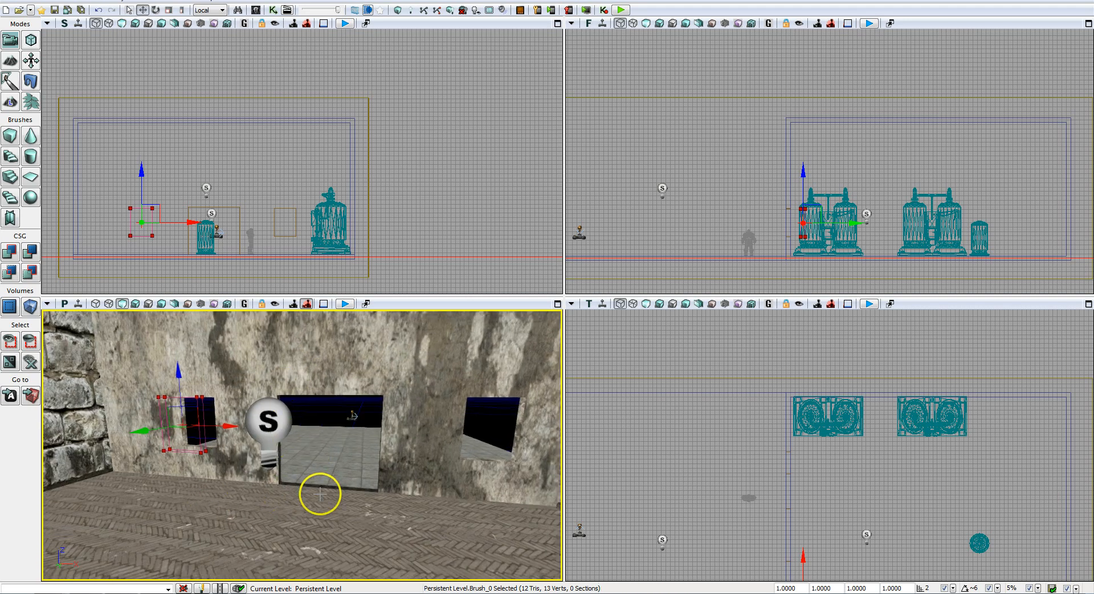
{"action": "mouse_move", "coordinate": [147, 435]}
{"action": "left_mouse_down"}
{"action": "mouse_move", "coordinate": [232, 403]}
{"action": "mouse_move", "coordinate": [354, 386]}
{"action": "mouse_move", "coordinate": [351, 398]}
{"action": "left_mouse_up"}
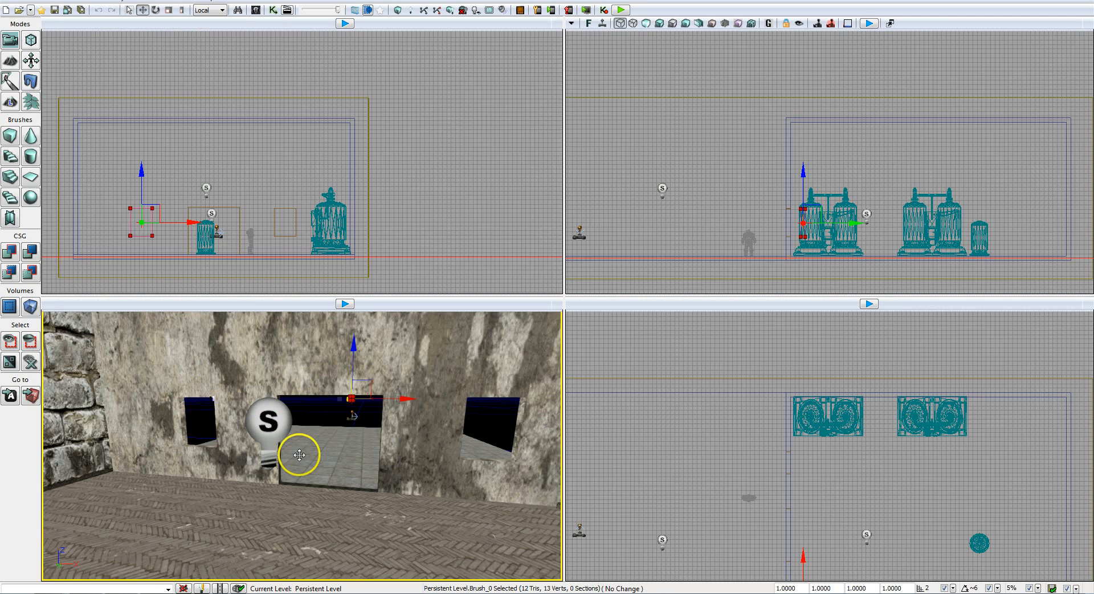
Step: Open the Content Browser, filter it to static meshes only and search for glass
{"action": "left_click", "coordinate": [255, 9]}
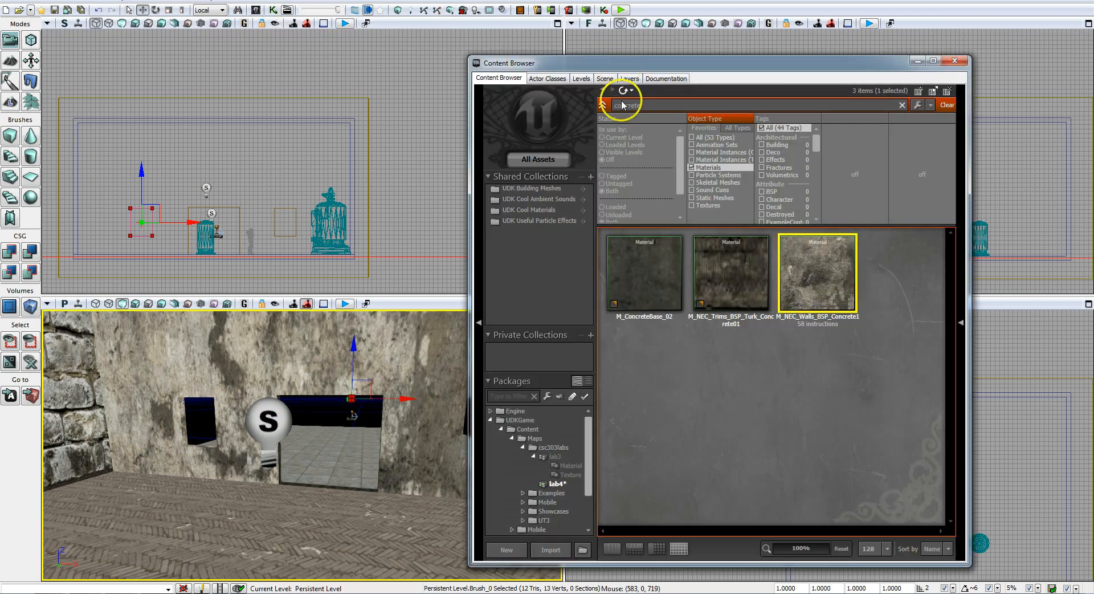
{"action": "left_click", "coordinate": [692, 167]}
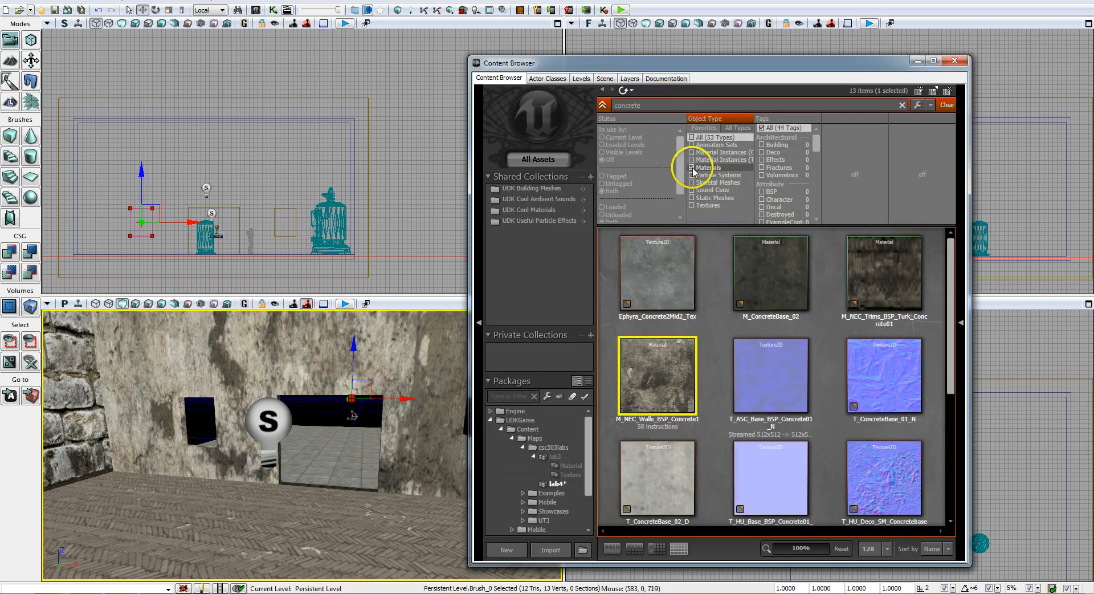
{"action": "left_click", "coordinate": [692, 198]}
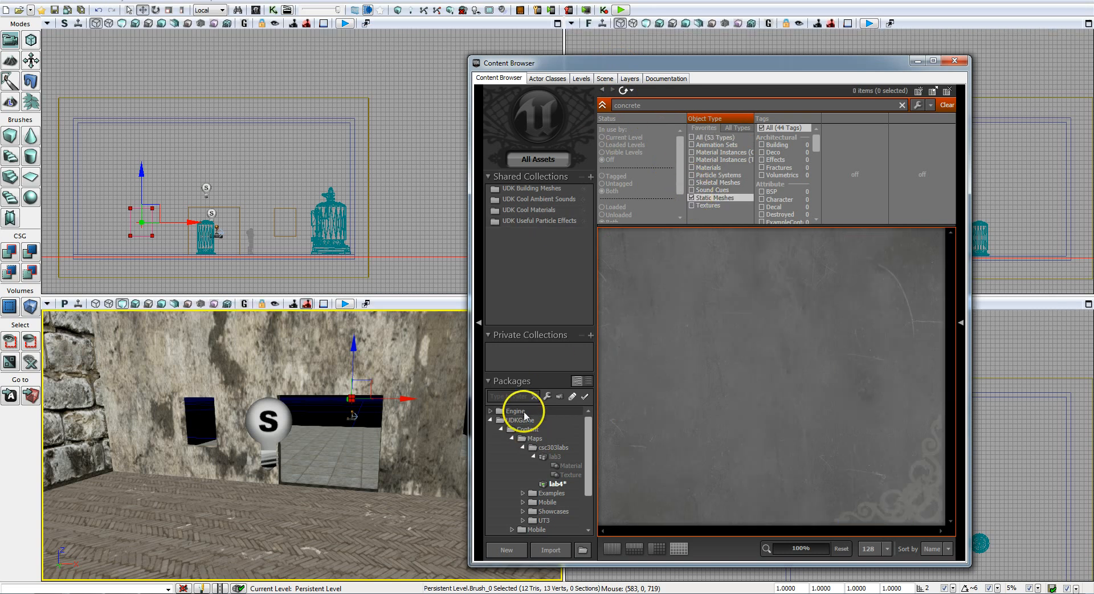
{"action": "left_click", "coordinate": [654, 105]}
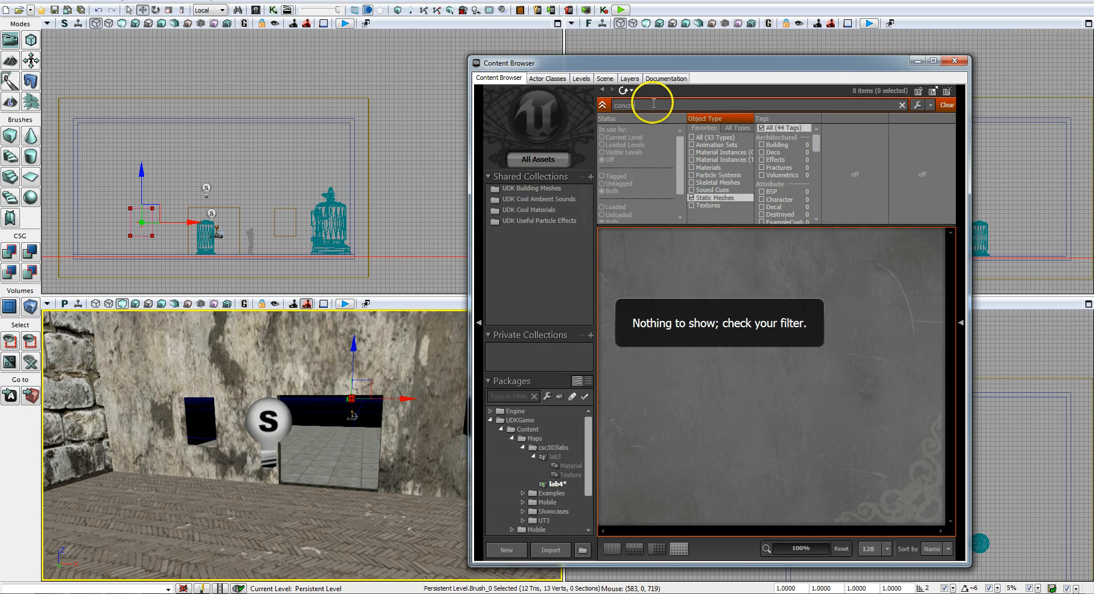
{"action": "key", "text": "BackSpace"}
{"action": "key", "text": "BackSpace"}
{"action": "key", "text": "BackSpace"}
{"action": "key", "text": "BackSpace"}
{"action": "key", "text": "BackSpace"}
{"action": "key", "text": "BackSpace"}
{"action": "key", "text": "BackSpace"}
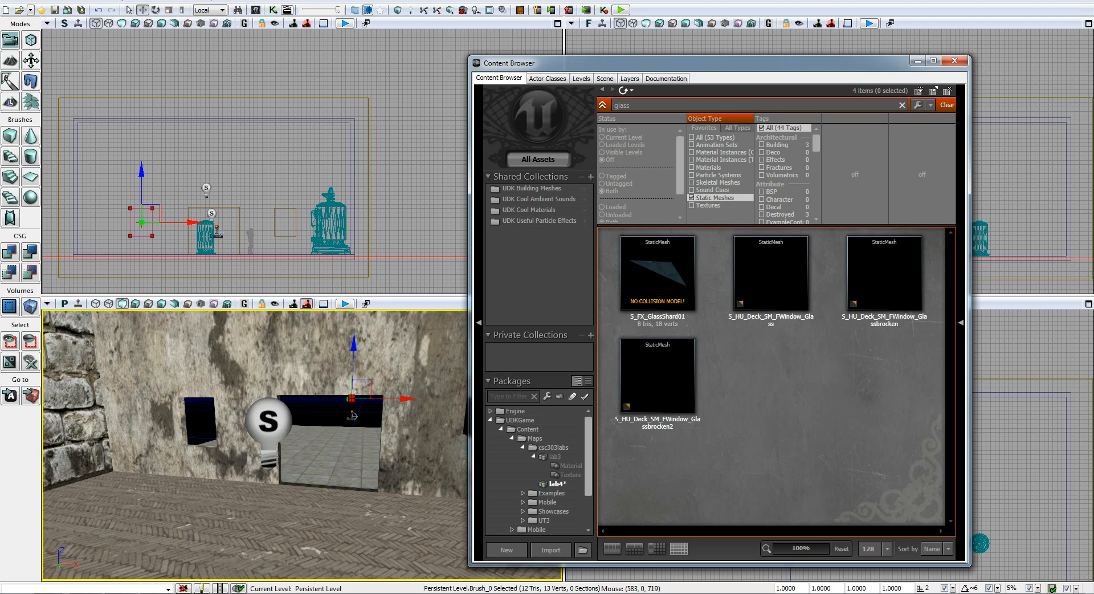
Step: Place the S_FX_GlassShard01 static mesh on the brick room's floor
{"action": "mouse_move", "coordinate": [664, 302]}
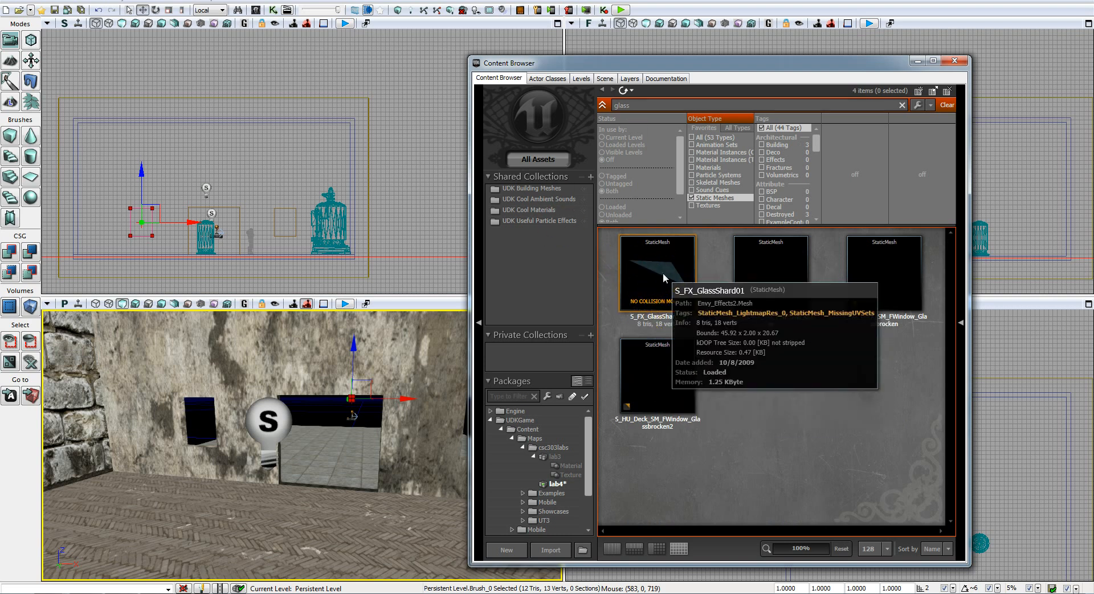
{"action": "left_click_drag", "start_coordinate": [662, 273], "coordinate": [239, 508]}
{"action": "right_click_drag", "start_coordinate": [305, 489], "coordinate": [281, 520]}
{"action": "left_click_drag", "start_coordinate": [281, 520], "coordinate": [279, 434]}
{"action": "middle_click_drag", "start_coordinate": [279, 432], "coordinate": [278, 444]}
{"action": "right_click_drag", "start_coordinate": [279, 444], "coordinate": [280, 471]}
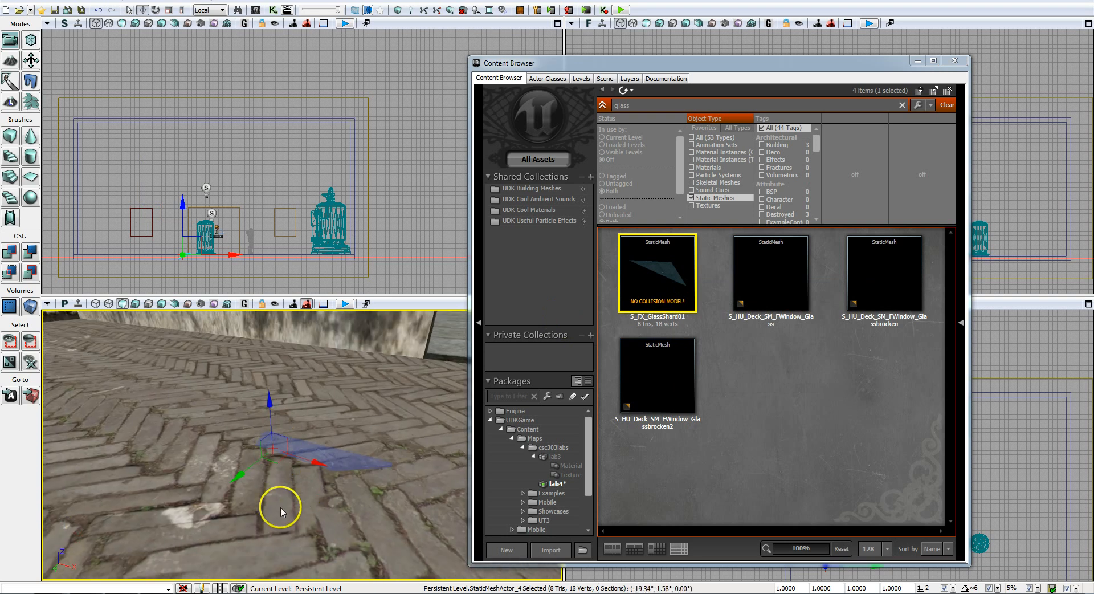
Step: Raise the glass shard above the brick floor, inspect it from several sides and delete it
{"action": "left_click_drag", "start_coordinate": [264, 403], "coordinate": [259, 335]}
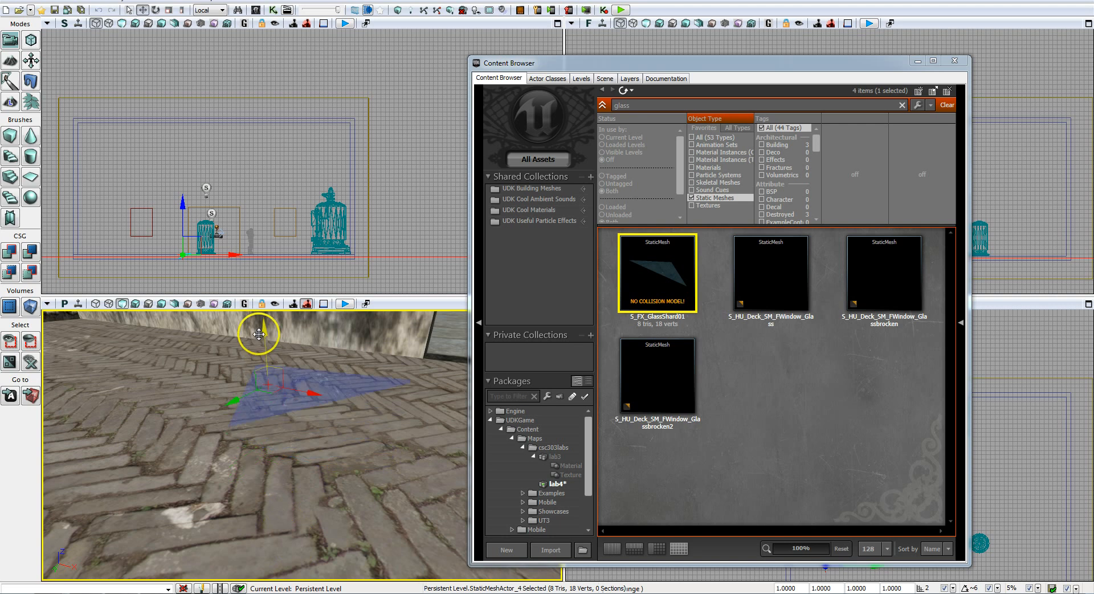
{"action": "right_click_drag", "start_coordinate": [326, 515], "coordinate": [335, 491]}
{"action": "middle_click_drag", "start_coordinate": [334, 491], "coordinate": [332, 498]}
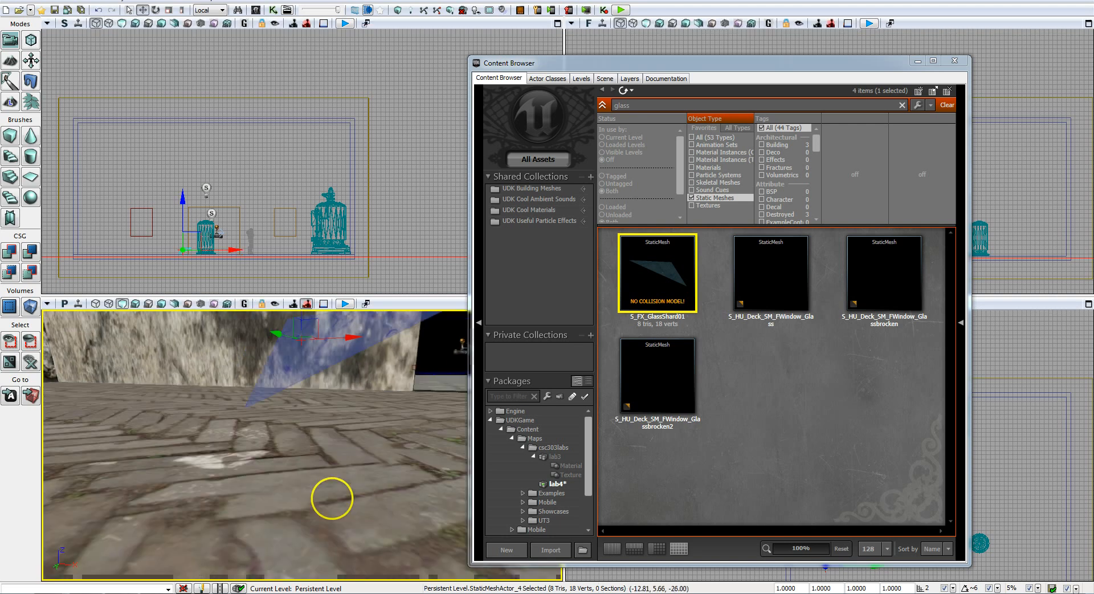
{"action": "right_click_drag", "start_coordinate": [332, 499], "coordinate": [403, 447]}
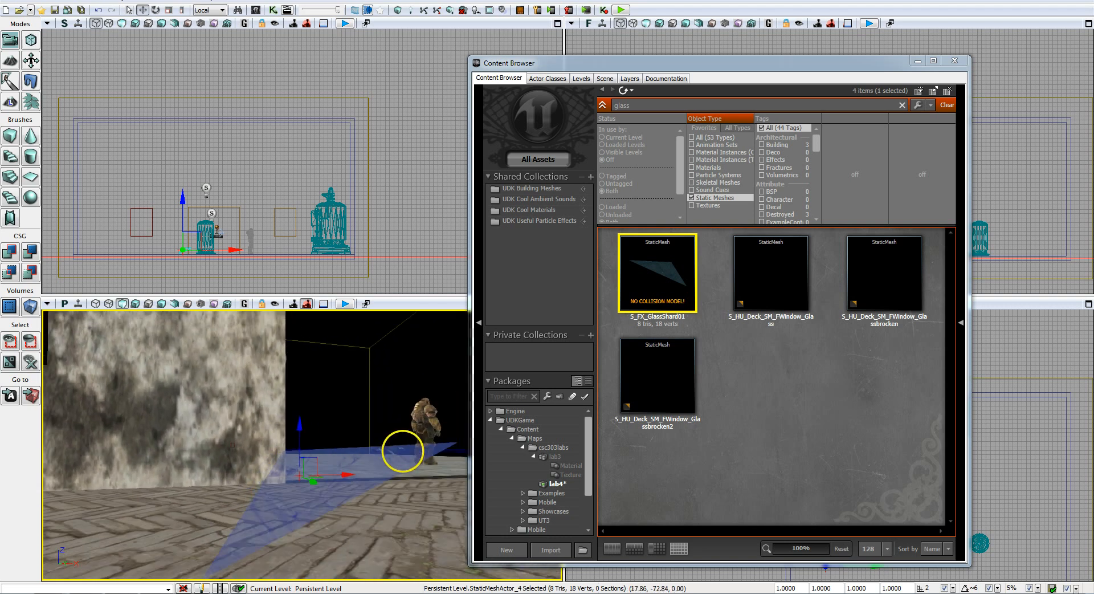
{"action": "left_click", "coordinate": [325, 515]}
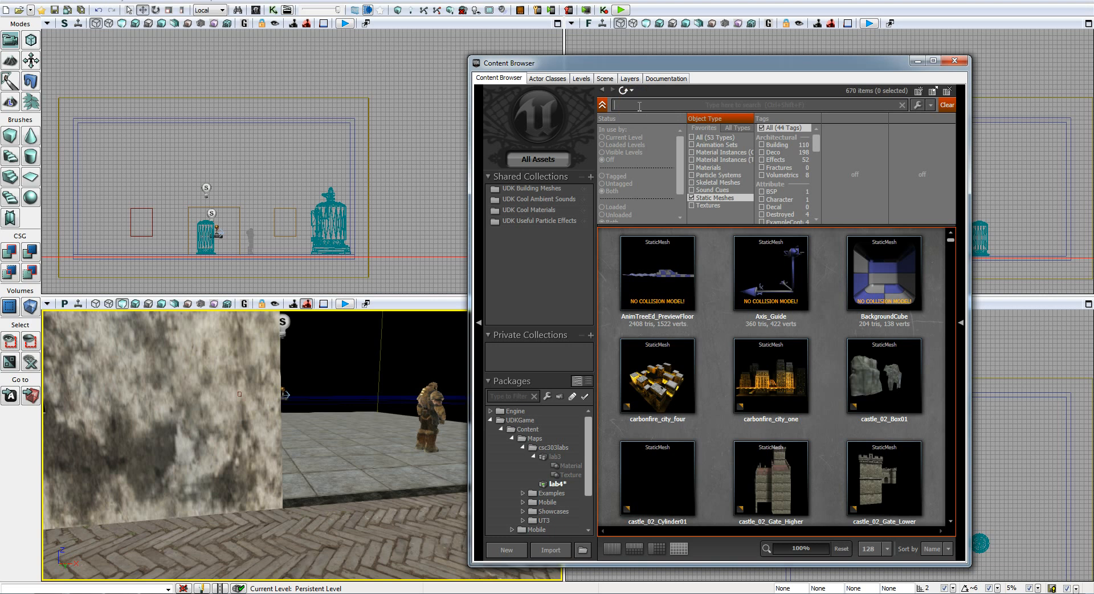
Step: Search the static meshes for window and check the details of the S_HU_Deck_SM_FWindow_Glass mesh against the wall's openings
{"action": "type", "text": "dow"}
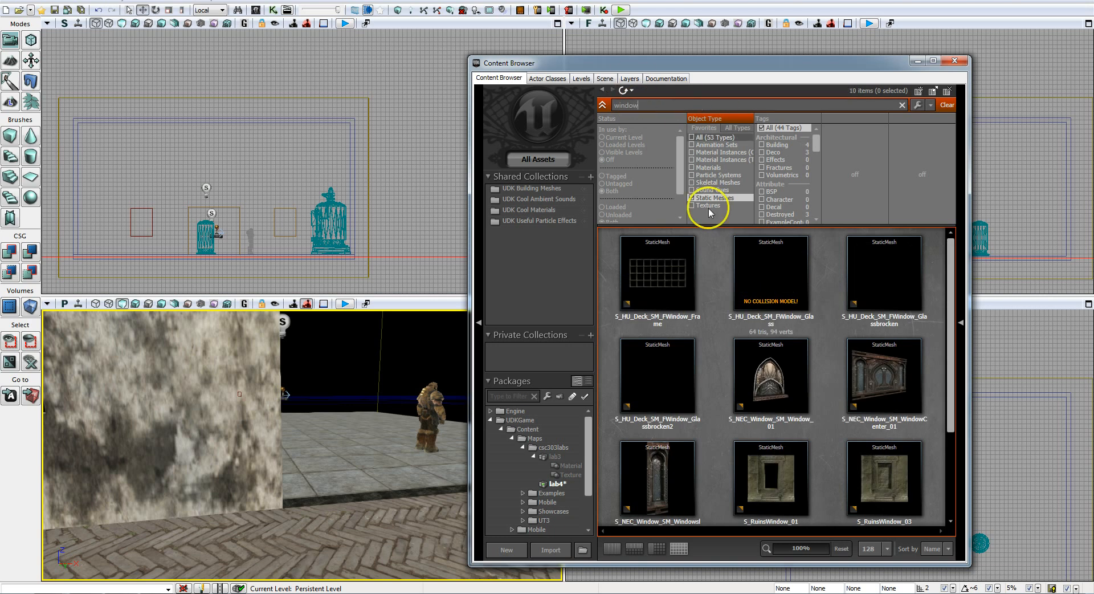
{"action": "right_click_drag", "start_coordinate": [348, 363], "coordinate": [325, 372]}
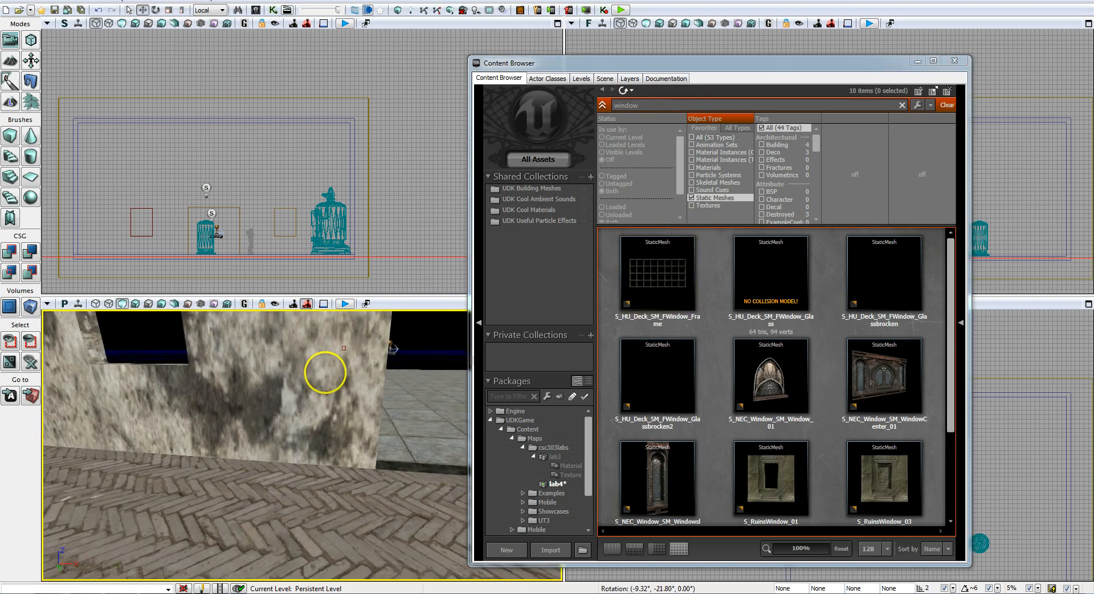
{"action": "mouse_move", "coordinate": [791, 267]}
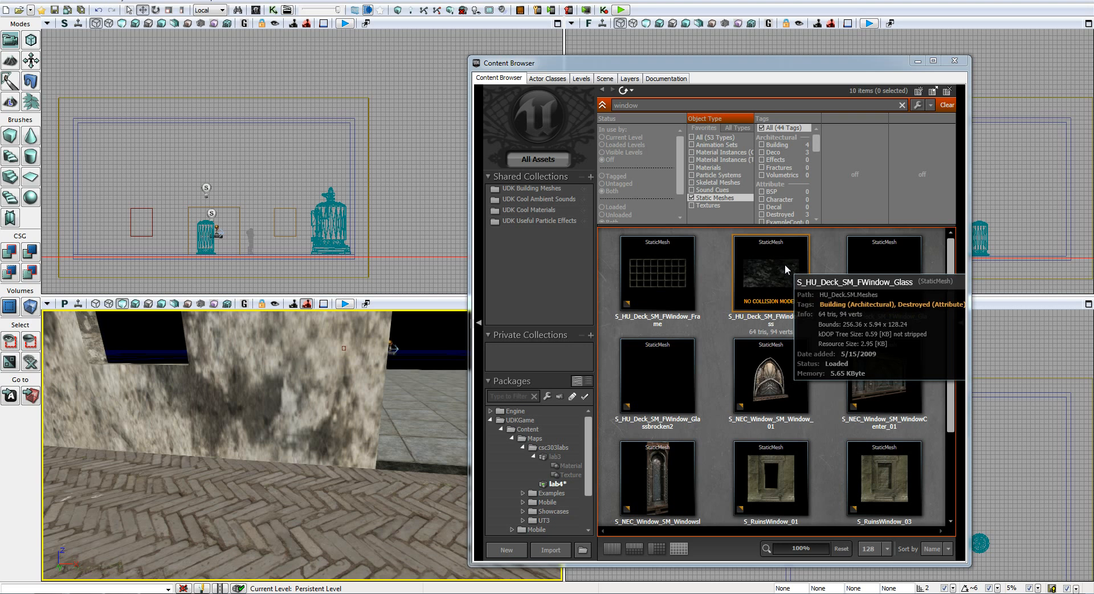
Step: Place the S_HU_Deck_SM_FWindow_Glass and S_HU_Deck_SM_FWindow_Frame meshes by the concrete wall and close the Content Browser
{"action": "left_click_drag", "start_coordinate": [785, 264], "coordinate": [317, 496]}
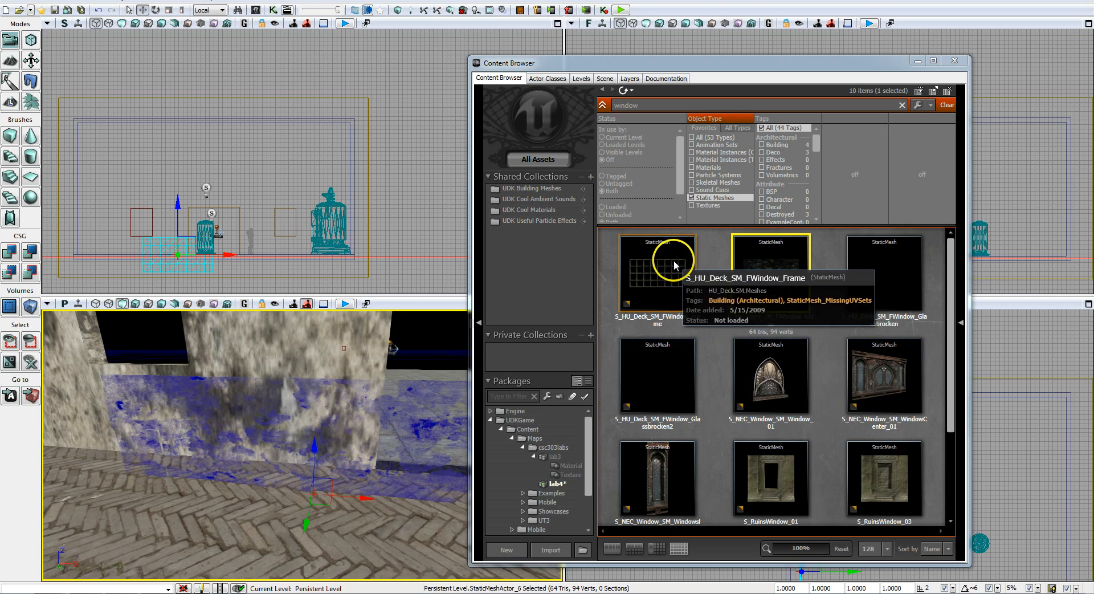
{"action": "left_click_drag", "start_coordinate": [674, 265], "coordinate": [366, 464]}
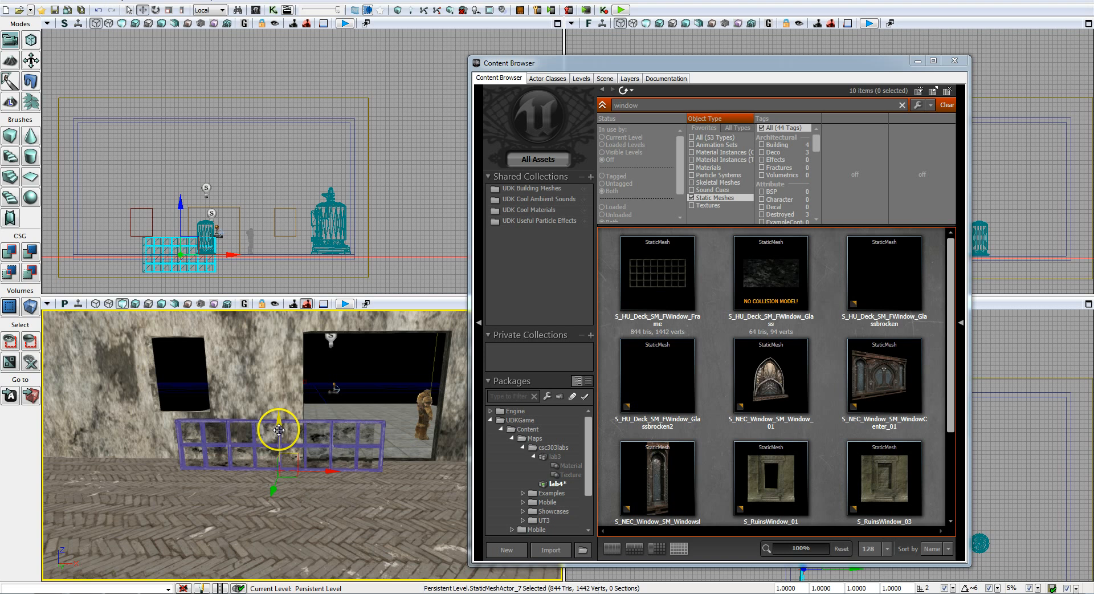
{"action": "left_click", "coordinate": [953, 61]}
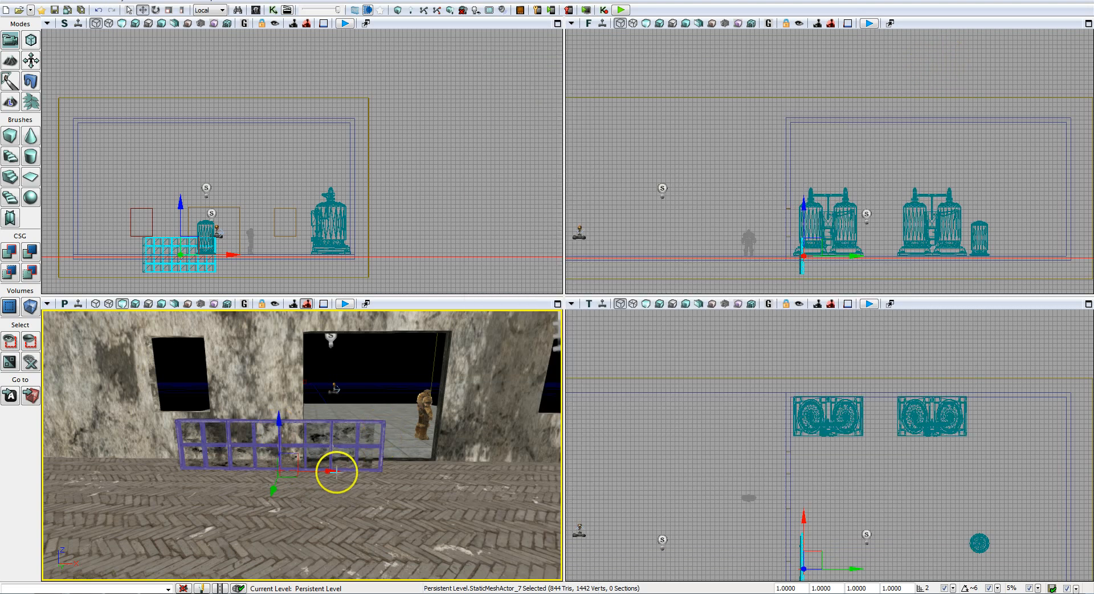
Step: Scale the window frame non-uniformly along its width to 0.3646
{"action": "key", "text": "space"}
{"action": "key", "text": "space"}
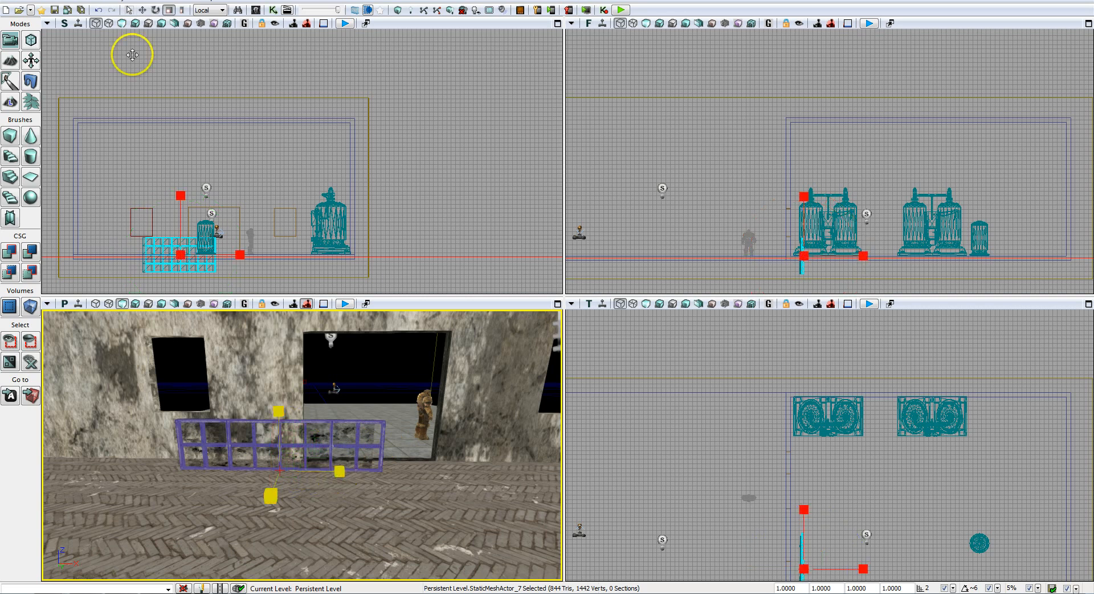
{"action": "left_click", "coordinate": [182, 10]}
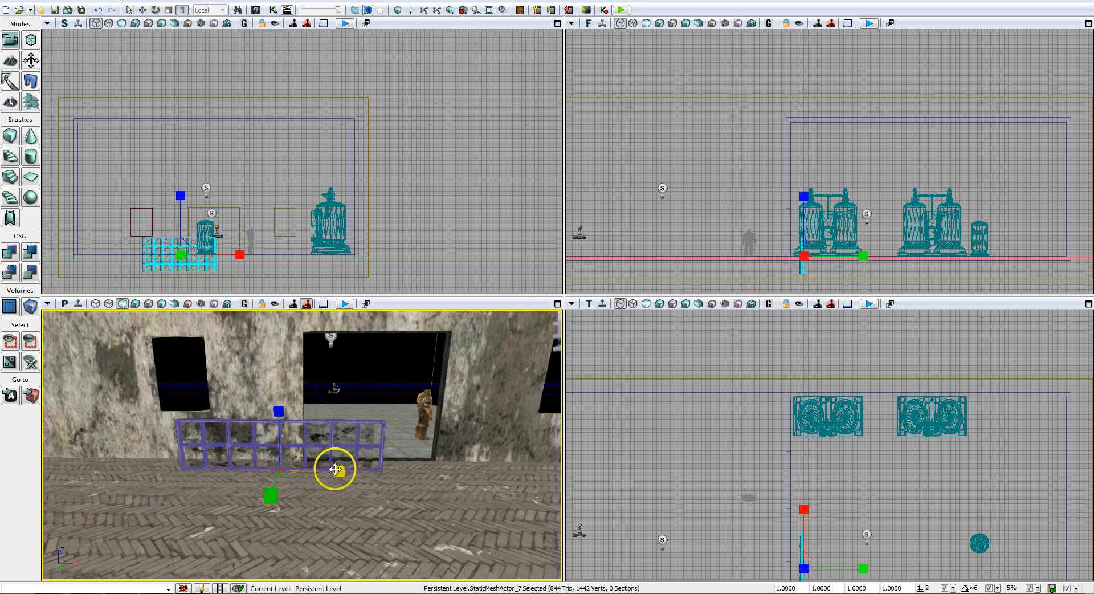
{"action": "mouse_move", "coordinate": [338, 470]}
{"action": "left_mouse_down"}
{"action": "mouse_move", "coordinate": [327, 467]}
{"action": "mouse_move", "coordinate": [338, 469]}
{"action": "left_mouse_up"}
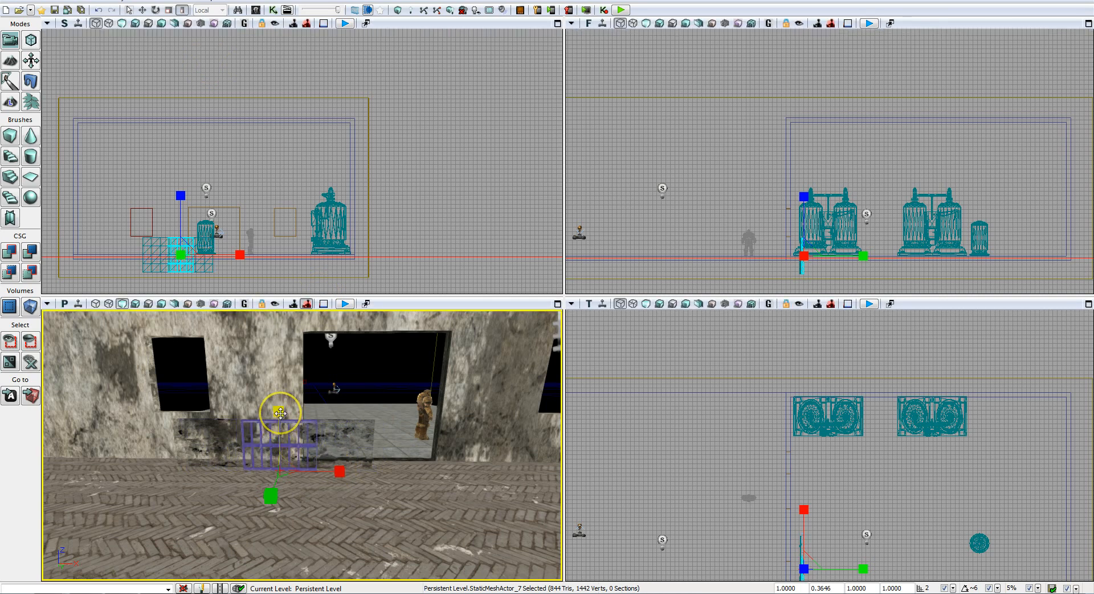
Step: Move the narrowed window frame up into the wall opening between the doorway and the stone corner, checking its fit from several angles
{"action": "key", "text": "w"}
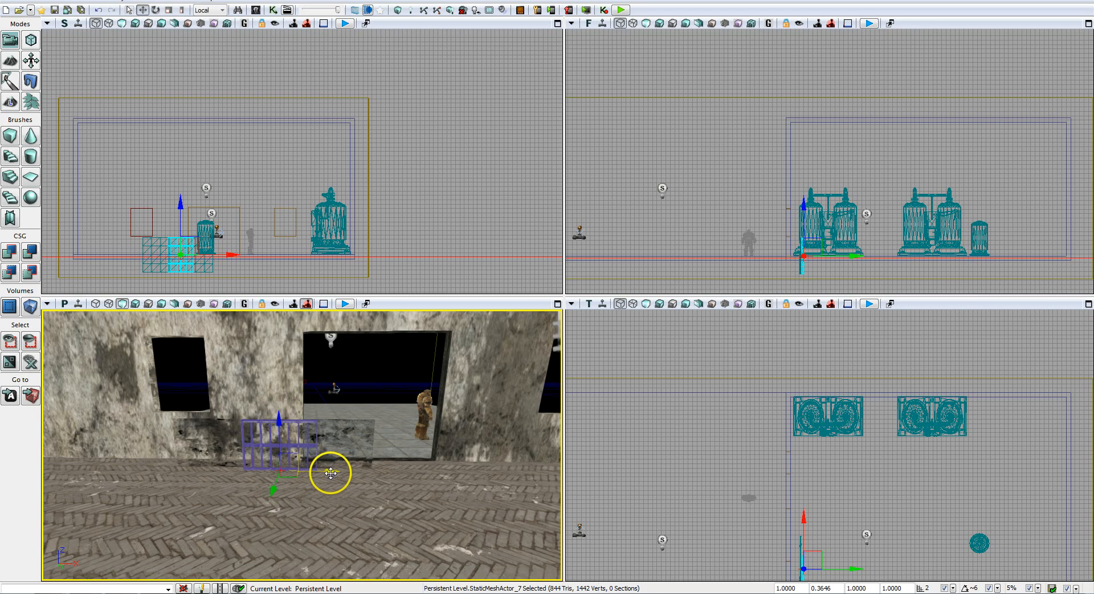
{"action": "left_click_drag", "start_coordinate": [330, 472], "coordinate": [223, 459]}
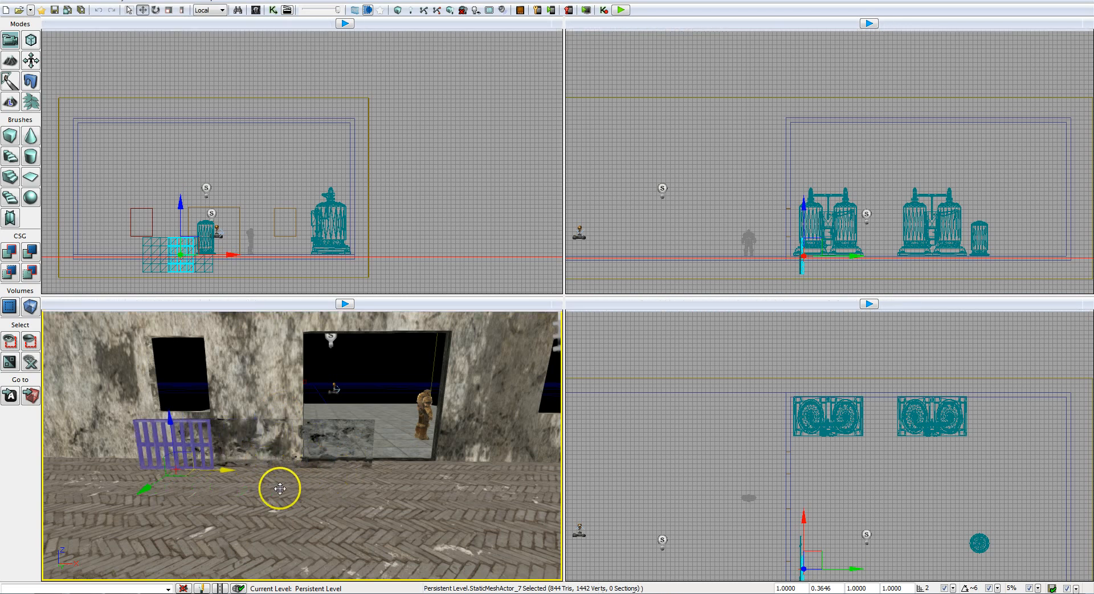
{"action": "mouse_move", "coordinate": [279, 488]}
{"action": "right_mouse_down"}
{"action": "mouse_move", "coordinate": [252, 480]}
{"action": "mouse_move", "coordinate": [304, 484]}
{"action": "mouse_move", "coordinate": [279, 481]}
{"action": "right_mouse_up"}
{"action": "key", "text": "a"}
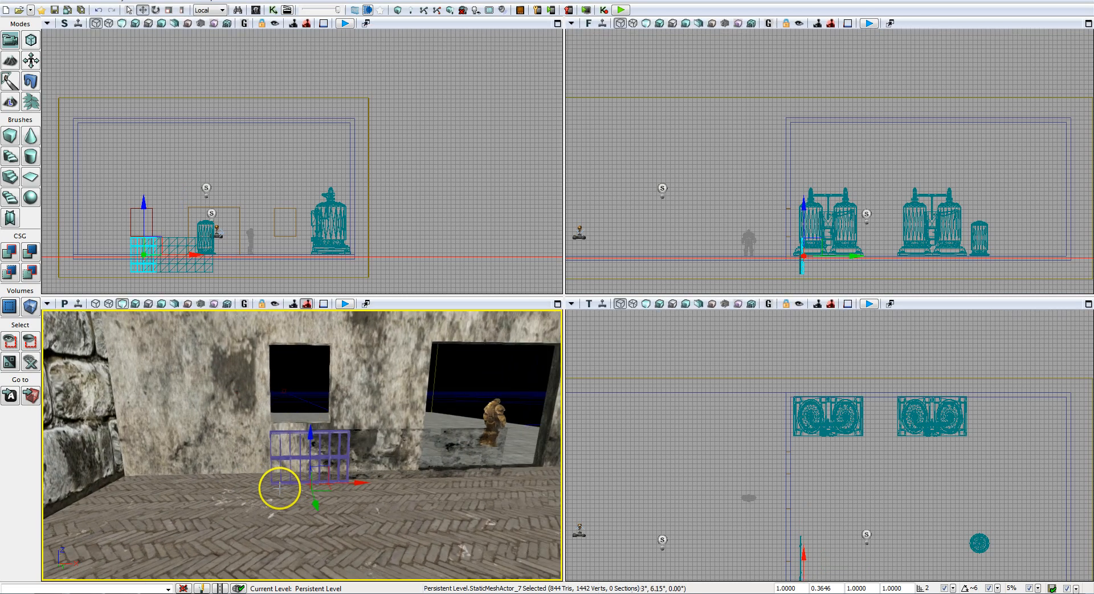
{"action": "left_click_drag", "start_coordinate": [315, 505], "coordinate": [300, 335]}
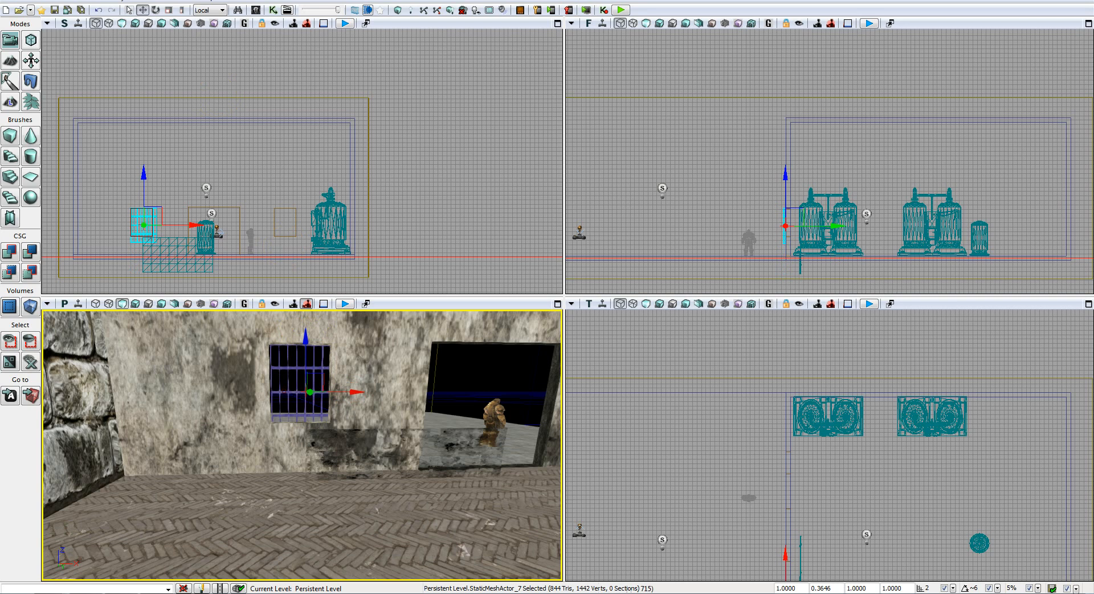
{"action": "left_click", "coordinate": [285, 10]}
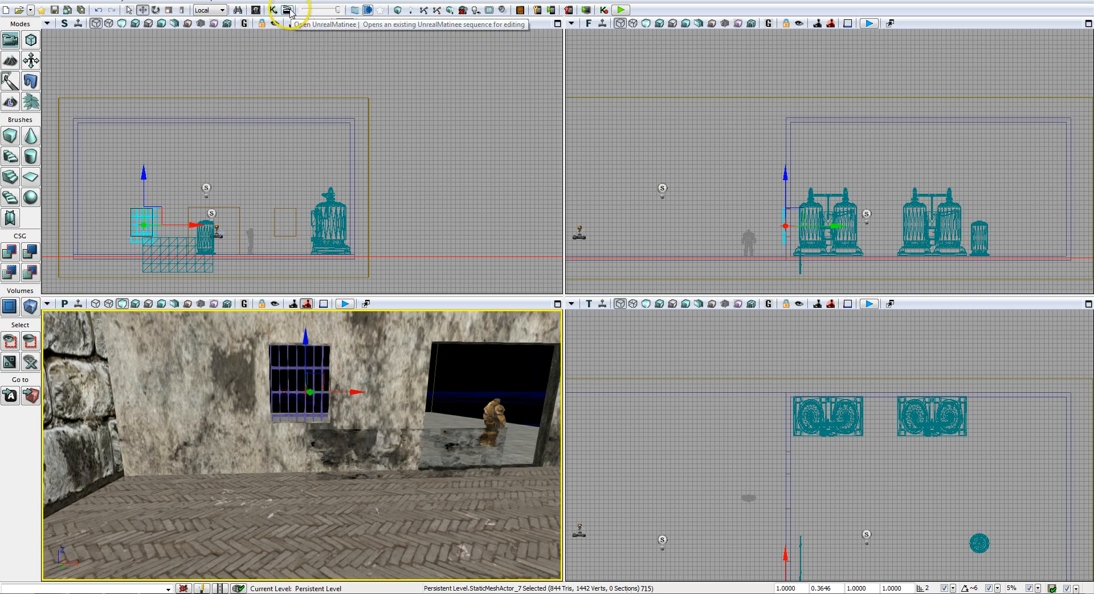
{"action": "mouse_move", "coordinate": [341, 436]}
{"action": "left_mouse_down"}
{"action": "mouse_move", "coordinate": [326, 425]}
{"action": "mouse_move", "coordinate": [333, 418]}
{"action": "mouse_move", "coordinate": [334, 430]}
{"action": "mouse_move", "coordinate": [351, 351]}
{"action": "mouse_move", "coordinate": [345, 439]}
{"action": "left_mouse_up"}
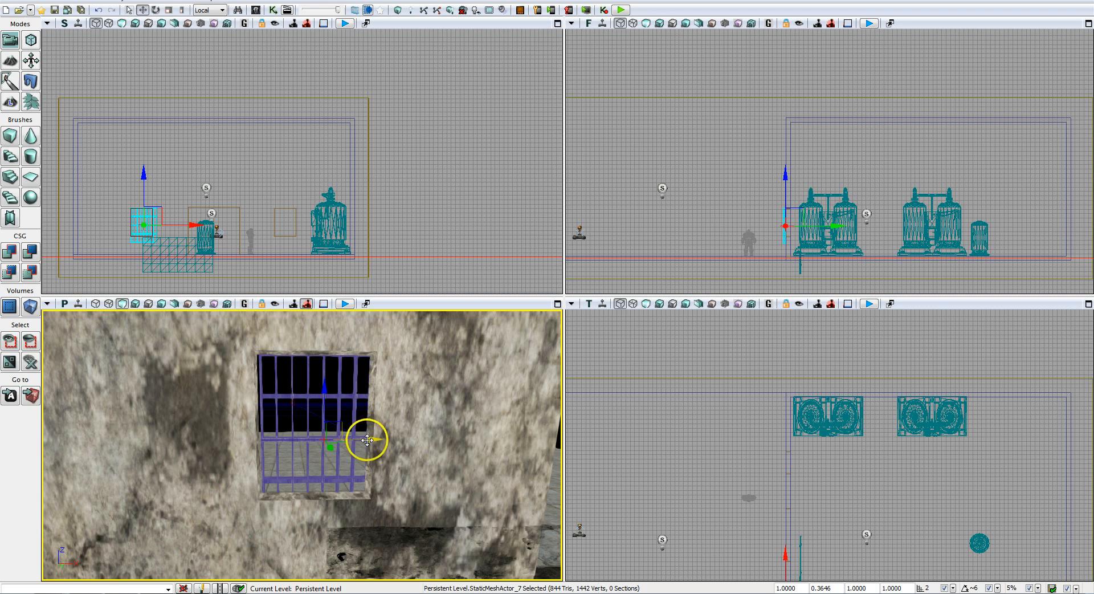
{"action": "left_click_drag", "start_coordinate": [370, 438], "coordinate": [368, 438]}
{"action": "mouse_move", "coordinate": [442, 565]}
{"action": "right_mouse_down"}
{"action": "mouse_move", "coordinate": [425, 544]}
{"action": "mouse_move", "coordinate": [446, 557]}
{"action": "right_mouse_up"}
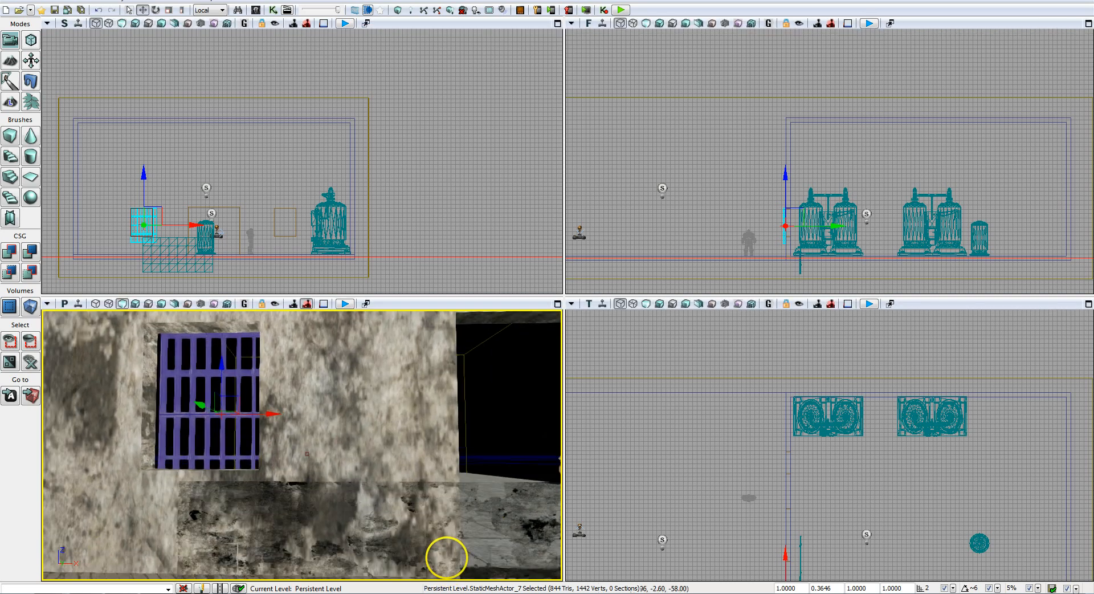
{"action": "right_click_drag", "start_coordinate": [317, 528], "coordinate": [261, 523]}
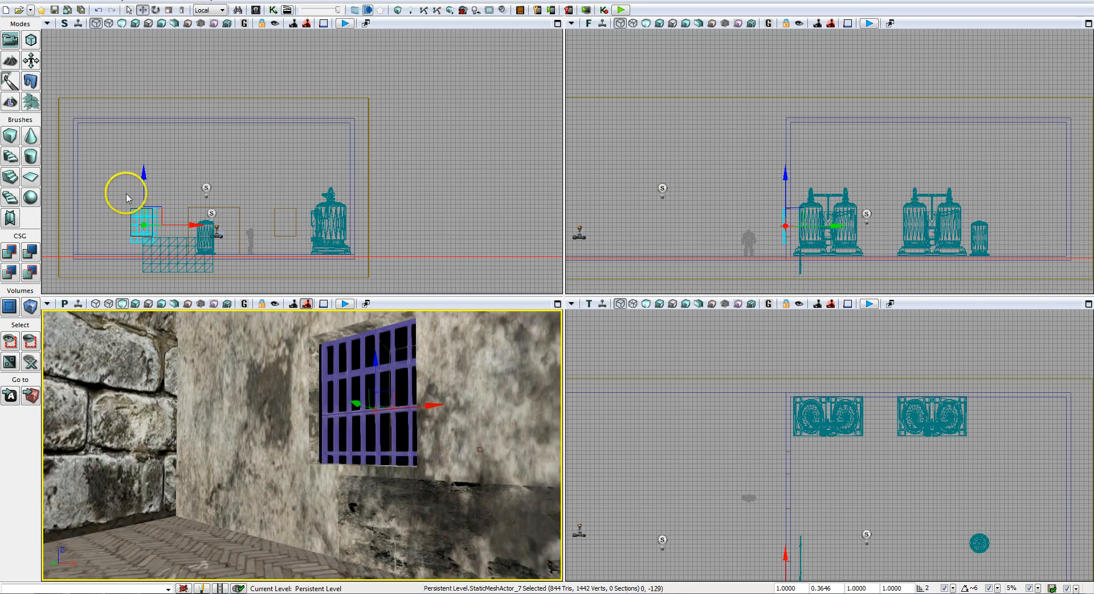
Step: Reduce the window frame's height scale to 0.7351 and raise it to line up with the opening in the side view
{"action": "left_click_drag", "start_coordinate": [102, 203], "coordinate": [183, 166]}
{"action": "scroll", "coordinate": [184, 221], "scroll_direction": "up", "scroll_amount": 2}
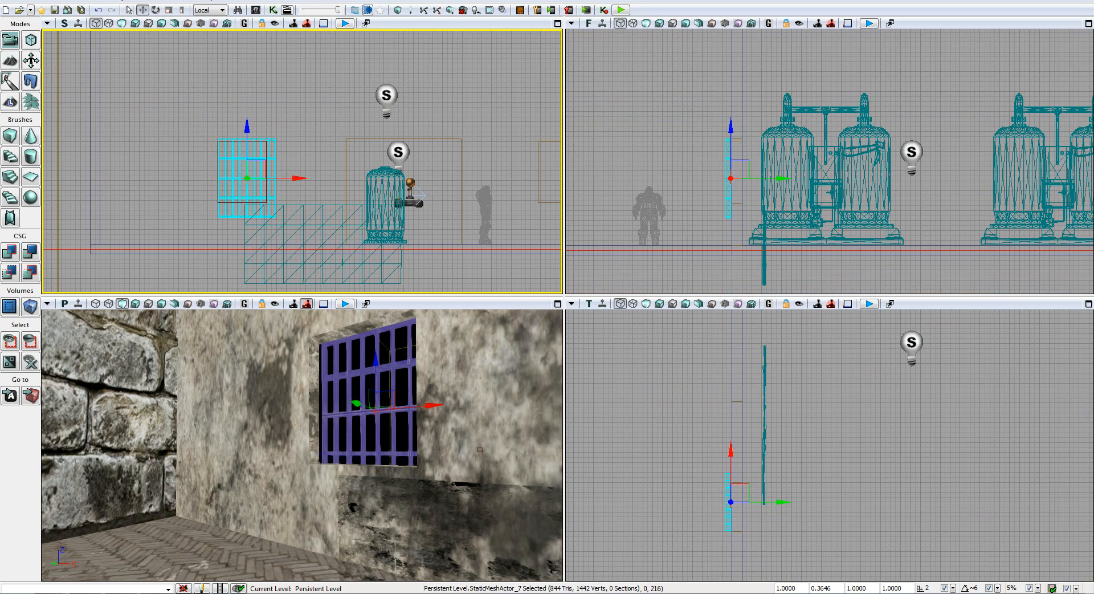
{"action": "left_click", "coordinate": [183, 10]}
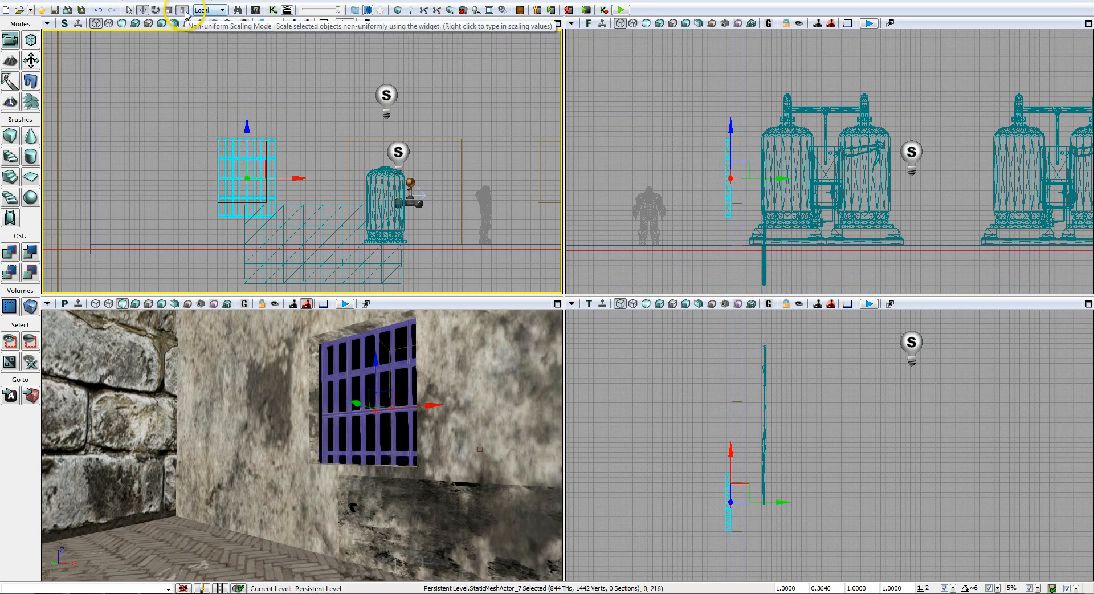
{"action": "left_click_drag", "start_coordinate": [246, 121], "coordinate": [245, 120]}
{"action": "key", "text": "space"}
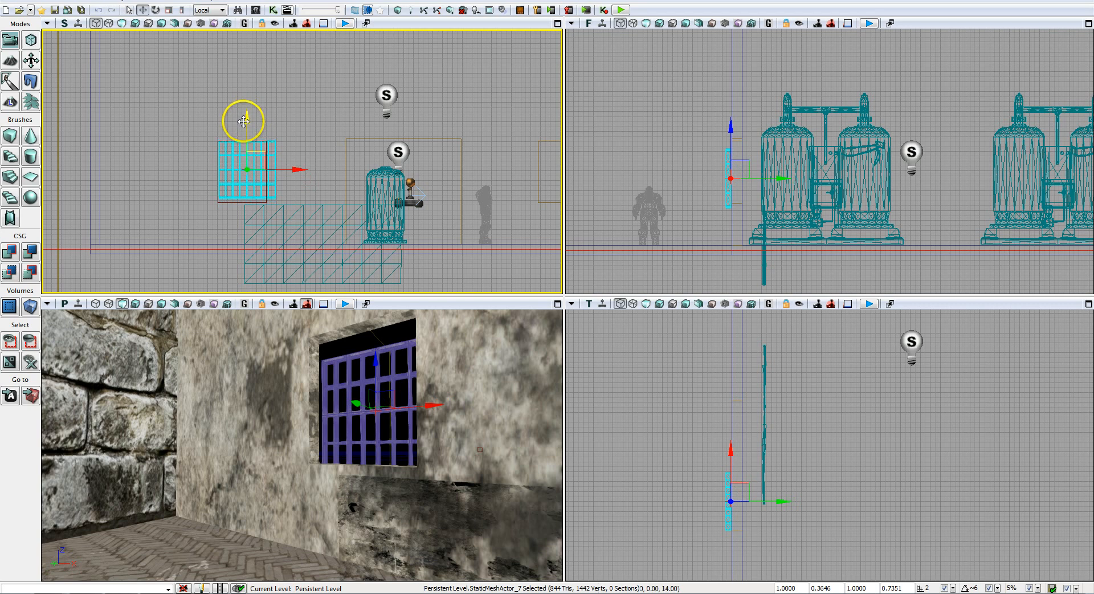
Step: Set the window frame's width scale to 0.2709 and reposition it within the opening's outline
{"action": "left_click", "coordinate": [181, 10]}
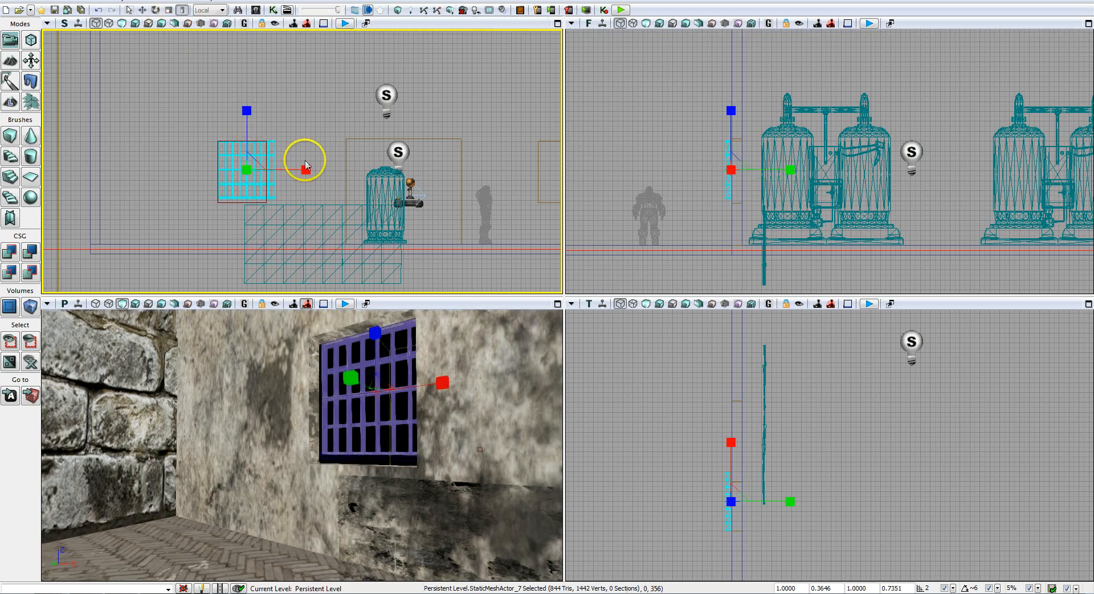
{"action": "left_click_drag", "start_coordinate": [303, 165], "coordinate": [289, 172]}
{"action": "key", "text": "space"}
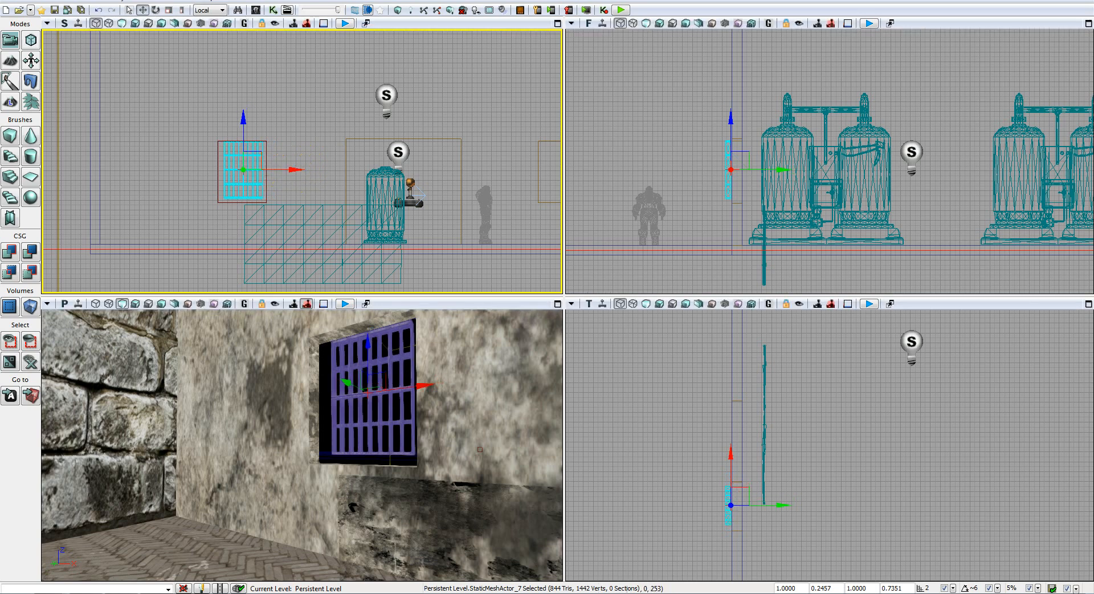
{"action": "left_click", "coordinate": [182, 10]}
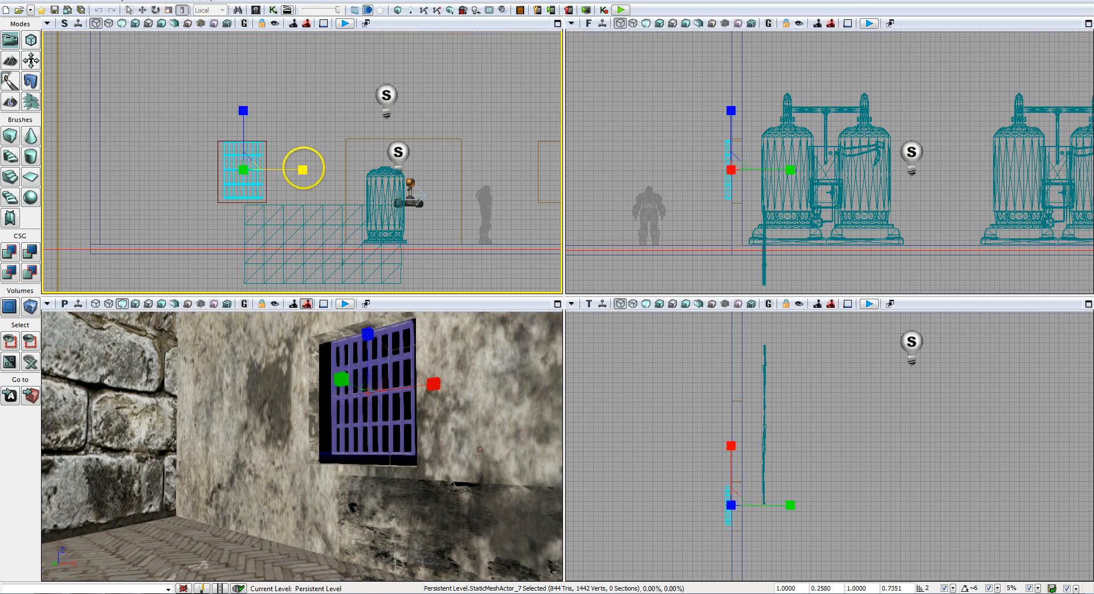
{"action": "left_click_drag", "start_coordinate": [303, 169], "coordinate": [293, 170]}
{"action": "key", "text": "w"}
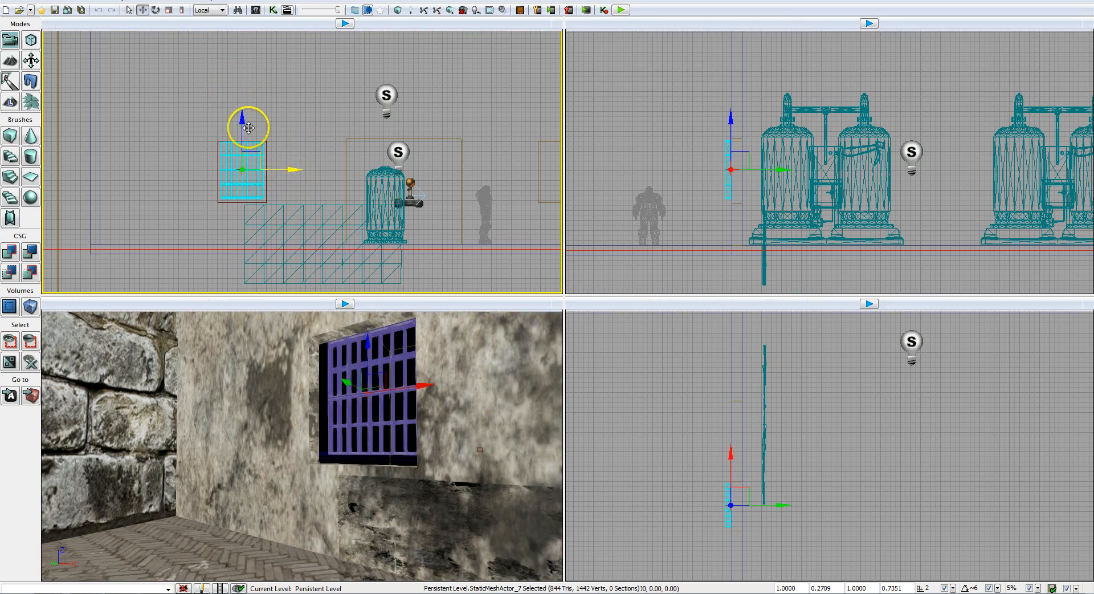
{"action": "left_click_drag", "start_coordinate": [243, 118], "coordinate": [244, 123]}
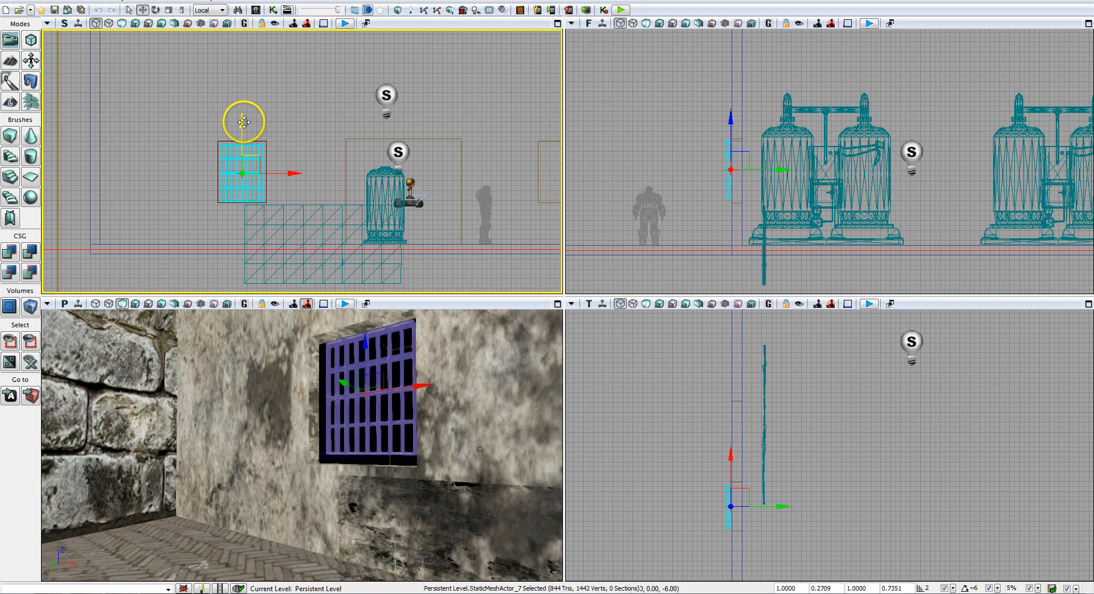
Step: Enlarge the window frame uniformly to scales of 0.3136, 1.1576 and 0.8510 and shift it to fill the opening
{"action": "left_click", "coordinate": [156, 9]}
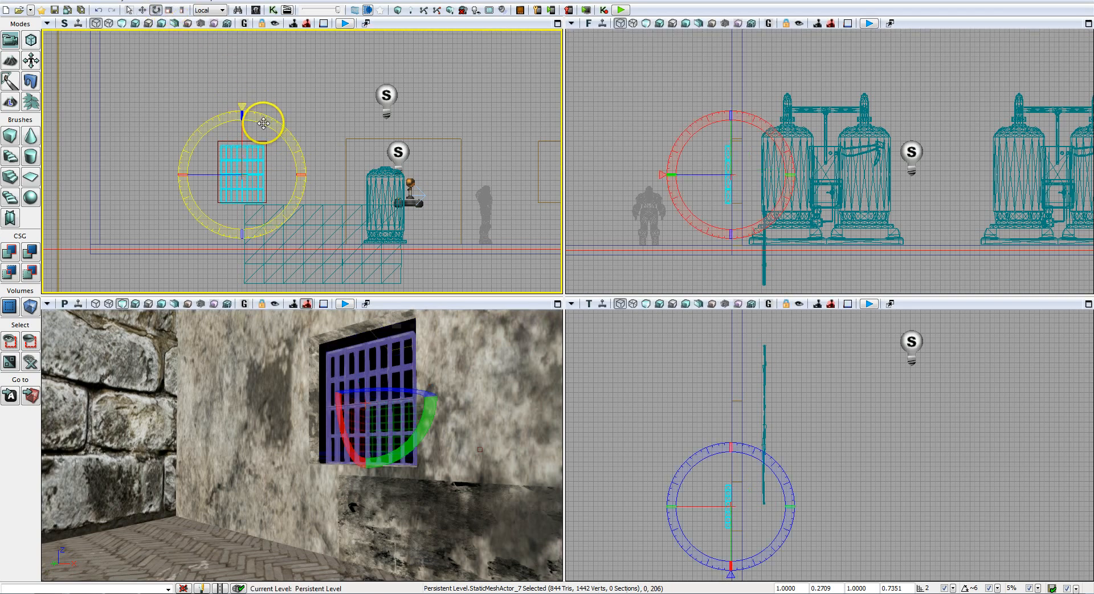
{"action": "key", "text": "space"}
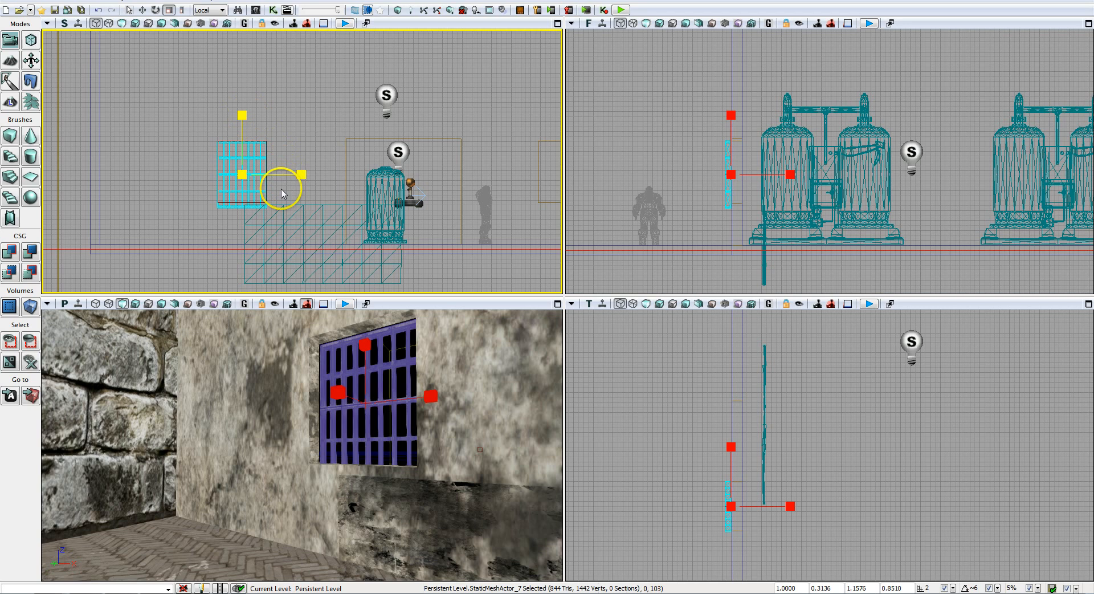
{"action": "key", "text": "space"}
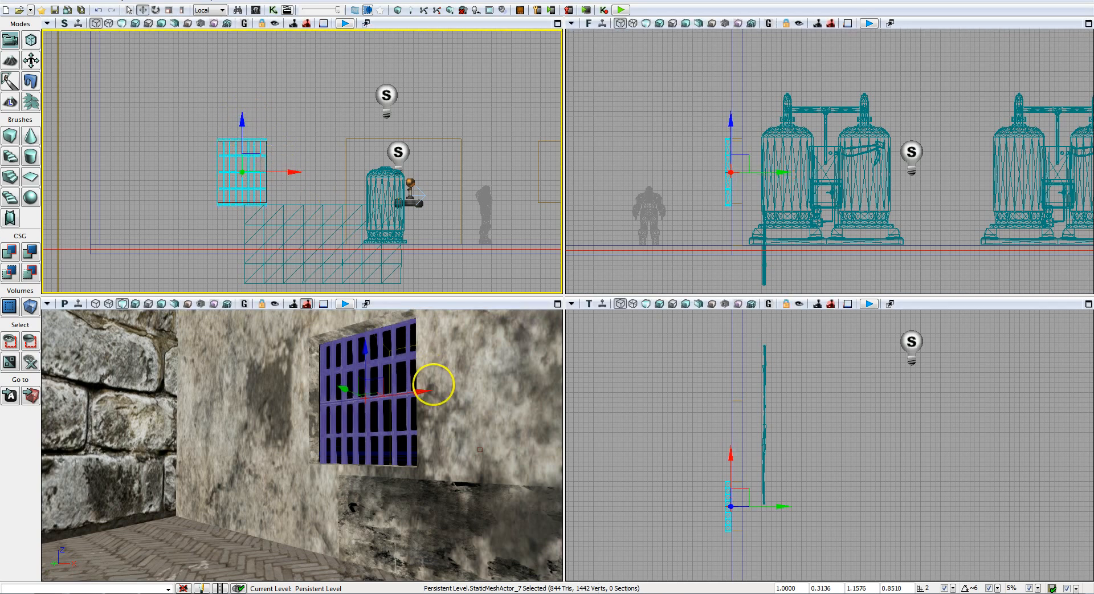
Step: Show the perspective view in brush wireframe and move the window glass mesh over the frame in the side view
{"action": "right_click_drag", "start_coordinate": [437, 385], "coordinate": [439, 414]}
{"action": "left_click", "coordinate": [487, 404]}
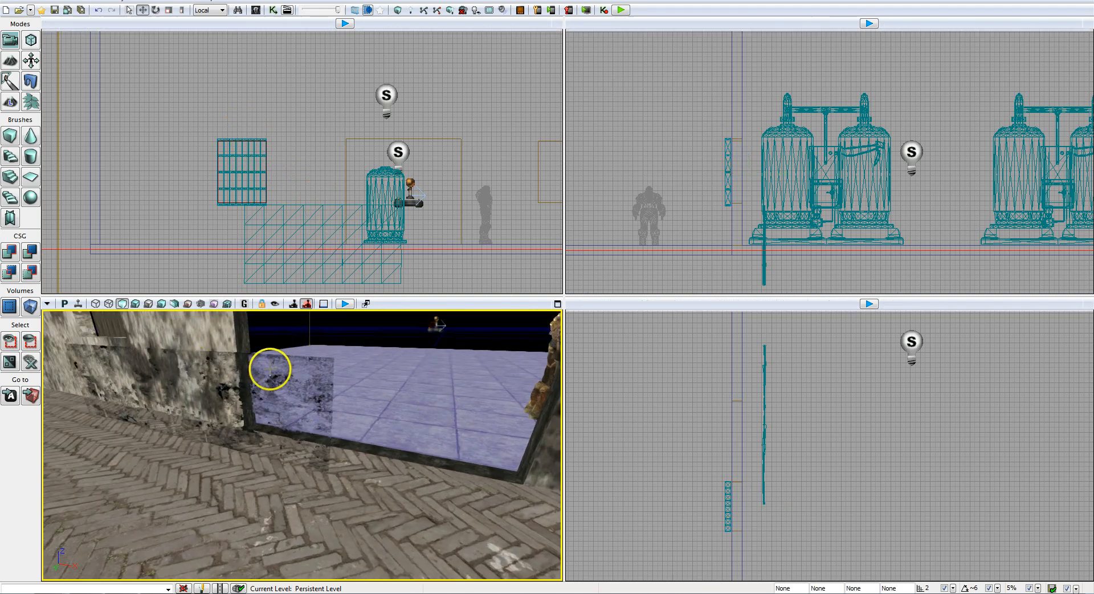
{"action": "left_click", "coordinate": [293, 440]}
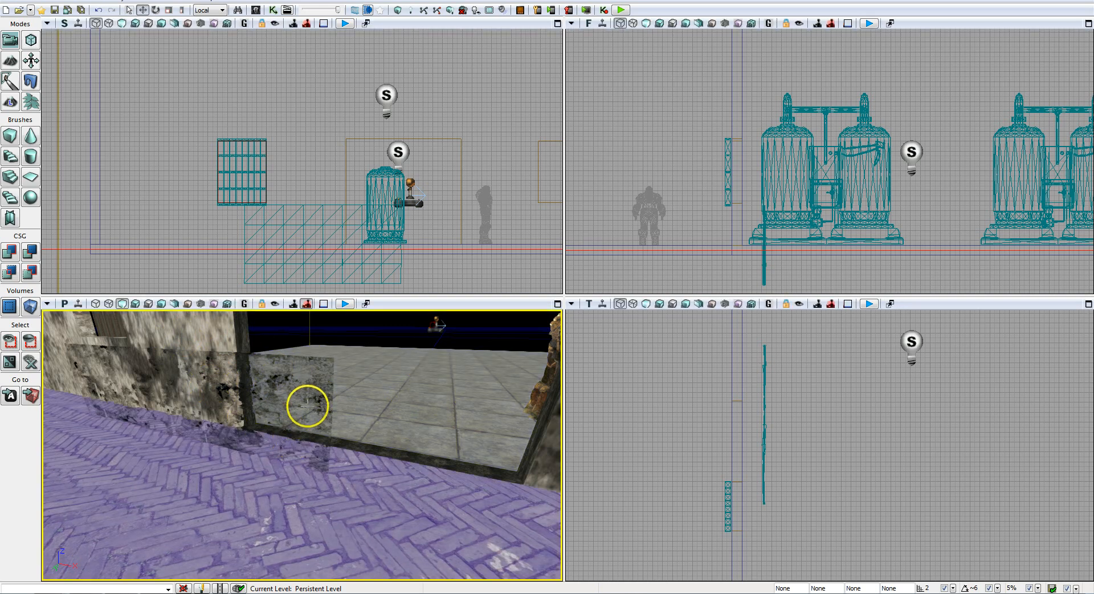
{"action": "left_click", "coordinate": [307, 405]}
{"action": "left_click", "coordinate": [212, 382]}
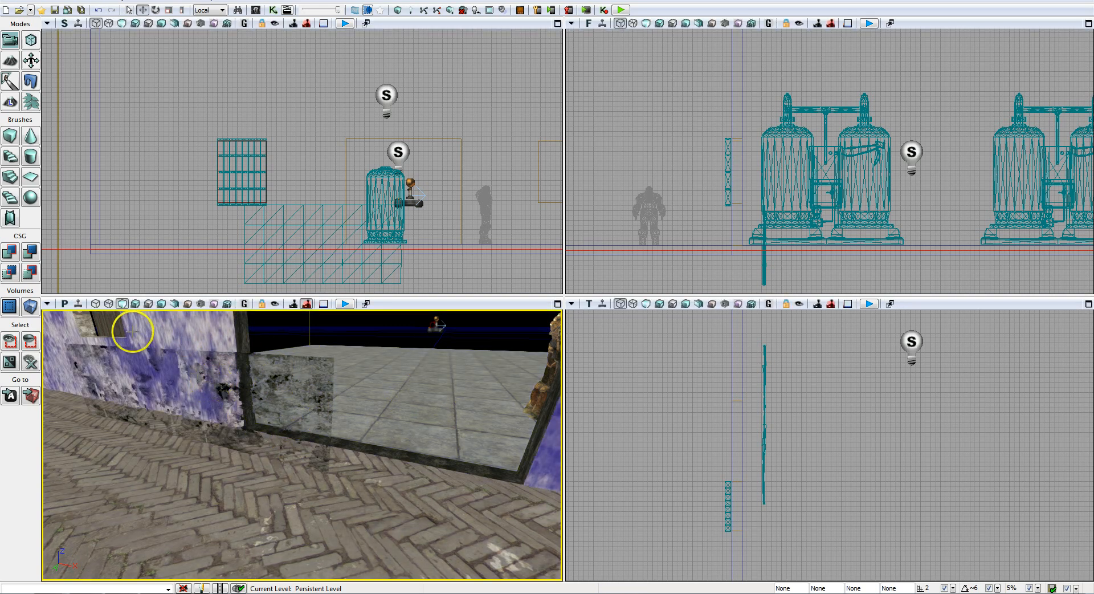
{"action": "left_click", "coordinate": [96, 304]}
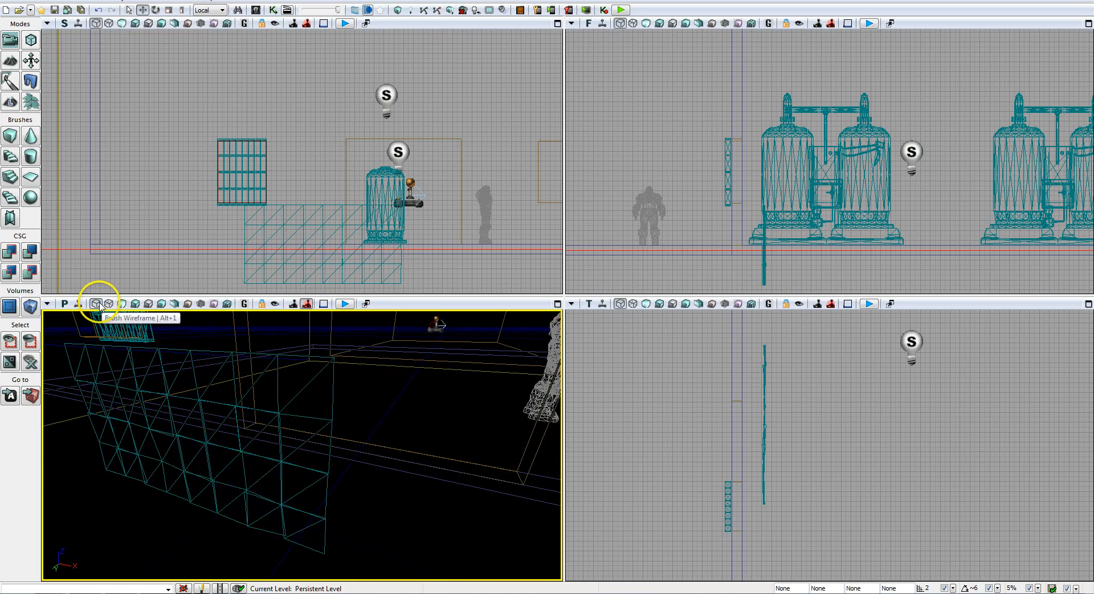
{"action": "left_click", "coordinate": [333, 397]}
{"action": "right_click_drag", "start_coordinate": [390, 434], "coordinate": [416, 441]}
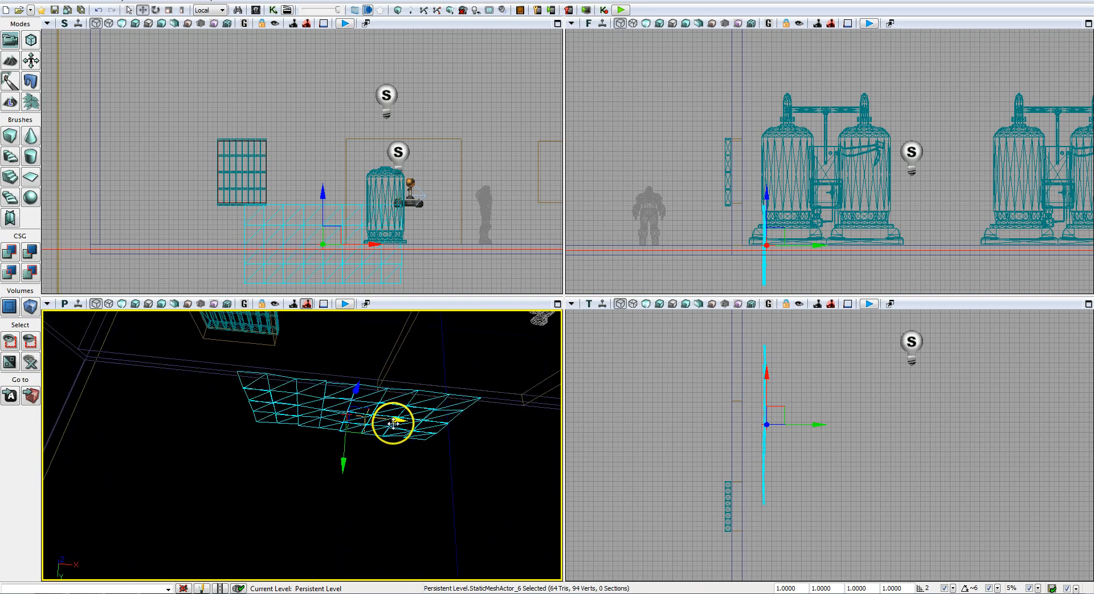
{"action": "left_click_drag", "start_coordinate": [394, 420], "coordinate": [308, 406]}
{"action": "left_click", "coordinate": [382, 253]}
{"action": "left_click_drag", "start_coordinate": [382, 254], "coordinate": [260, 125]}
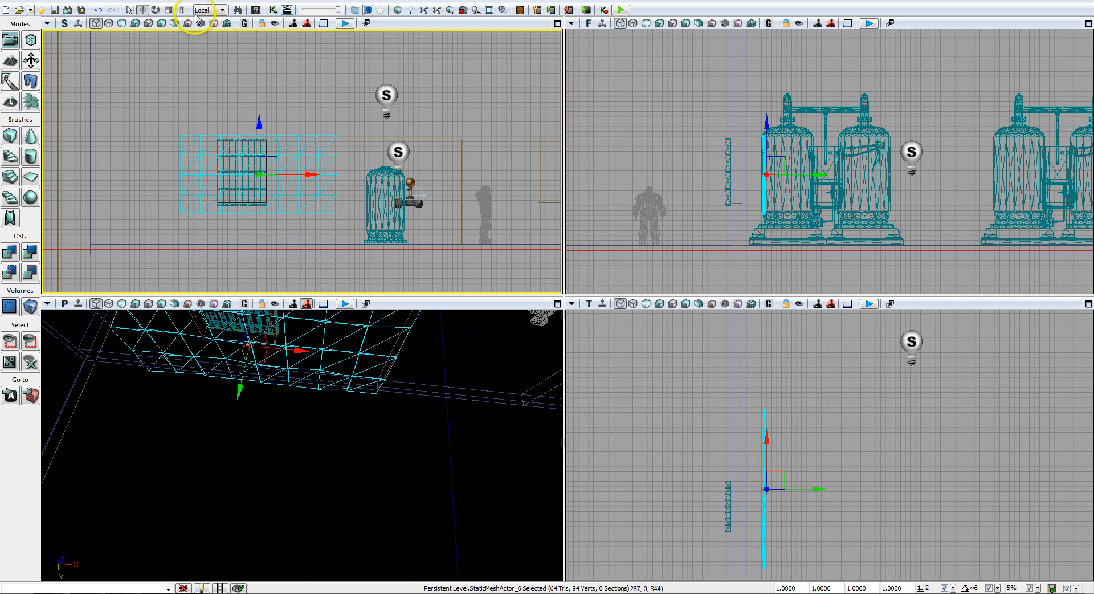
Step: Scale the window glass to 0.3430 in width and 0.8531 in height and align it over the frame in the side view
{"action": "left_click_drag", "start_coordinate": [317, 174], "coordinate": [309, 173]}
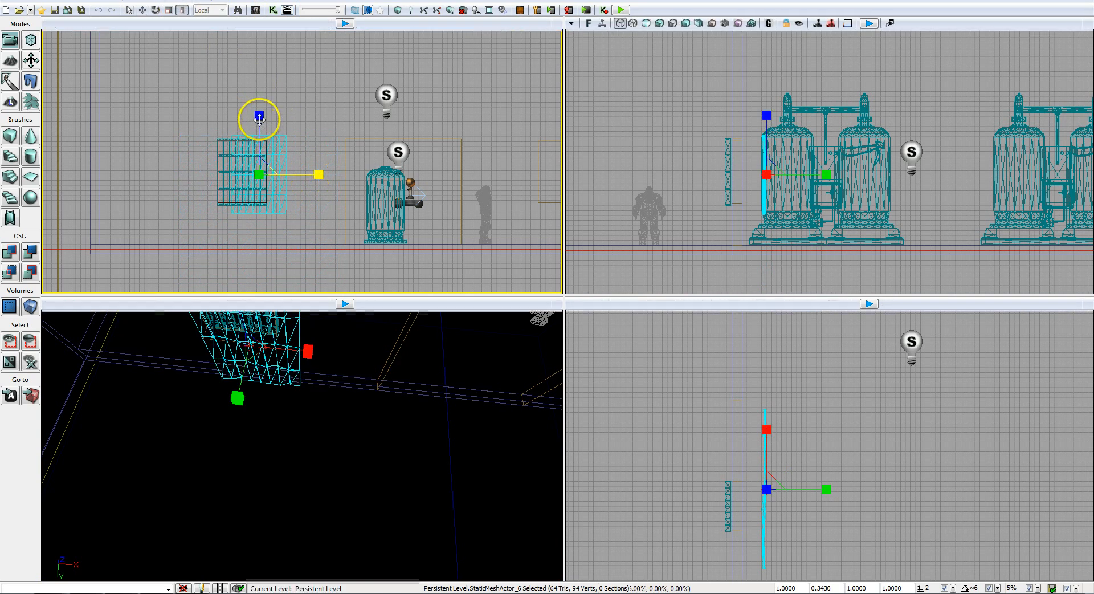
{"action": "left_click_drag", "start_coordinate": [260, 114], "coordinate": [260, 116]}
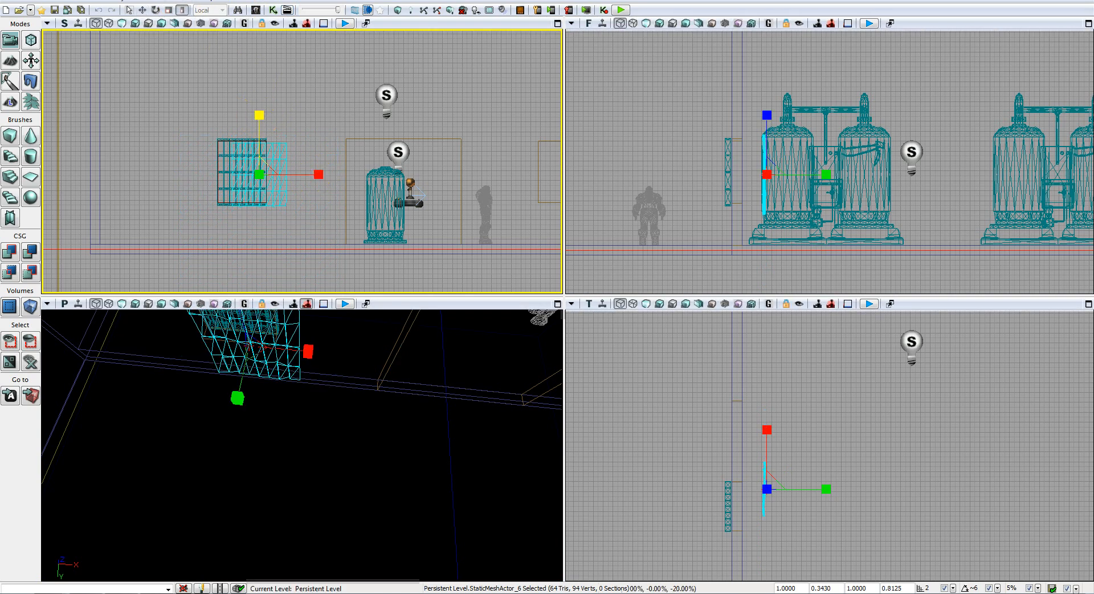
{"action": "key", "text": "space"}
{"action": "left_click_drag", "start_coordinate": [310, 175], "coordinate": [297, 171]}
{"action": "left_click_drag", "start_coordinate": [245, 129], "coordinate": [242, 122]}
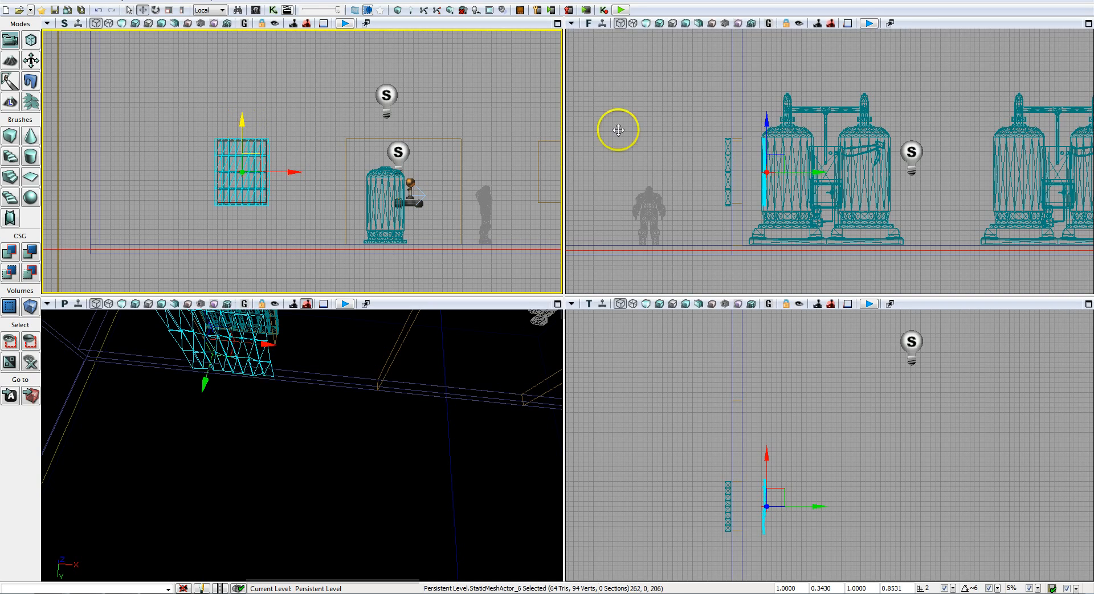
Step: In the front view, move the window glass up to the wall and bring the frame against it
{"action": "left_click_drag", "start_coordinate": [806, 172], "coordinate": [782, 172]}
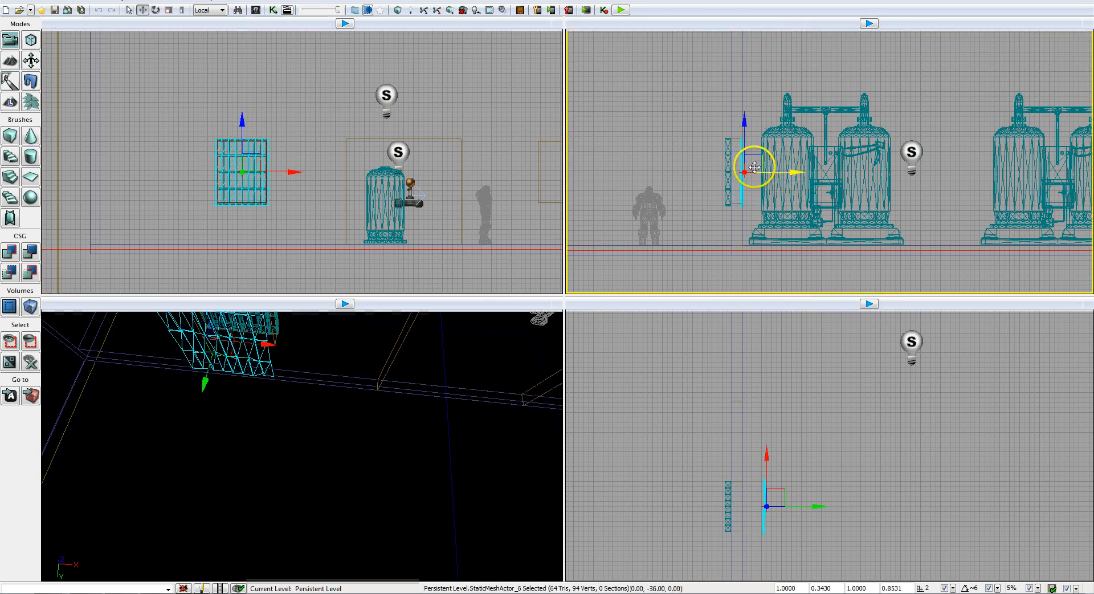
{"action": "left_click", "coordinate": [725, 168]}
{"action": "left_click_drag", "start_coordinate": [765, 172], "coordinate": [777, 173]}
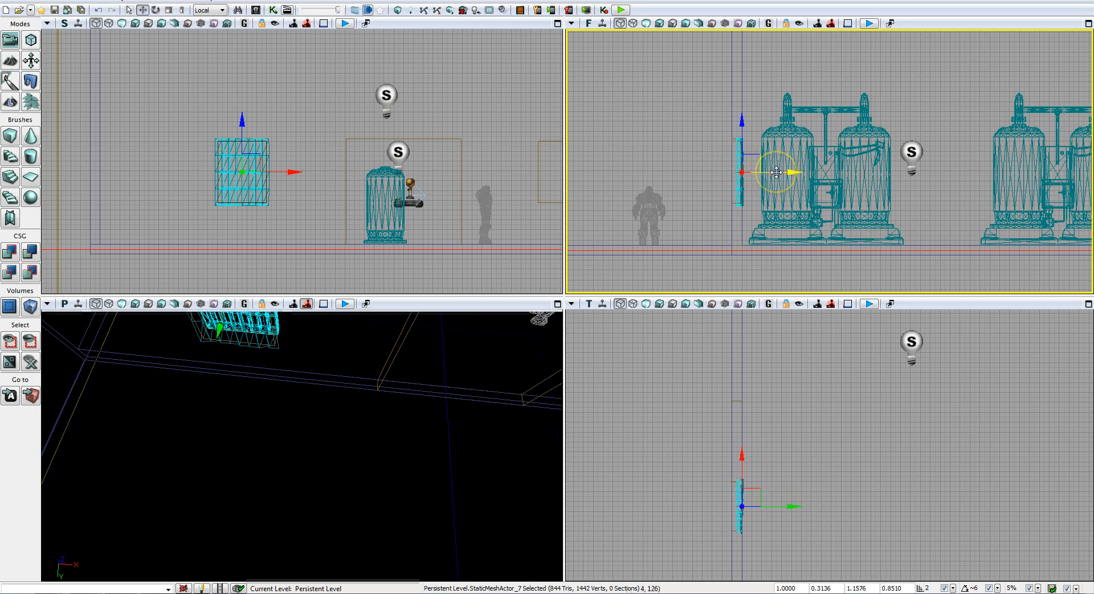
Step: Show the perspective view lit and nudge the window frame 4 units deeper into the wall opening
{"action": "left_click", "coordinate": [136, 304]}
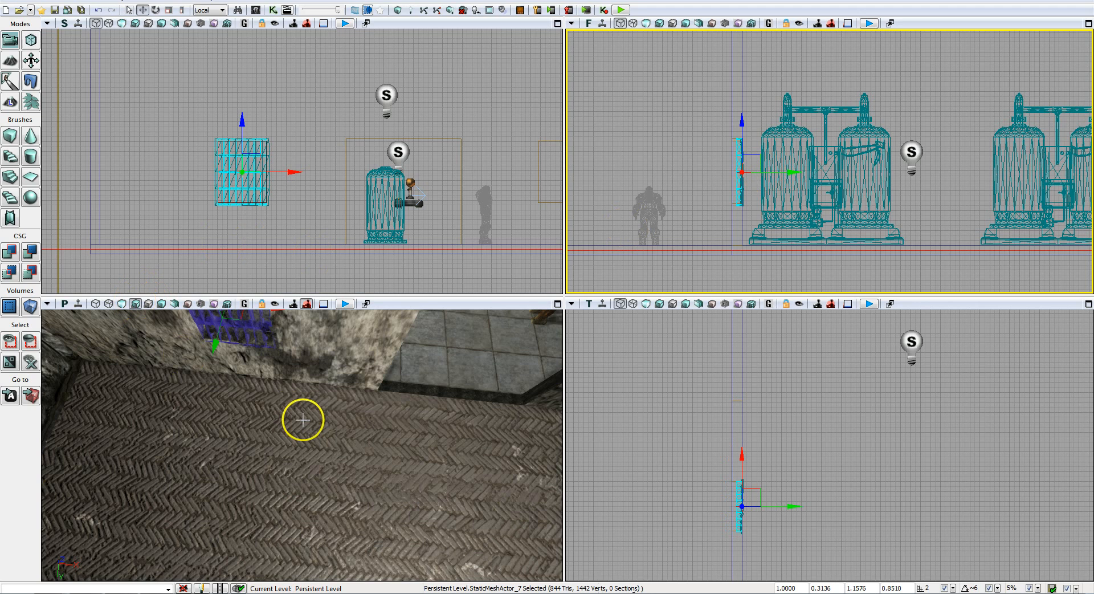
{"action": "right_click_drag", "start_coordinate": [303, 420], "coordinate": [283, 366]}
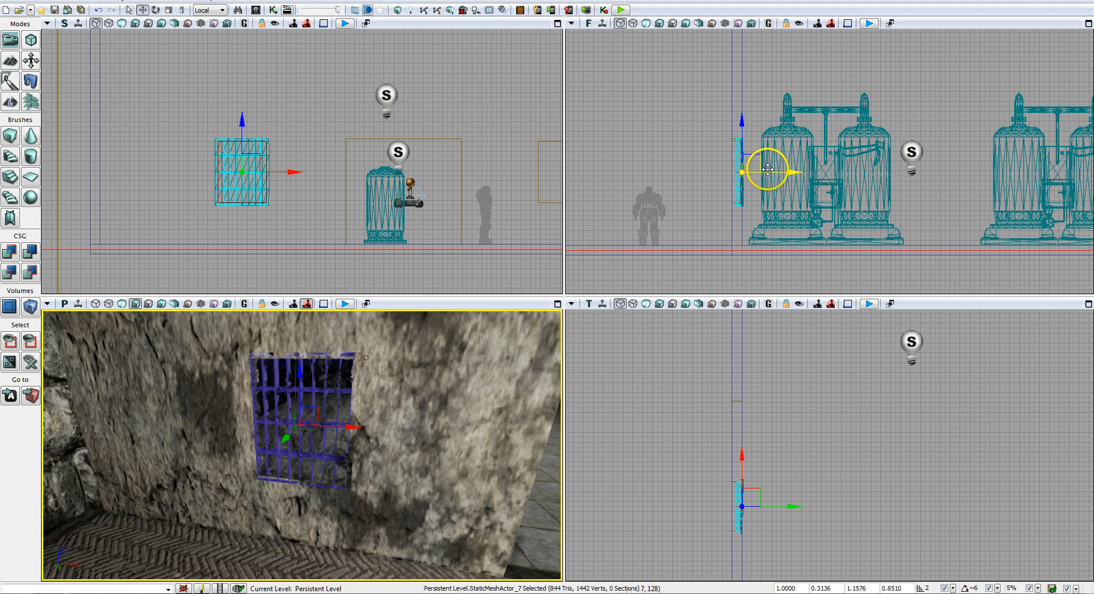
{"action": "left_click", "coordinate": [782, 171]}
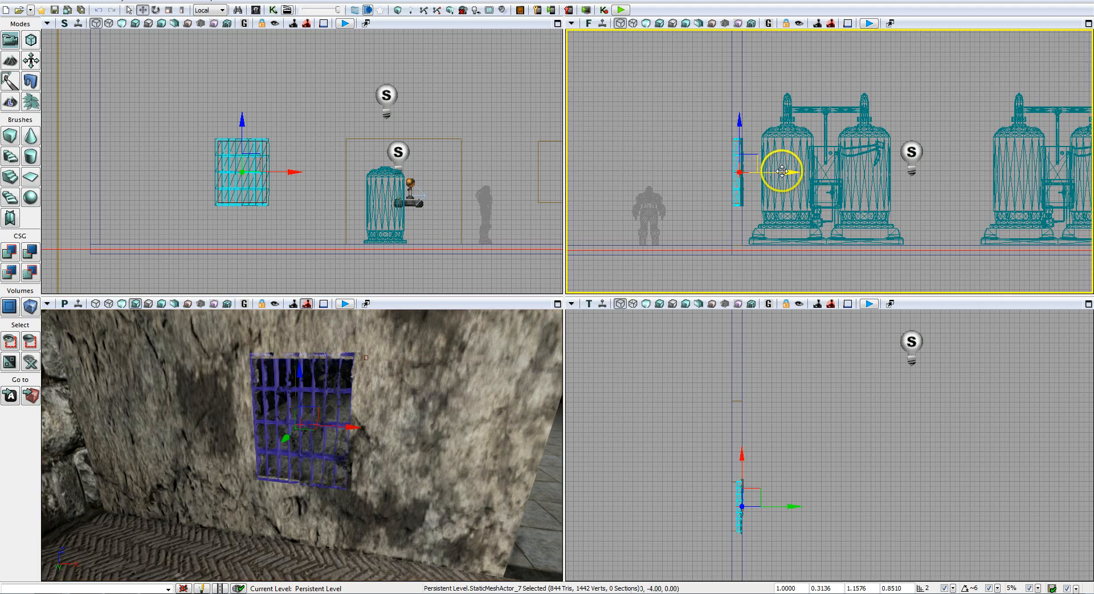
{"action": "left_click", "coordinate": [742, 150]}
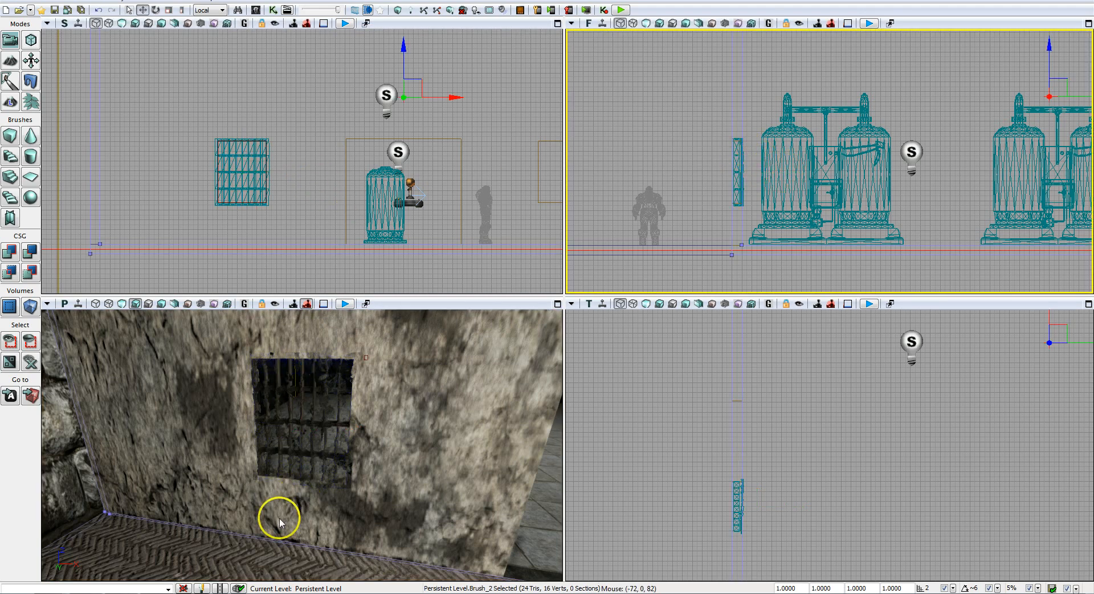
Step: Select the window glass in wireframe, slide it inside the frame within the wall, and show the wall lit again
{"action": "left_click", "coordinate": [96, 304]}
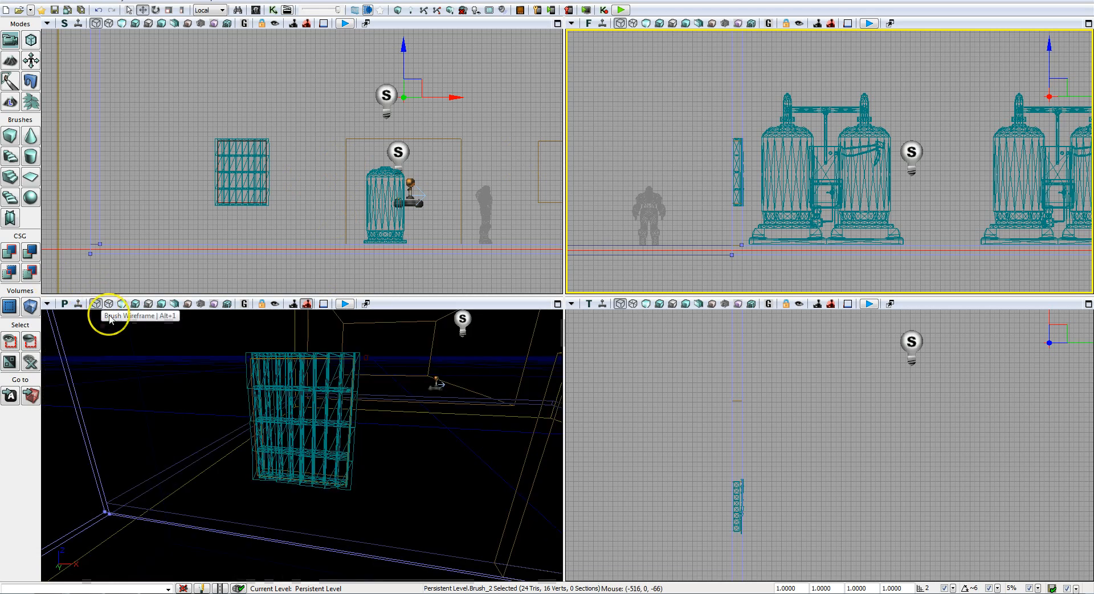
{"action": "left_click", "coordinate": [359, 366]}
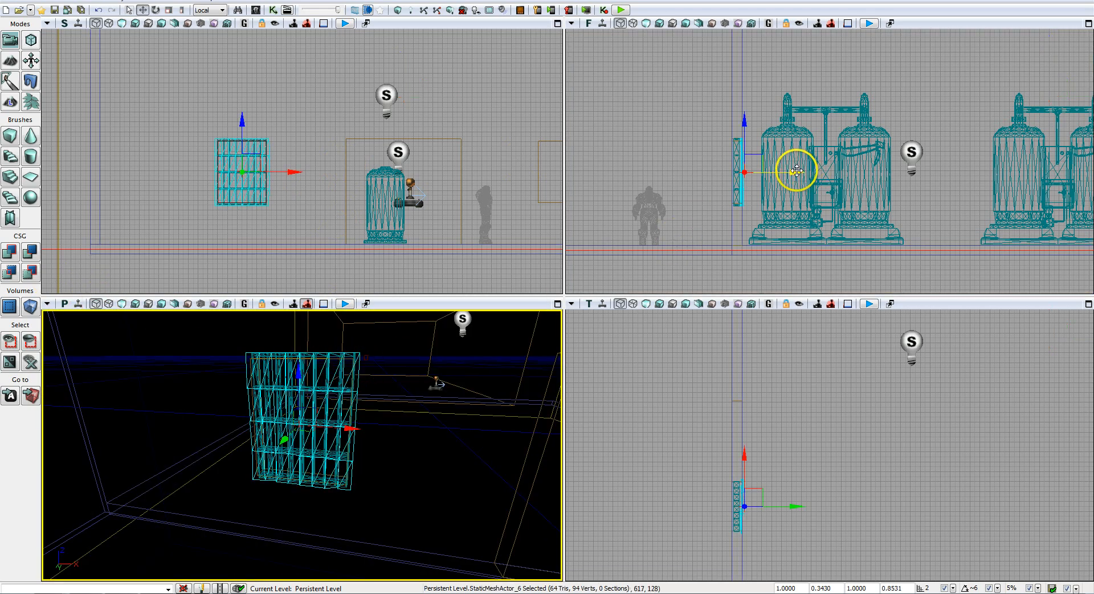
{"action": "left_click_drag", "start_coordinate": [797, 170], "coordinate": [794, 170]}
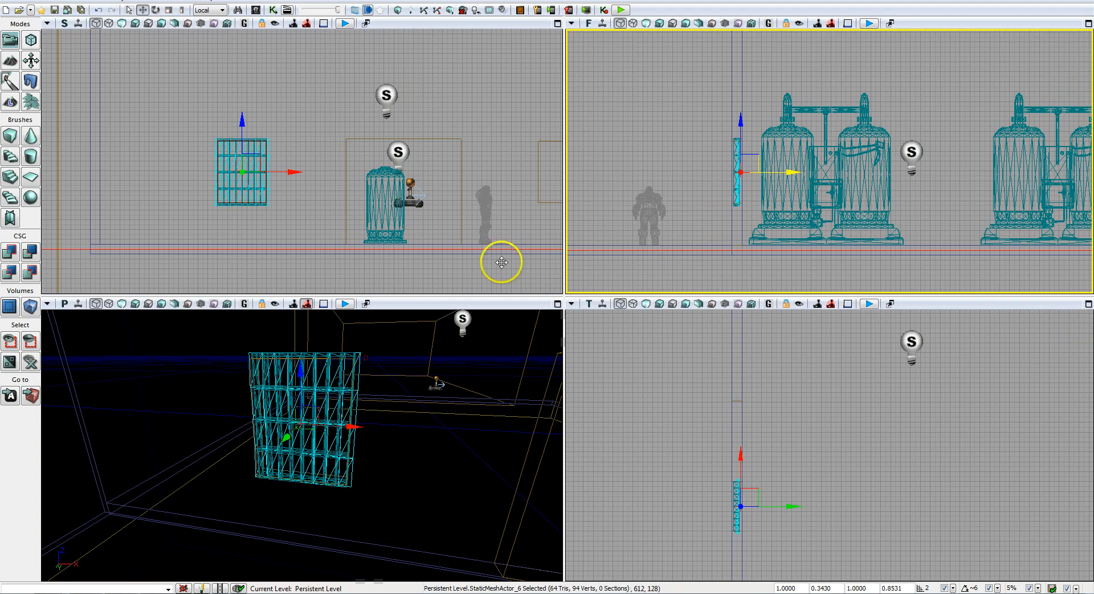
{"action": "left_click", "coordinate": [135, 303]}
{"action": "left_click_drag", "start_coordinate": [433, 435], "coordinate": [460, 415]}
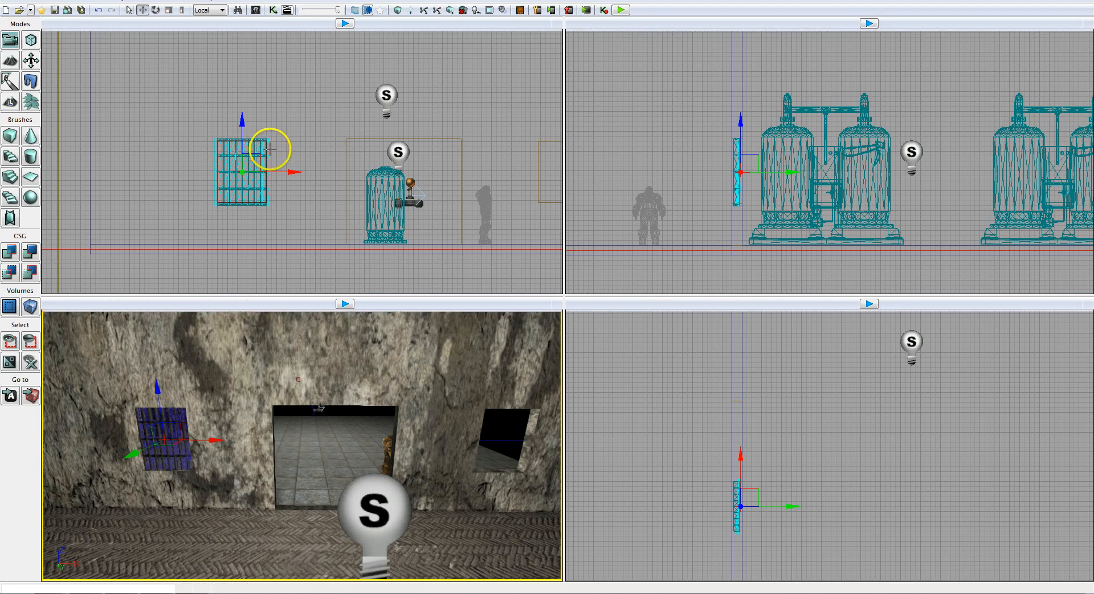
Step: Duplicate the window frame and glass and shift one set along the wall into the doorway
{"action": "scroll", "coordinate": [270, 150], "scroll_direction": "up", "scroll_amount": 3}
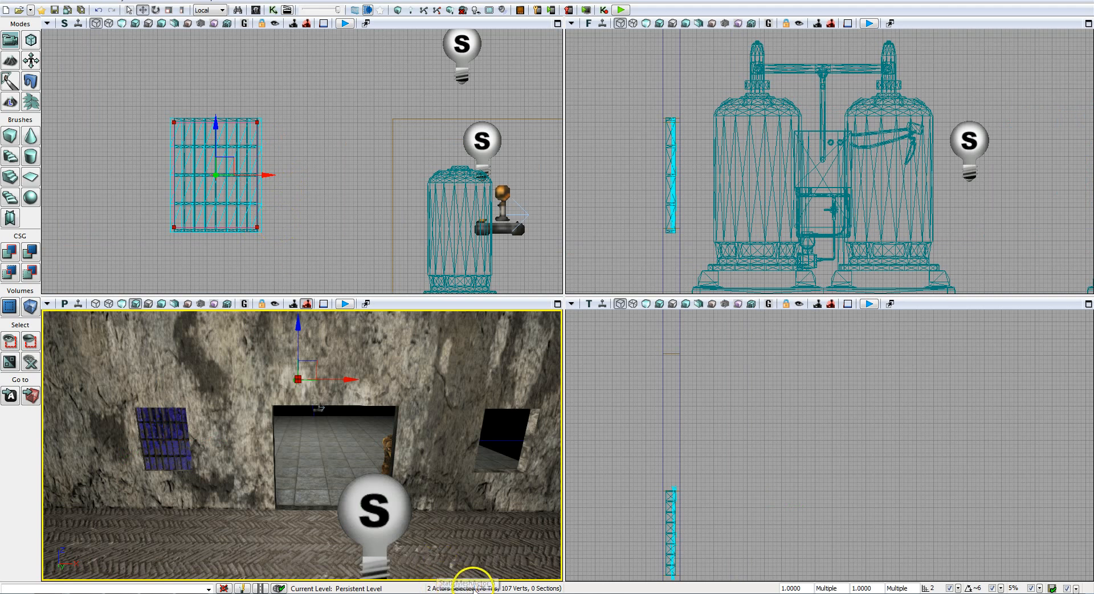
{"action": "left_click_drag", "start_coordinate": [330, 190], "coordinate": [318, 216]}
{"action": "scroll", "coordinate": [318, 217], "scroll_direction": "down", "scroll_amount": 5}
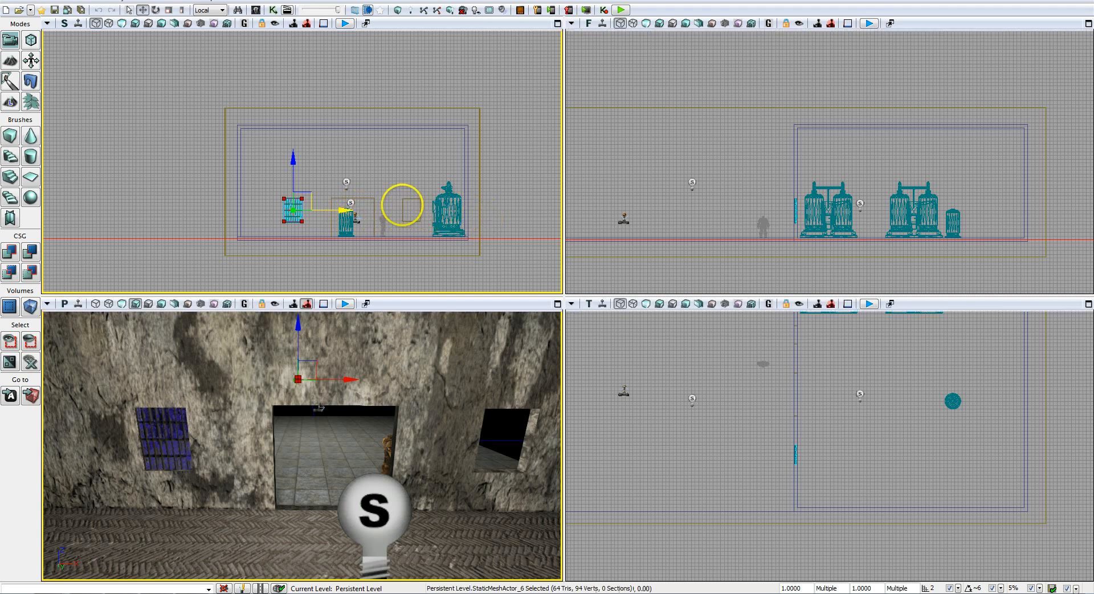
{"action": "left_click", "coordinate": [334, 211]}
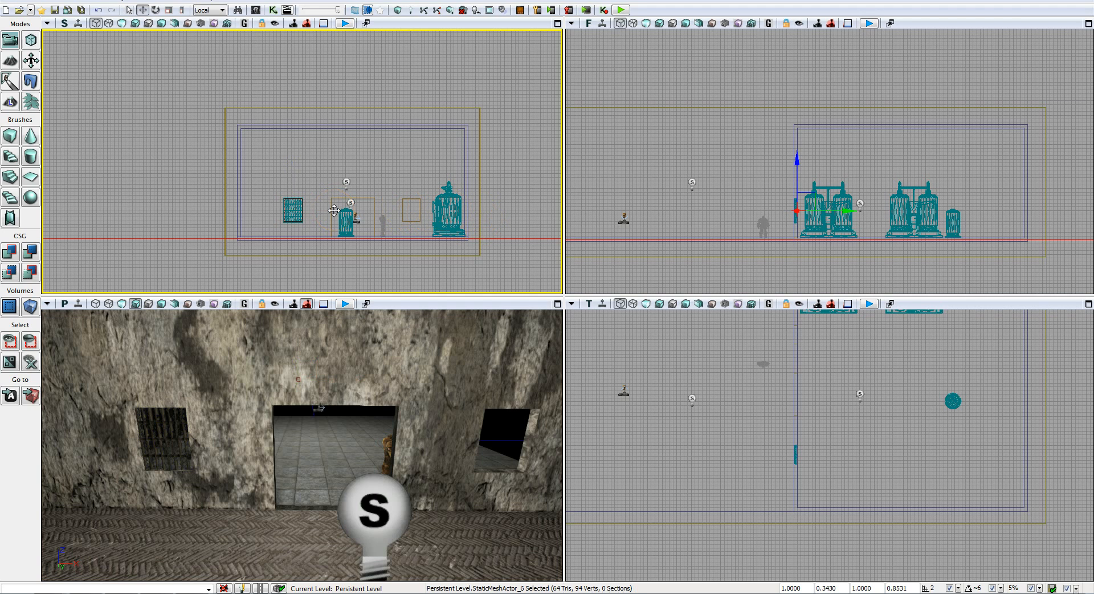
{"action": "left_click", "coordinate": [302, 395]}
{"action": "key", "text": "Home"}
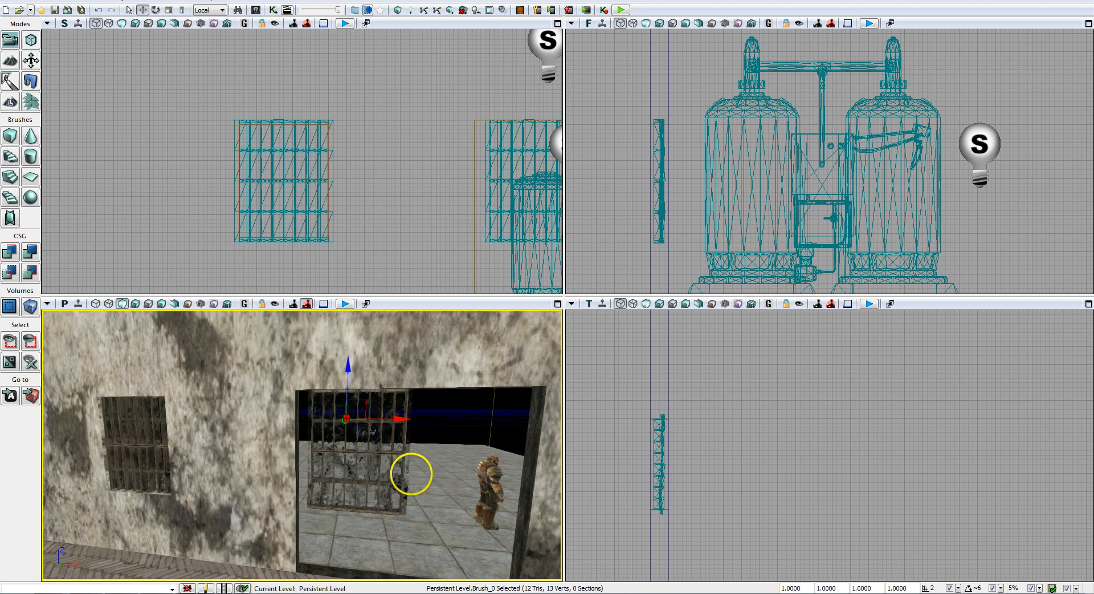
Step: Try to select the window frame in the doorway together with its glass in the unlit view
{"action": "mouse_move", "coordinate": [397, 471]}
{"action": "right_mouse_down"}
{"action": "mouse_move", "coordinate": [378, 472]}
{"action": "mouse_move", "coordinate": [417, 468]}
{"action": "right_mouse_up"}
{"action": "mouse_move", "coordinate": [416, 468]}
{"action": "left_mouse_down"}
{"action": "mouse_move", "coordinate": [422, 442]}
{"action": "mouse_move", "coordinate": [413, 484]}
{"action": "mouse_move", "coordinate": [436, 462]}
{"action": "mouse_move", "coordinate": [439, 386]}
{"action": "mouse_move", "coordinate": [433, 501]}
{"action": "mouse_move", "coordinate": [442, 488]}
{"action": "mouse_move", "coordinate": [403, 486]}
{"action": "mouse_move", "coordinate": [491, 498]}
{"action": "mouse_move", "coordinate": [462, 495]}
{"action": "left_mouse_up"}
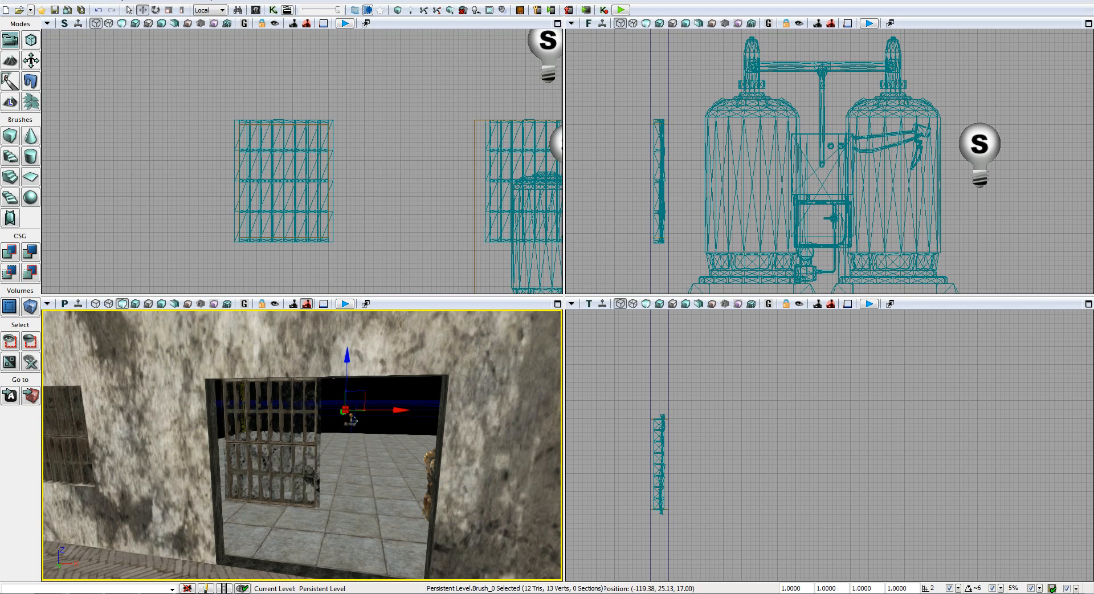
{"action": "left_click", "coordinate": [318, 424]}
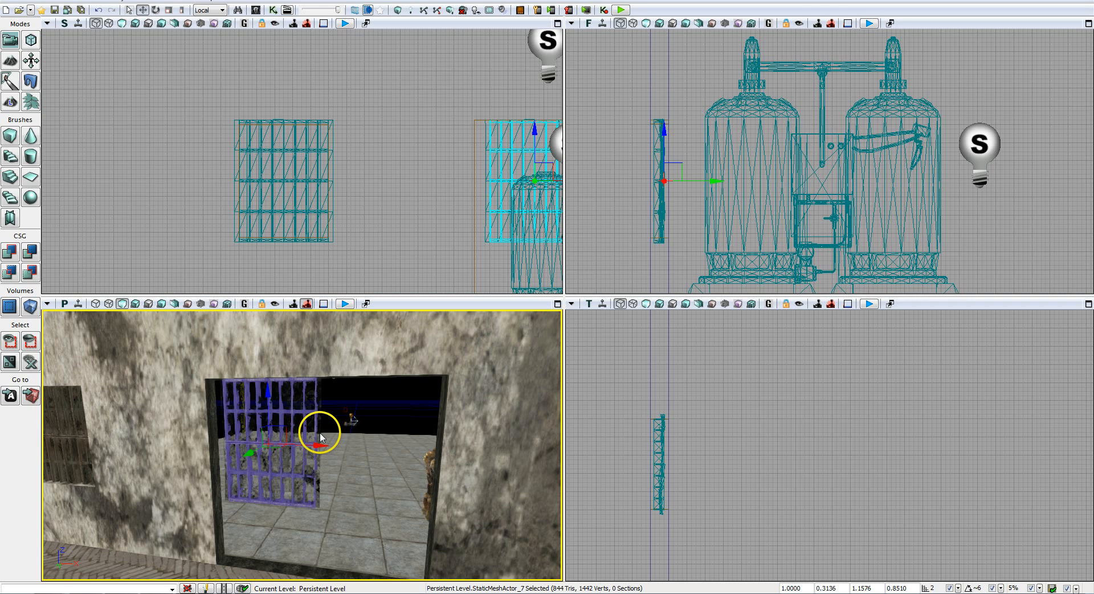
{"action": "left_click", "coordinate": [320, 433], "text": "ctrl"}
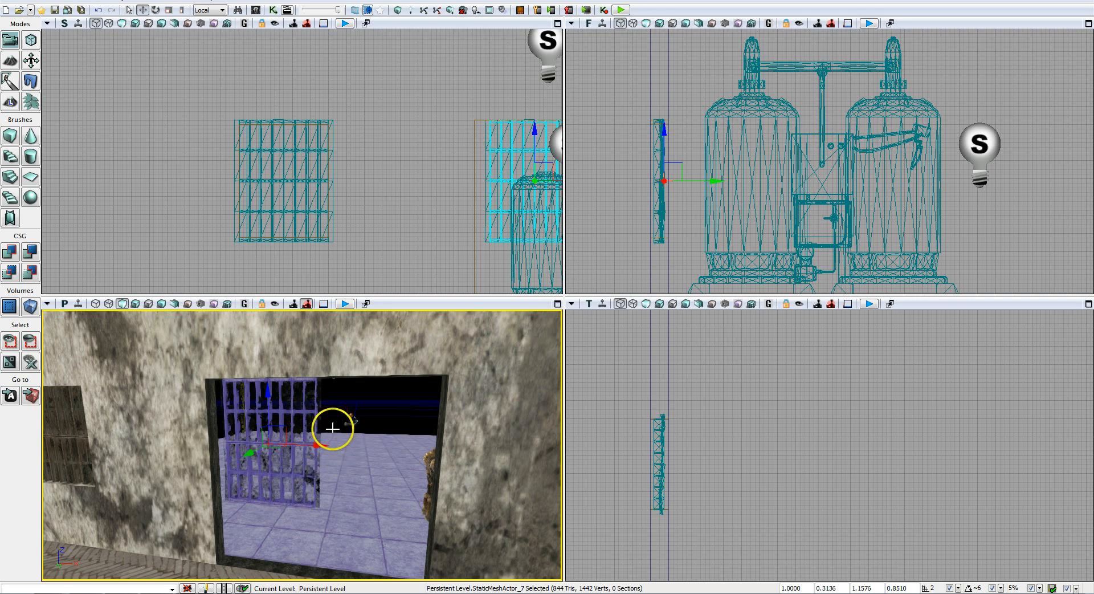
{"action": "left_click", "coordinate": [319, 407]}
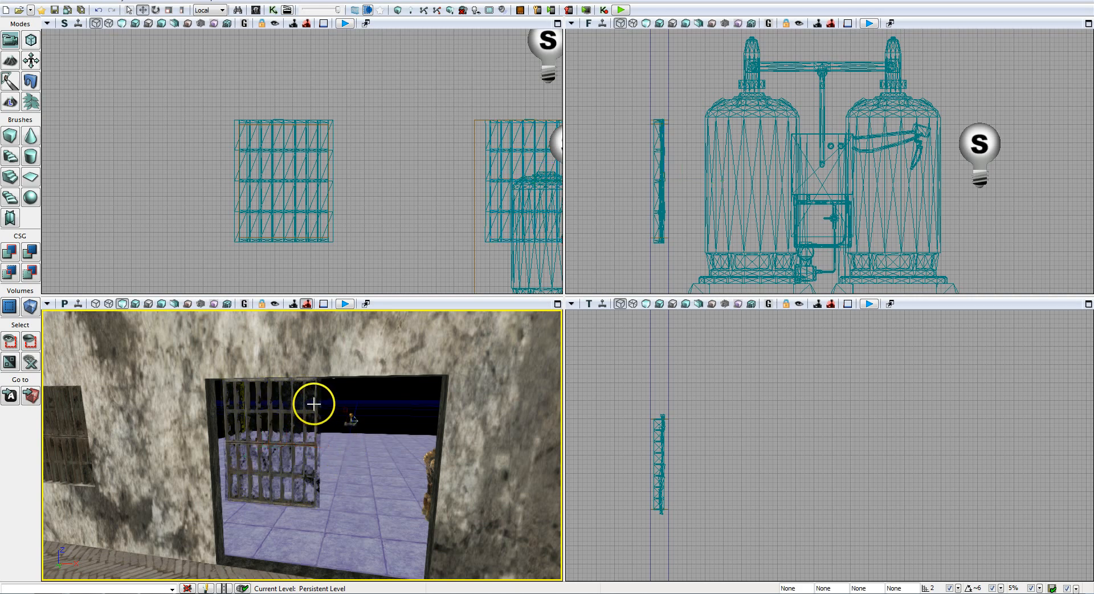
{"action": "left_click", "coordinate": [319, 407]}
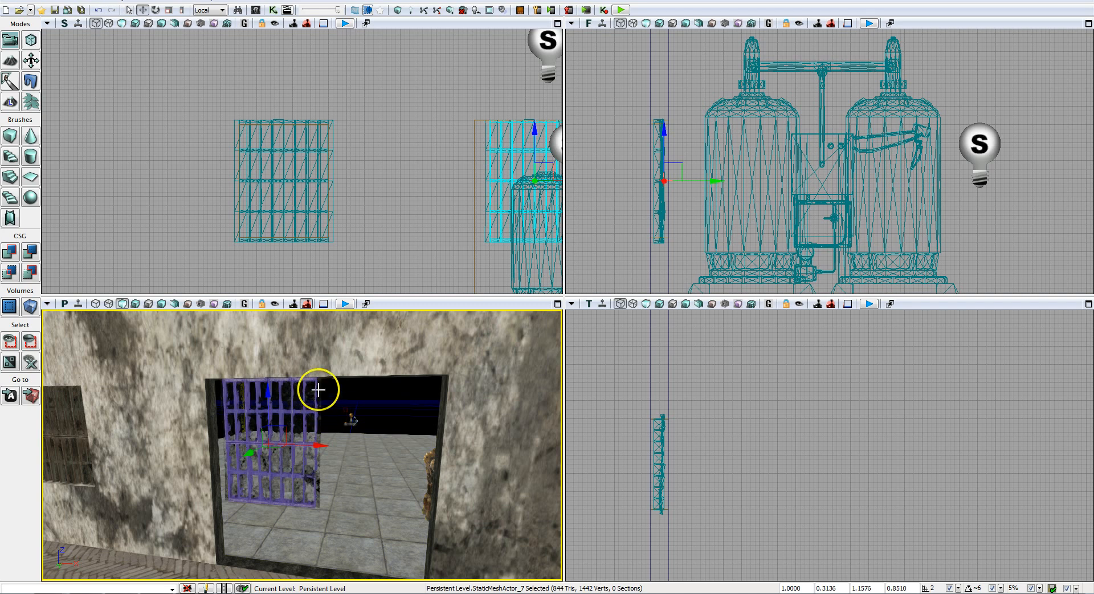
Step: Switch the perspective view to brush wireframe and select both the frame and glass meshes standing in the doorway
{"action": "left_click", "coordinate": [96, 303]}
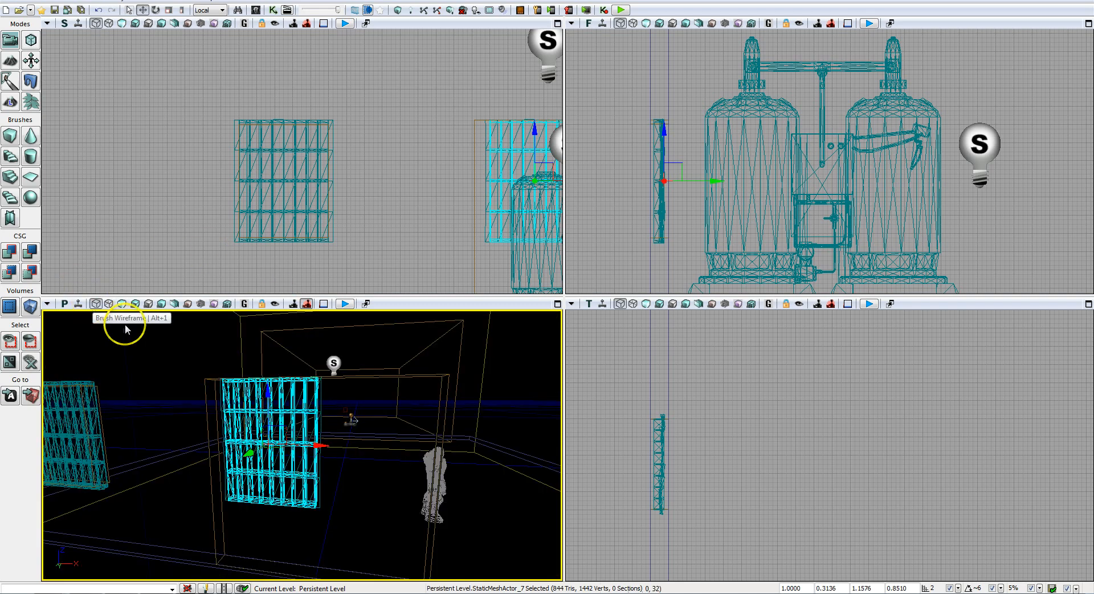
{"action": "mouse_move", "coordinate": [372, 417]}
{"action": "right_mouse_down"}
{"action": "mouse_move", "coordinate": [349, 422]}
{"action": "mouse_move", "coordinate": [371, 417]}
{"action": "right_mouse_up"}
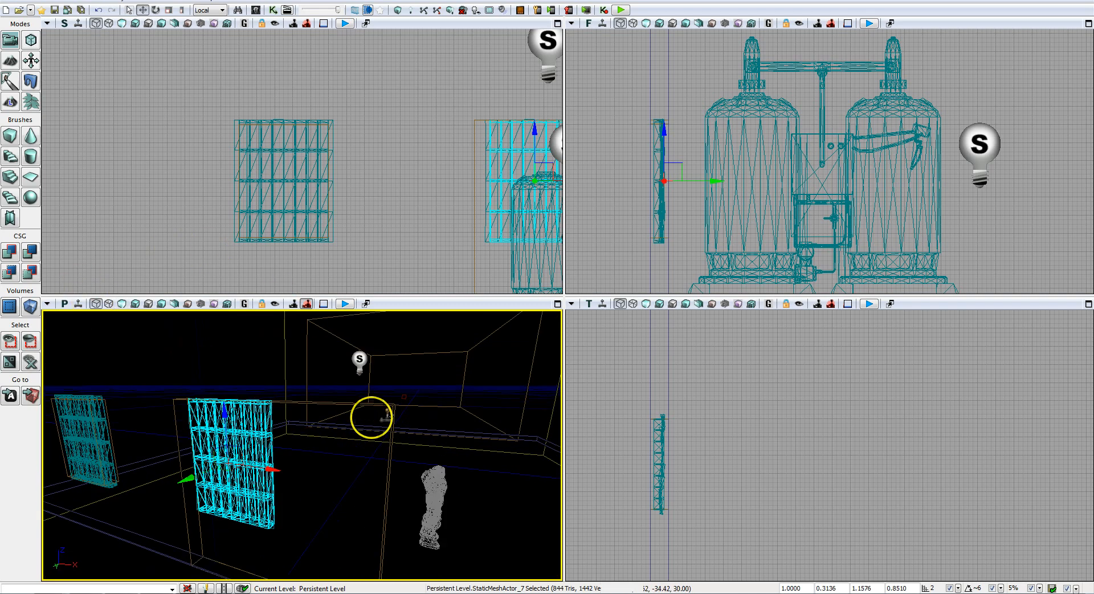
{"action": "left_click_drag", "start_coordinate": [371, 417], "coordinate": [361, 391]}
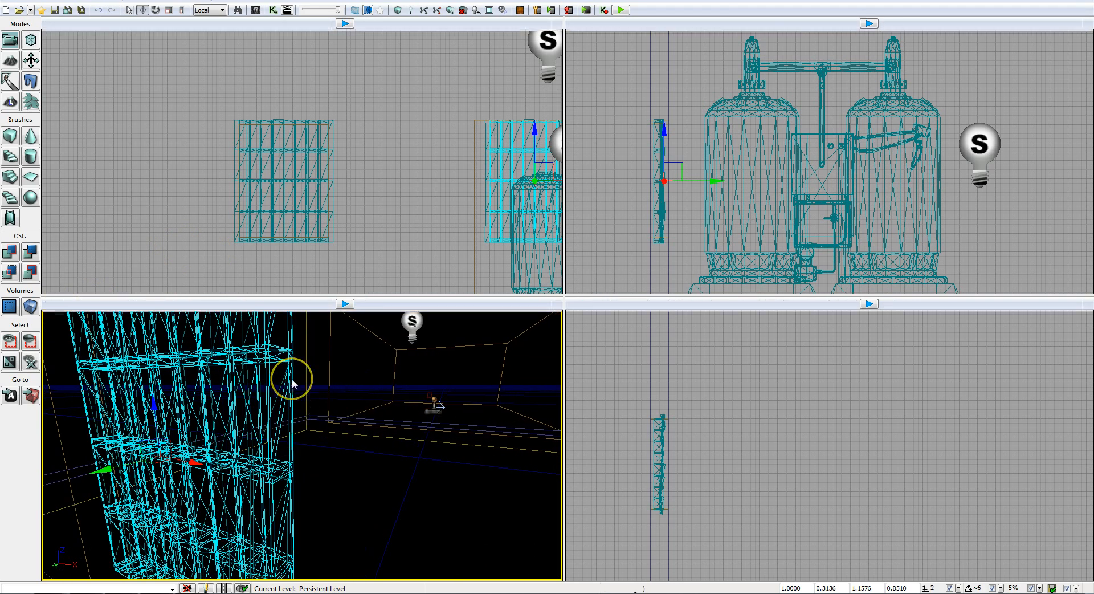
{"action": "left_click", "coordinate": [295, 394]}
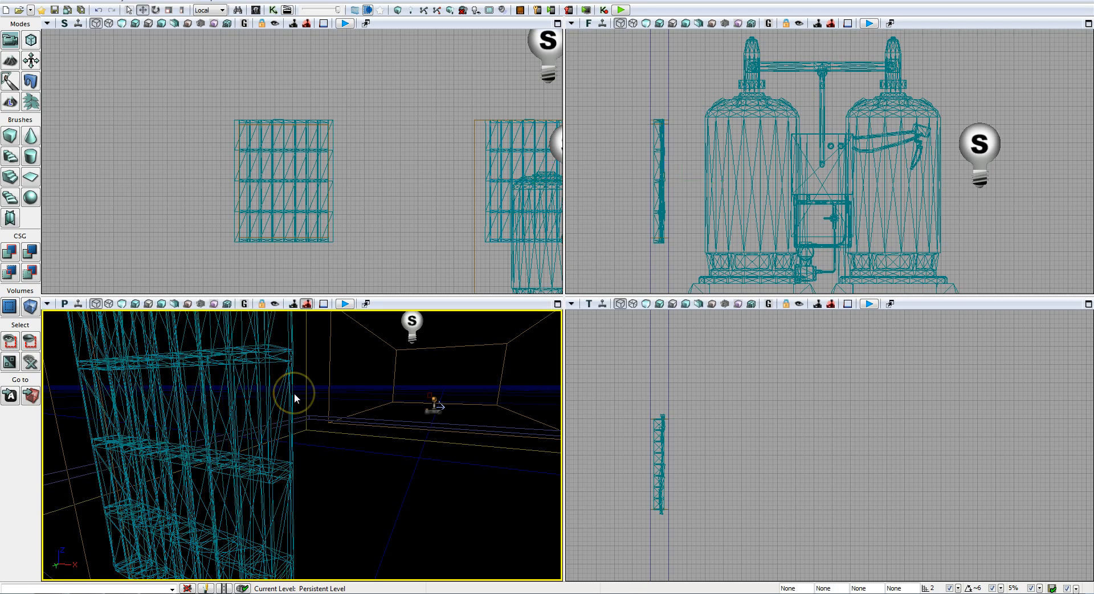
{"action": "left_click", "coordinate": [295, 392]}
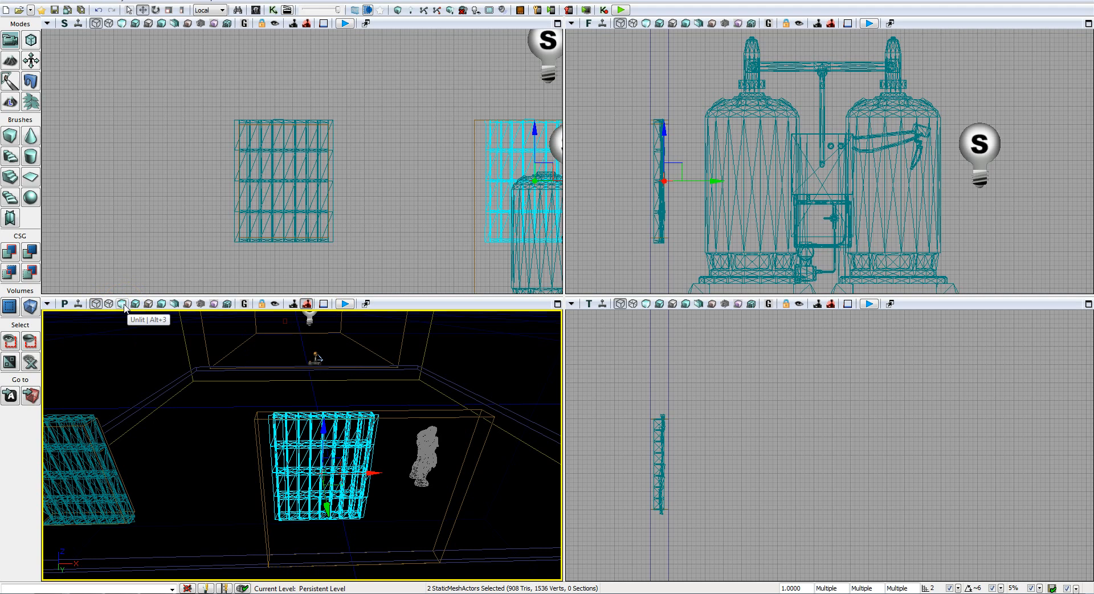
Step: Show the perspective view unlit and move the selected frame and glass along the wall into the second window opening
{"action": "left_click", "coordinate": [124, 305]}
{"action": "right_click_drag", "start_coordinate": [430, 504], "coordinate": [469, 508]}
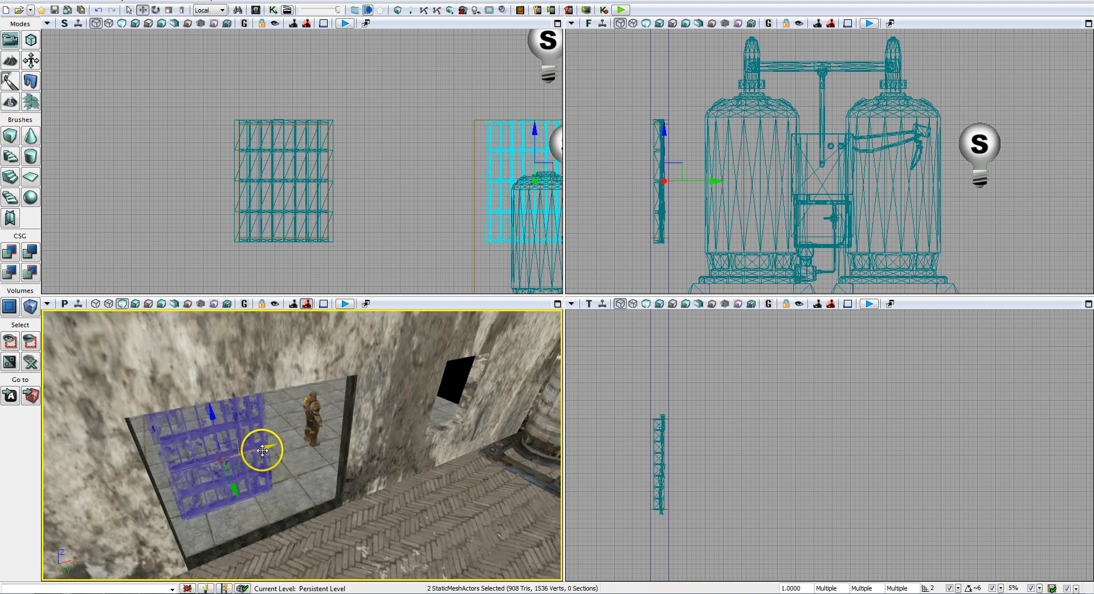
{"action": "left_click_drag", "start_coordinate": [262, 450], "coordinate": [464, 413]}
{"action": "right_click_drag", "start_coordinate": [403, 443], "coordinate": [341, 453]}
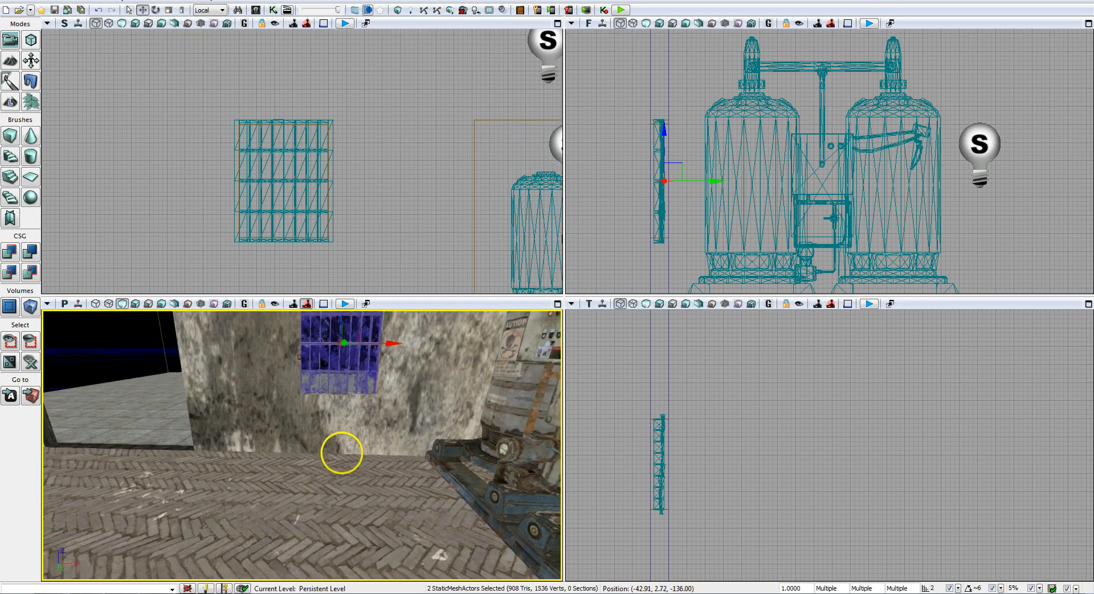
{"action": "left_click_drag", "start_coordinate": [342, 453], "coordinate": [344, 413]}
{"action": "right_click_drag", "start_coordinate": [403, 457], "coordinate": [404, 423]}
{"action": "left_click_drag", "start_coordinate": [403, 423], "coordinate": [366, 532]}
{"action": "left_click_drag", "start_coordinate": [661, 181], "coordinate": [661, 183]}
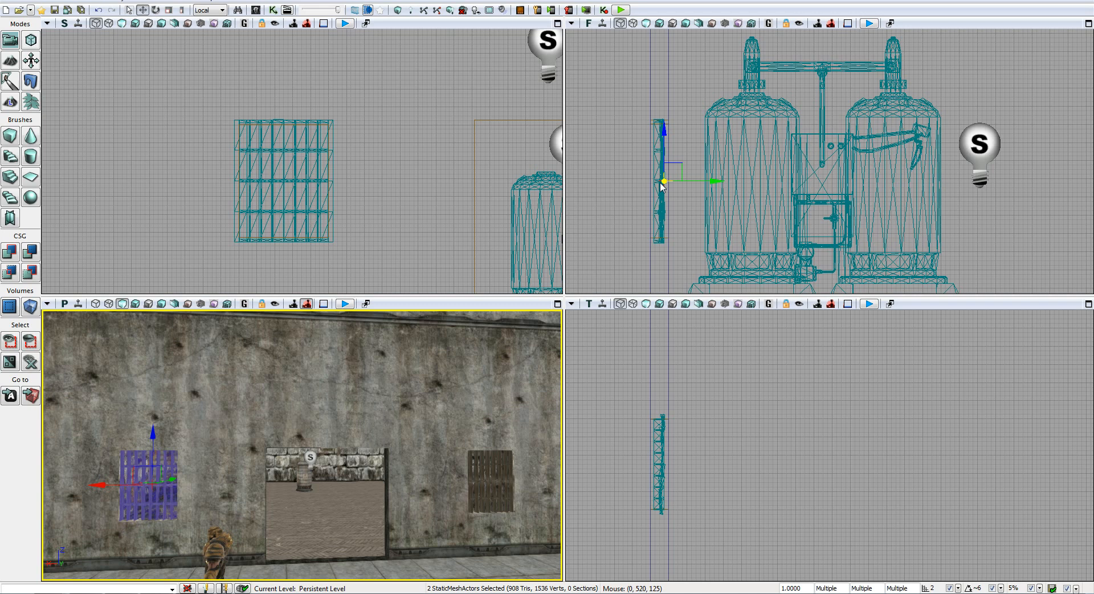
Step: Go to the builder brush and rebuild it as a cube, bringing its whole outline into the perspective view
{"action": "right_click_drag", "start_coordinate": [302, 503], "coordinate": [562, 503]}
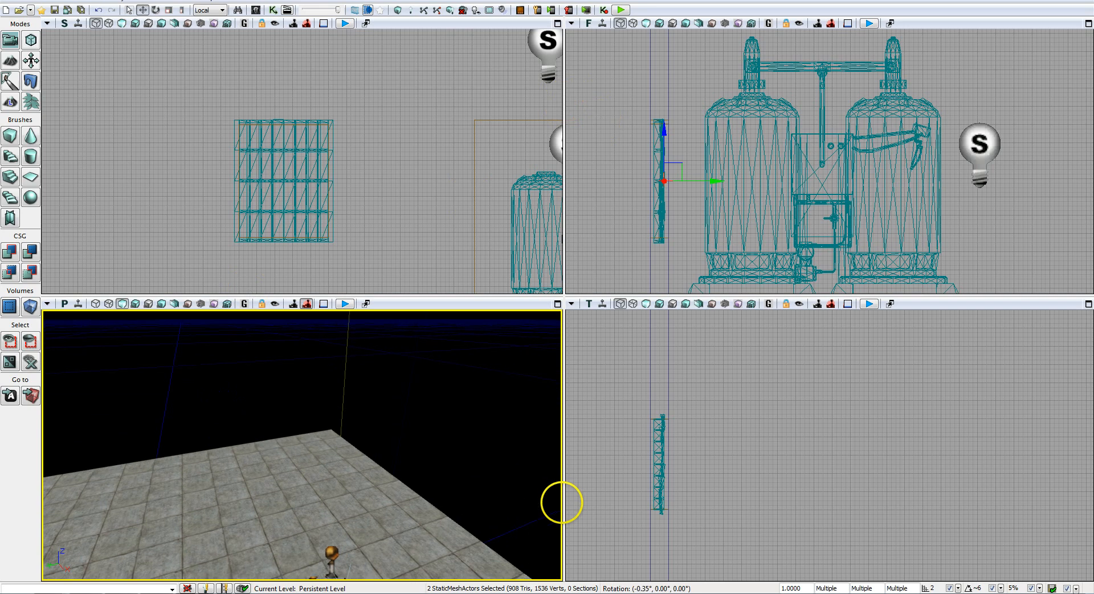
{"action": "left_click", "coordinate": [30, 395]}
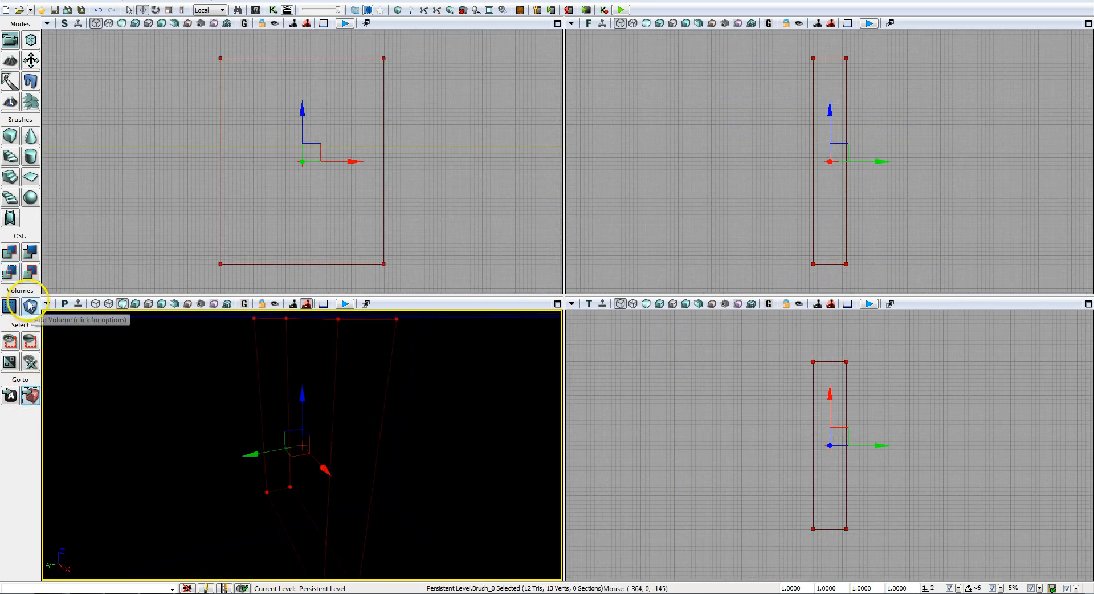
{"action": "left_click", "coordinate": [10, 136]}
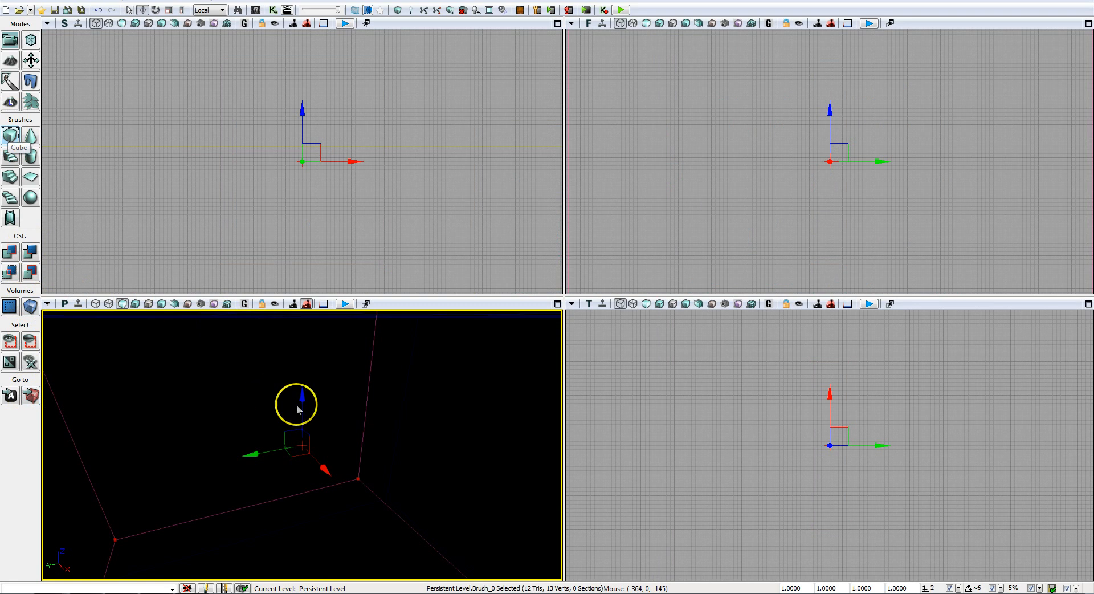
{"action": "right_click", "coordinate": [245, 378]}
{"action": "right_click_drag", "start_coordinate": [174, 424], "coordinate": [157, 401]}
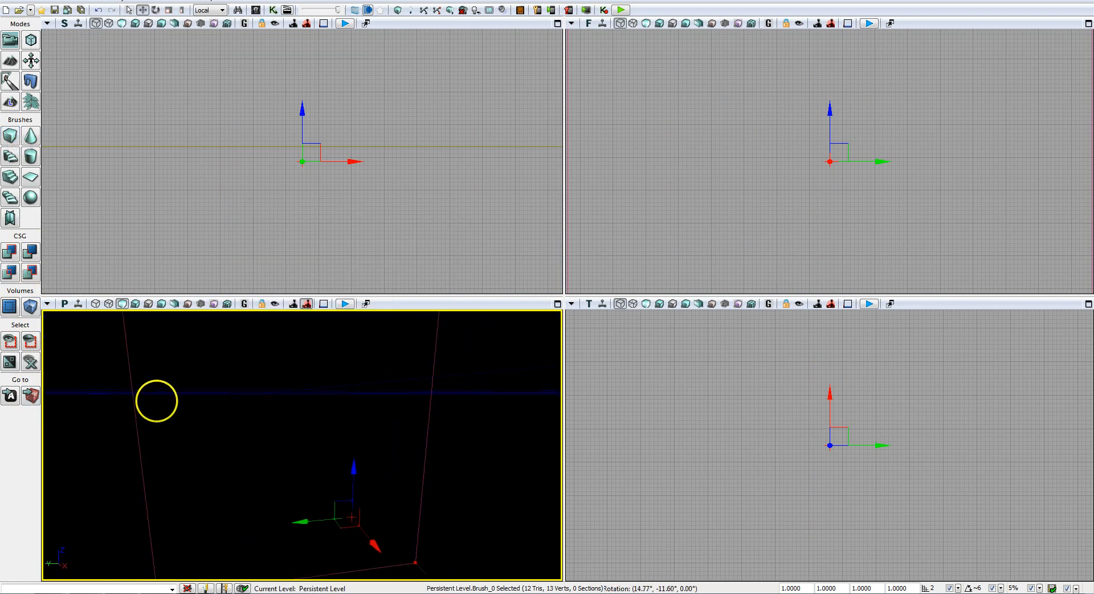
{"action": "mouse_move", "coordinate": [153, 394]}
{"action": "left_mouse_down"}
{"action": "mouse_move", "coordinate": [142, 364]}
{"action": "mouse_move", "coordinate": [145, 525]}
{"action": "mouse_move", "coordinate": [112, 580]}
{"action": "mouse_move", "coordinate": [41, 572]}
{"action": "mouse_move", "coordinate": [118, 581]}
{"action": "left_mouse_up"}
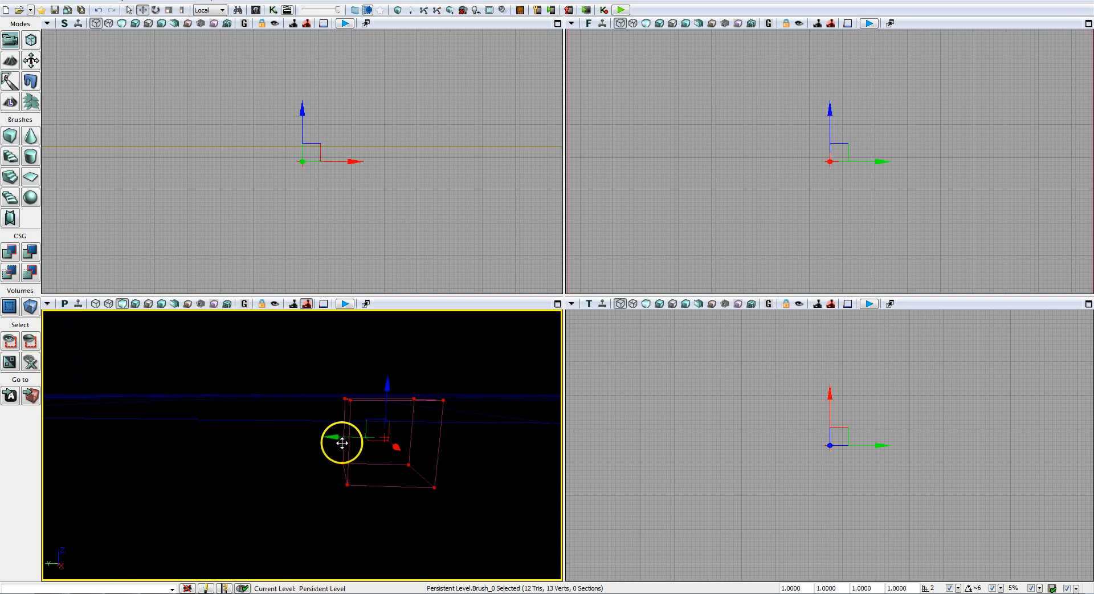
Step: Move the cube builder brush along its Y axis back to the brick room and frame it in all viewports
{"action": "left_click_drag", "start_coordinate": [342, 438], "coordinate": [34, 394]}
{"action": "mouse_move", "coordinate": [250, 443]}
{"action": "right_mouse_down"}
{"action": "mouse_move", "coordinate": [162, 423]}
{"action": "mouse_move", "coordinate": [128, 306]}
{"action": "mouse_move", "coordinate": [115, 403]}
{"action": "right_mouse_up"}
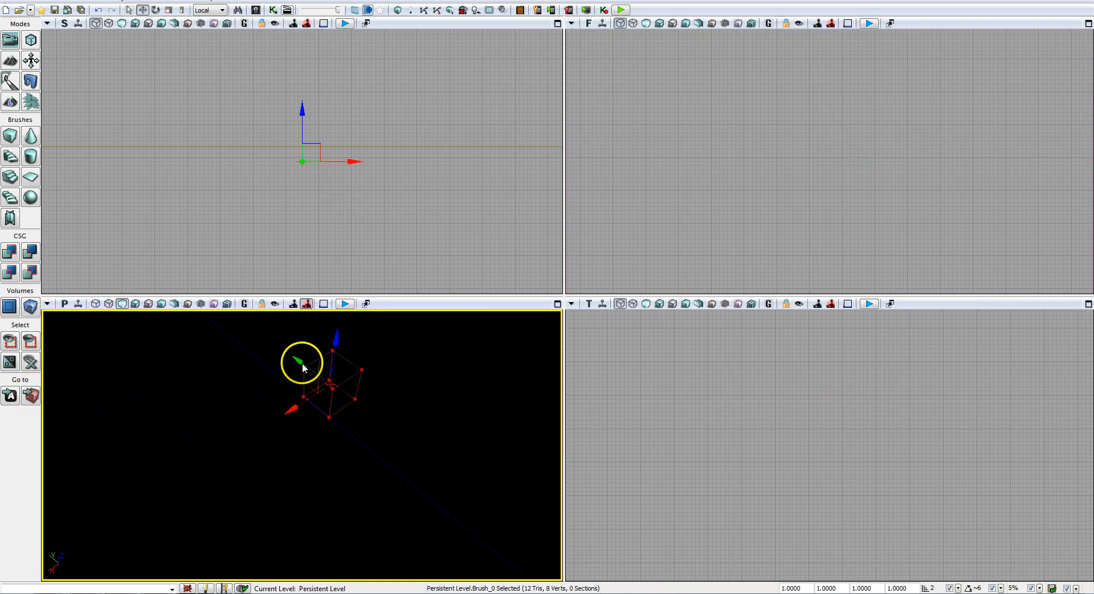
{"action": "mouse_move", "coordinate": [302, 364]}
{"action": "right_mouse_down"}
{"action": "mouse_move", "coordinate": [228, 307]}
{"action": "mouse_move", "coordinate": [299, 396]}
{"action": "mouse_move", "coordinate": [284, 362]}
{"action": "right_mouse_up"}
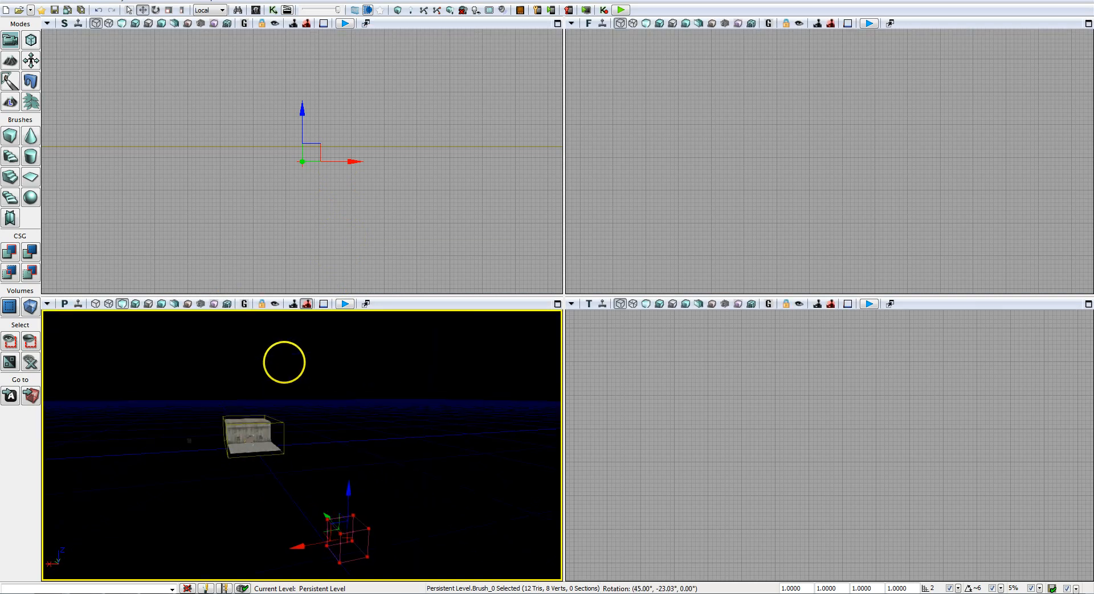
{"action": "left_click_drag", "start_coordinate": [330, 520], "coordinate": [259, 464]}
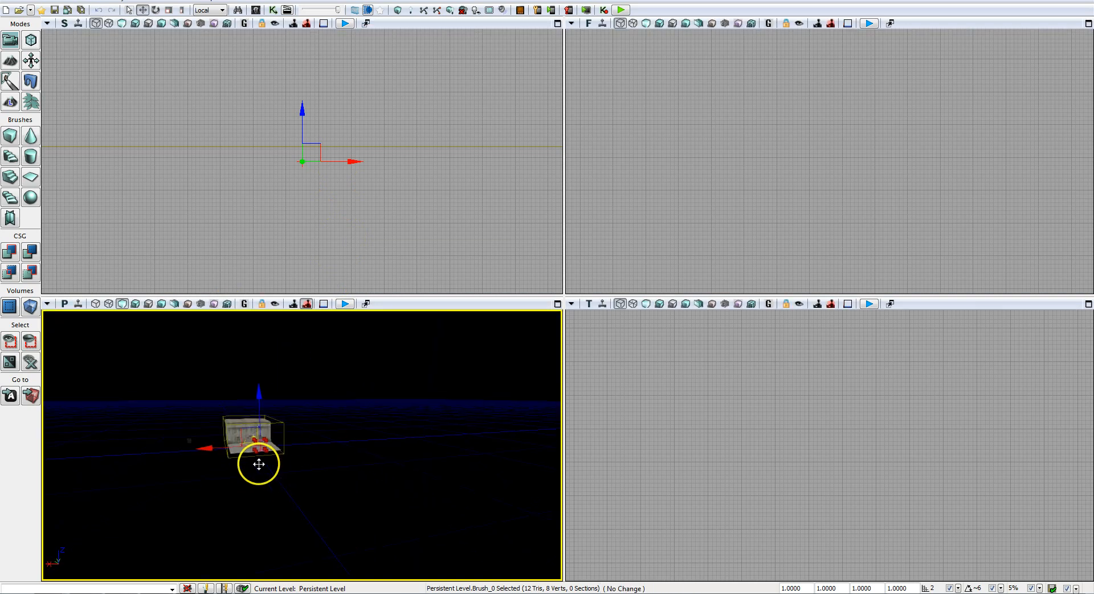
{"action": "mouse_move", "coordinate": [283, 488]}
{"action": "right_mouse_down"}
{"action": "mouse_move", "coordinate": [261, 471]}
{"action": "mouse_move", "coordinate": [280, 538]}
{"action": "mouse_move", "coordinate": [367, 587]}
{"action": "mouse_move", "coordinate": [556, 587]}
{"action": "right_mouse_up"}
{"action": "scroll", "coordinate": [263, 479], "scroll_direction": "up", "scroll_amount": 10}
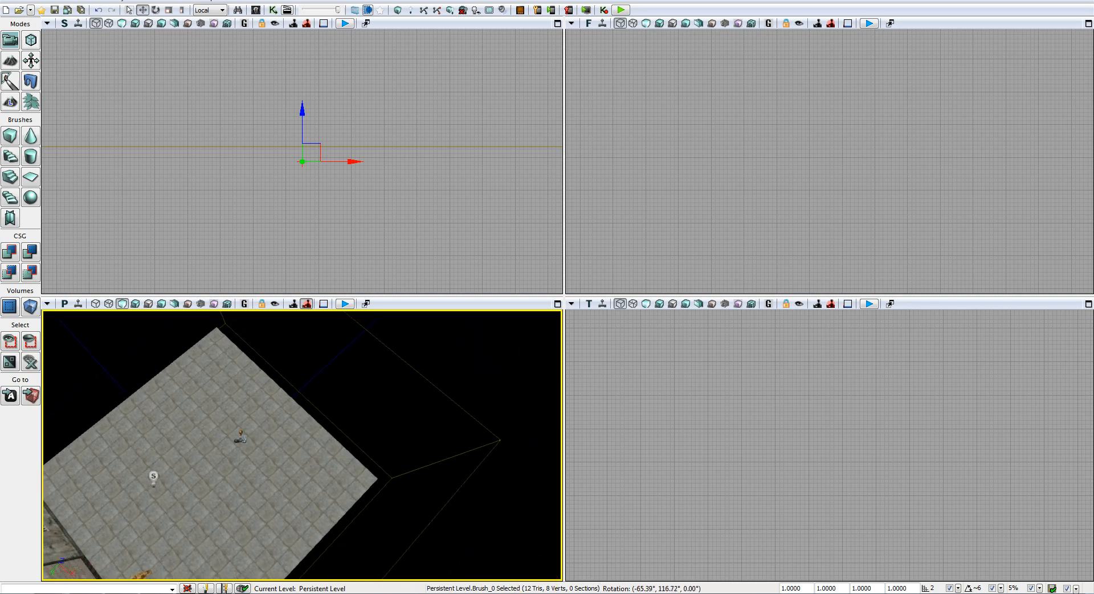
{"action": "right_click_drag", "start_coordinate": [323, 402], "coordinate": [159, 330]}
{"action": "middle_click_drag", "start_coordinate": [157, 340], "coordinate": [135, 444]}
{"action": "left_click_drag", "start_coordinate": [135, 444], "coordinate": [200, 578]}
{"action": "mouse_move", "coordinate": [363, 419]}
{"action": "right_mouse_down"}
{"action": "mouse_move", "coordinate": [442, 439]}
{"action": "mouse_move", "coordinate": [361, 422]}
{"action": "right_mouse_up"}
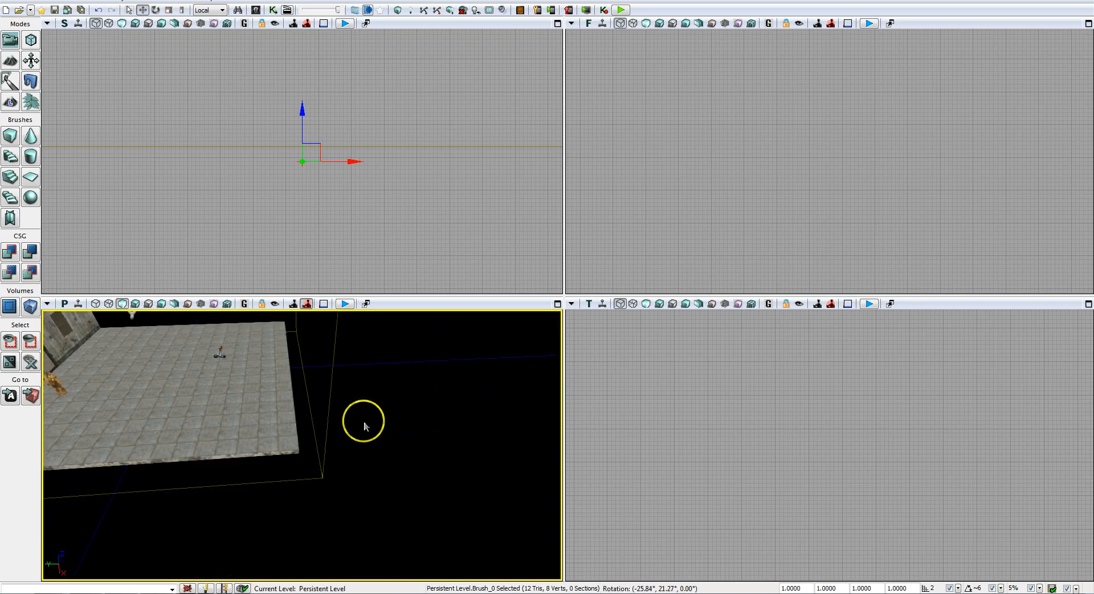
{"action": "left_click", "coordinate": [30, 395]}
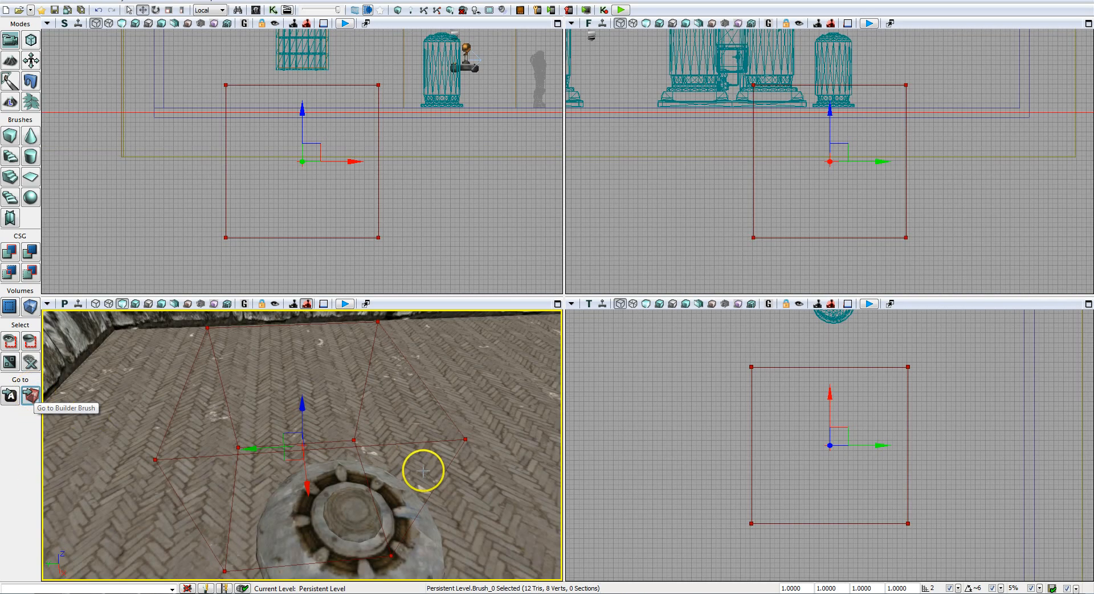
{"action": "mouse_move", "coordinate": [425, 464]}
{"action": "right_mouse_down"}
{"action": "mouse_move", "coordinate": [410, 384]}
{"action": "mouse_move", "coordinate": [385, 454]}
{"action": "mouse_move", "coordinate": [428, 507]}
{"action": "right_mouse_up"}
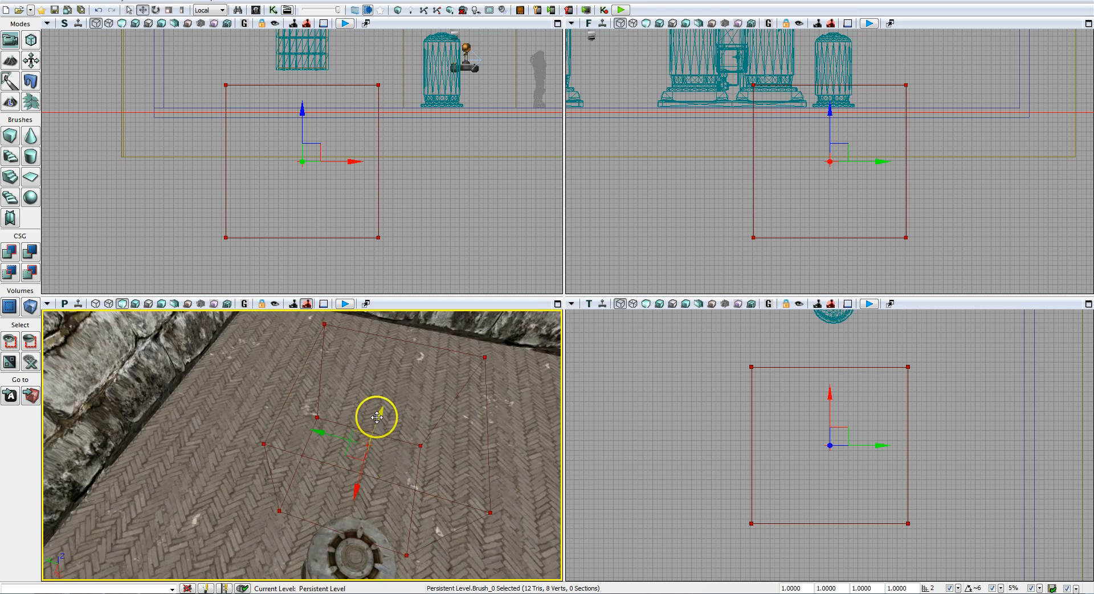
Step: Raise the cube builder brush to floor level and move it about 1508 units in negative Y, over the tiled floor outside the brick room
{"action": "left_click_drag", "start_coordinate": [303, 114], "coordinate": [303, 34]}
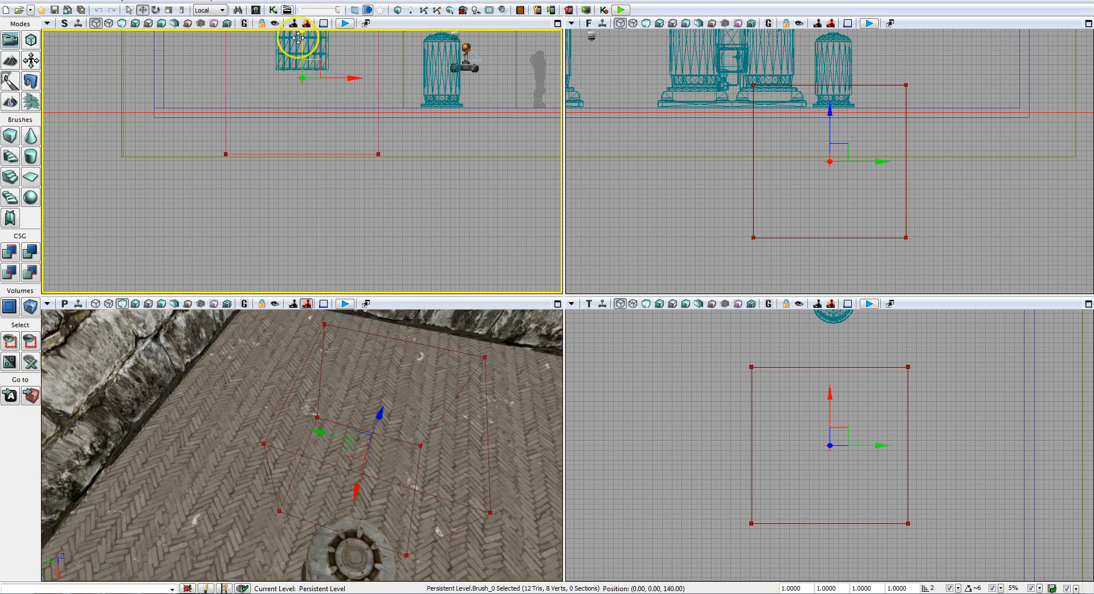
{"action": "scroll", "coordinate": [346, 218], "scroll_direction": "down", "scroll_amount": 2}
{"action": "scroll", "coordinate": [346, 218], "scroll_direction": "down", "scroll_amount": 3}
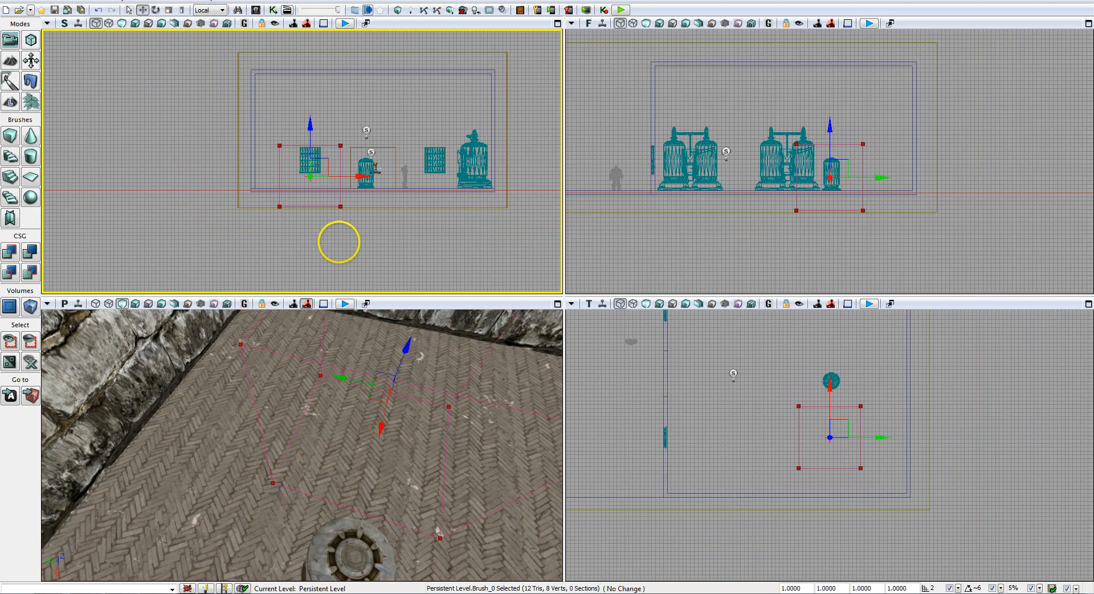
{"action": "scroll", "coordinate": [367, 285], "scroll_direction": "down", "scroll_amount": 2}
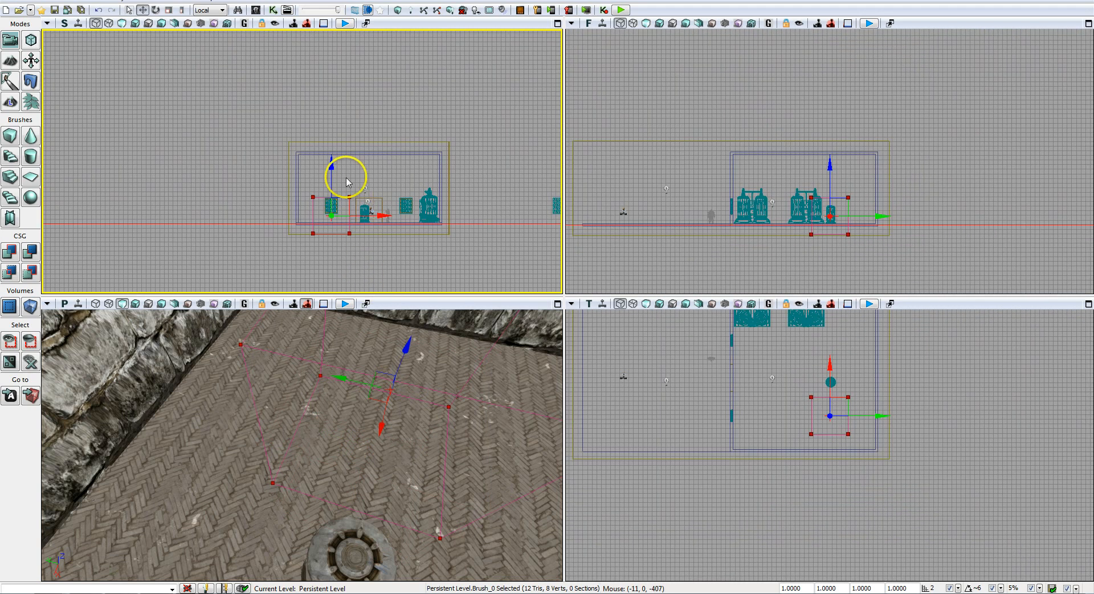
{"action": "mouse_move", "coordinate": [330, 164]}
{"action": "left_mouse_down"}
{"action": "mouse_move", "coordinate": [334, 147]}
{"action": "mouse_move", "coordinate": [332, 155]}
{"action": "left_mouse_up"}
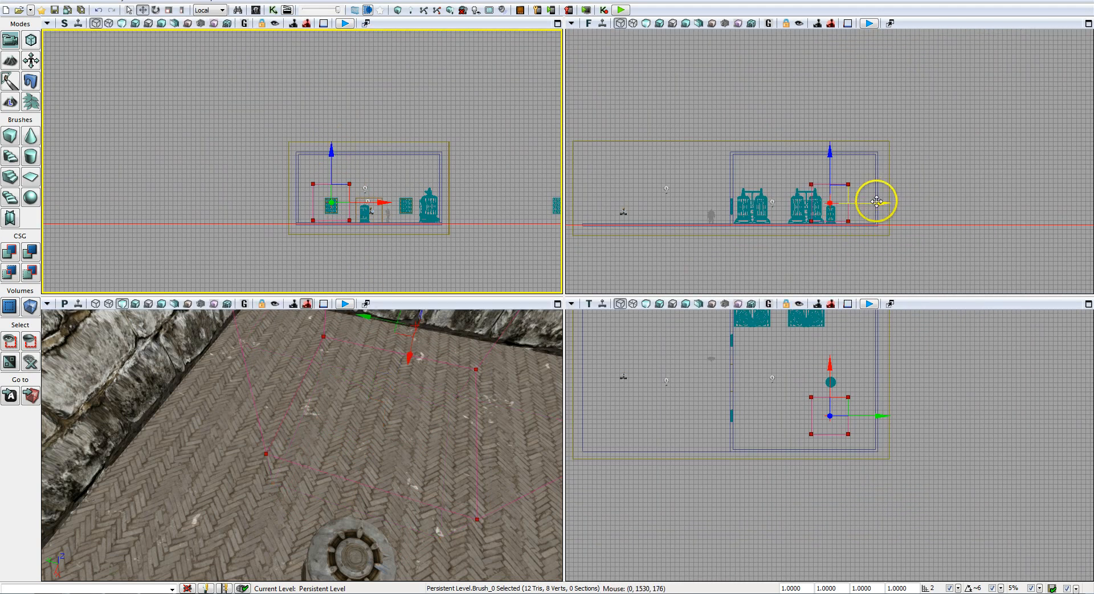
{"action": "left_click", "coordinate": [862, 202]}
{"action": "left_click_drag", "start_coordinate": [862, 201], "coordinate": [659, 203]}
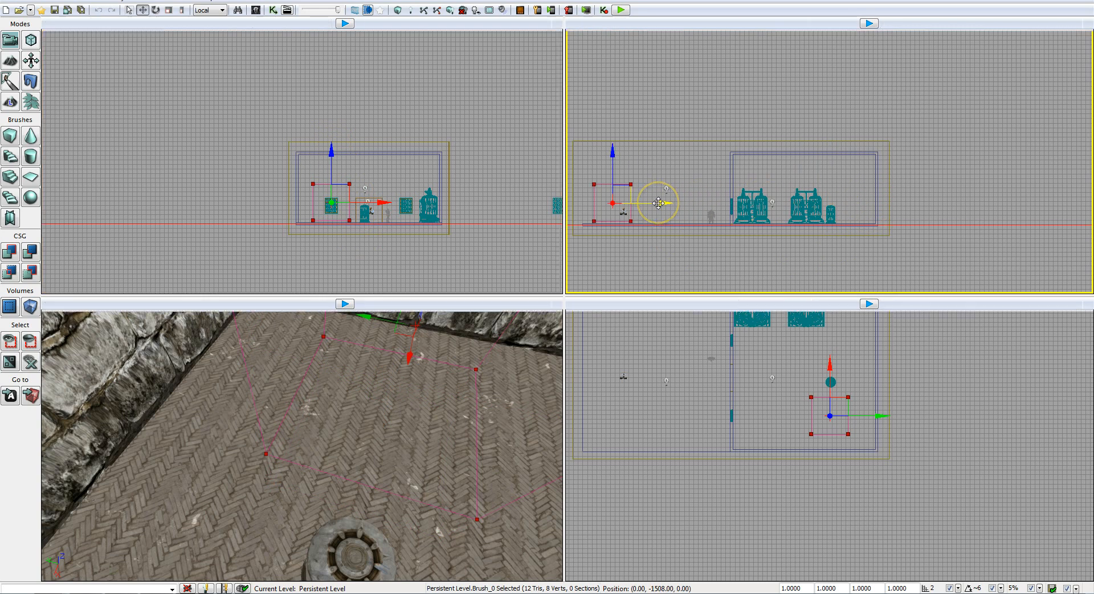
Step: Scale the builder brush down uniformly to about half its size and lower it to just above the tiled floor
{"action": "key", "text": "space"}
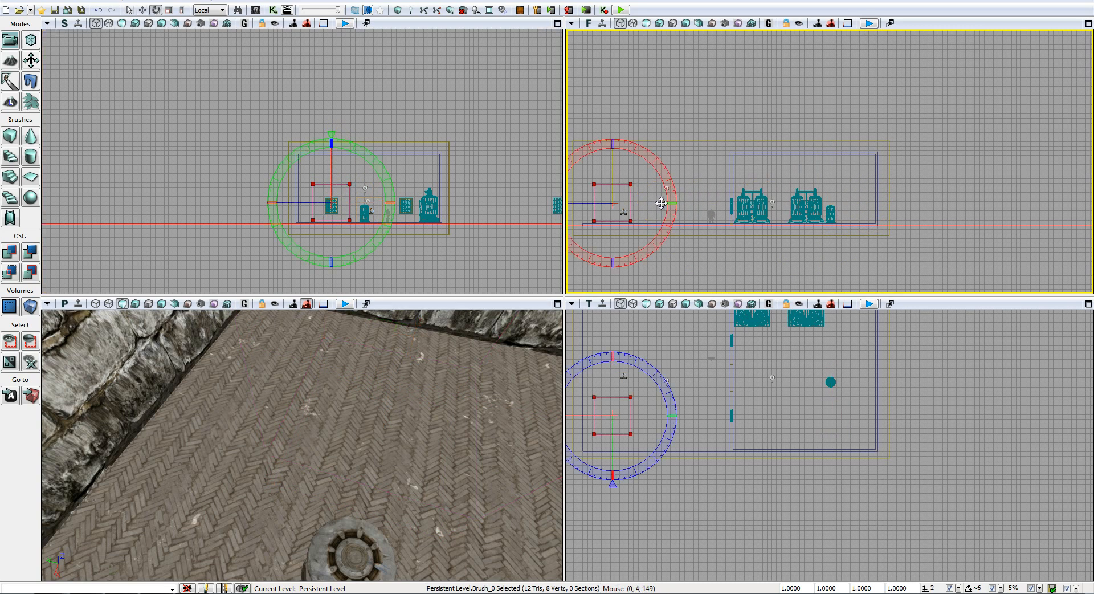
{"action": "key", "text": "space"}
{"action": "left_click_drag", "start_coordinate": [669, 204], "coordinate": [643, 160]}
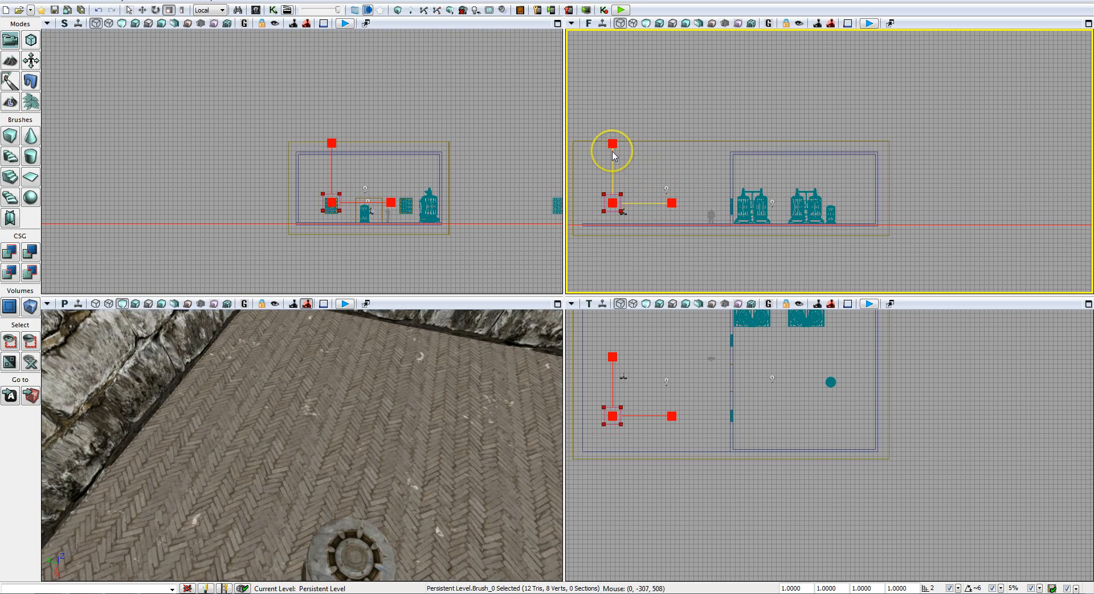
{"action": "key", "text": "space"}
{"action": "left_click_drag", "start_coordinate": [613, 150], "coordinate": [612, 162]}
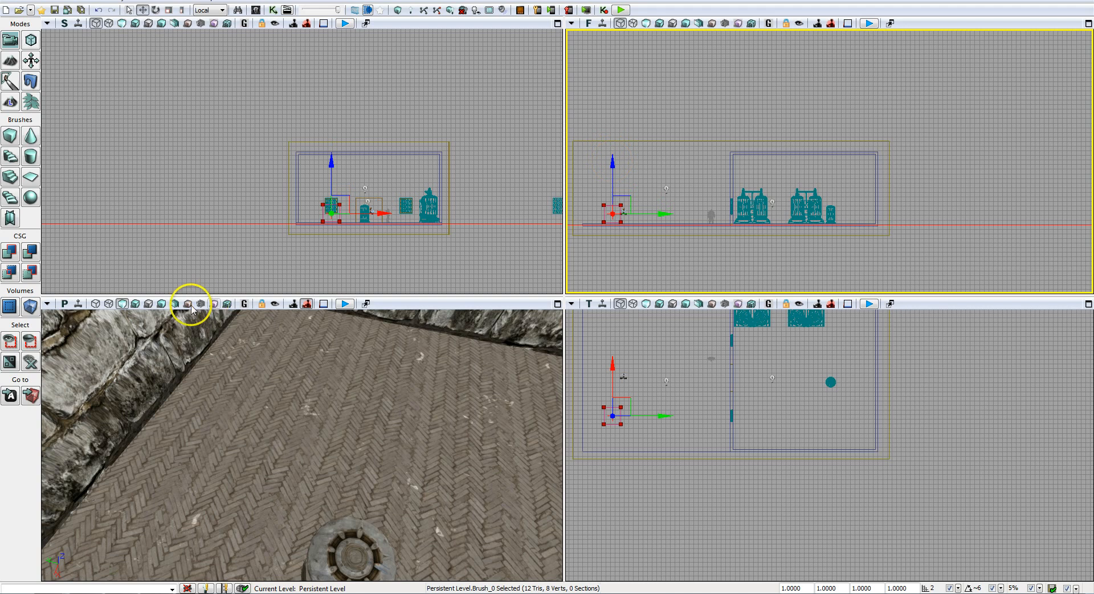
Step: Go to the builder brush and add it as a solid cube above the tiled floor
{"action": "left_click", "coordinate": [33, 395]}
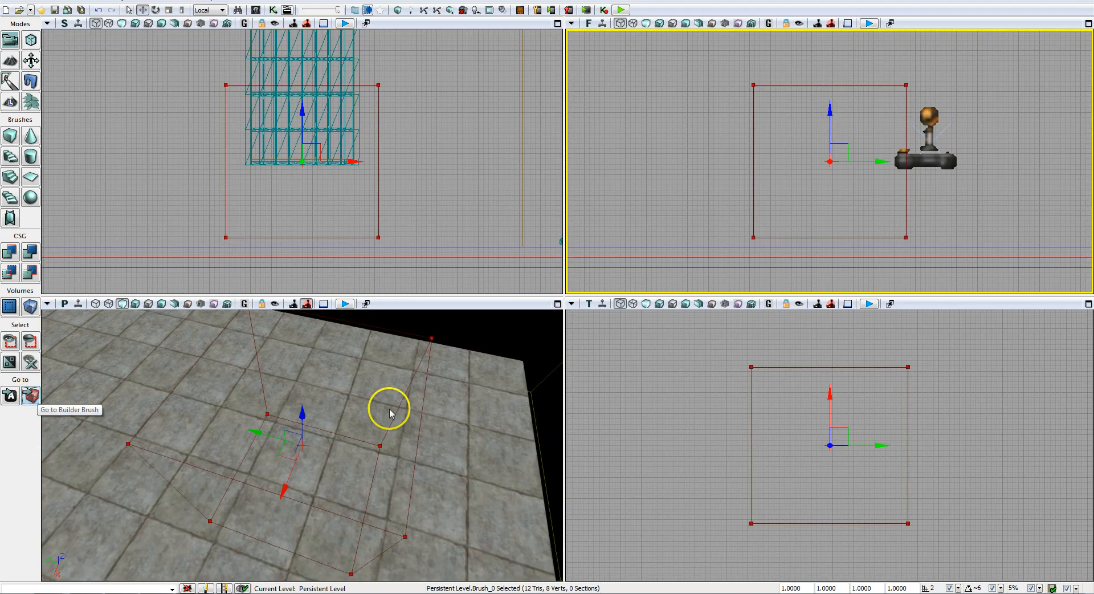
{"action": "mouse_move", "coordinate": [391, 408]}
{"action": "left_mouse_down"}
{"action": "mouse_move", "coordinate": [357, 367]}
{"action": "mouse_move", "coordinate": [354, 394]}
{"action": "mouse_move", "coordinate": [301, 367]}
{"action": "mouse_move", "coordinate": [465, 366]}
{"action": "mouse_move", "coordinate": [391, 409]}
{"action": "left_mouse_up"}
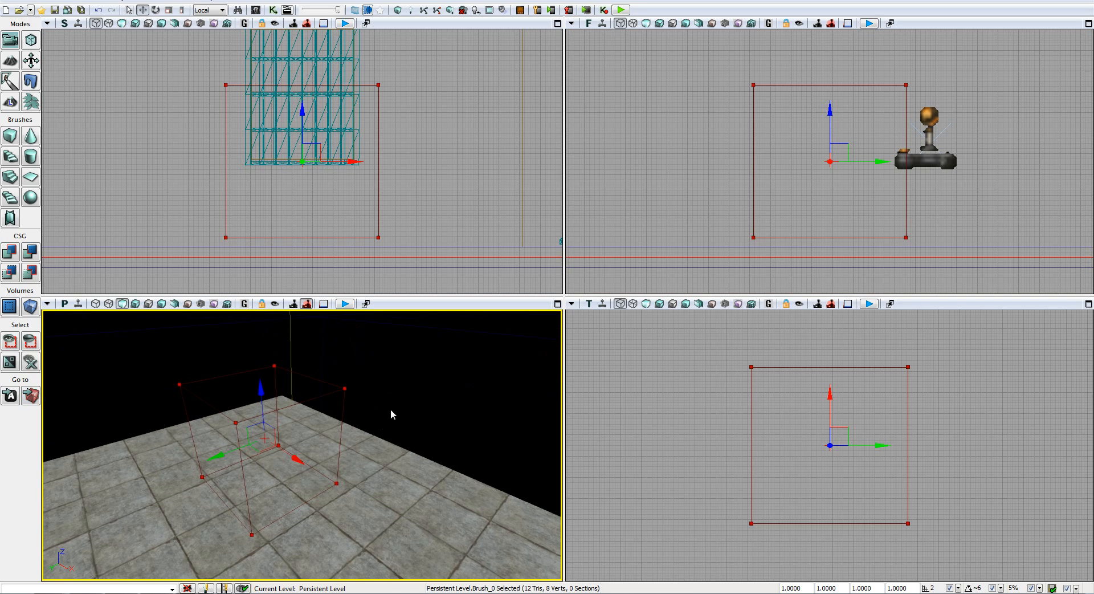
{"action": "key", "text": "ctrl+a"}
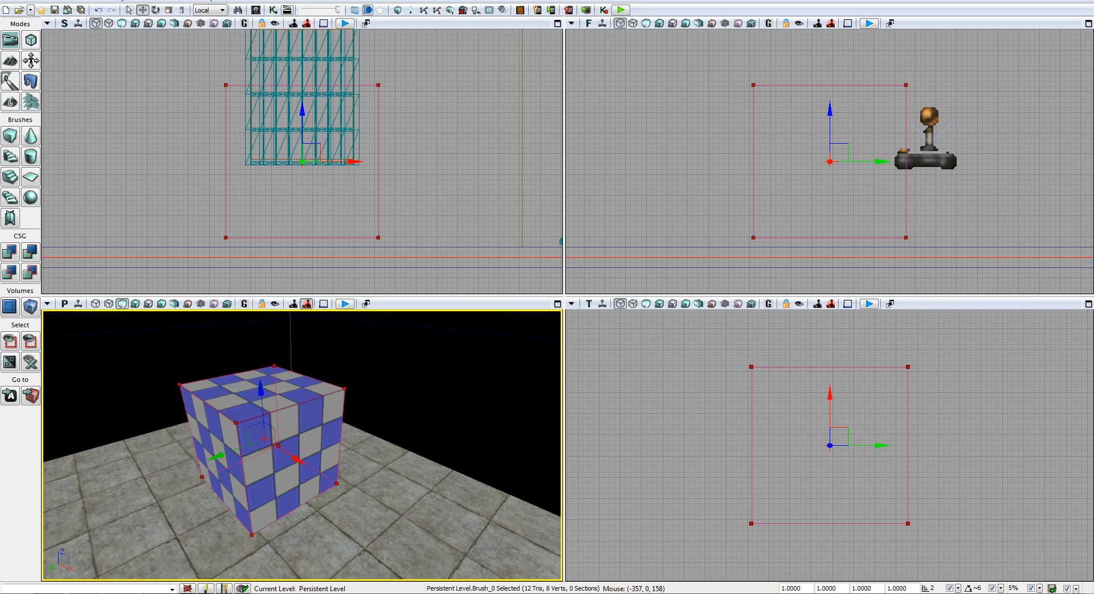
Step: Filter the Content Browser to Materials instead of Static Meshes and clear the "window" search text
{"action": "left_click", "coordinate": [255, 11]}
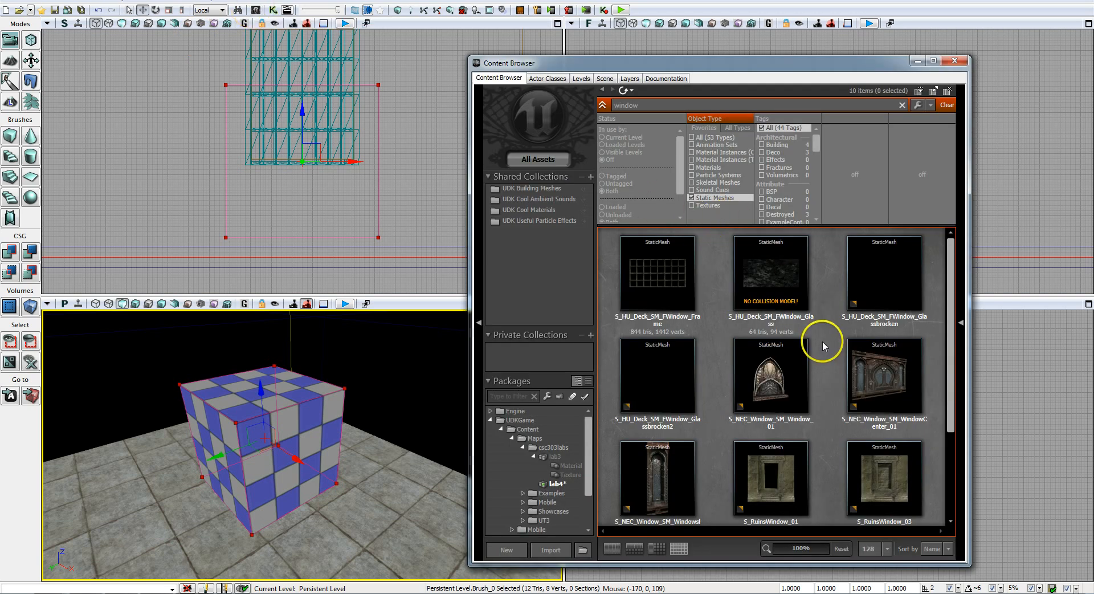
{"action": "left_click", "coordinate": [692, 197]}
{"action": "left_click", "coordinate": [692, 167]}
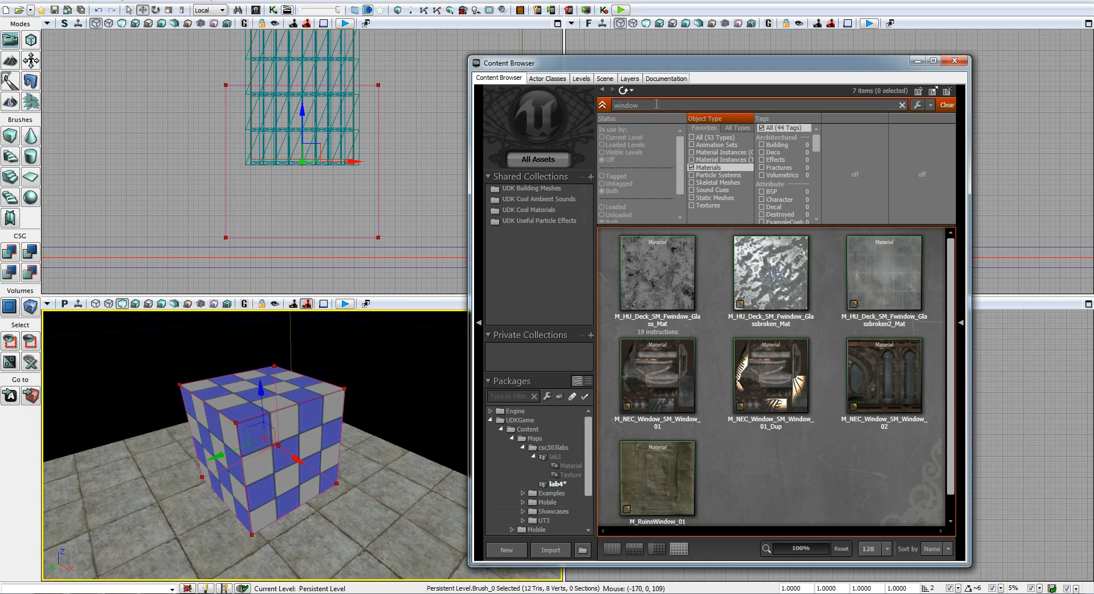
{"action": "key", "text": "BackSpace"}
{"action": "key", "text": "BackSpace"}
{"action": "key", "text": "BackSpace"}
{"action": "key", "text": "BackSpace"}
{"action": "key", "text": "BackSpace"}
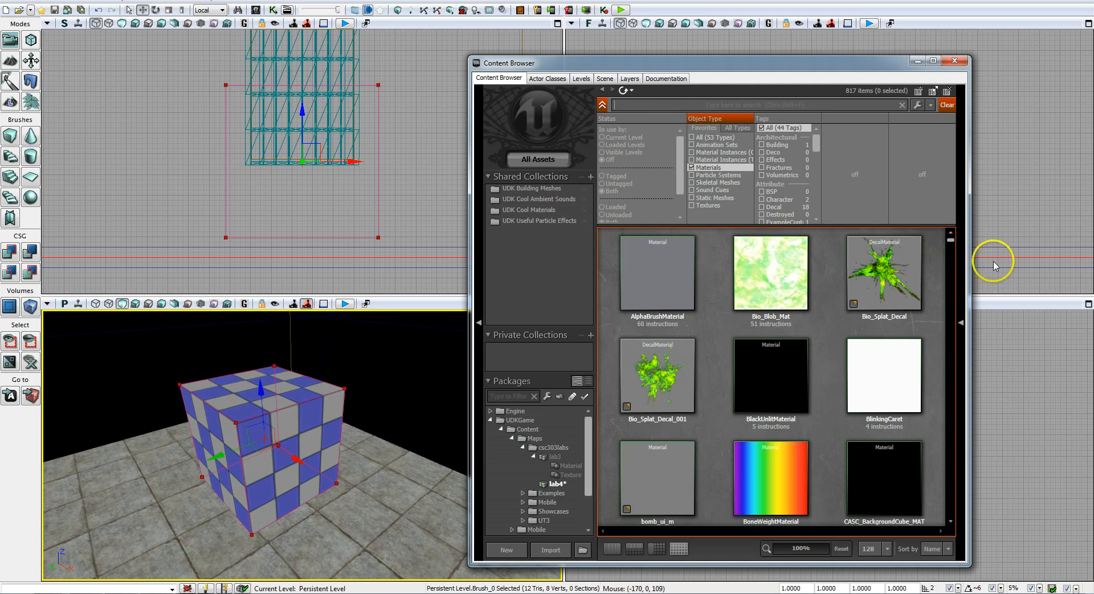
Step: Apply the M_HU_Deck_Goo_Non_Trans material to one side face of the new cube
{"action": "left_click_drag", "start_coordinate": [953, 238], "coordinate": [949, 339]}
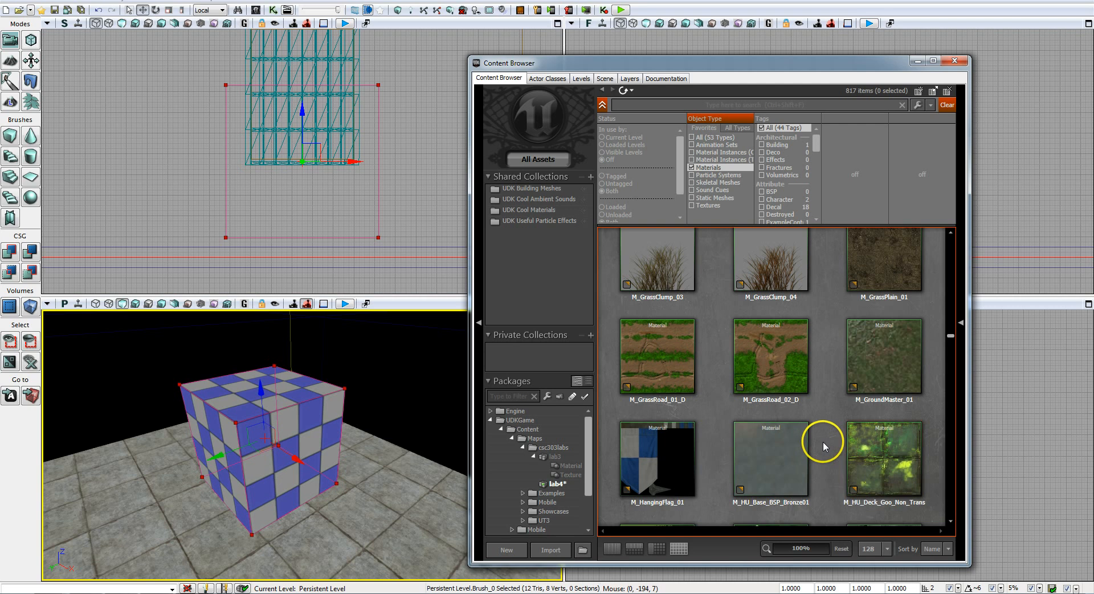
{"action": "left_click_drag", "start_coordinate": [892, 453], "coordinate": [306, 446]}
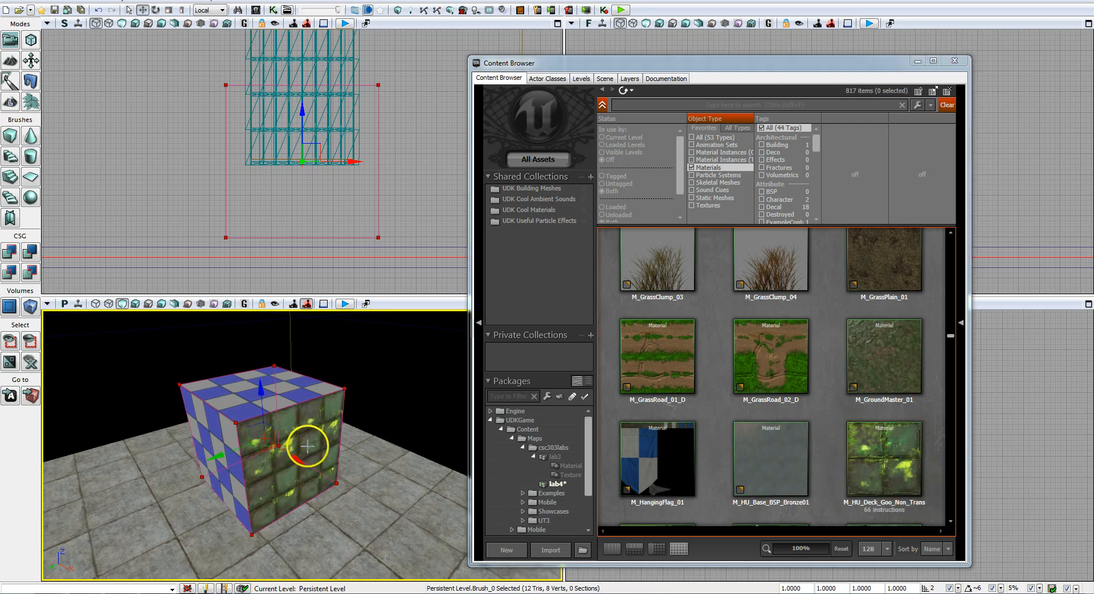
{"action": "right_click", "coordinate": [305, 446]}
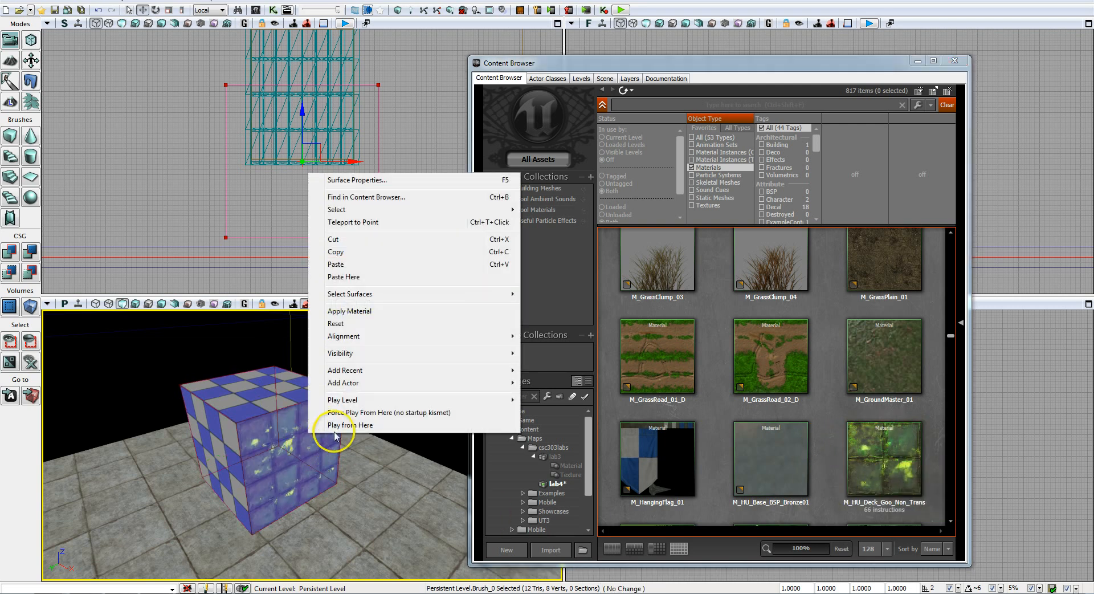
{"action": "left_click", "coordinate": [303, 435]}
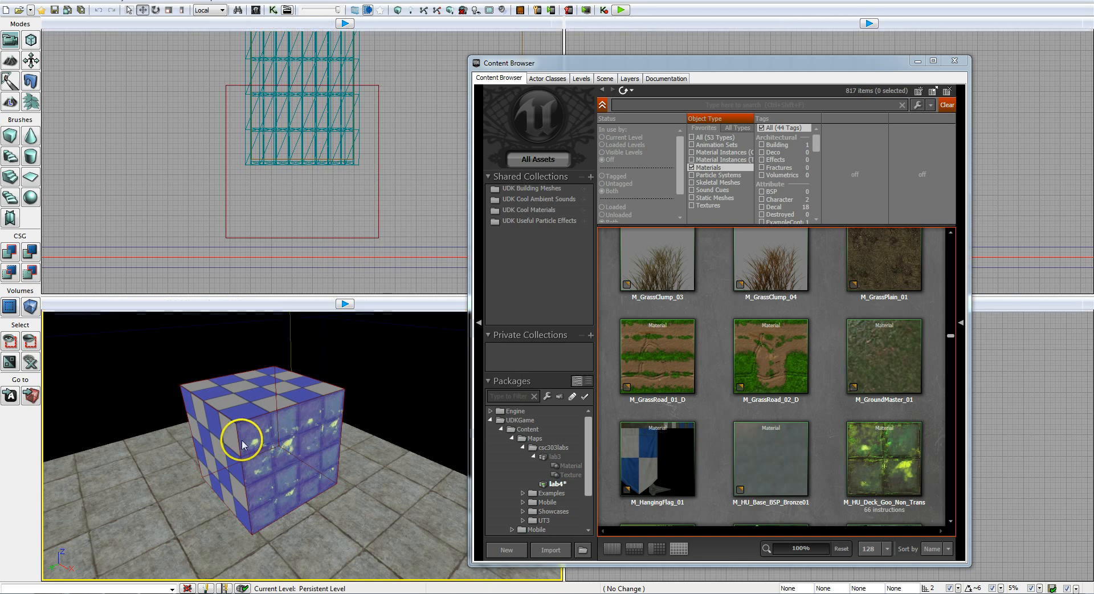
Step: Apply the same M_HU_Deck_Goo_Non_Trans material to the cube's top and its remaining side faces
{"action": "left_click", "coordinate": [224, 442], "text": "alt"}
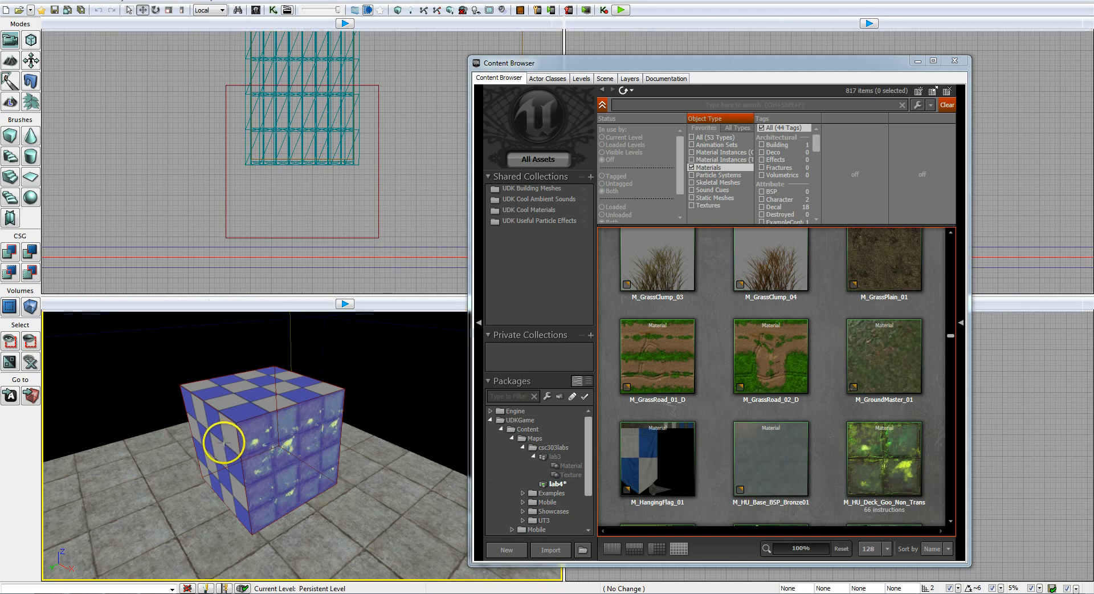
{"action": "right_click_drag", "start_coordinate": [224, 442], "coordinate": [320, 440]}
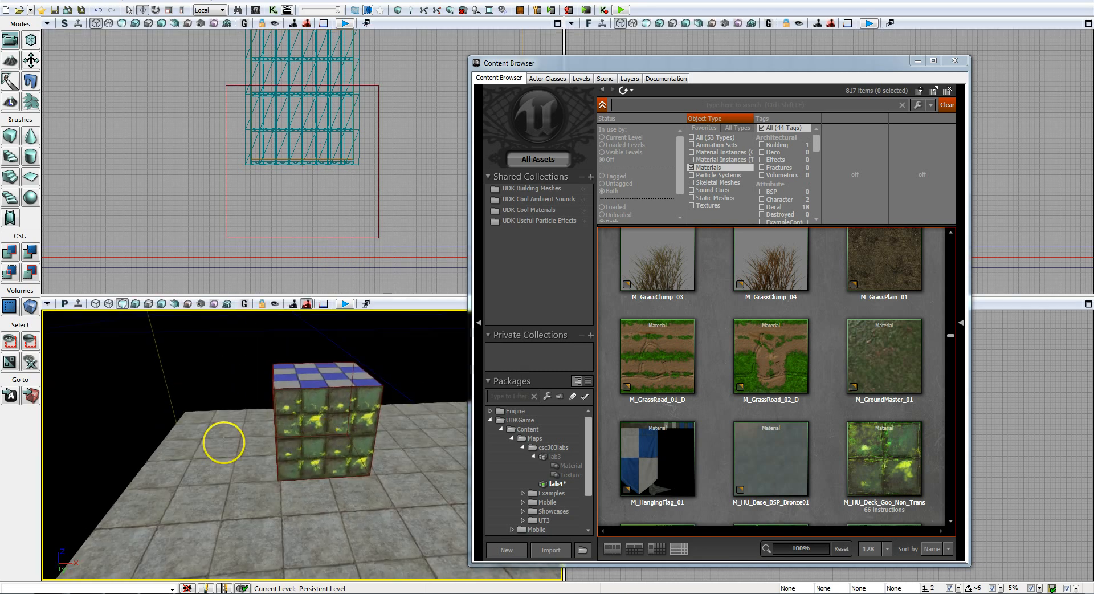
{"action": "left_click", "coordinate": [316, 380], "text": "alt"}
{"action": "right_click_drag", "start_coordinate": [316, 379], "coordinate": [373, 408]}
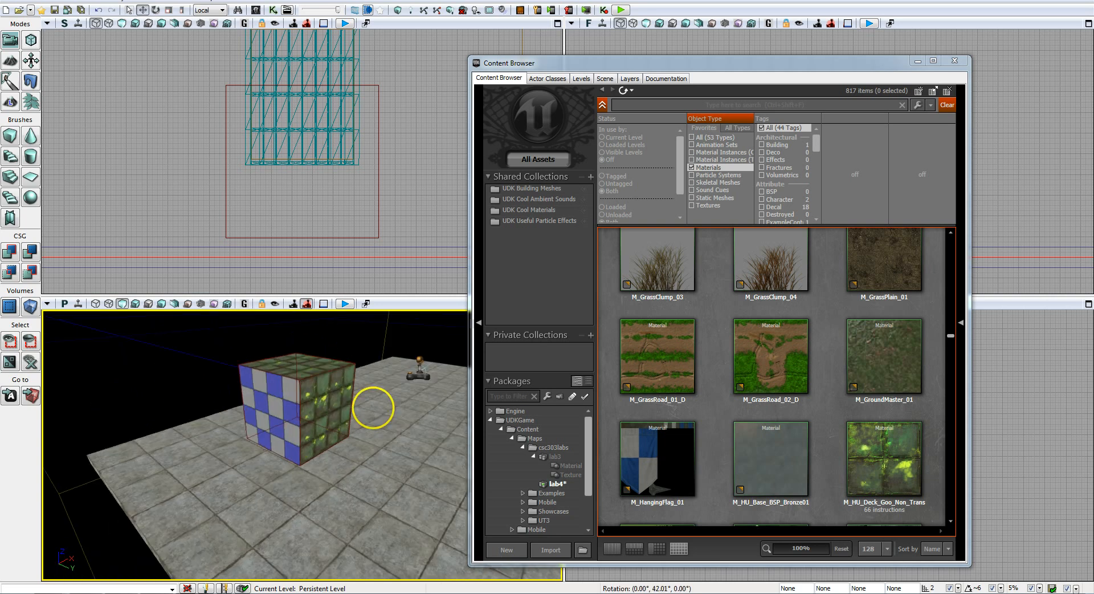
{"action": "left_click", "coordinate": [285, 419], "text": "alt"}
{"action": "right_click_drag", "start_coordinate": [285, 419], "coordinate": [314, 421]}
{"action": "left_click", "coordinate": [315, 423], "text": "alt"}
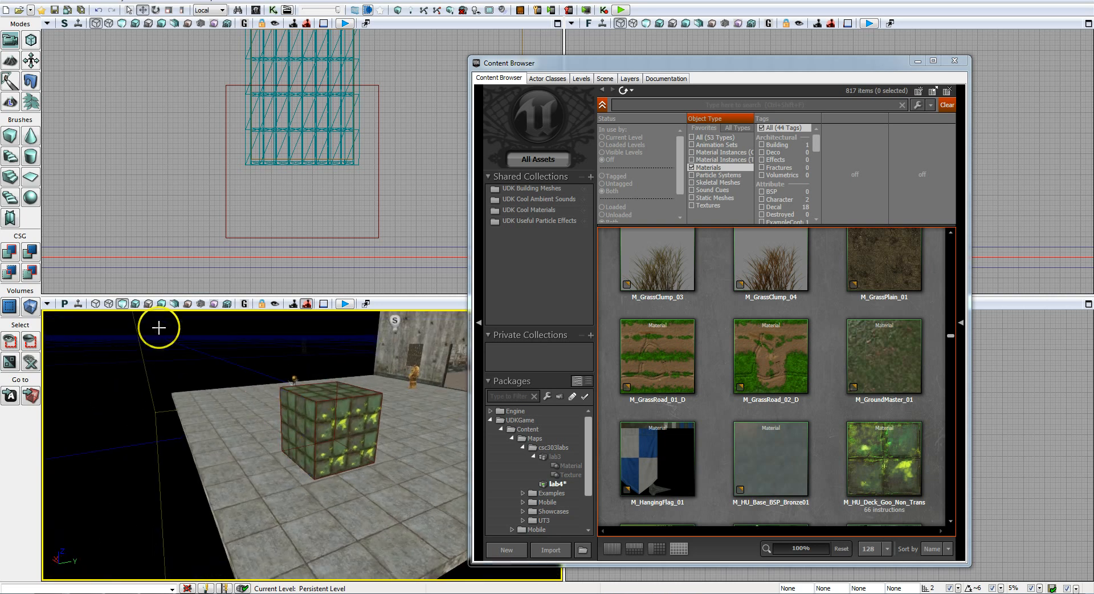
{"action": "right_click_drag", "start_coordinate": [298, 452], "coordinate": [257, 435]}
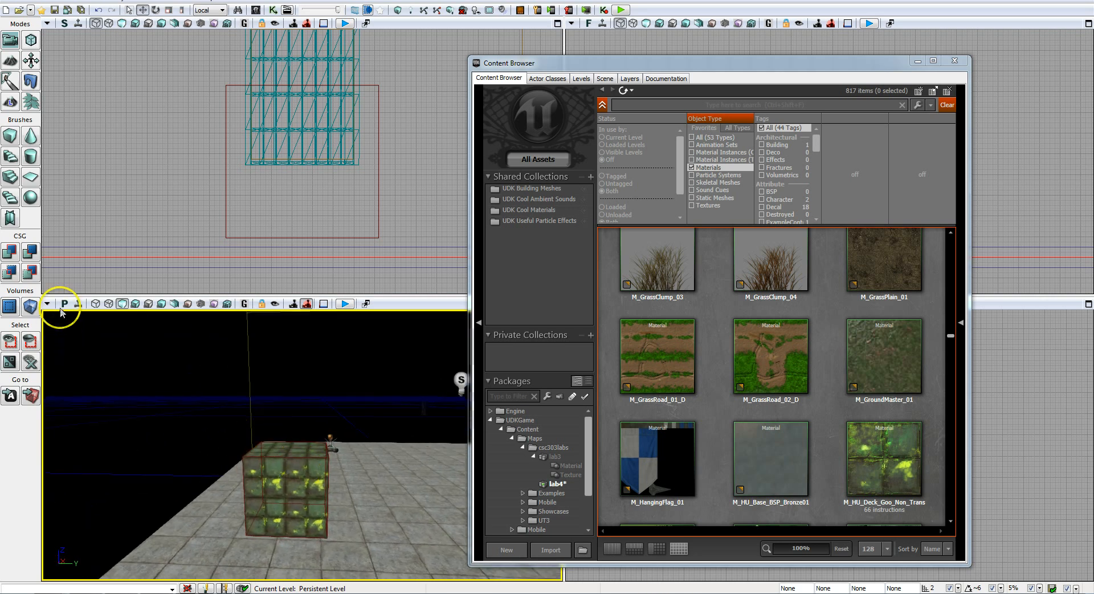
Step: Close the Content Browser, then in brush wireframe move the builder brush aside along Y and select the added cube brush
{"action": "left_click", "coordinate": [958, 62]}
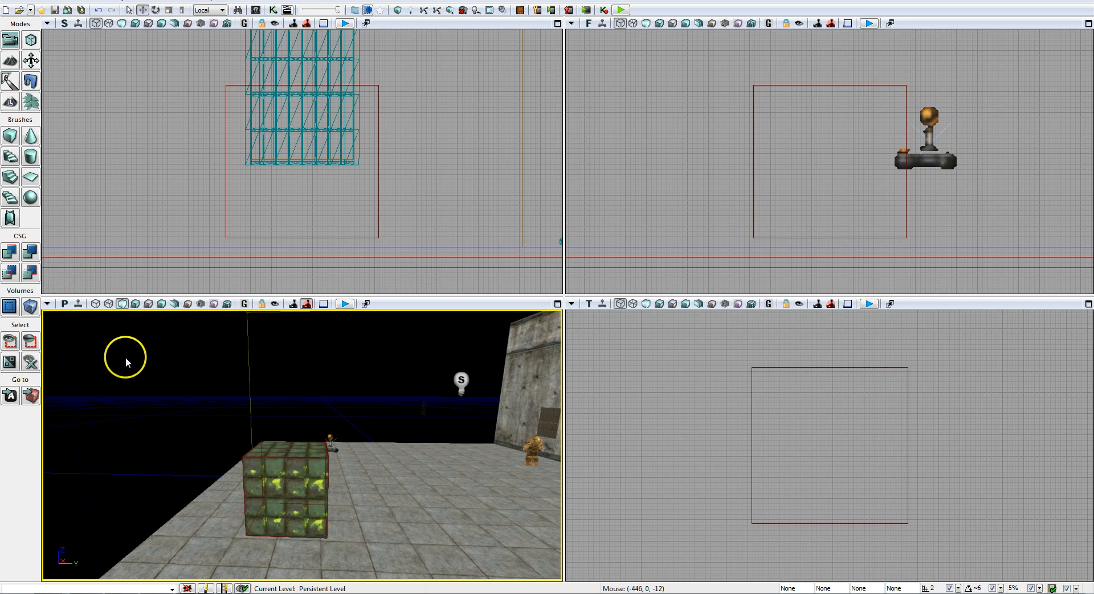
{"action": "left_click", "coordinate": [95, 303]}
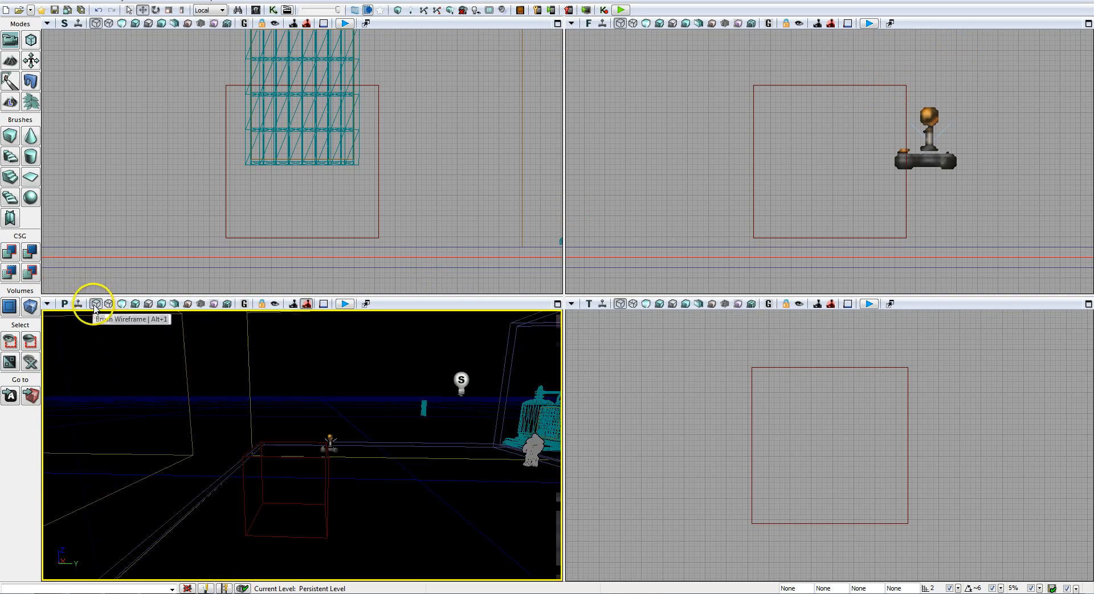
{"action": "left_click", "coordinate": [326, 479]}
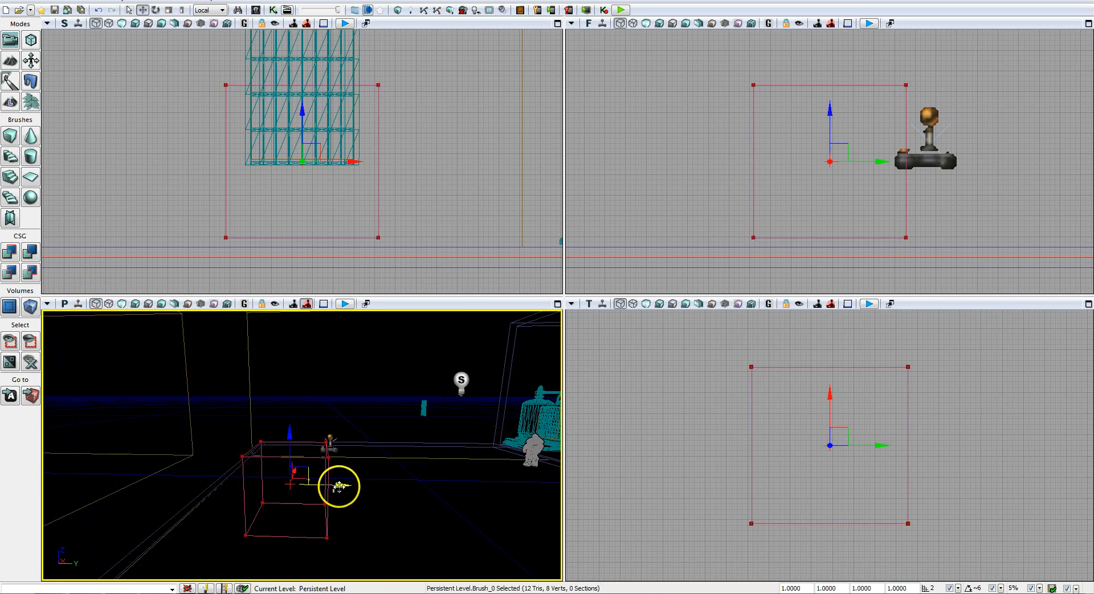
{"action": "left_click_drag", "start_coordinate": [340, 487], "coordinate": [513, 491]}
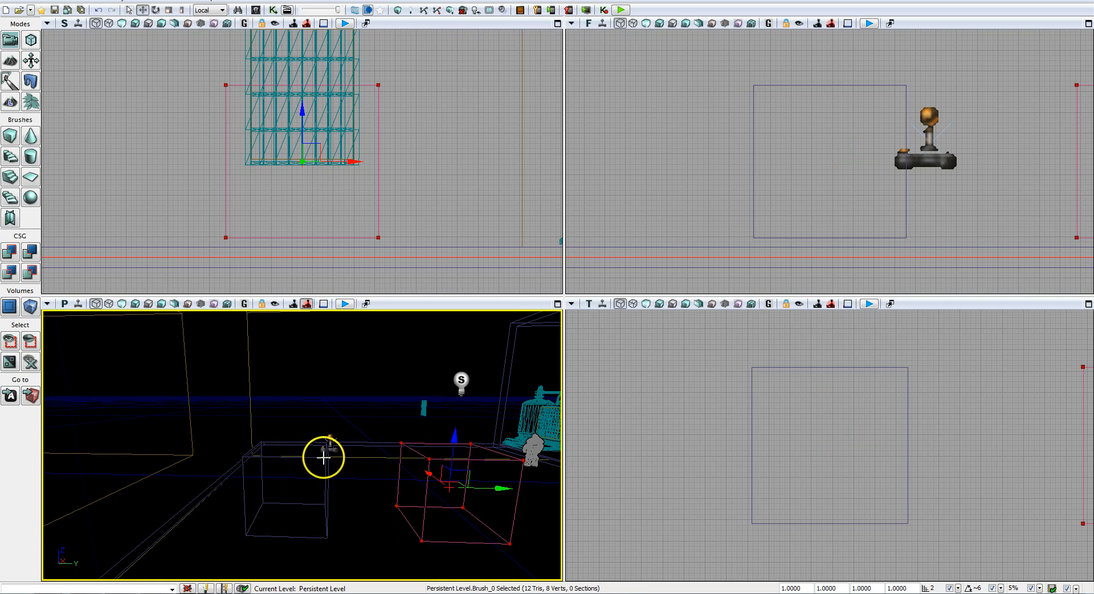
{"action": "mouse_move", "coordinate": [326, 482]}
{"action": "left_mouse_down"}
{"action": "mouse_move", "coordinate": [320, 459]}
{"action": "mouse_move", "coordinate": [316, 487]}
{"action": "left_mouse_up"}
{"action": "left_click", "coordinate": [362, 435]}
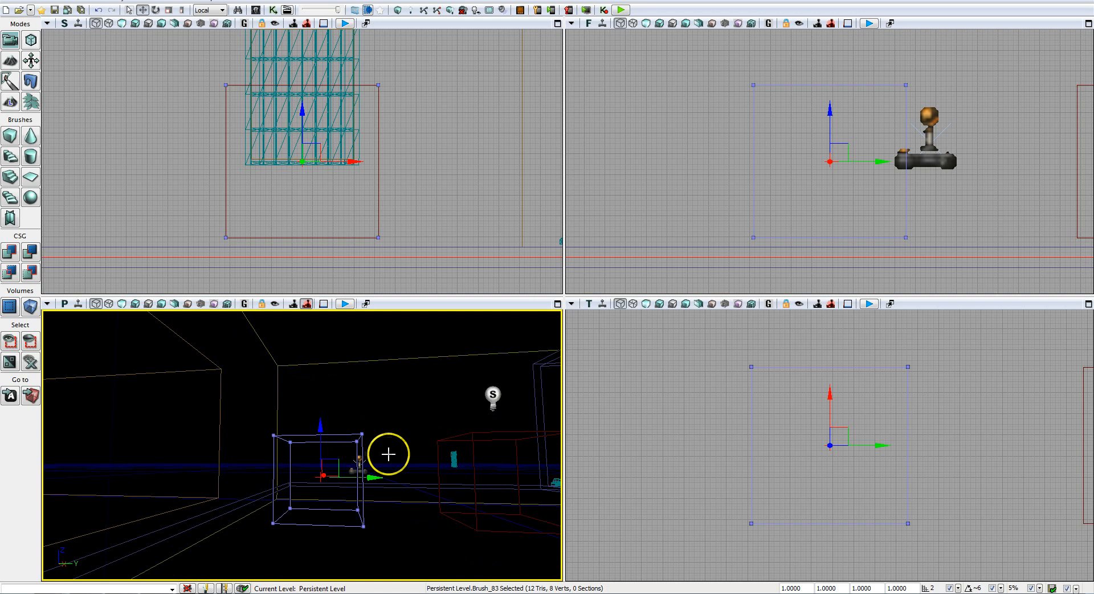
Step: Move the selected goo-textured cube brush's pivot to one of its upper corner vertices
{"action": "mouse_move", "coordinate": [417, 449]}
{"action": "right_mouse_down"}
{"action": "mouse_move", "coordinate": [398, 460]}
{"action": "mouse_move", "coordinate": [416, 447]}
{"action": "right_mouse_up"}
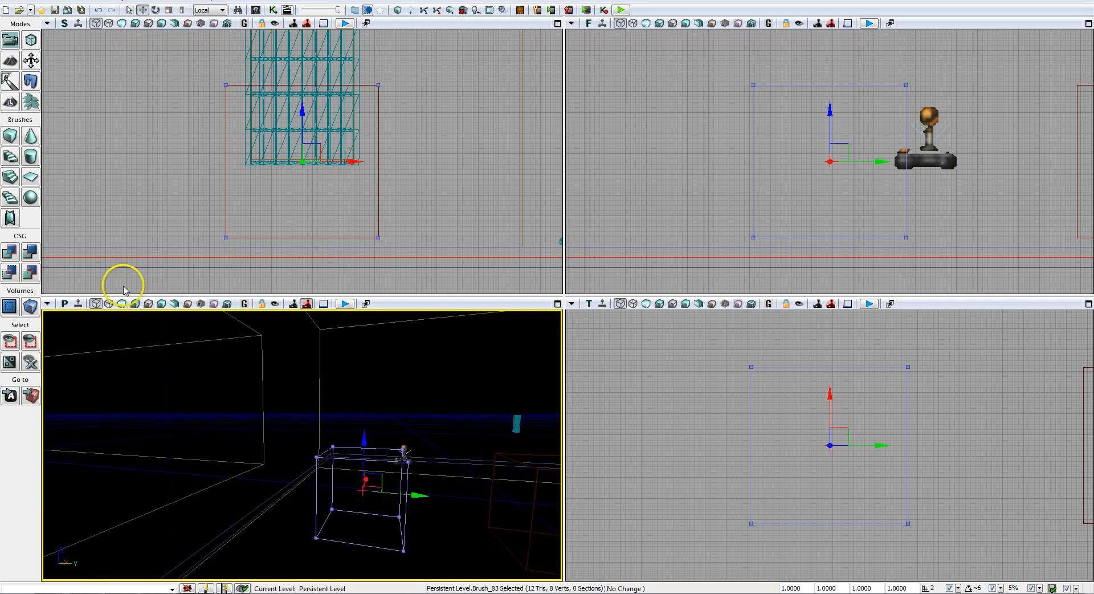
{"action": "left_click", "coordinate": [121, 304]}
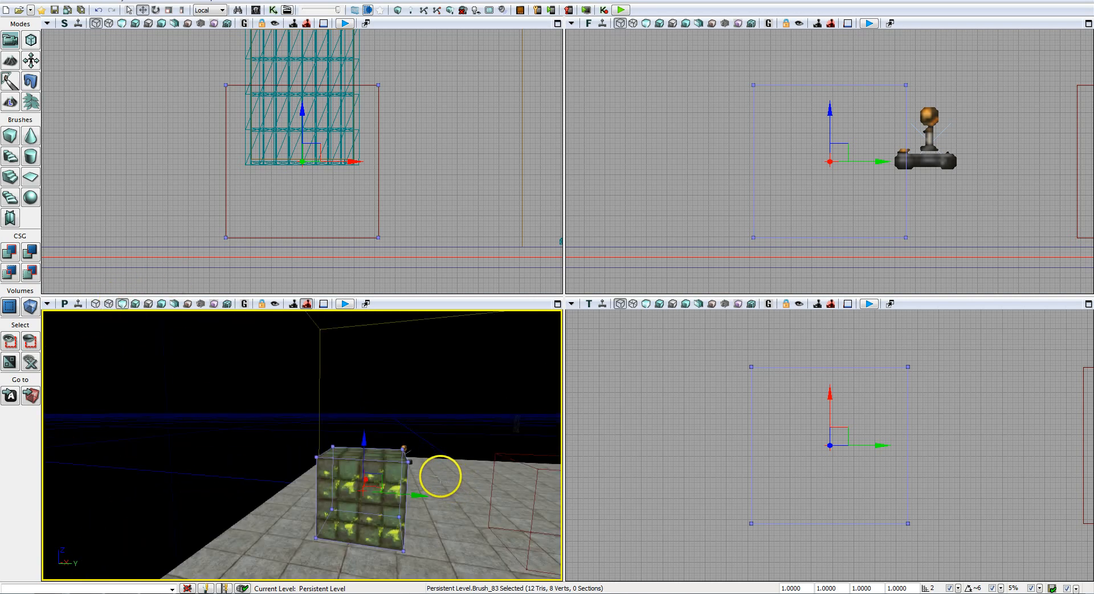
{"action": "middle_click", "coordinate": [319, 462]}
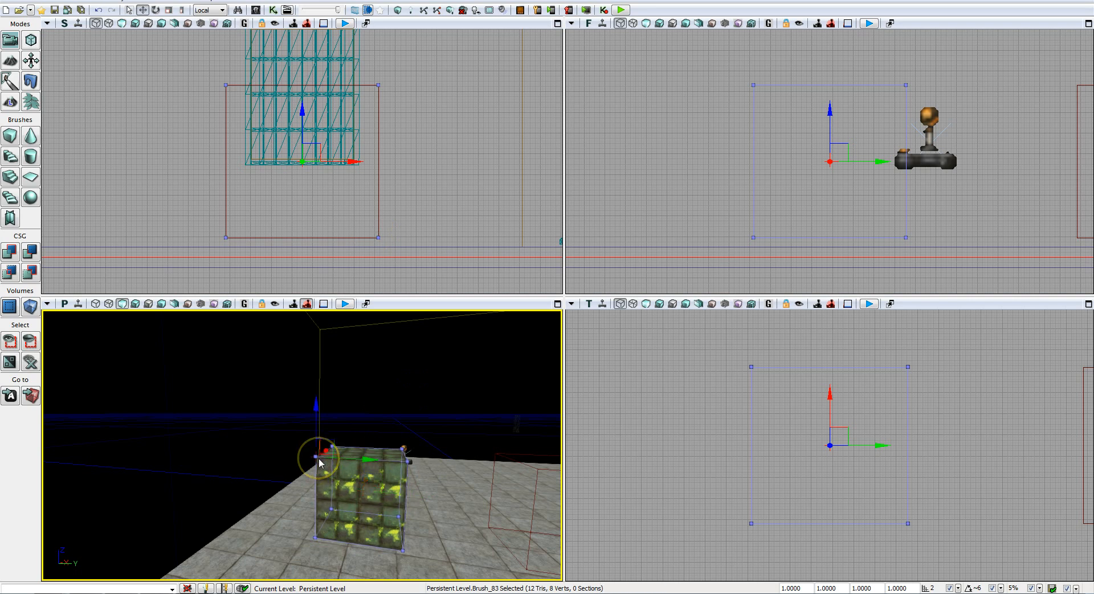
{"action": "right_click_drag", "start_coordinate": [341, 483], "coordinate": [397, 500]}
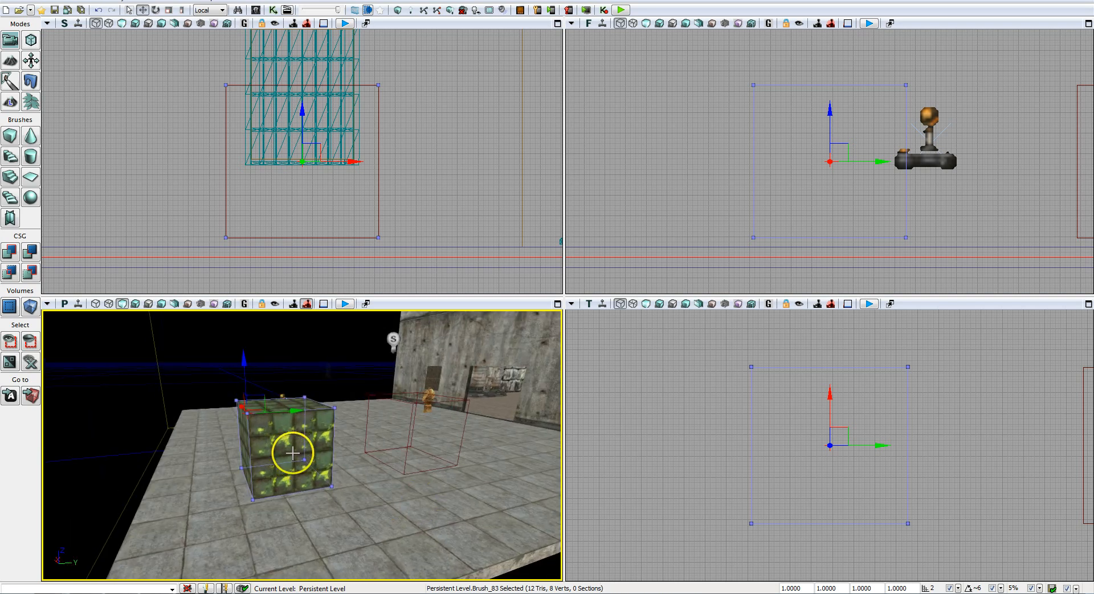
Step: Convert the cube brush to a static mesh named MyMesh in package MyPackage with the grouping Meshes
{"action": "left_click", "coordinate": [95, 303]}
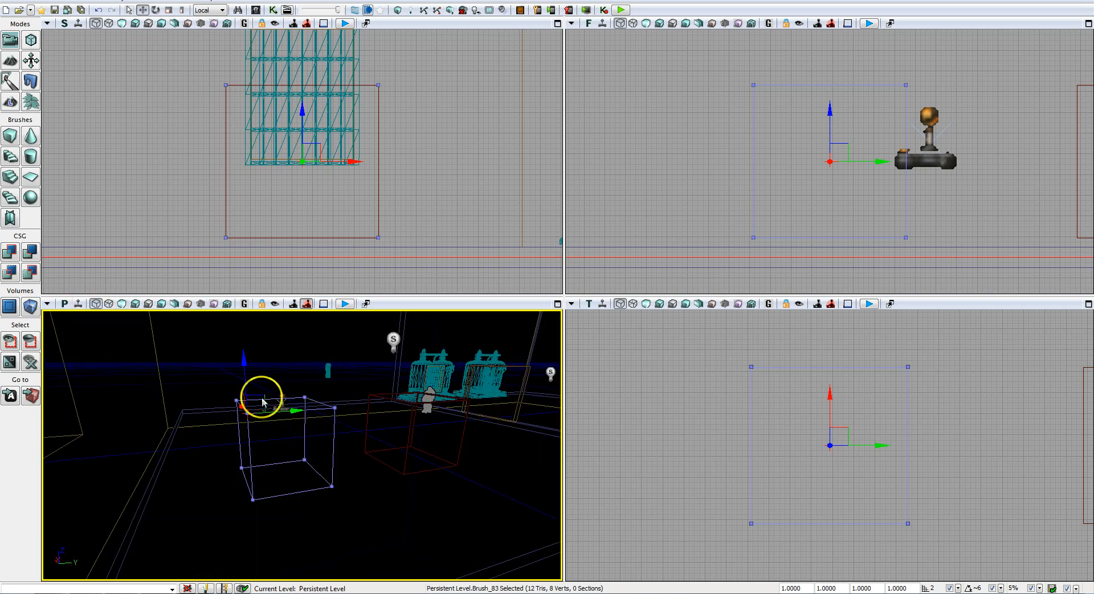
{"action": "right_click", "coordinate": [334, 432]}
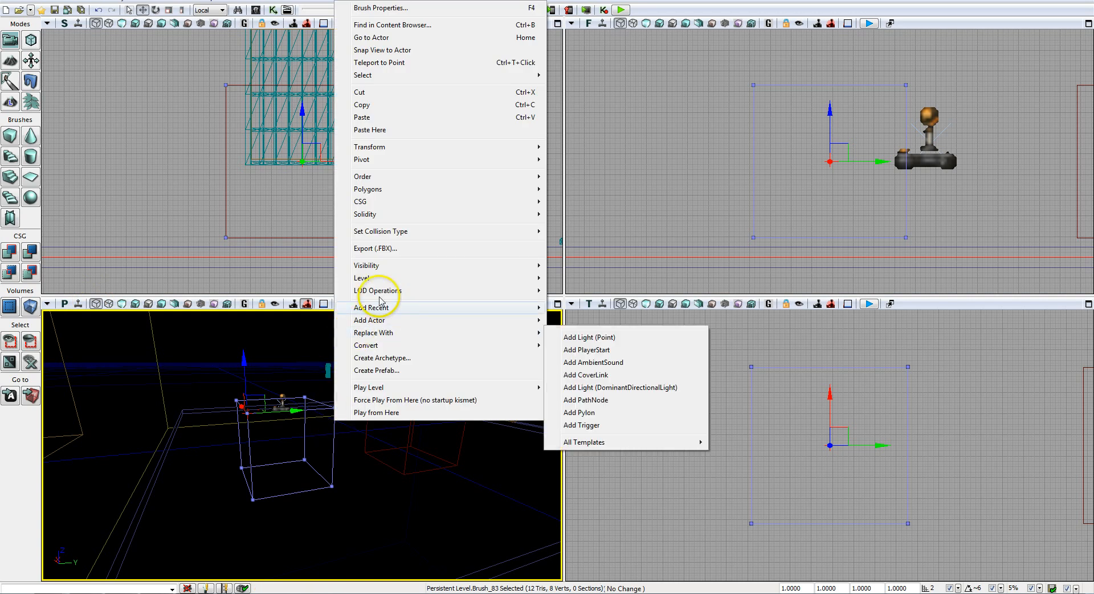
{"action": "mouse_move", "coordinate": [386, 287]}
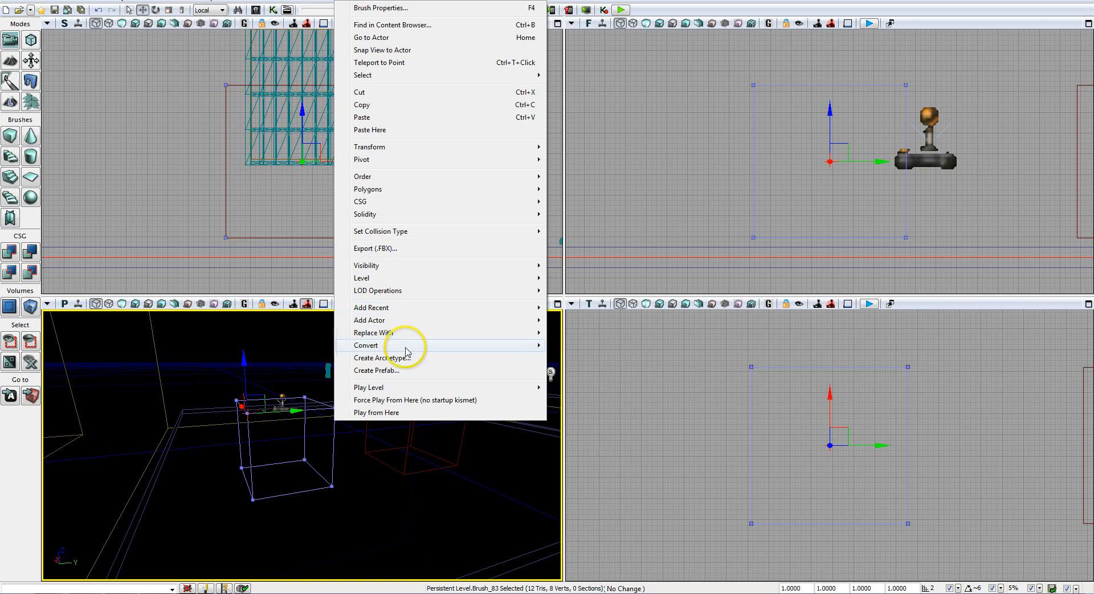
{"action": "mouse_move", "coordinate": [407, 352]}
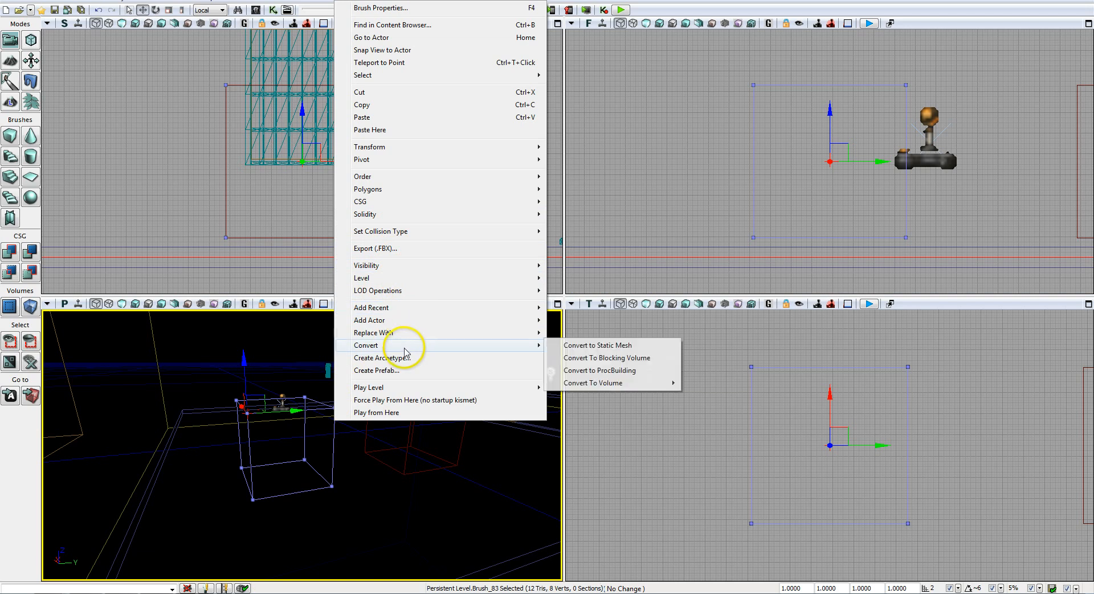
{"action": "left_click", "coordinate": [588, 346]}
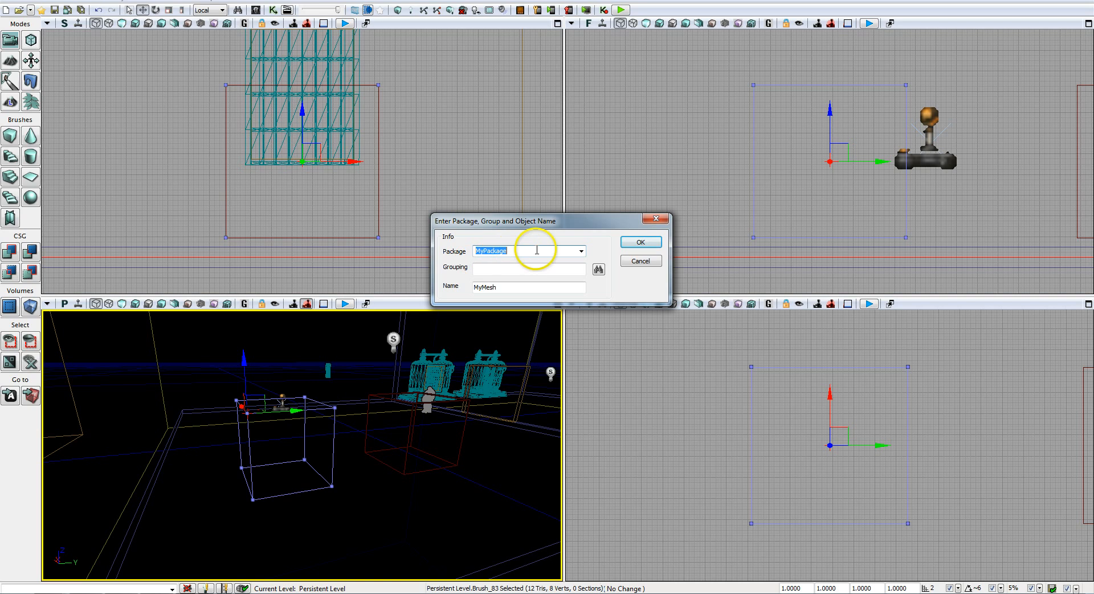
{"action": "left_click", "coordinate": [487, 269]}
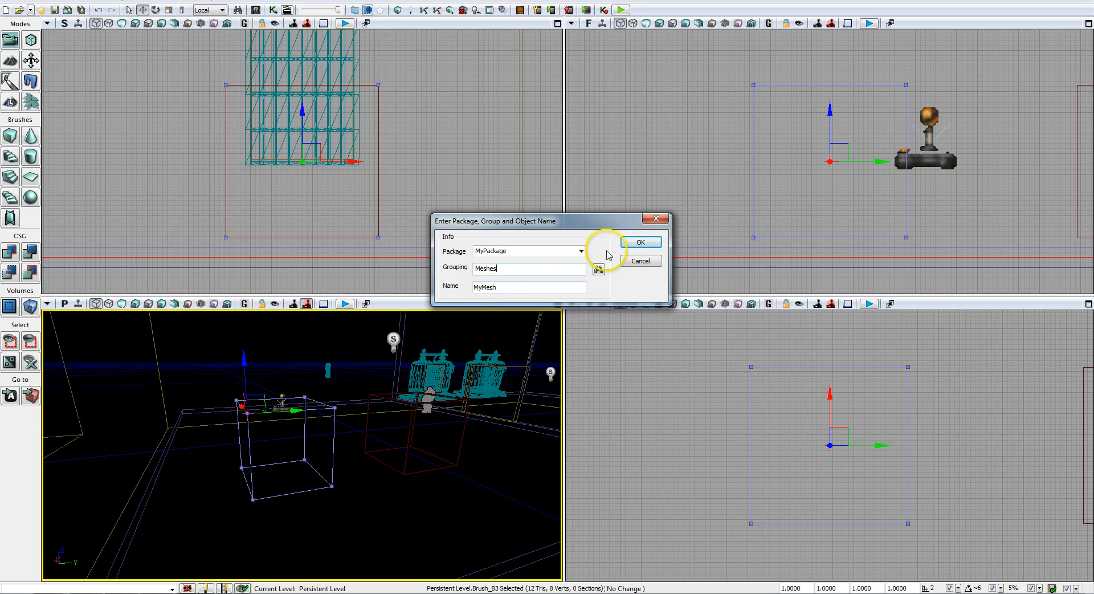
{"action": "left_click", "coordinate": [653, 244]}
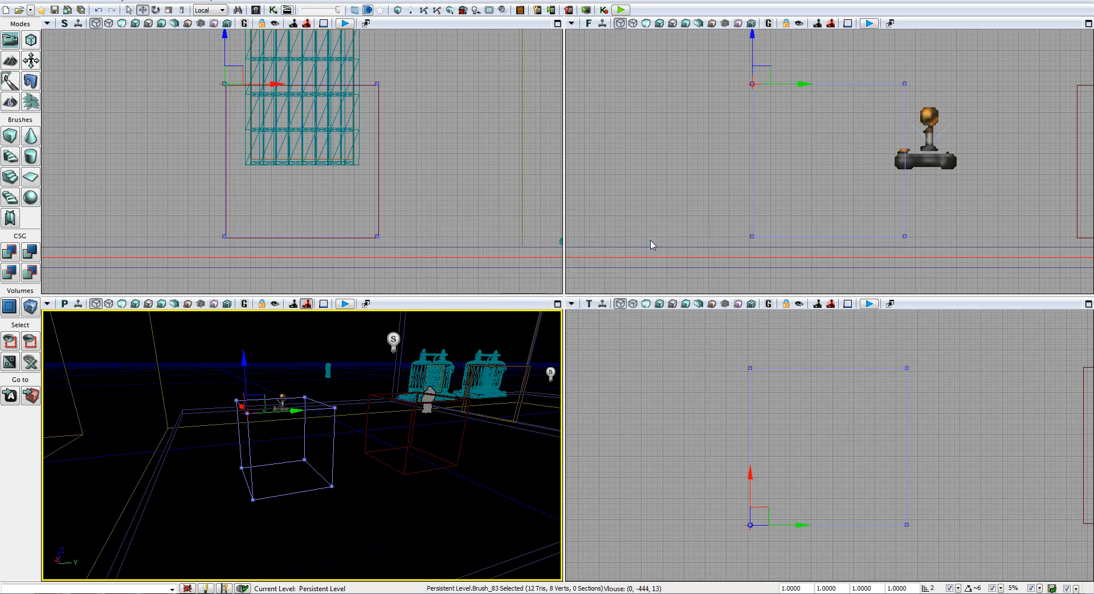
Step: Search all assets in the Content Browser for "MyMesh" with every object type included instead of only Materials
{"action": "left_click", "coordinate": [272, 11]}
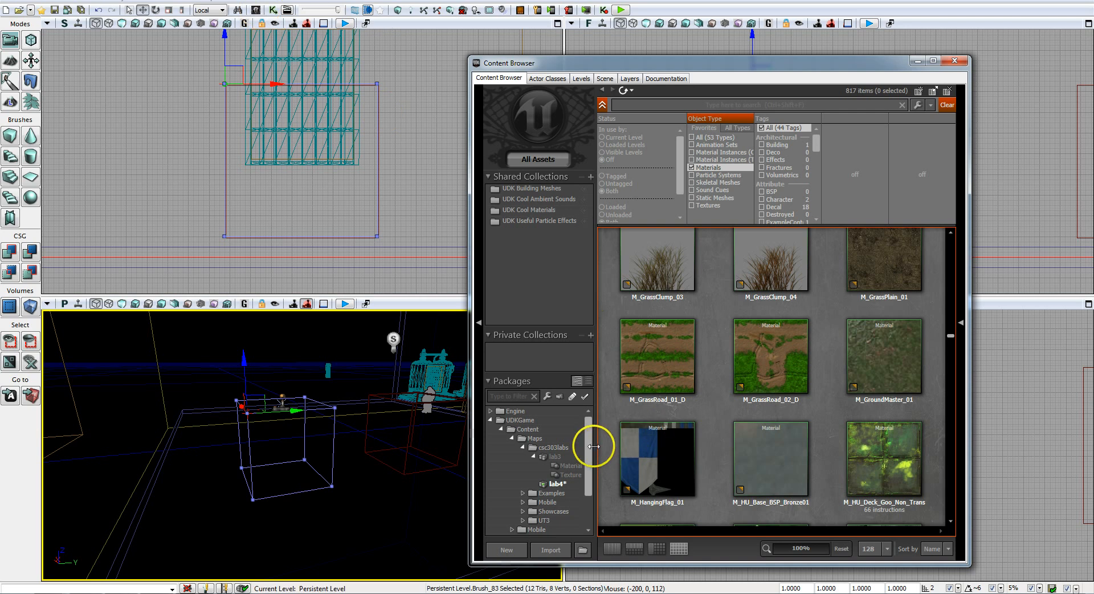
{"action": "left_click", "coordinate": [562, 485]}
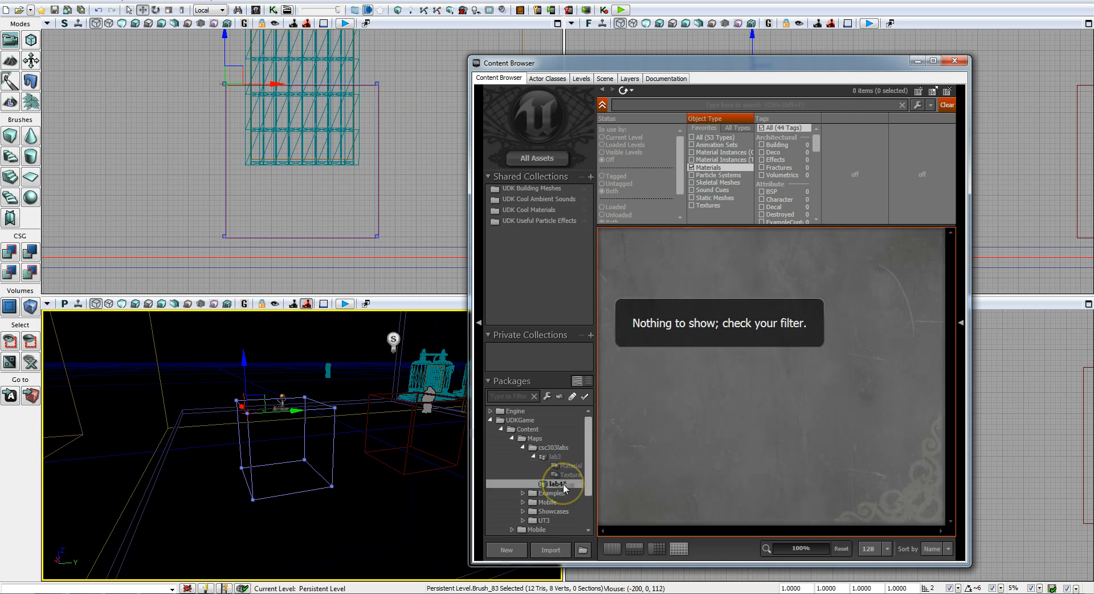
{"action": "left_click", "coordinate": [692, 168]}
{"action": "left_click", "coordinate": [692, 138]}
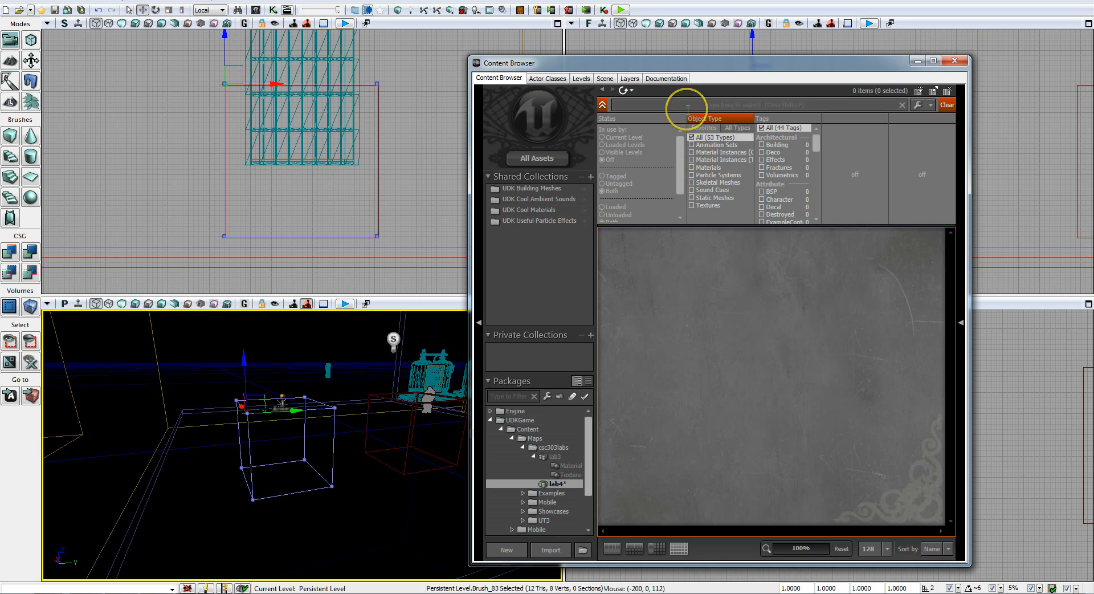
{"action": "left_click", "coordinate": [688, 109]}
{"action": "type", "text": "MyMesh"}
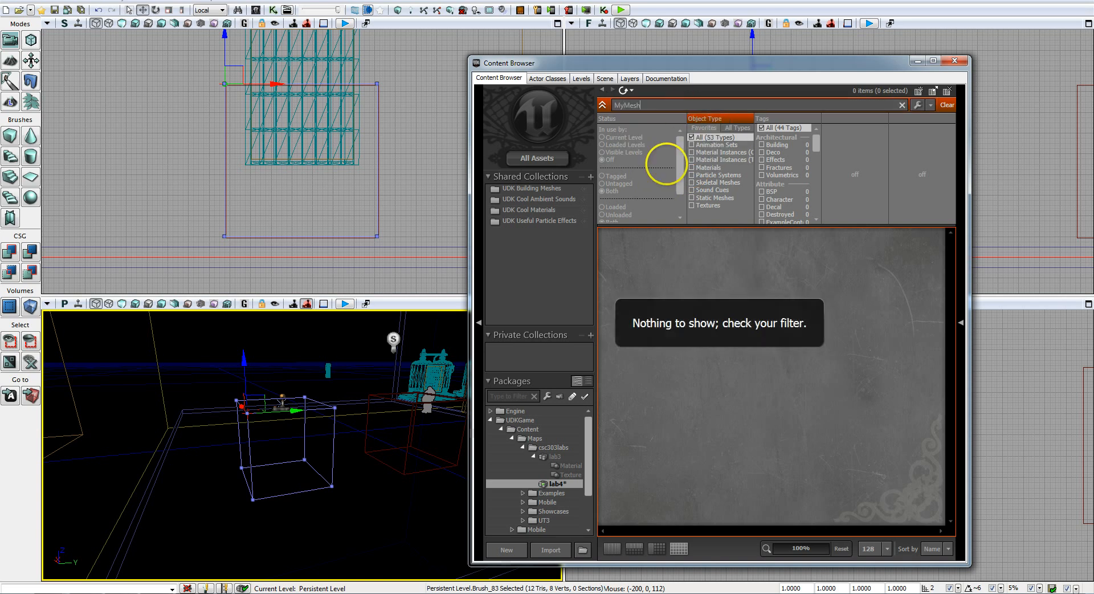
{"action": "left_click", "coordinate": [523, 160]}
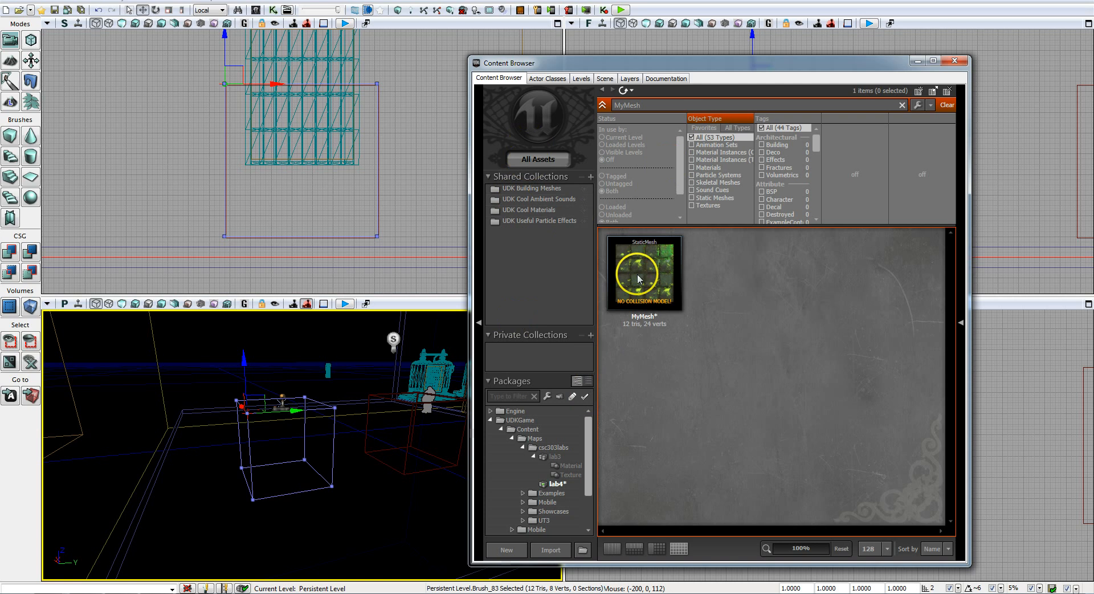
Step: Open MyMesh in the Static Mesh Editor and give it a 6DOP simplified collision
{"action": "mouse_move", "coordinate": [668, 297]}
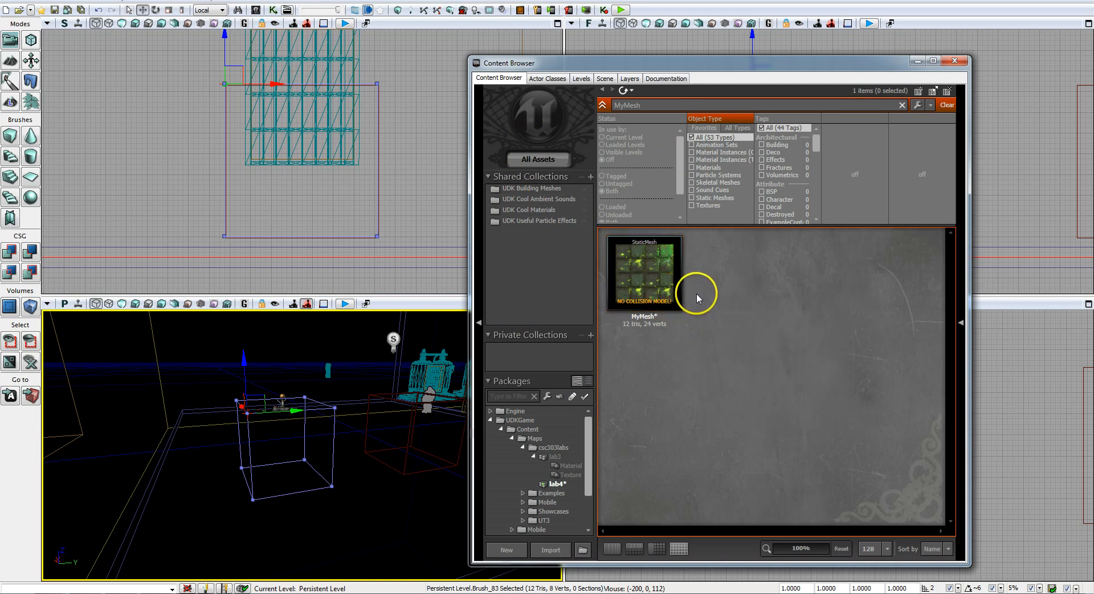
{"action": "mouse_move", "coordinate": [665, 276]}
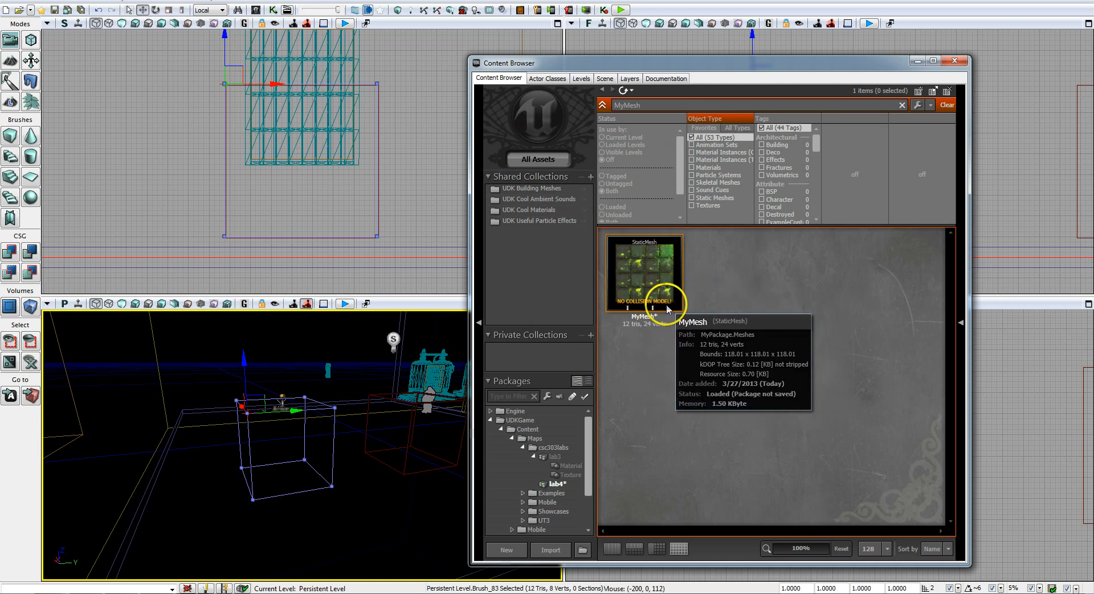
{"action": "left_click", "coordinate": [653, 272]}
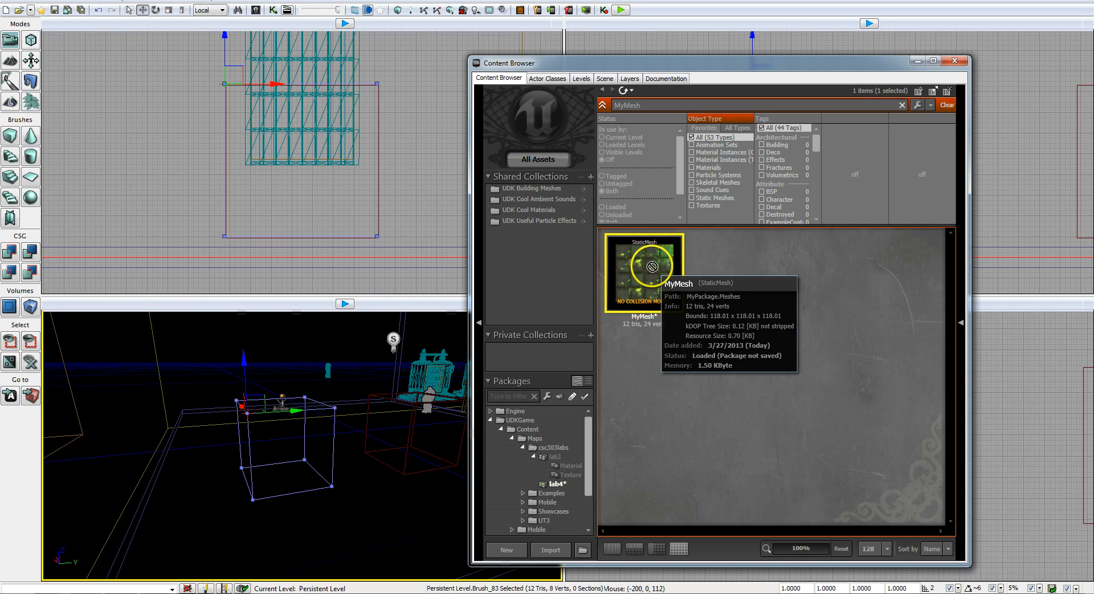
{"action": "double_click", "coordinate": [653, 266]}
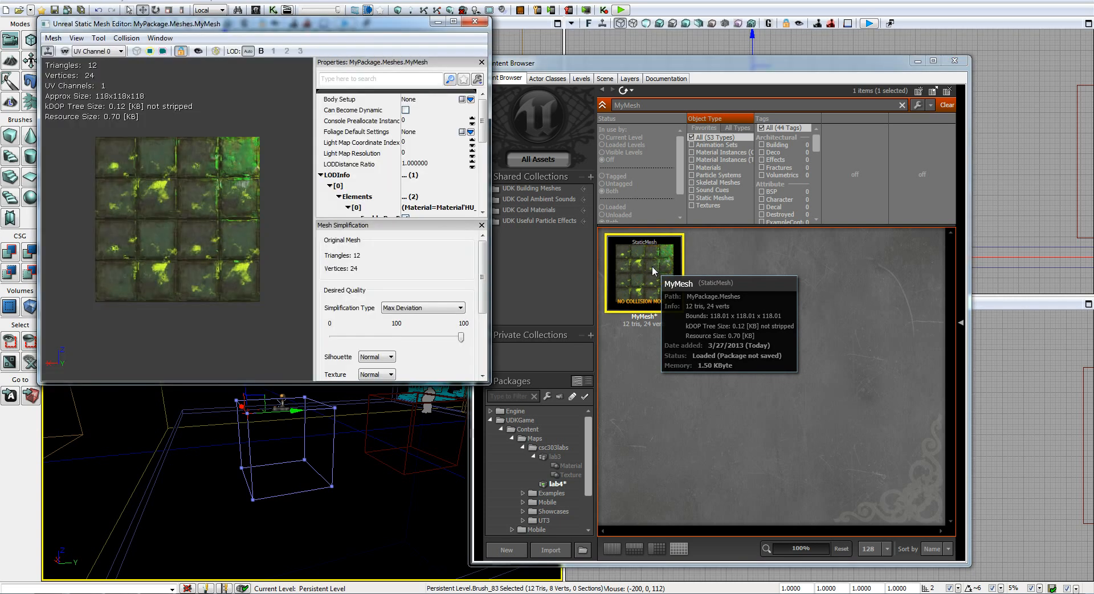
{"action": "left_click", "coordinate": [654, 265]}
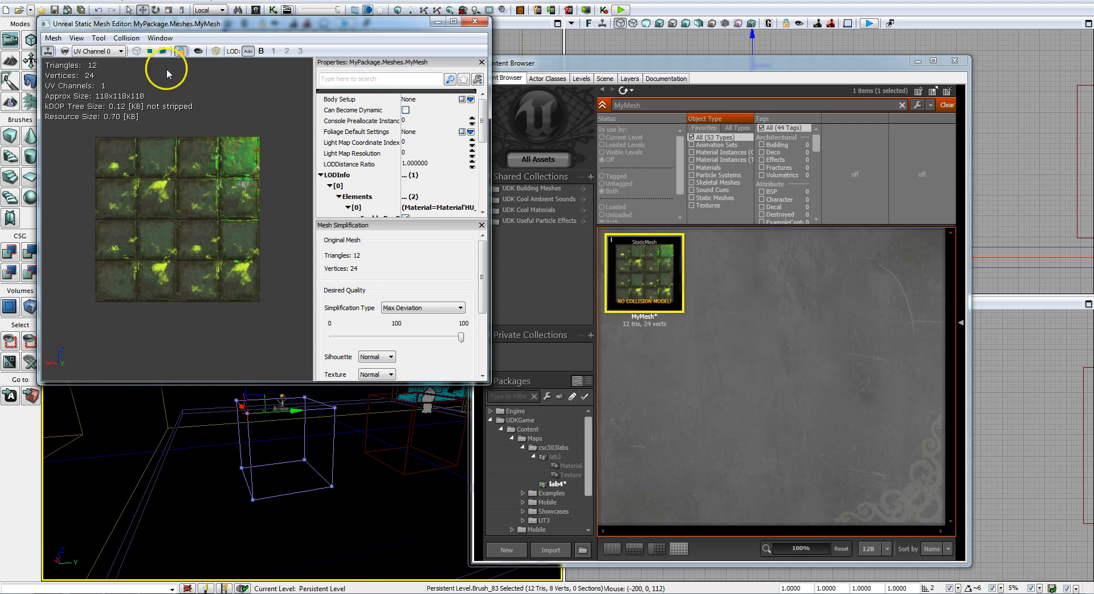
{"action": "left_click", "coordinate": [126, 39]}
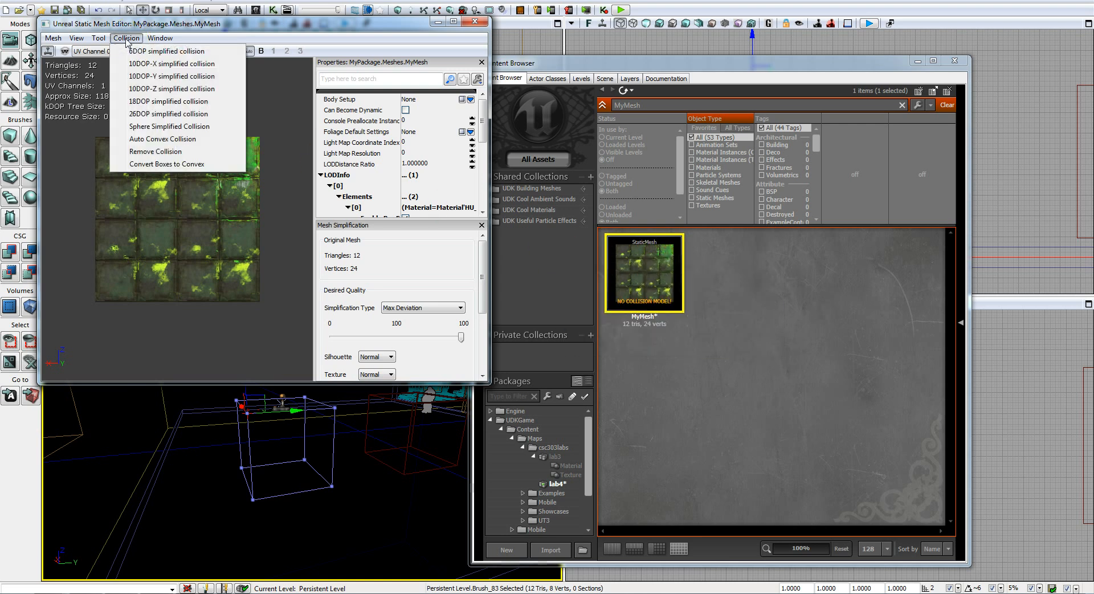
{"action": "left_click", "coordinate": [193, 53]}
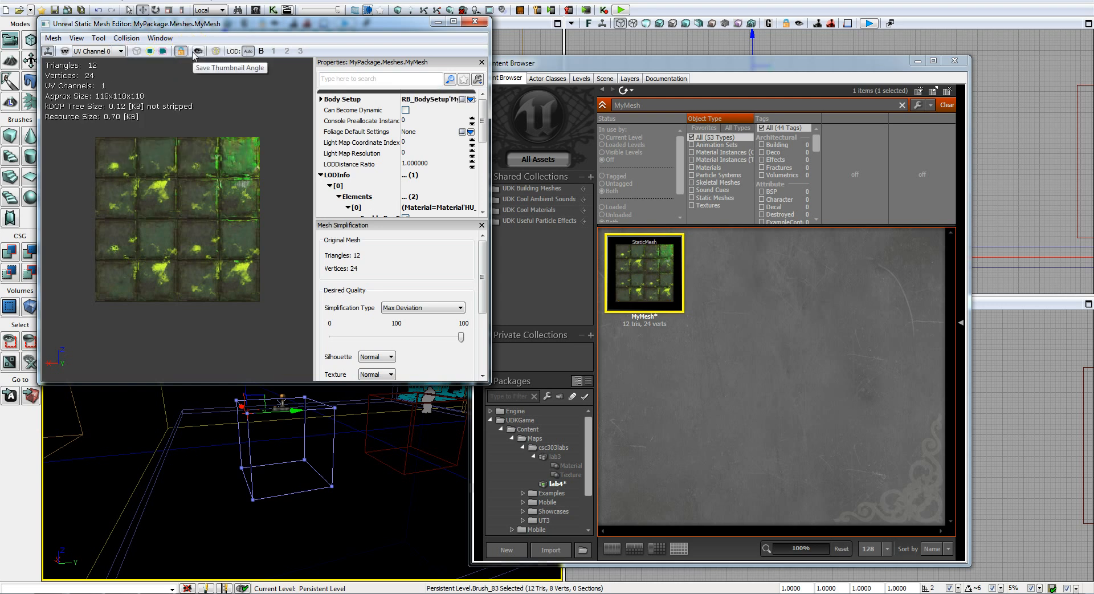
Step: Regenerate MyMesh's 6DOP simplified collision, replacing the existing collision geometry, and close the Static Mesh Editor
{"action": "left_click", "coordinate": [130, 40]}
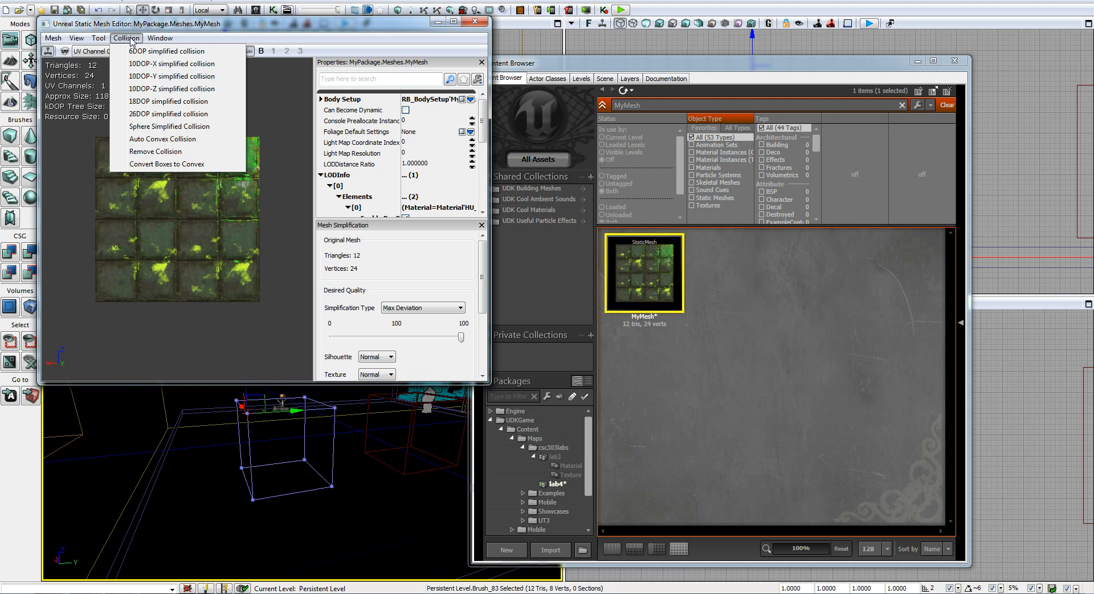
{"action": "left_click", "coordinate": [137, 51]}
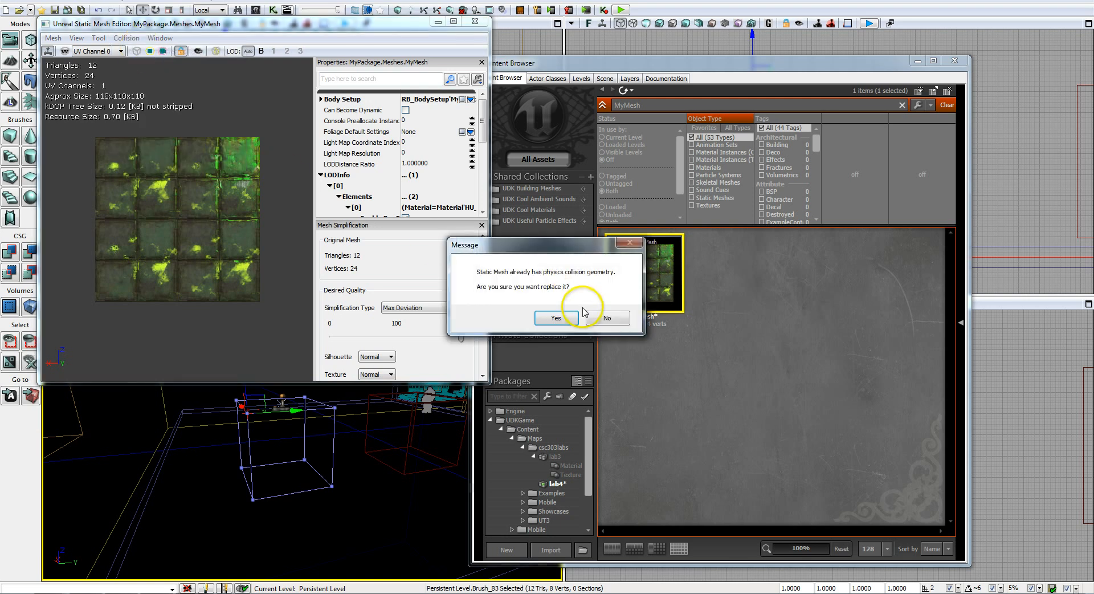
{"action": "left_click", "coordinate": [557, 318]}
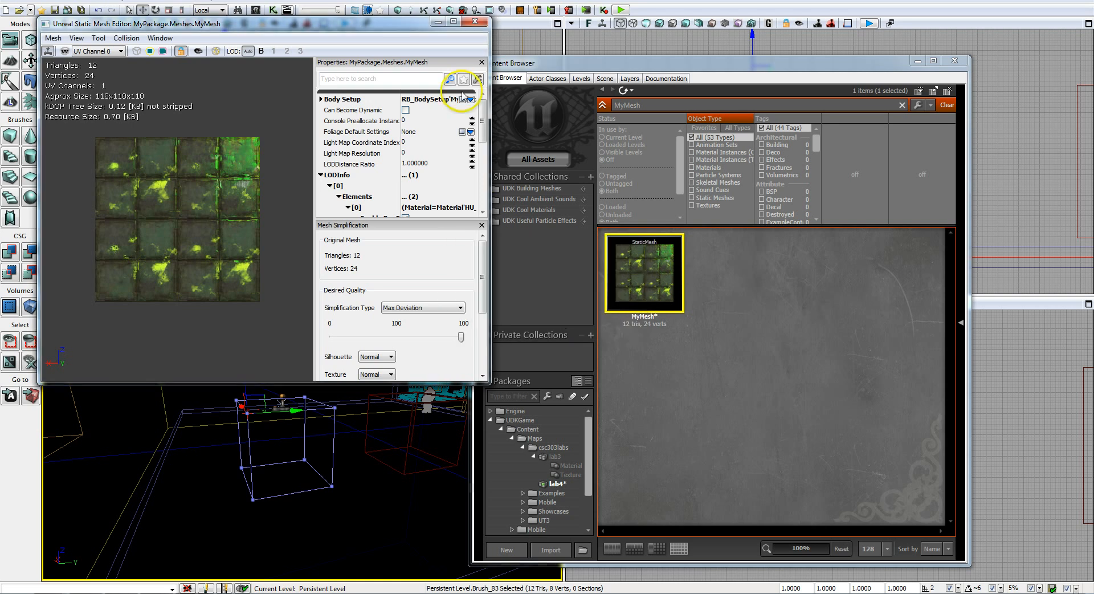
{"action": "left_click", "coordinate": [478, 22]}
{"action": "mouse_move", "coordinate": [641, 299]}
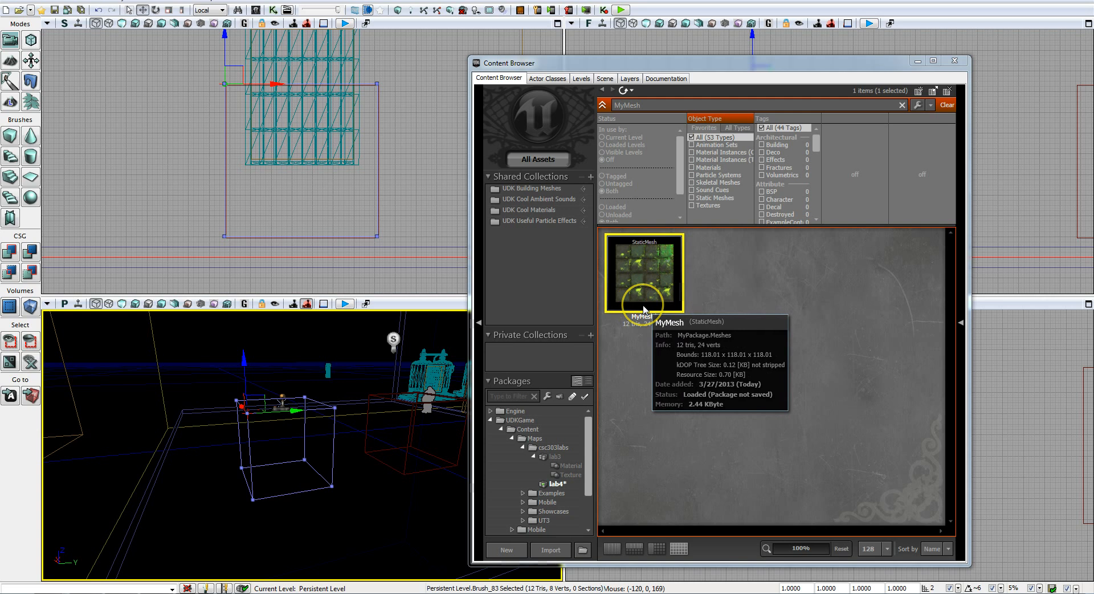
Step: Select the original goo-textured cube brush in brush wireframe and delete it
{"action": "left_click", "coordinate": [121, 303]}
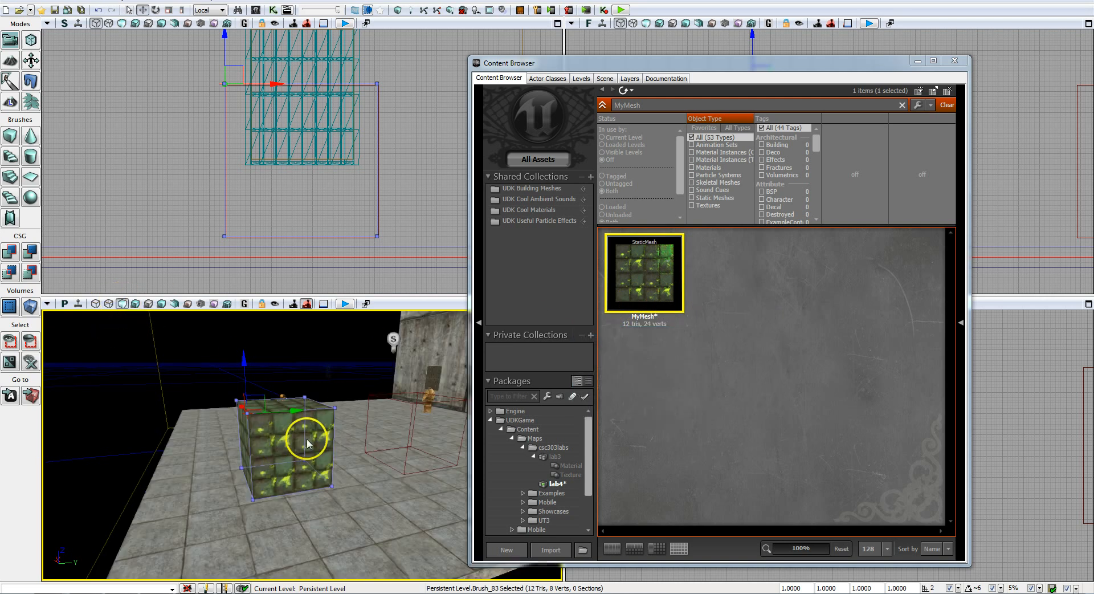
{"action": "left_click", "coordinate": [96, 303]}
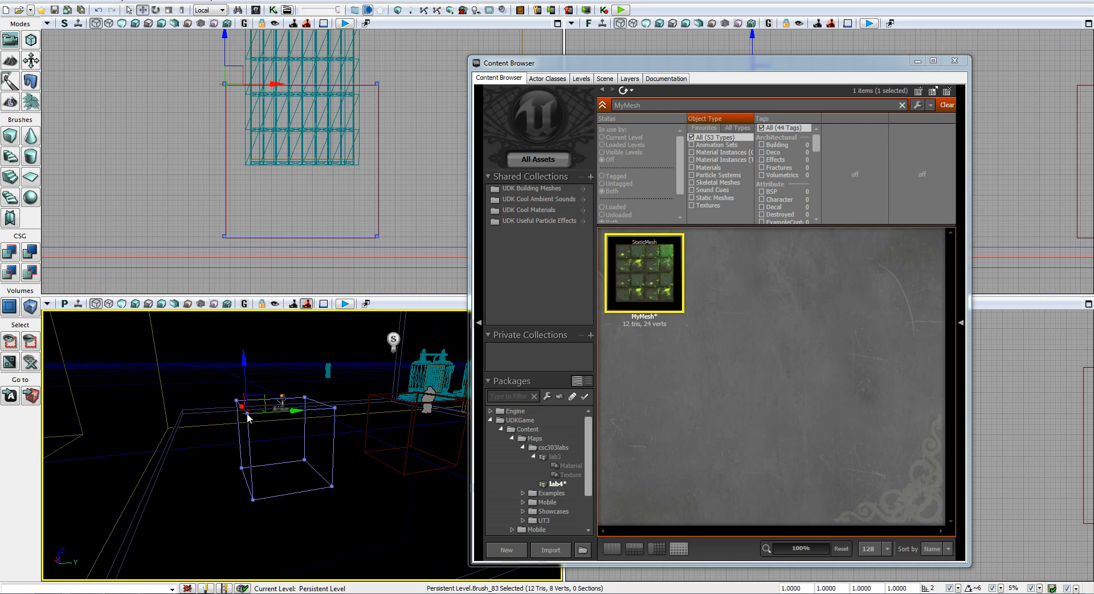
{"action": "left_click", "coordinate": [249, 448]}
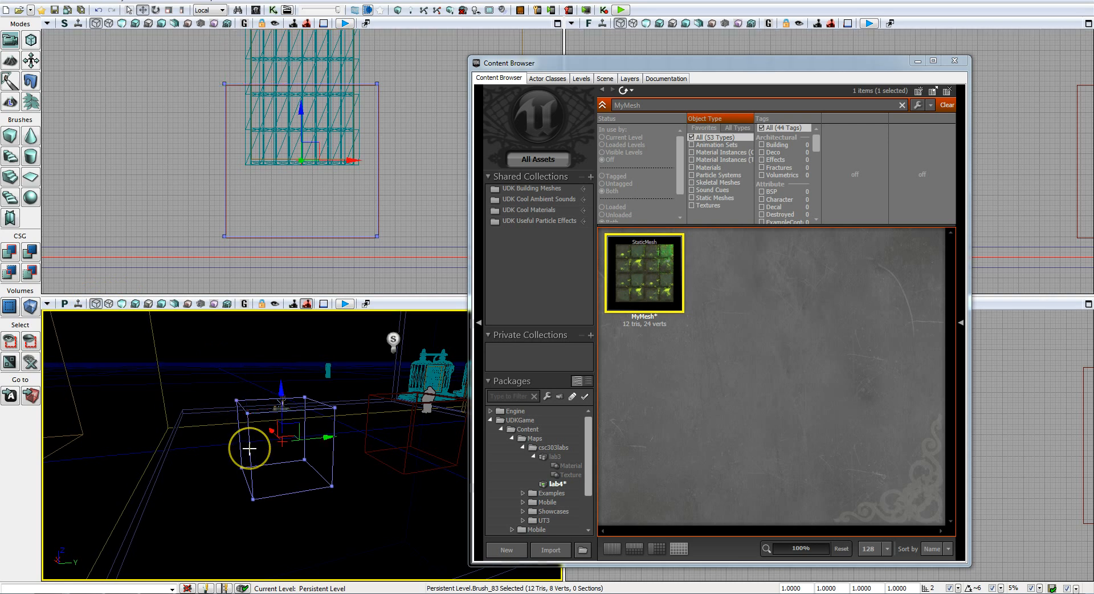
{"action": "key", "text": "Delete"}
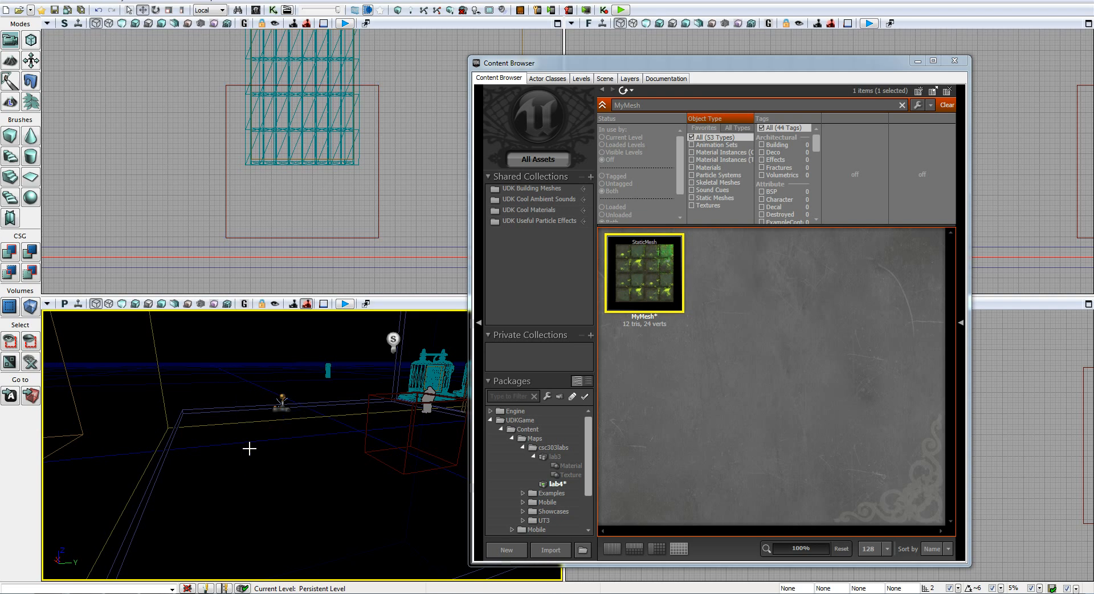
Step: Place MyMesh from the Content Browser on the tiled floor and raise it along Z until the cube stands above the floor
{"action": "left_click_drag", "start_coordinate": [249, 448], "coordinate": [408, 501]}
{"action": "left_click", "coordinate": [121, 304]}
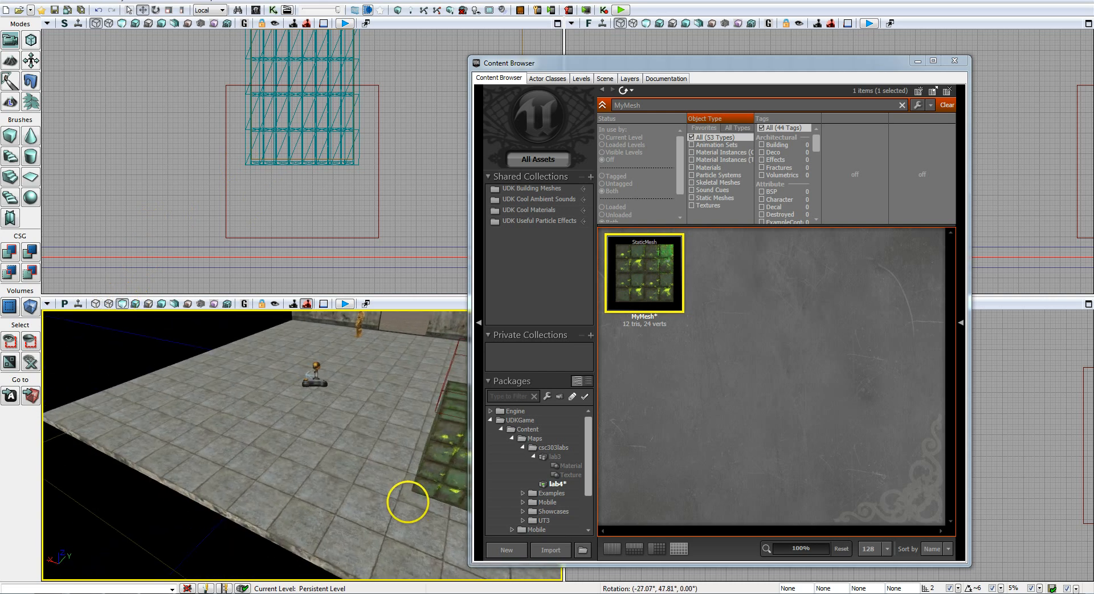
{"action": "mouse_move", "coordinate": [648, 282]}
{"action": "left_click_drag", "start_coordinate": [648, 282], "coordinate": [279, 432]}
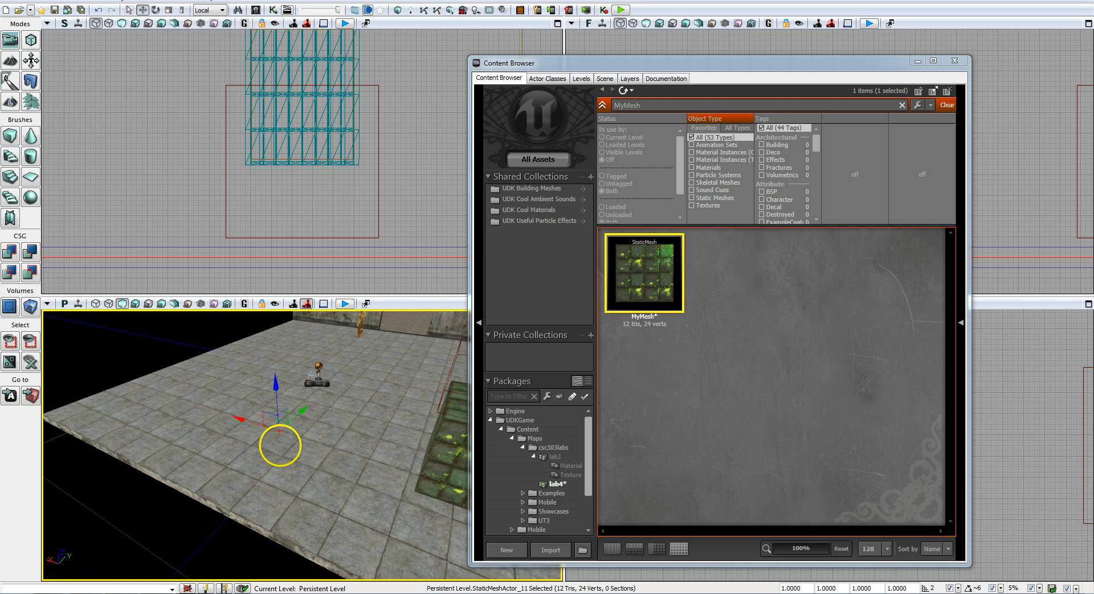
{"action": "left_click_drag", "start_coordinate": [281, 445], "coordinate": [283, 442]}
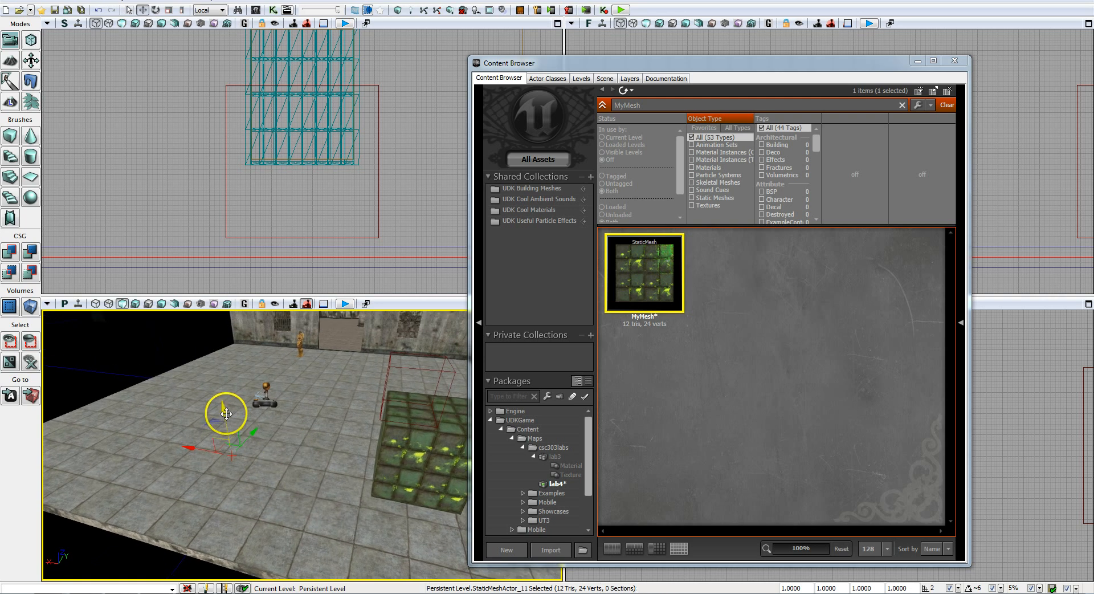
{"action": "left_click_drag", "start_coordinate": [222, 409], "coordinate": [211, 338]}
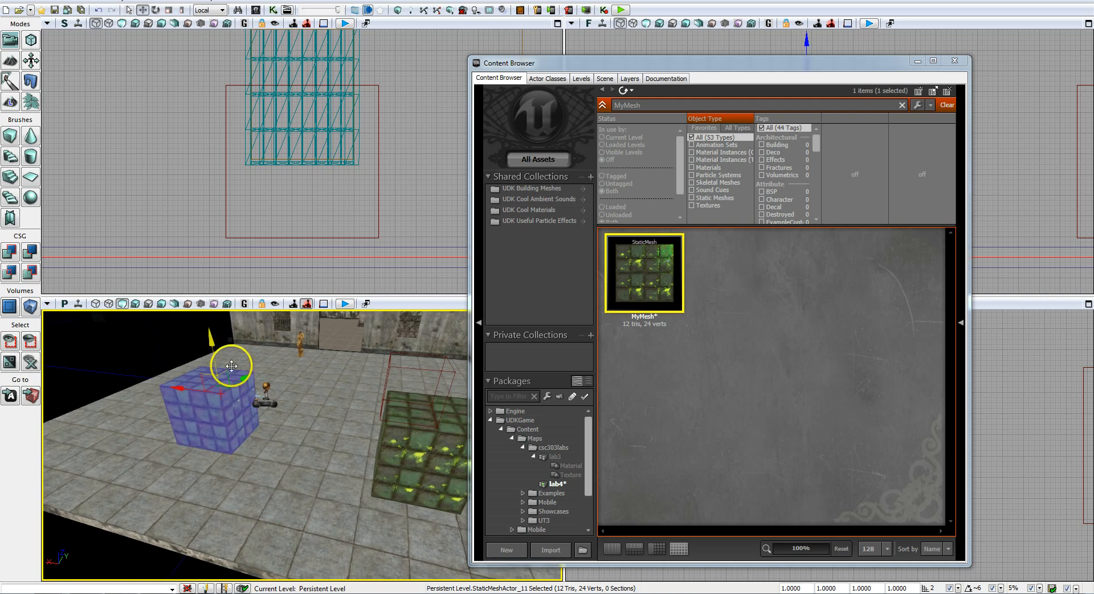
Step: Close the Content Browser, rebuild the map including its lighting, and dismiss the lighting results
{"action": "left_click", "coordinate": [956, 63]}
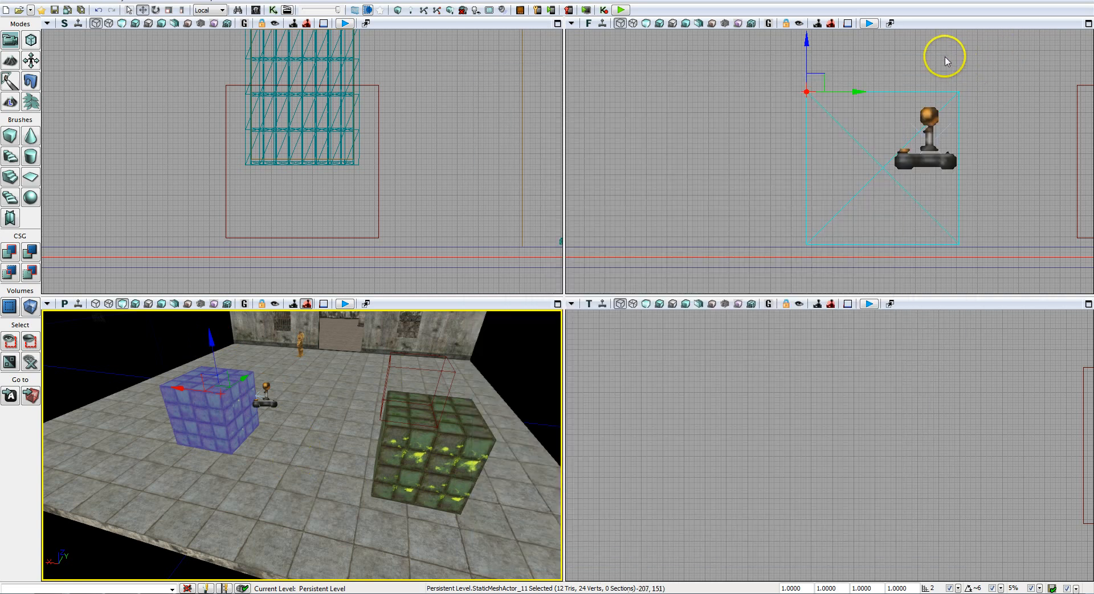
{"action": "left_click", "coordinate": [450, 11]}
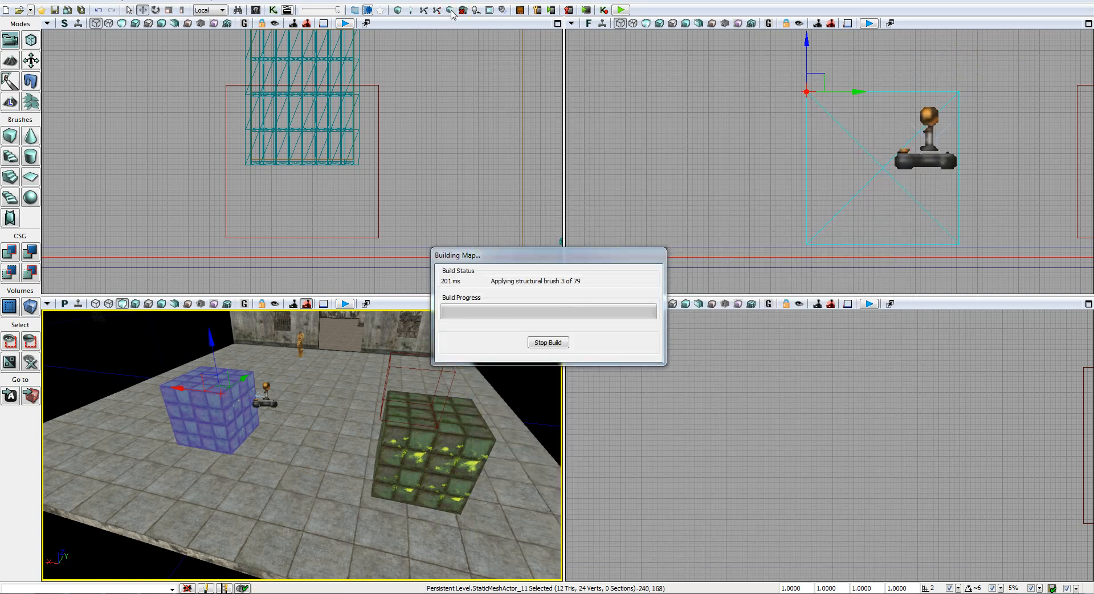
{"action": "left_click", "coordinate": [447, 22]}
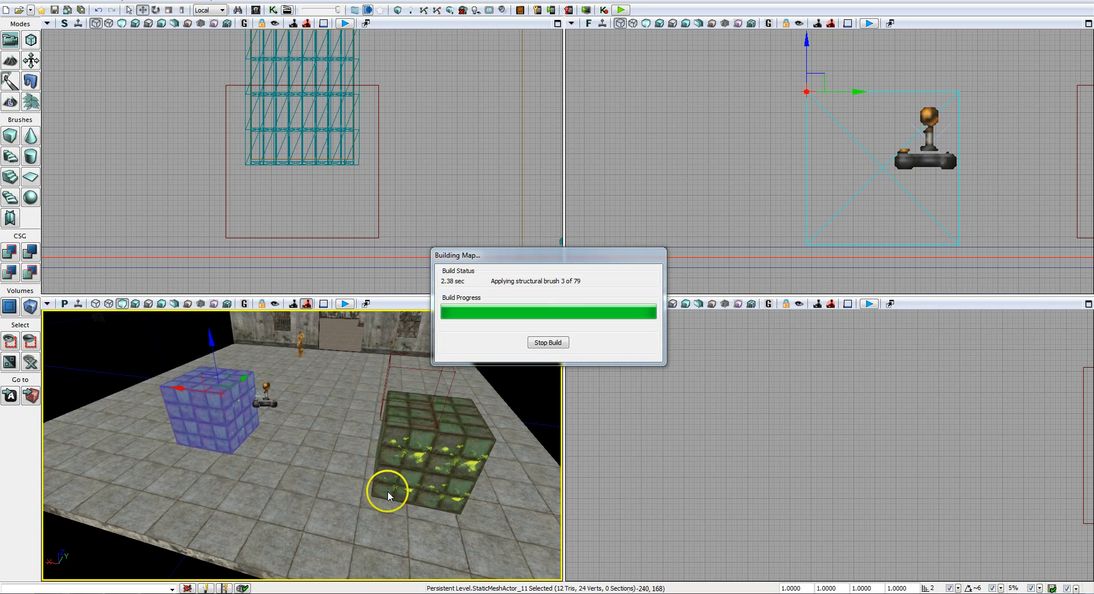
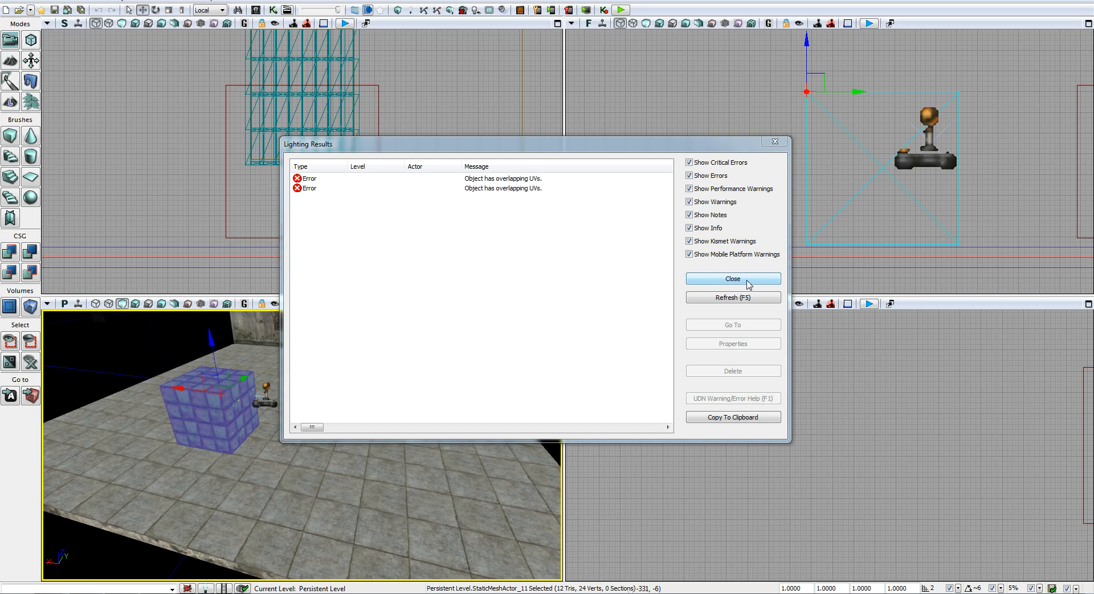
{"action": "left_click", "coordinate": [748, 282]}
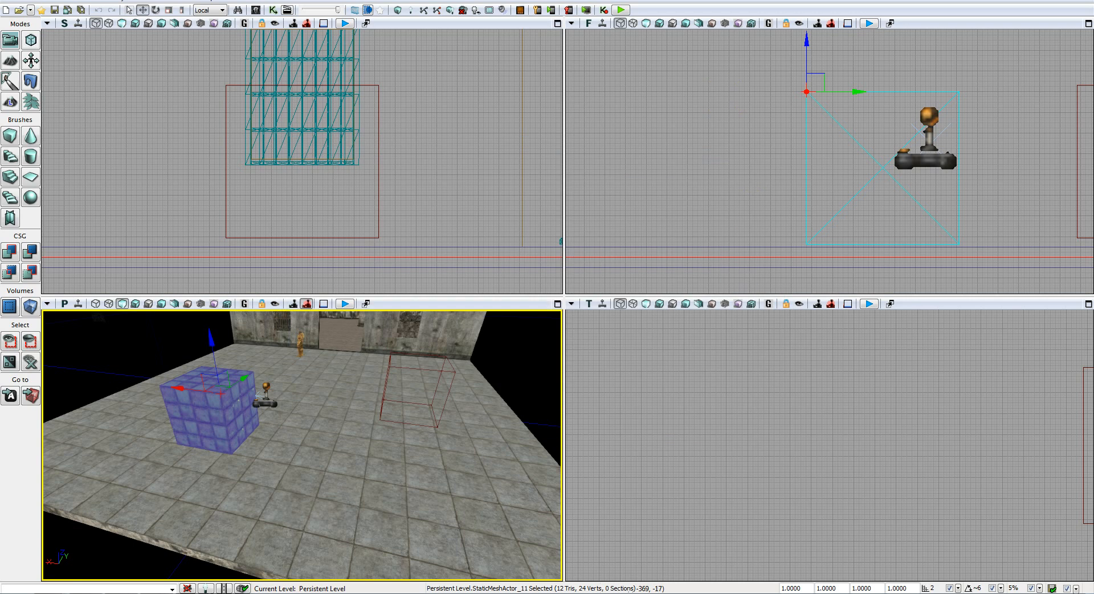
Step: Play-test the map and walk around and up against the goo-textured cube to examine its collision
{"action": "left_click", "coordinate": [621, 9]}
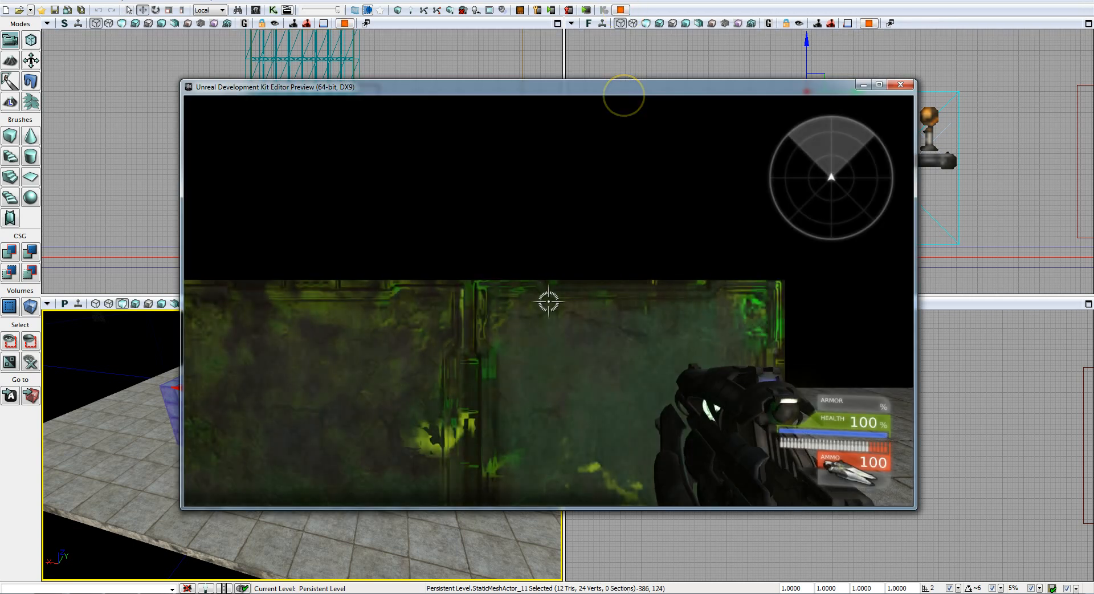
{"action": "key", "text": "s"}
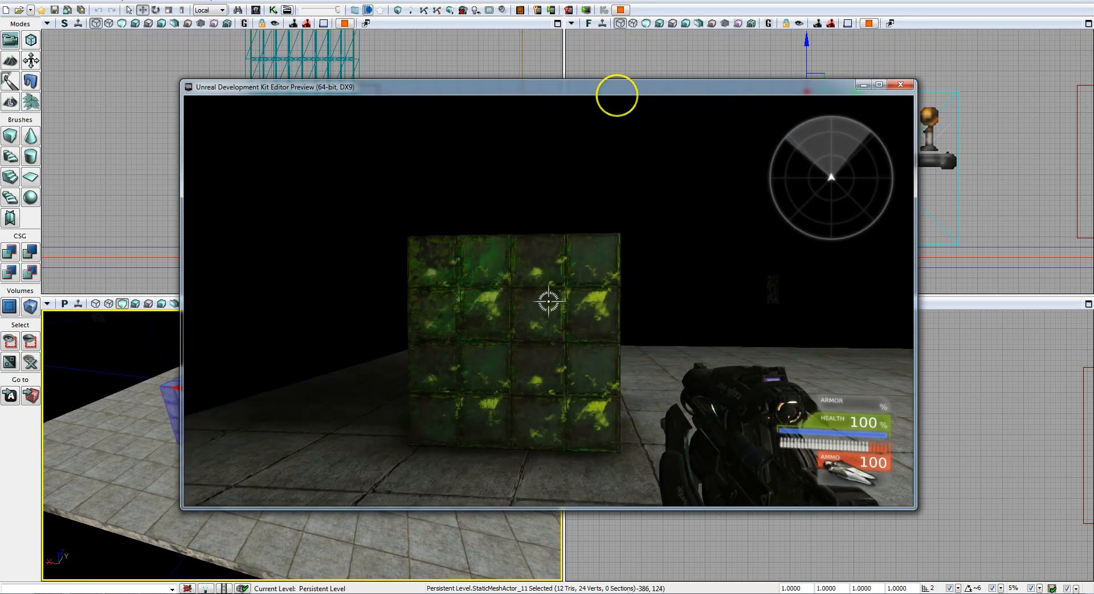
{"action": "key", "text": "d"}
{"action": "key", "text": "w"}
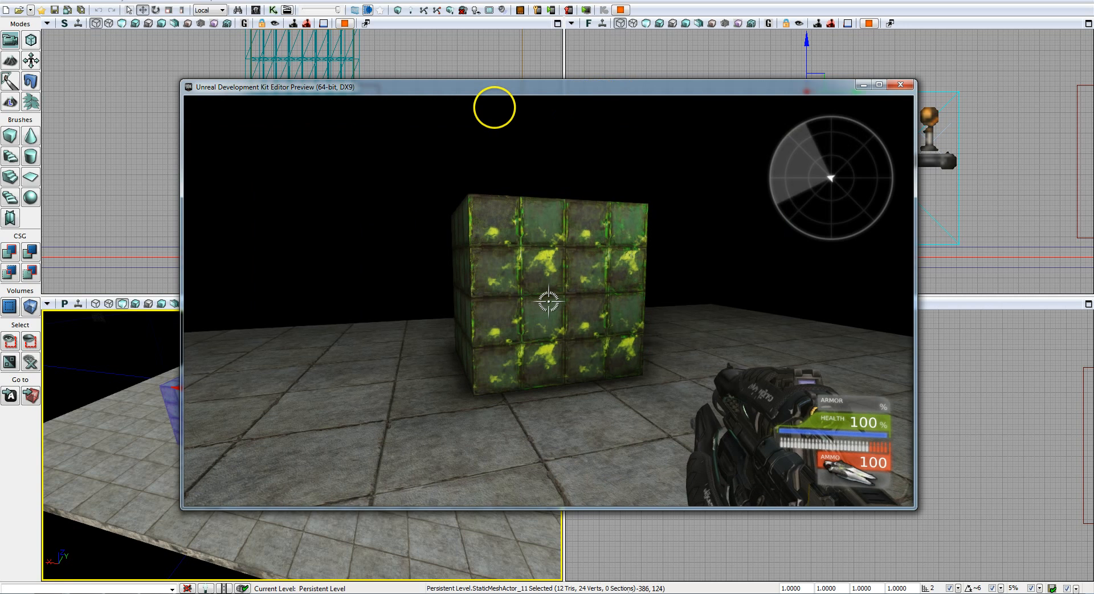
{"action": "key", "text": "w"}
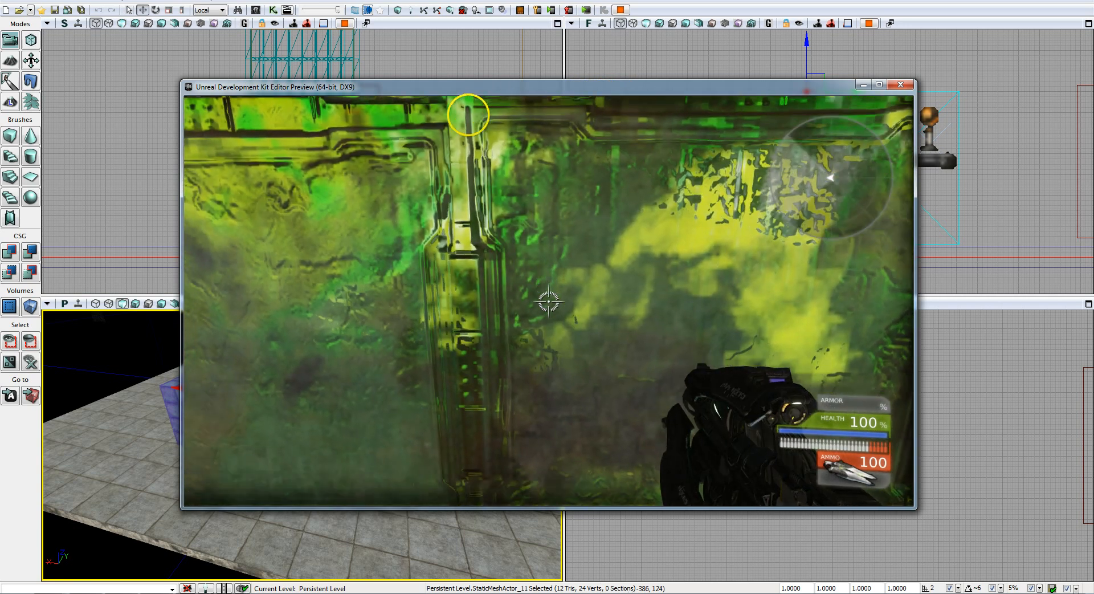
{"action": "key", "text": "s"}
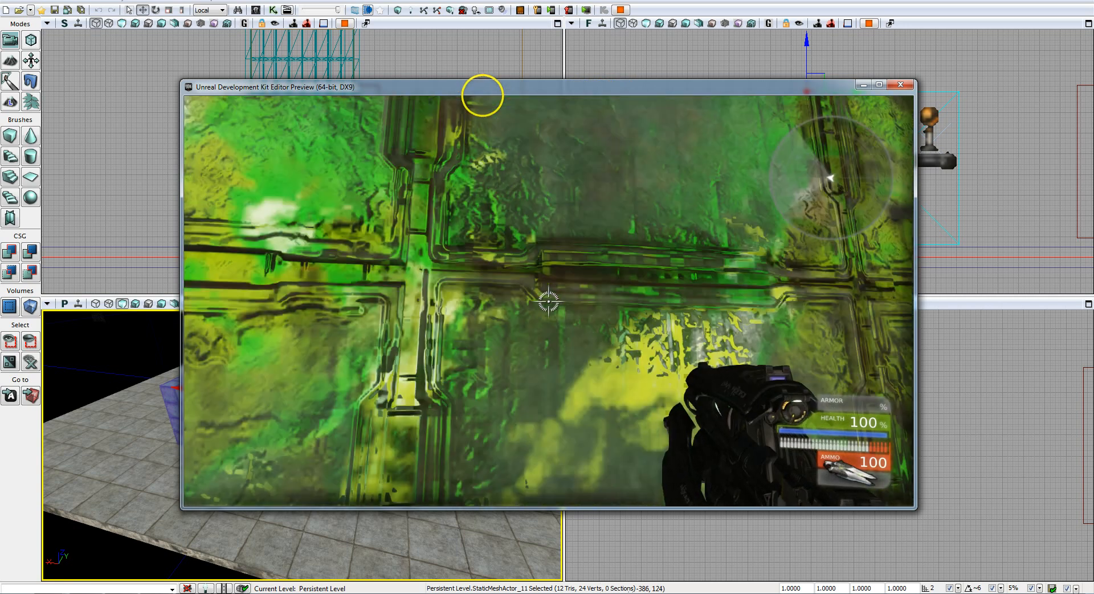
{"action": "key", "text": "a"}
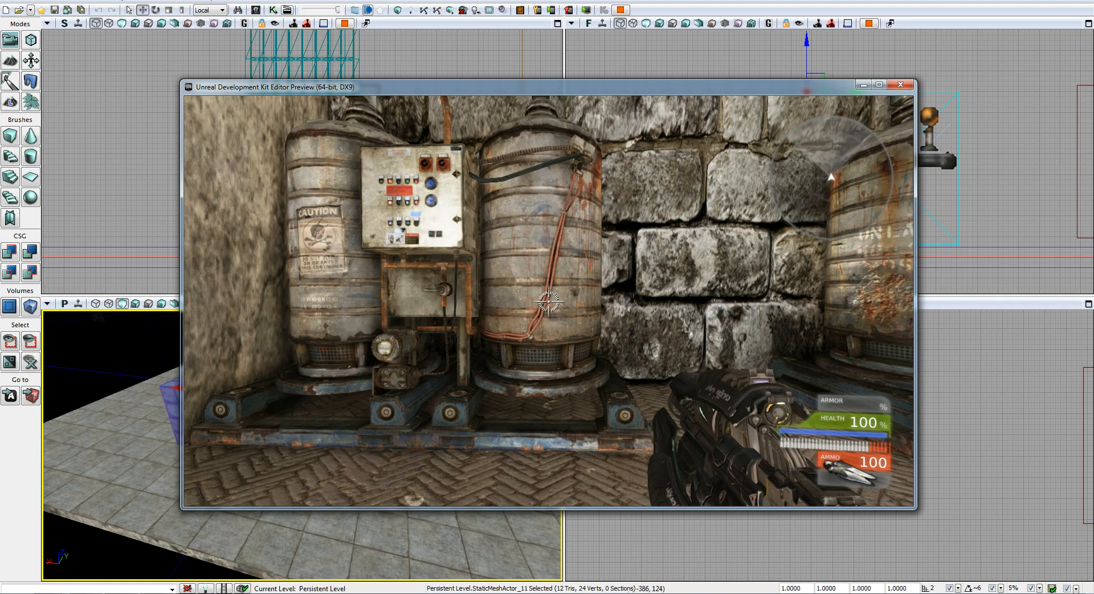
Step: Walk from the brick room back to the cube, fire several shots at it, and end the play test
{"action": "key", "text": "s"}
{"action": "key", "text": "d"}
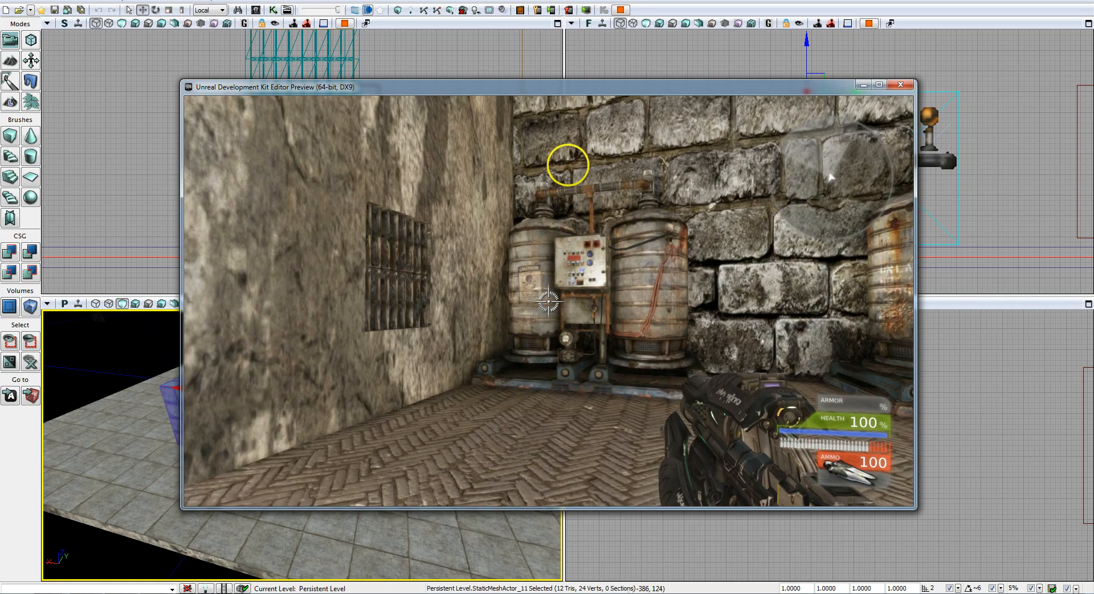
{"action": "key", "text": "w"}
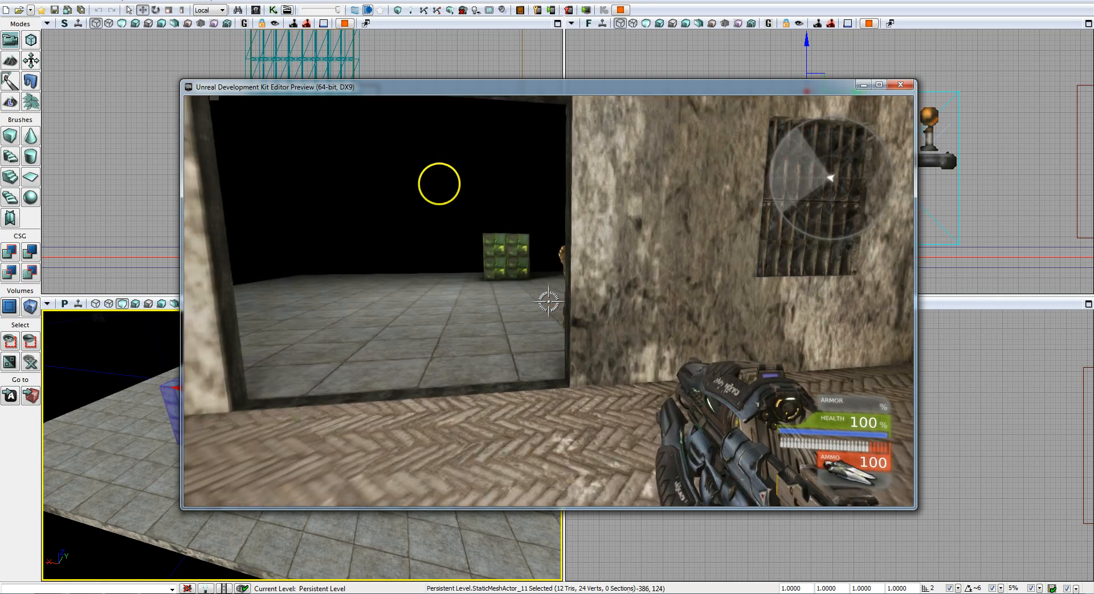
{"action": "key", "text": "w"}
{"action": "left_click", "coordinate": [474, 181]}
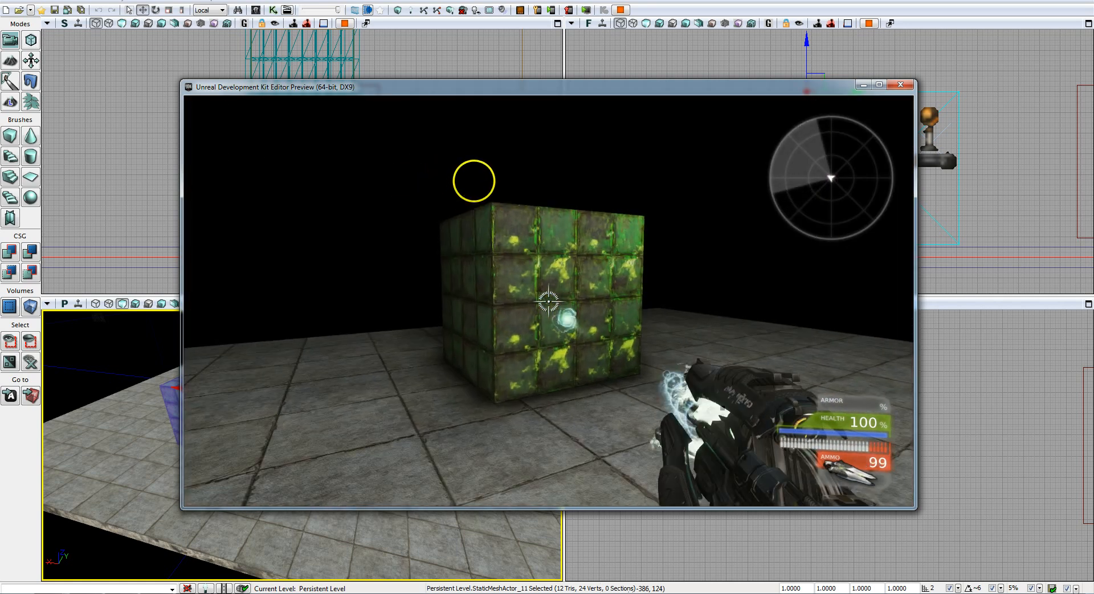
{"action": "left_click", "coordinate": [475, 180]}
{"action": "left_click", "coordinate": [476, 177]}
{"action": "left_click", "coordinate": [488, 178]}
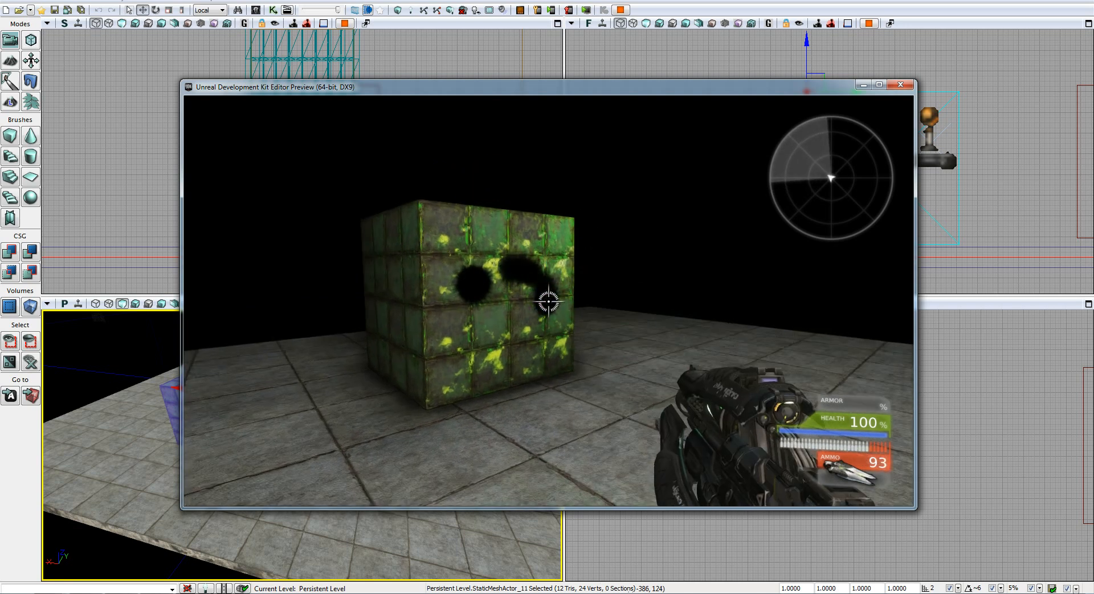
{"action": "key", "text": "w"}
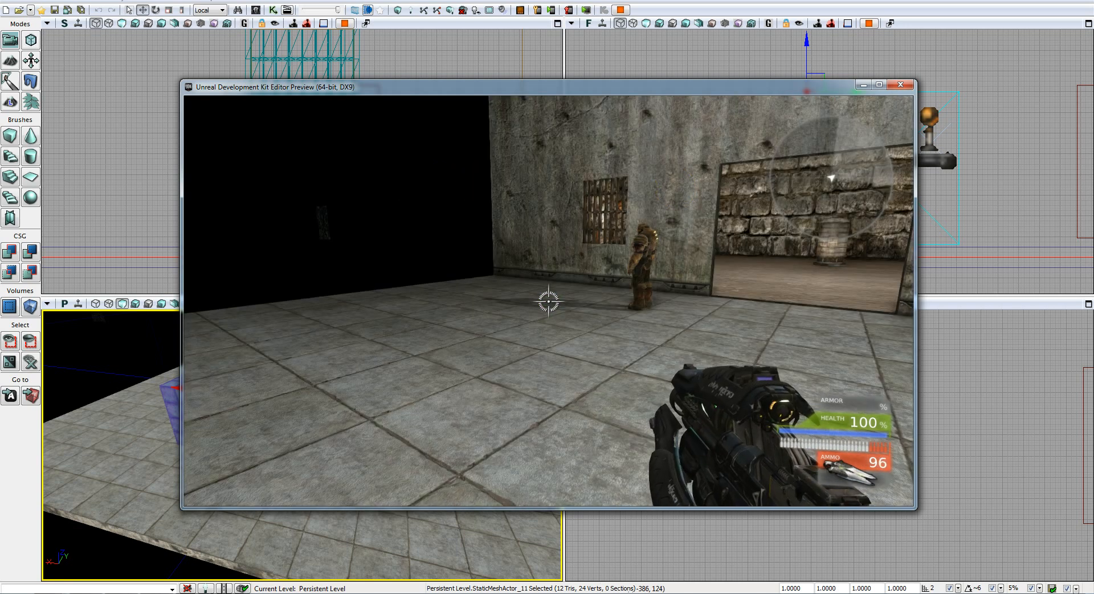
{"action": "key", "text": "Escape"}
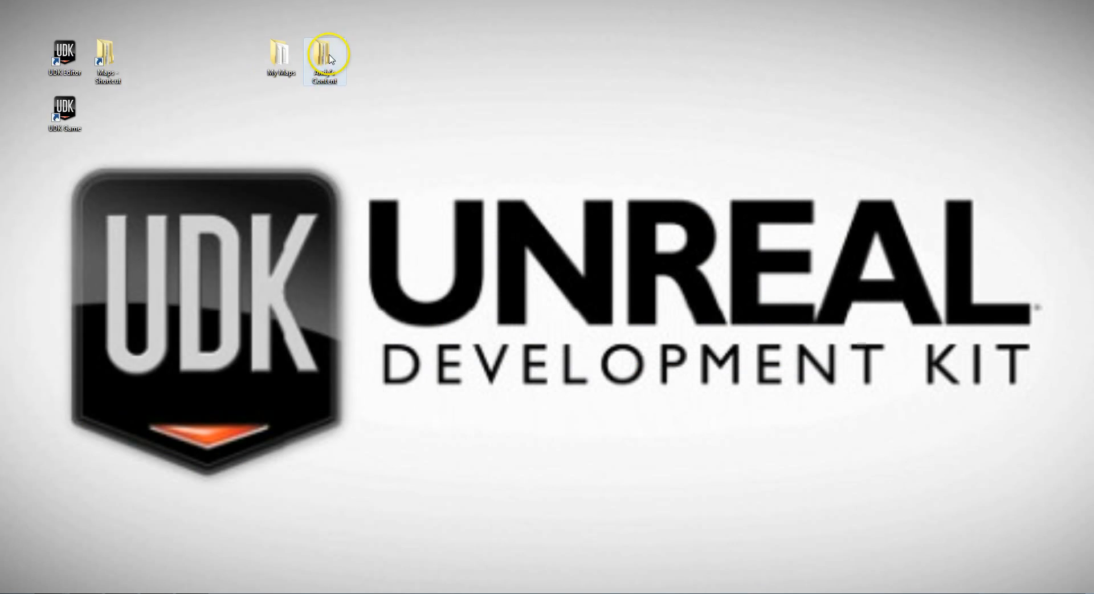
Step: Examine the files in the Object and Texture subfolders of the content folder on the desktop
{"action": "double_click", "coordinate": [323, 54]}
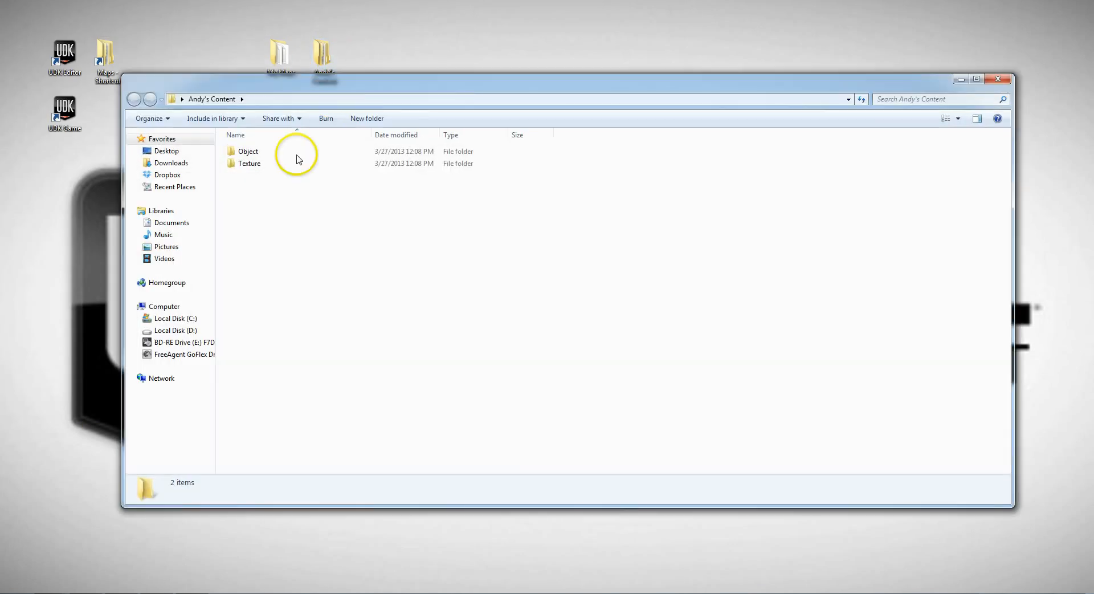
{"action": "double_click", "coordinate": [253, 150]}
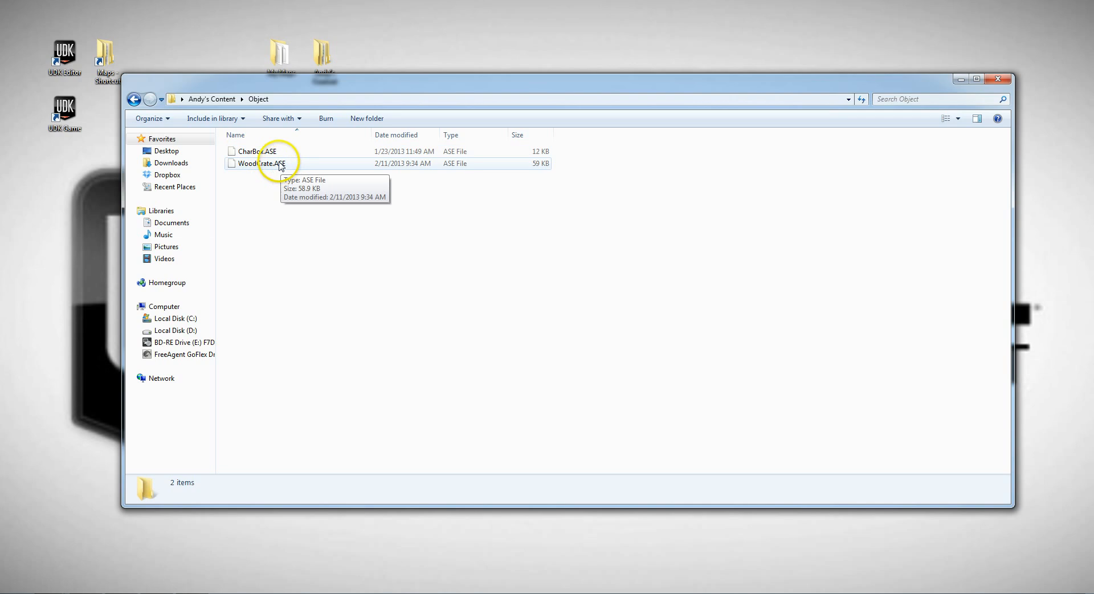
{"action": "left_click", "coordinate": [134, 99]}
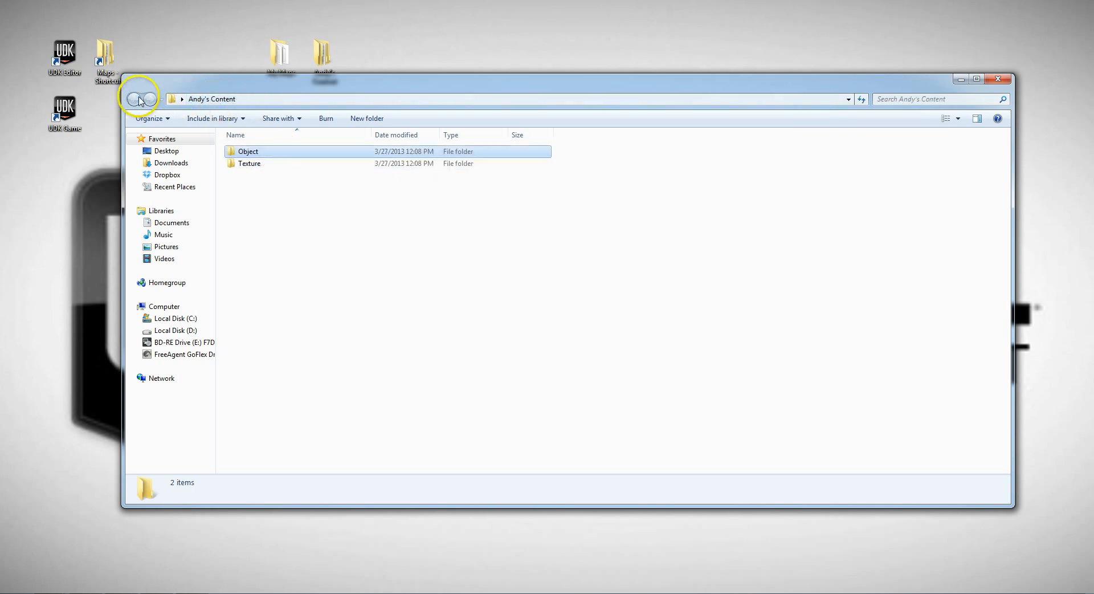
{"action": "double_click", "coordinate": [235, 164]}
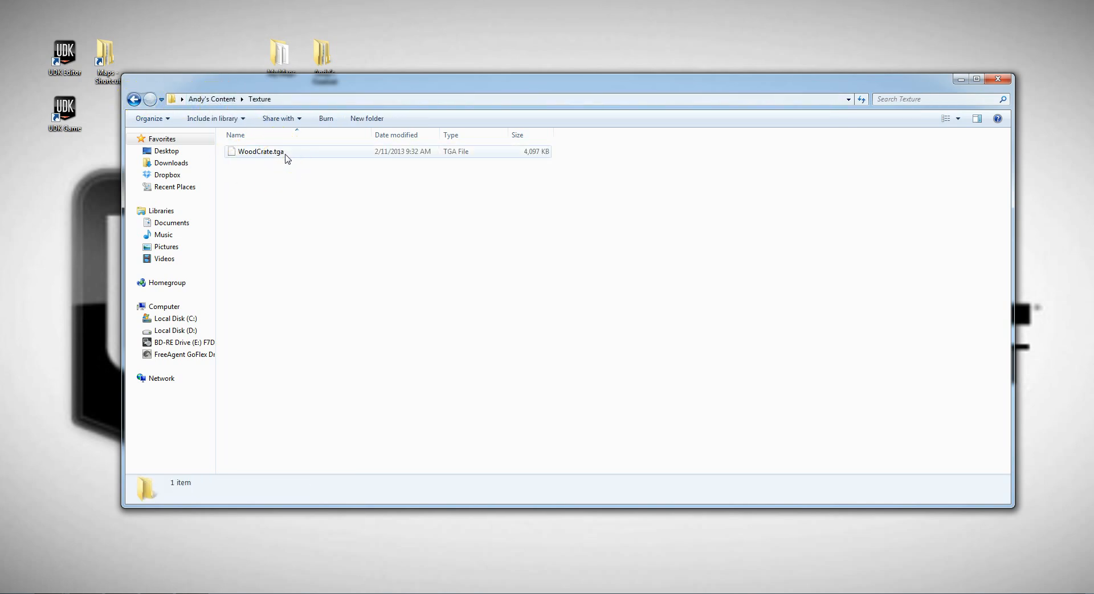
{"action": "left_click", "coordinate": [257, 268]}
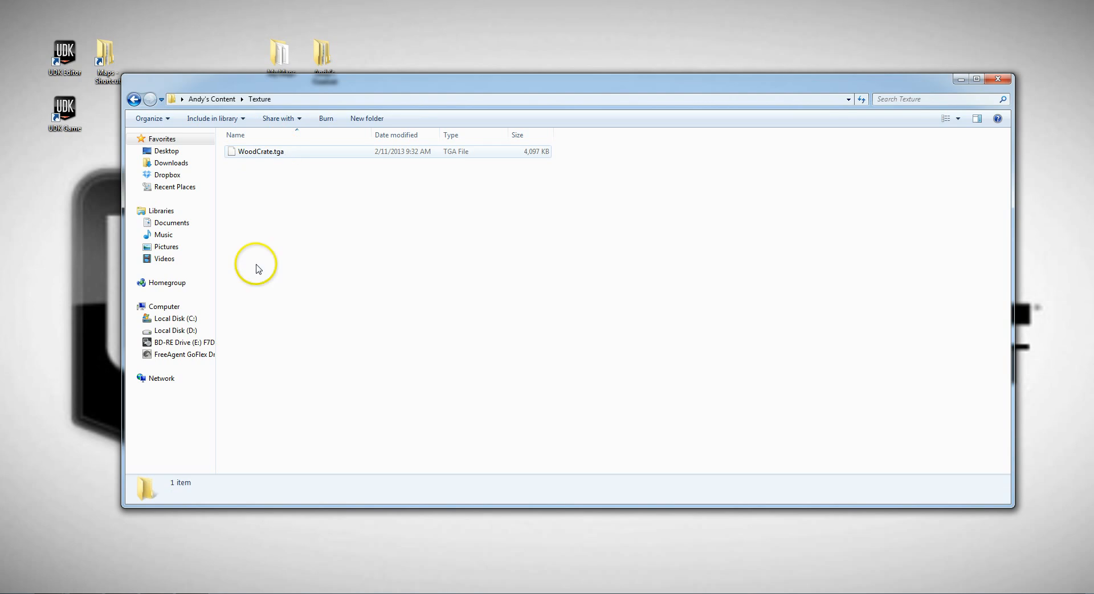
Step: Switch back to the UDK editor, open the Content Browser and select the lab3 package
{"action": "left_click", "coordinate": [192, 582]}
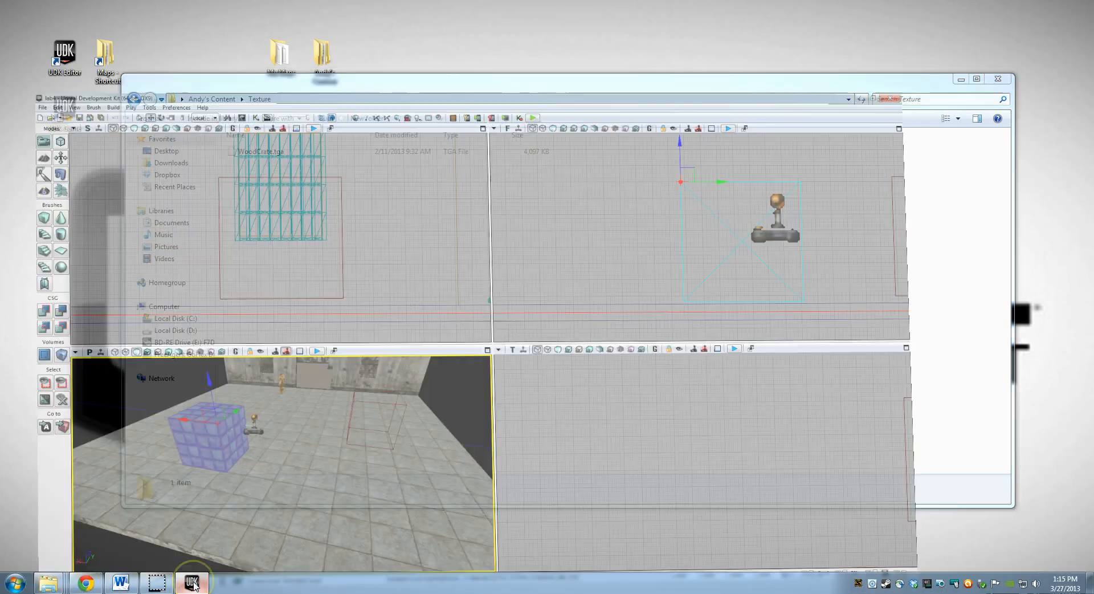
{"action": "left_click", "coordinate": [277, 124]}
{"action": "left_click", "coordinate": [271, 9]}
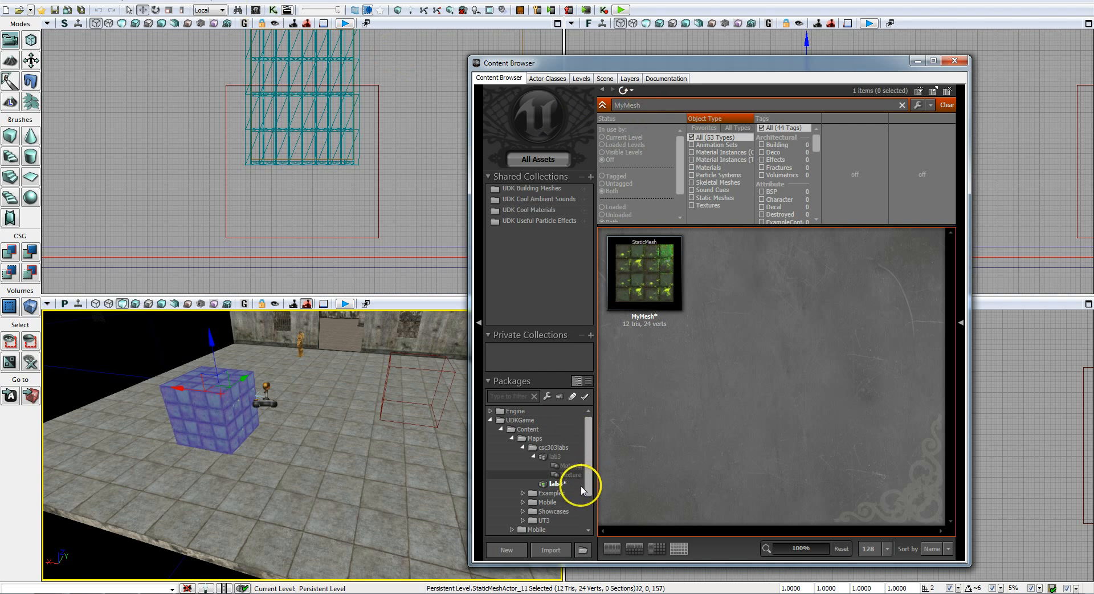
{"action": "left_click", "coordinate": [549, 457]}
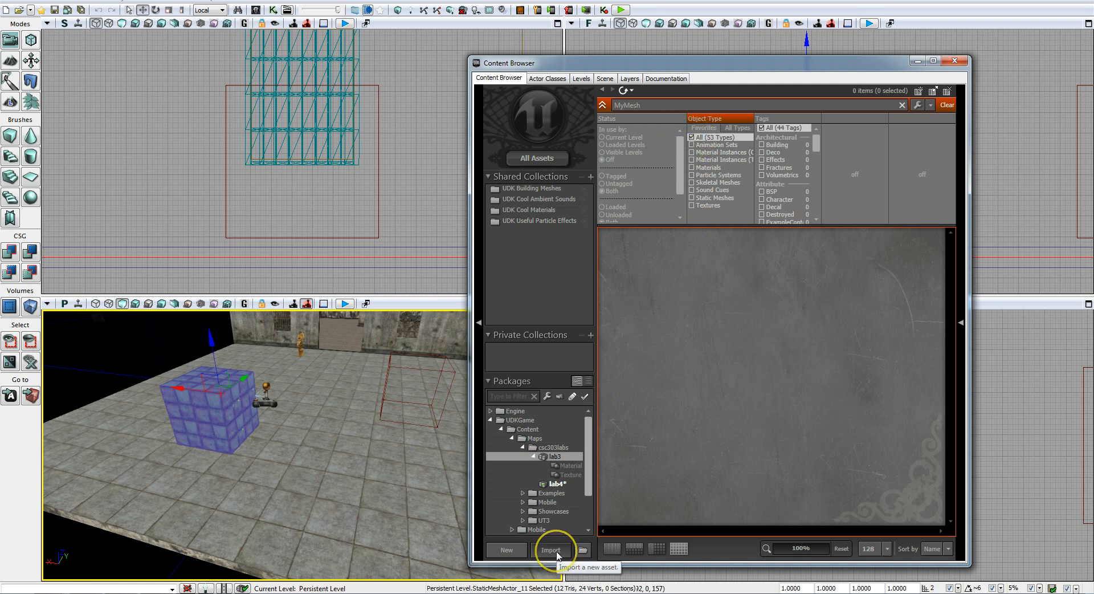
Step: Start an asset import and choose WoodCrate.ASE from the Object subfolder of the desktop content folder
{"action": "left_click", "coordinate": [551, 551]}
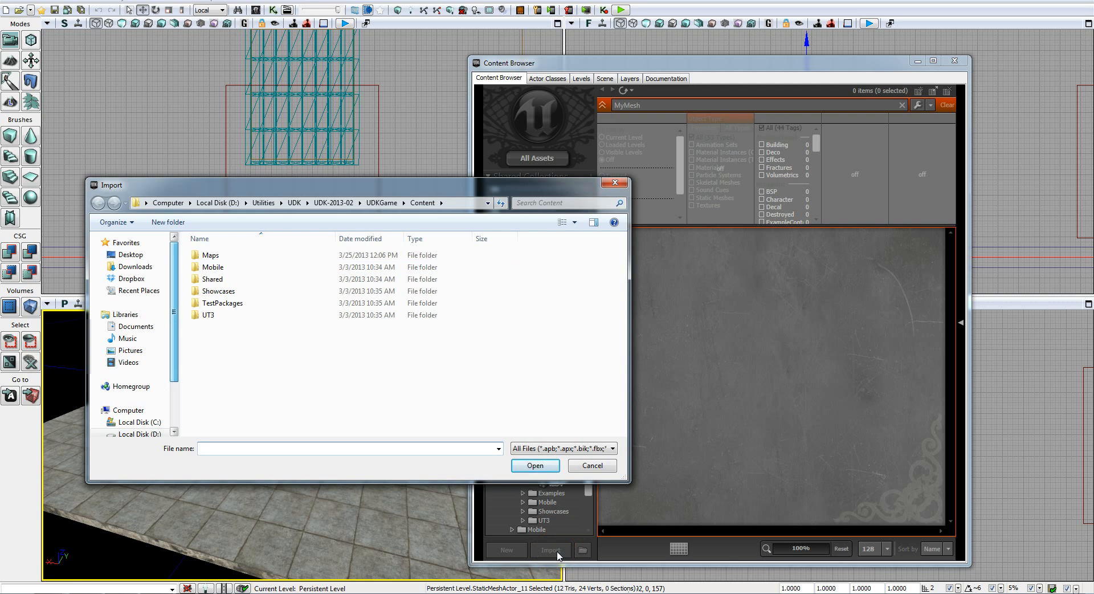
{"action": "left_click_drag", "start_coordinate": [178, 258], "coordinate": [179, 258]}
{"action": "left_click", "coordinate": [131, 255]}
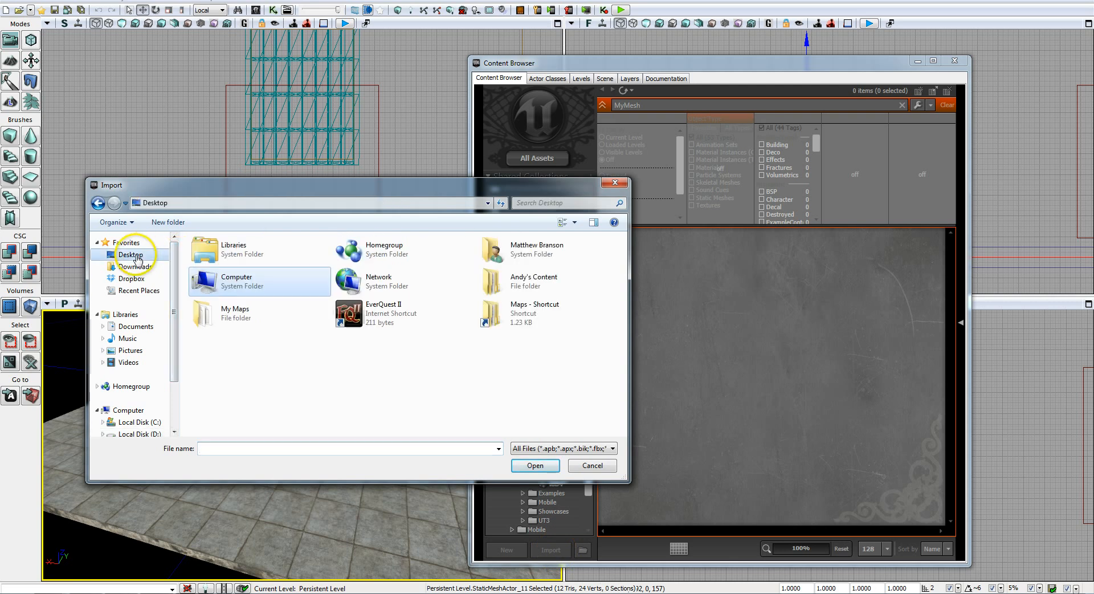
{"action": "double_click", "coordinate": [548, 279]}
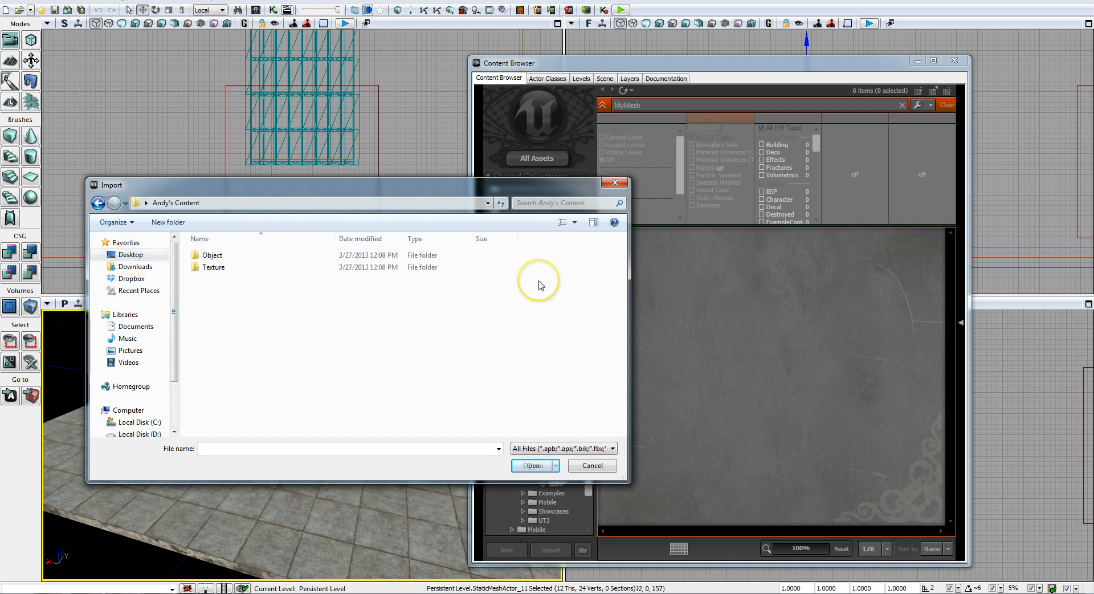
{"action": "double_click", "coordinate": [212, 255]}
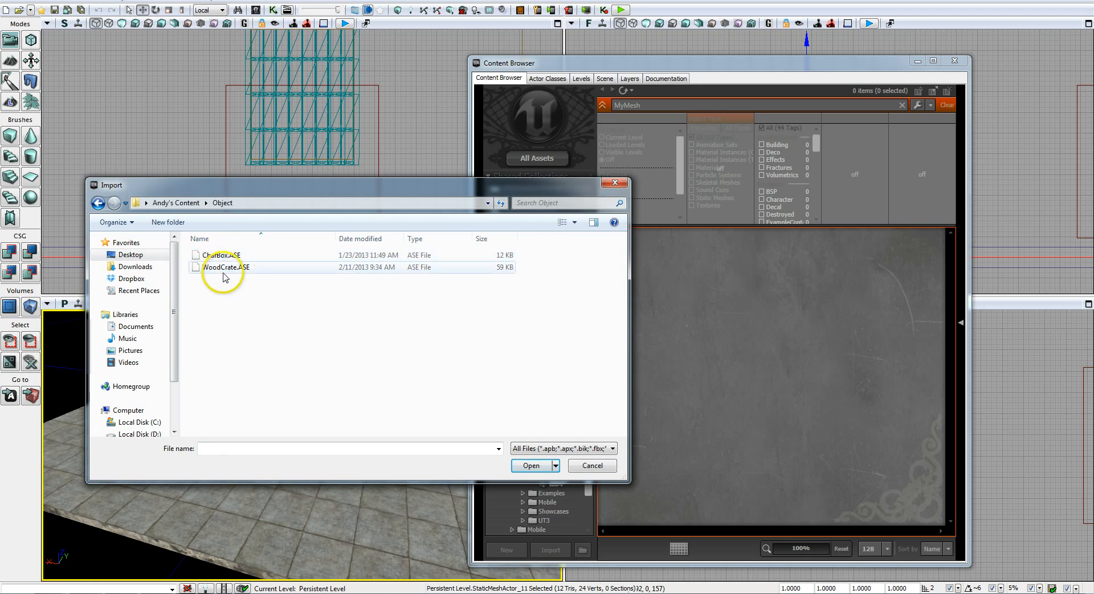
{"action": "left_click", "coordinate": [240, 271]}
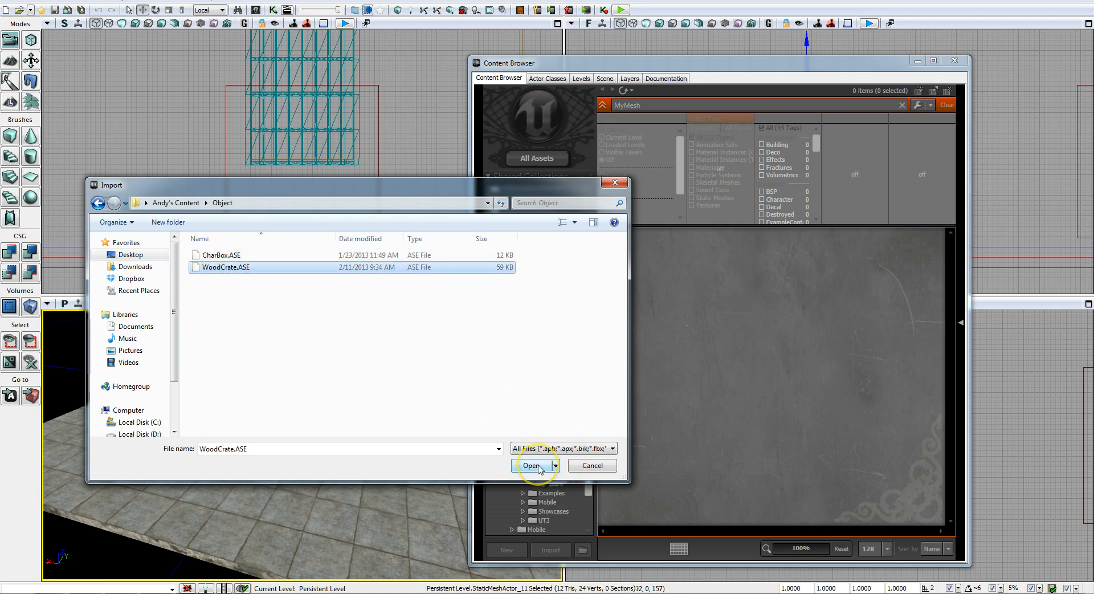
{"action": "left_click", "coordinate": [539, 466]}
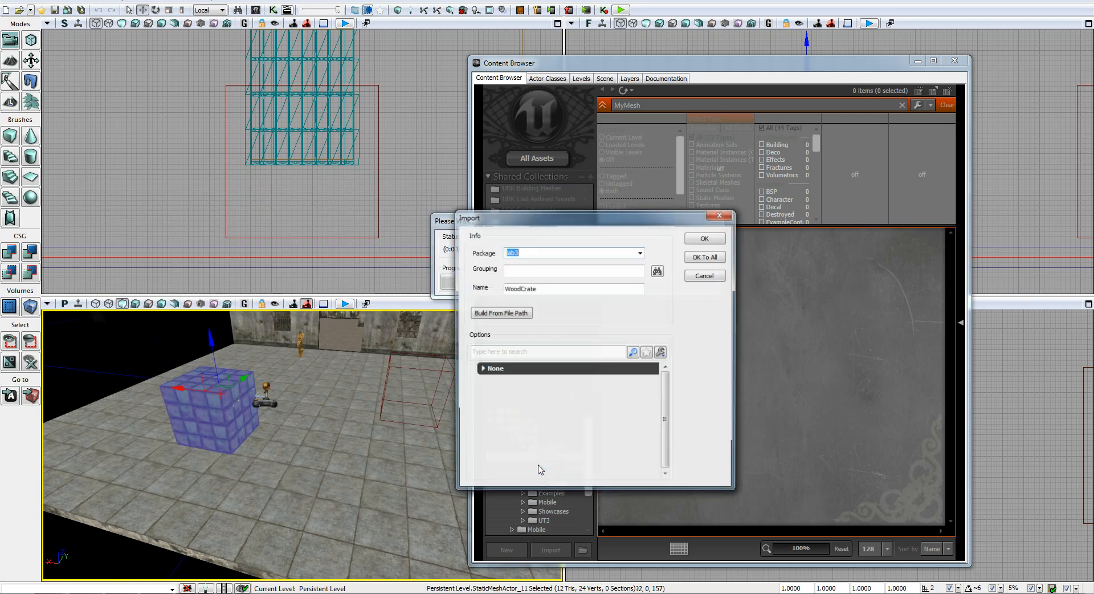
Step: Import the WoodCrate mesh into the lab3 package under the grouping Meshes and accept the vertex count warning
{"action": "left_click", "coordinate": [510, 268]}
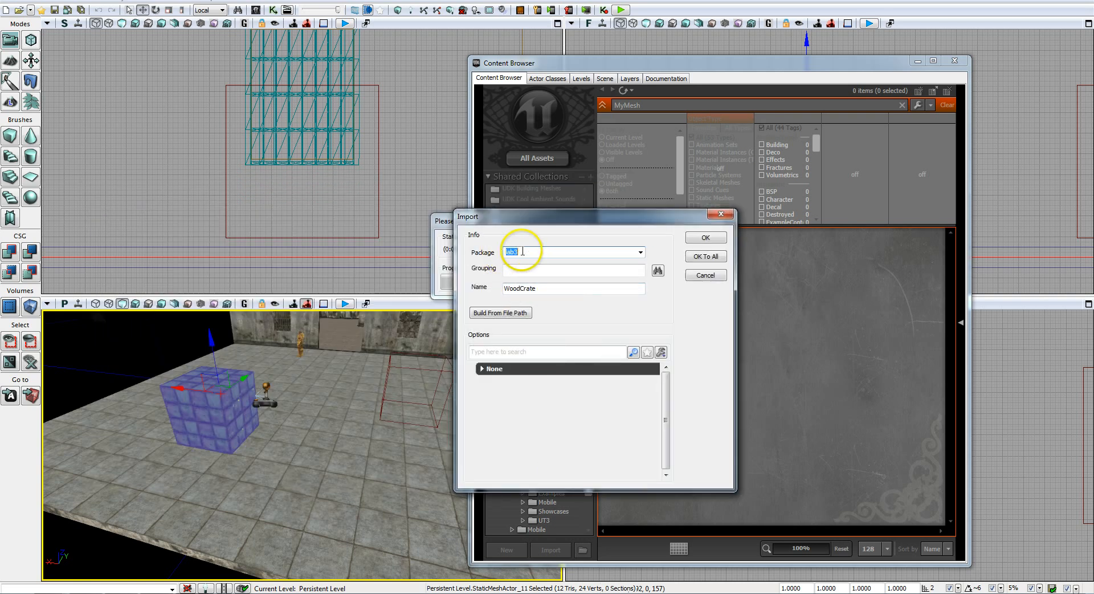
{"action": "left_click", "coordinate": [522, 271]}
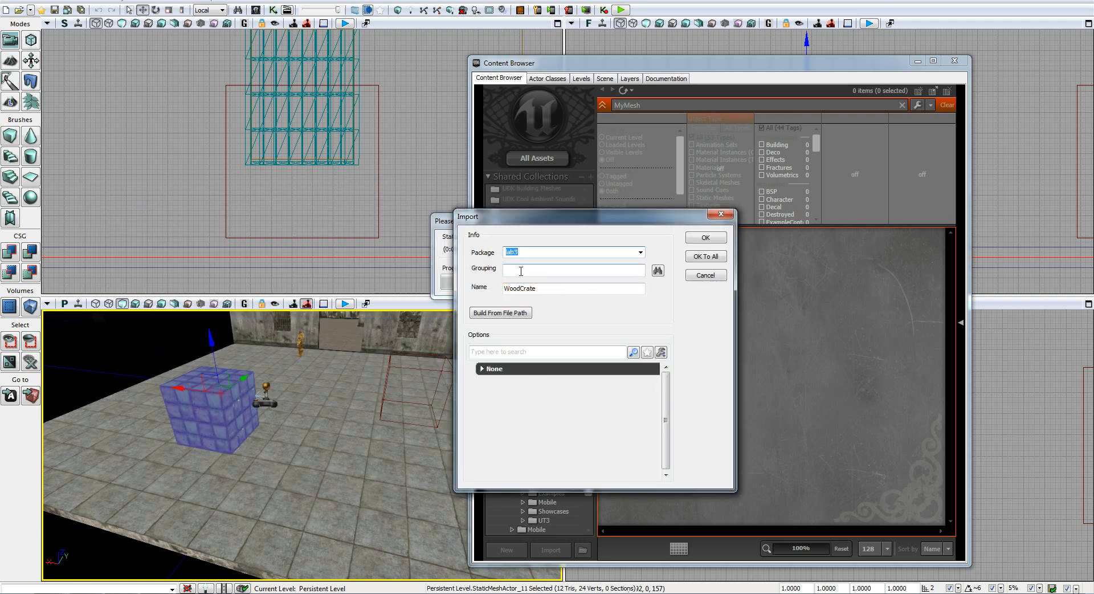
{"action": "type", "text": "Meshes"}
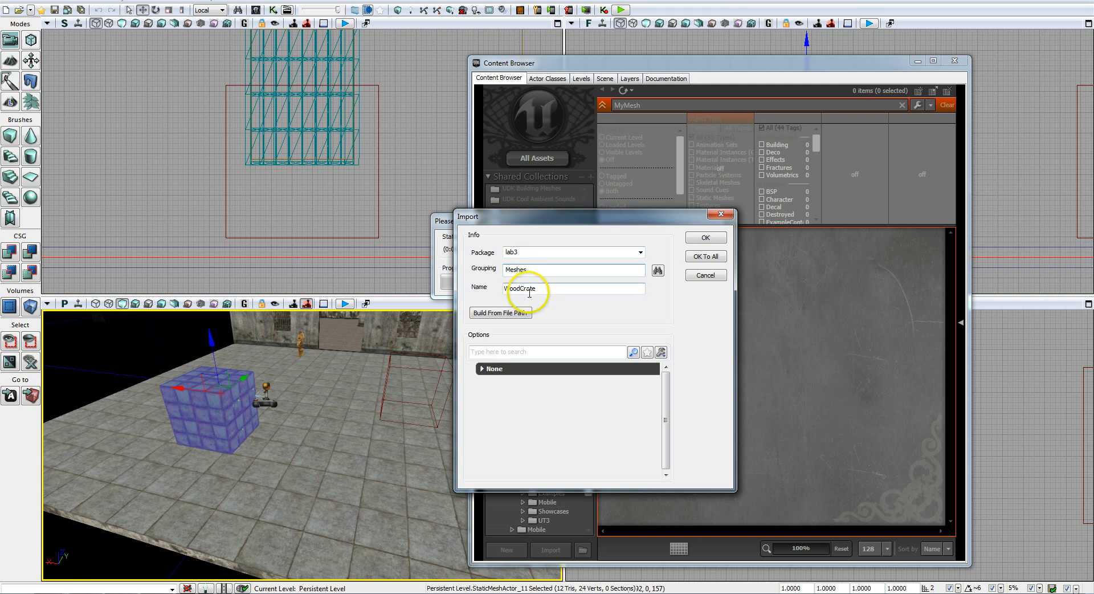
{"action": "left_click", "coordinate": [707, 237]}
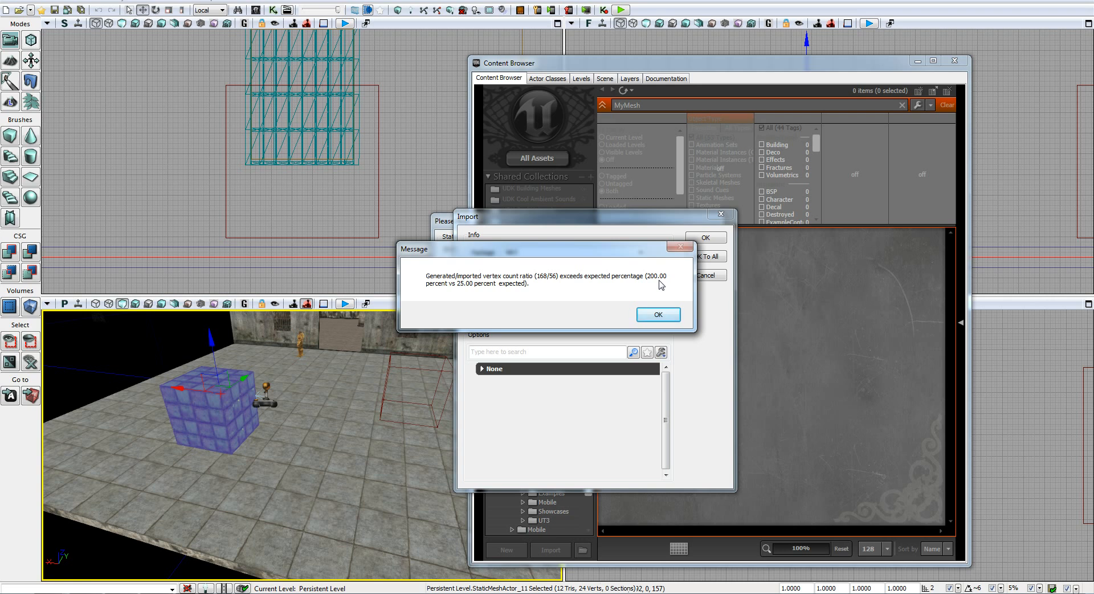
{"action": "left_click", "coordinate": [658, 315]}
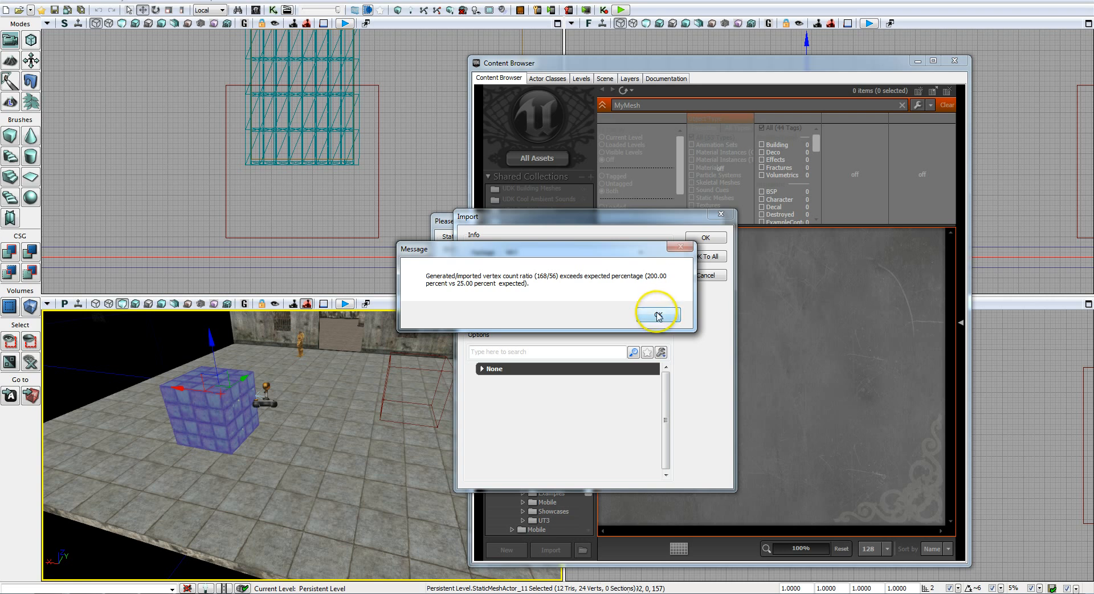
{"action": "left_click", "coordinate": [665, 317]}
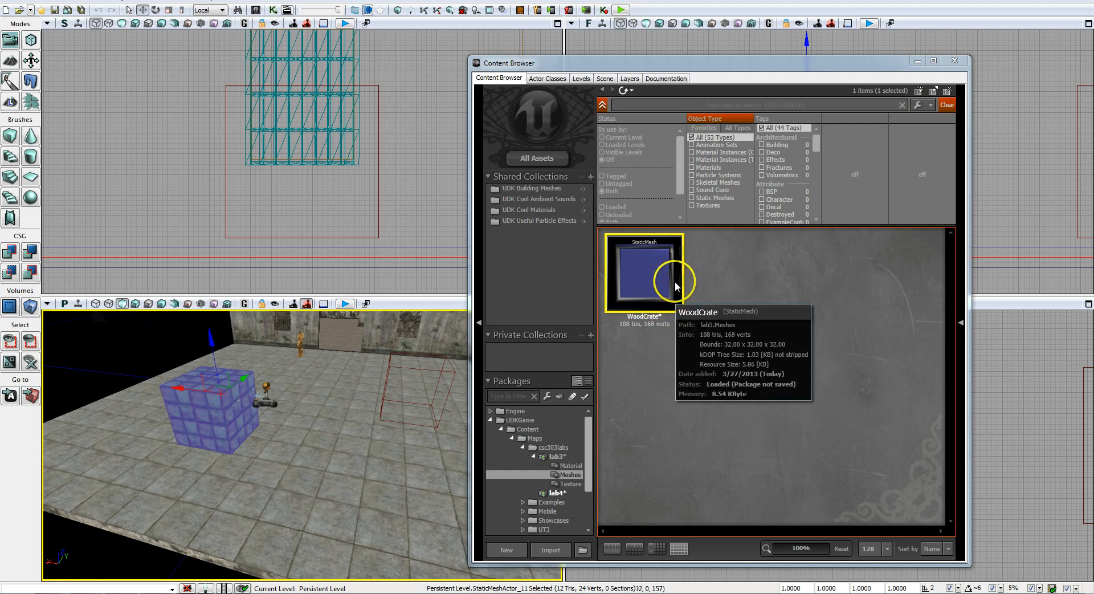
Step: Open the imported WoodCrate mesh in the Static Mesh Editor, inspect it from several angles, and close the editor
{"action": "left_click", "coordinate": [653, 288]}
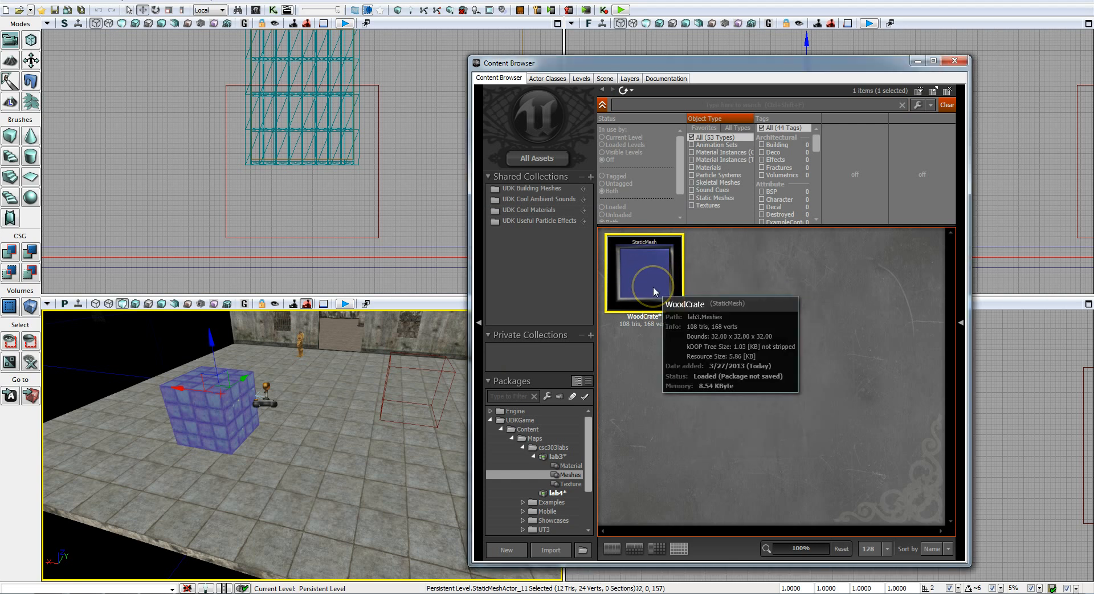
{"action": "double_click", "coordinate": [653, 286]}
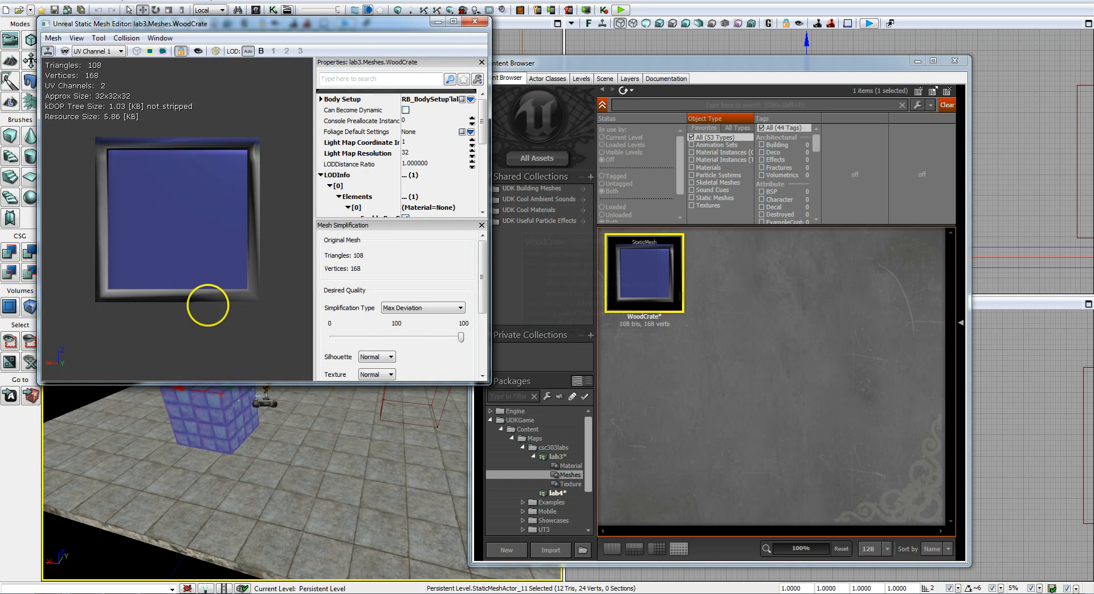
{"action": "left_click_drag", "start_coordinate": [188, 314], "coordinate": [252, 313]}
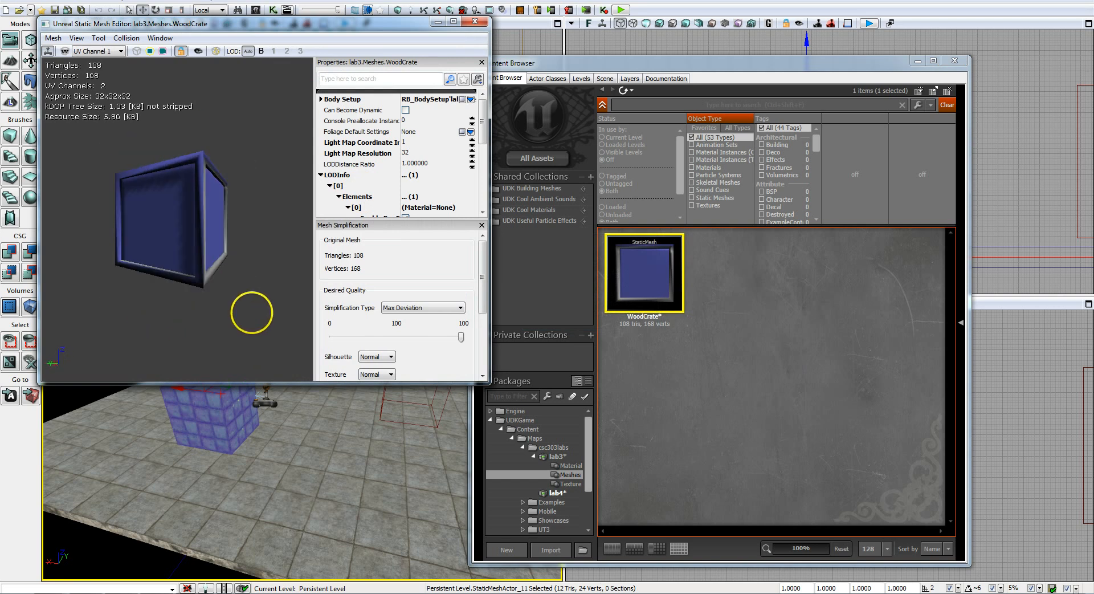
{"action": "right_click_drag", "start_coordinate": [251, 313], "coordinate": [249, 331]}
{"action": "left_click_drag", "start_coordinate": [135, 271], "coordinate": [266, 264]}
{"action": "mouse_move", "coordinate": [266, 264]}
{"action": "right_mouse_down"}
{"action": "mouse_move", "coordinate": [266, 212]}
{"action": "mouse_move", "coordinate": [265, 250]}
{"action": "right_mouse_up"}
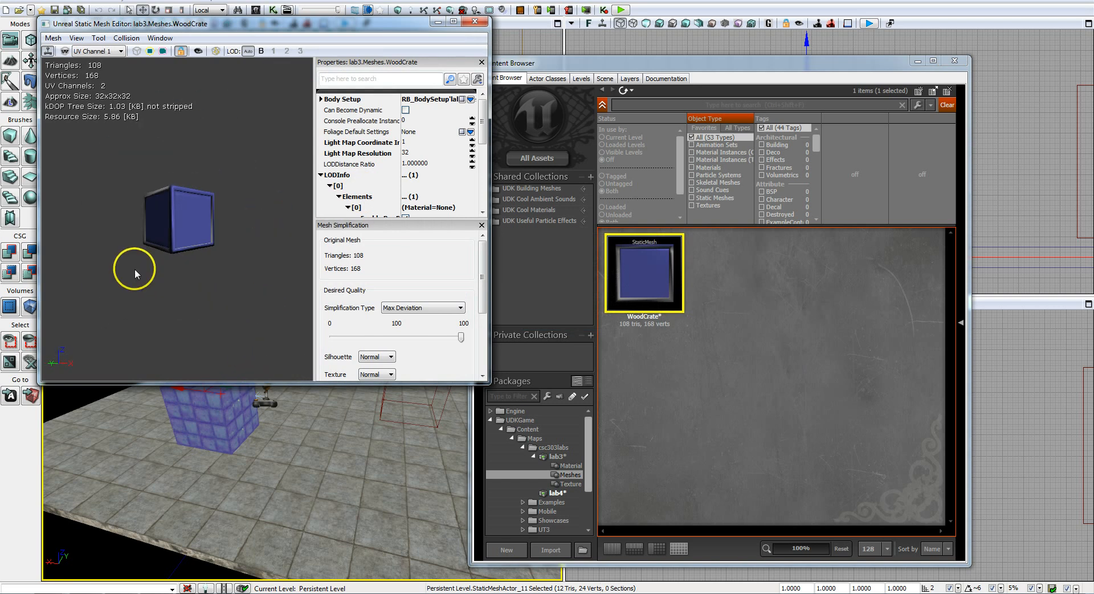
{"action": "left_click", "coordinate": [474, 21]}
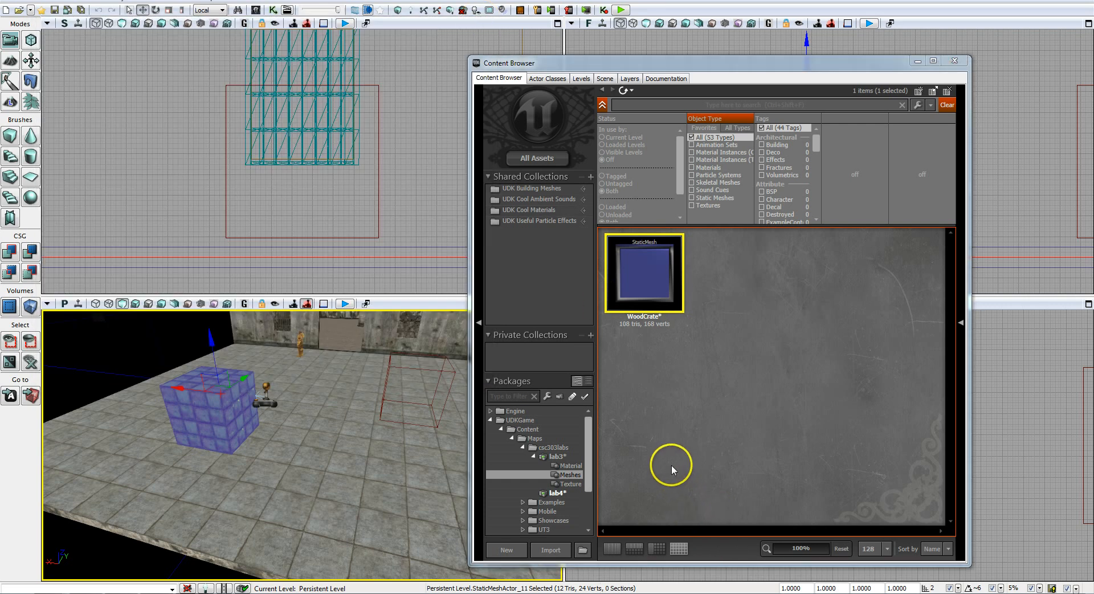
Step: Import WoodCrate.tga from the Texture subfolder into the lab3 package under the grouping Textures
{"action": "left_click", "coordinate": [561, 550]}
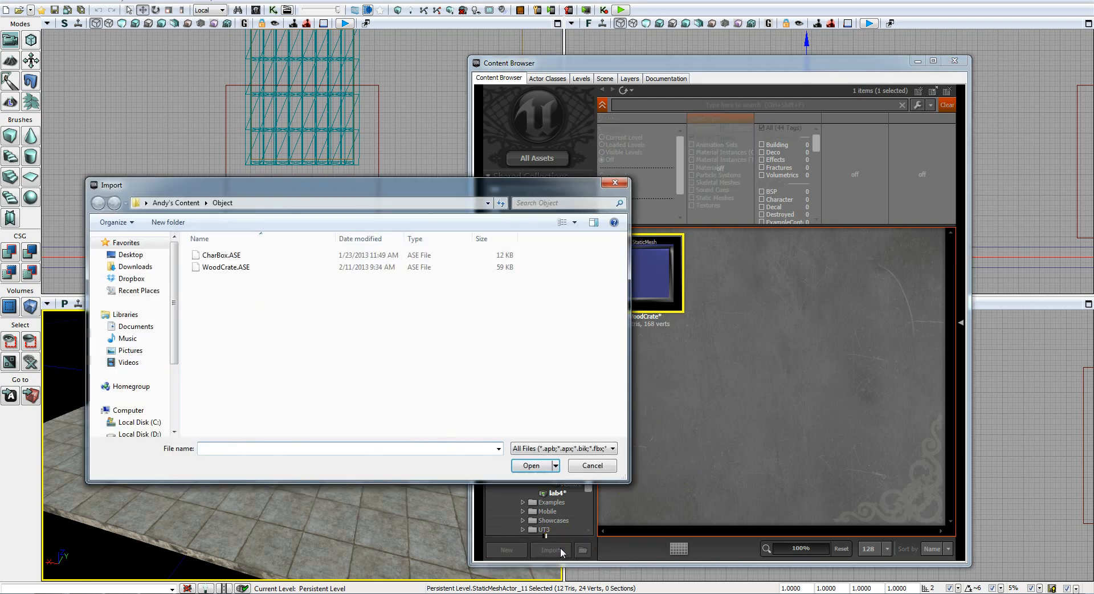
{"action": "left_click", "coordinate": [188, 203]}
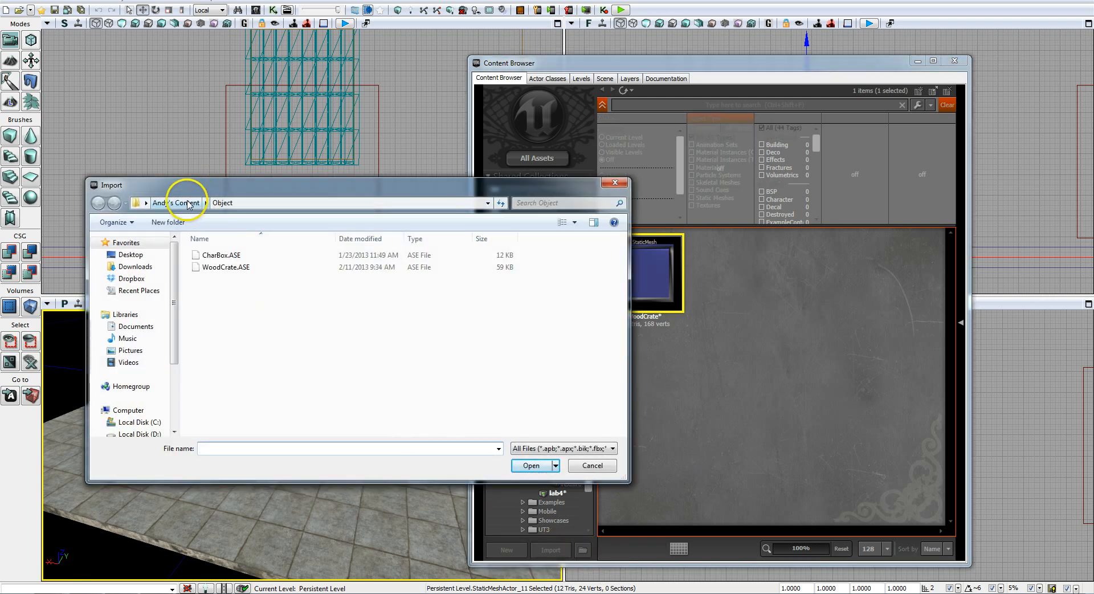
{"action": "double_click", "coordinate": [220, 267]}
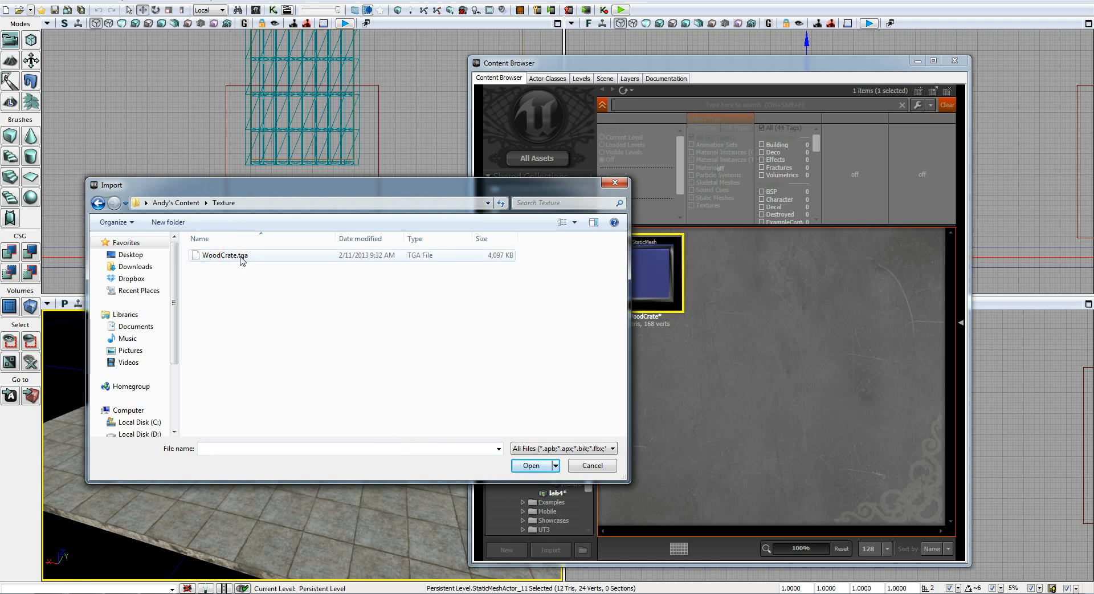
{"action": "left_click", "coordinate": [243, 257]}
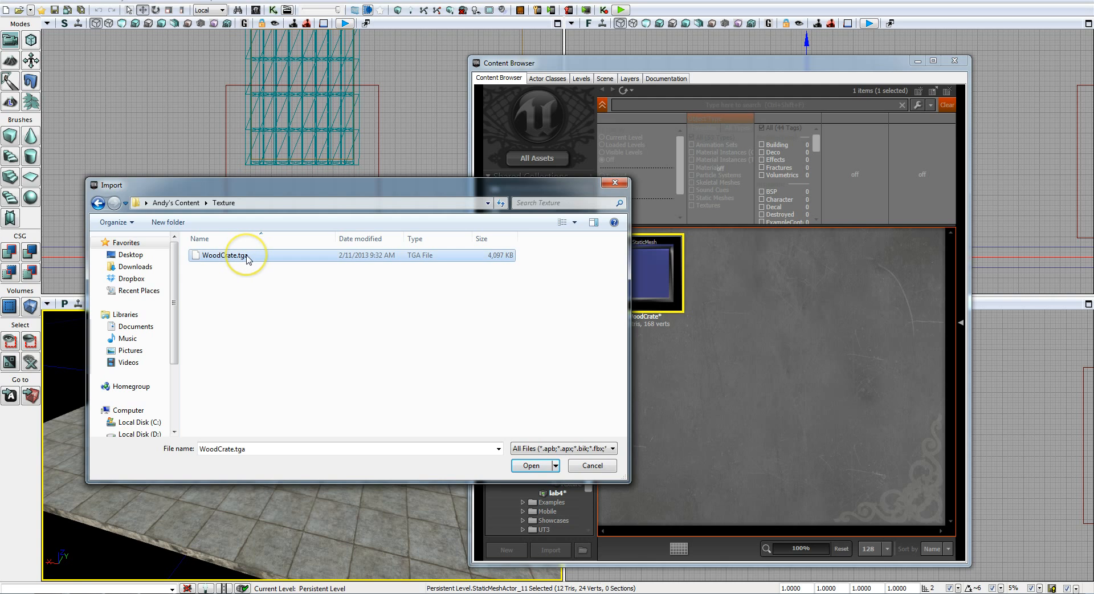
{"action": "left_click", "coordinate": [532, 466]}
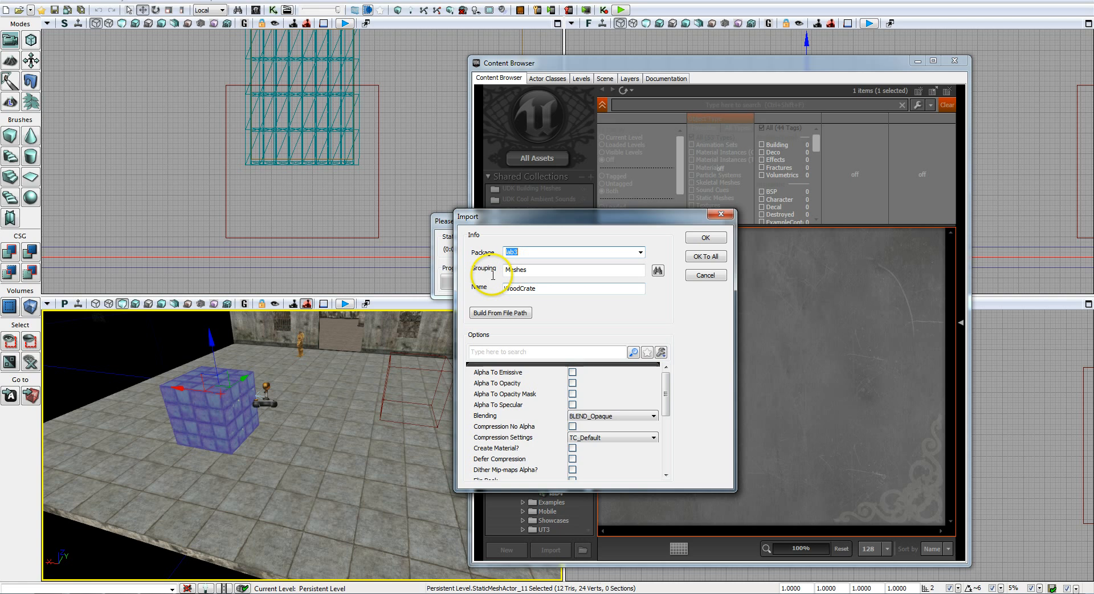
{"action": "key", "text": "Tab"}
{"action": "type", "text": "Textu"}
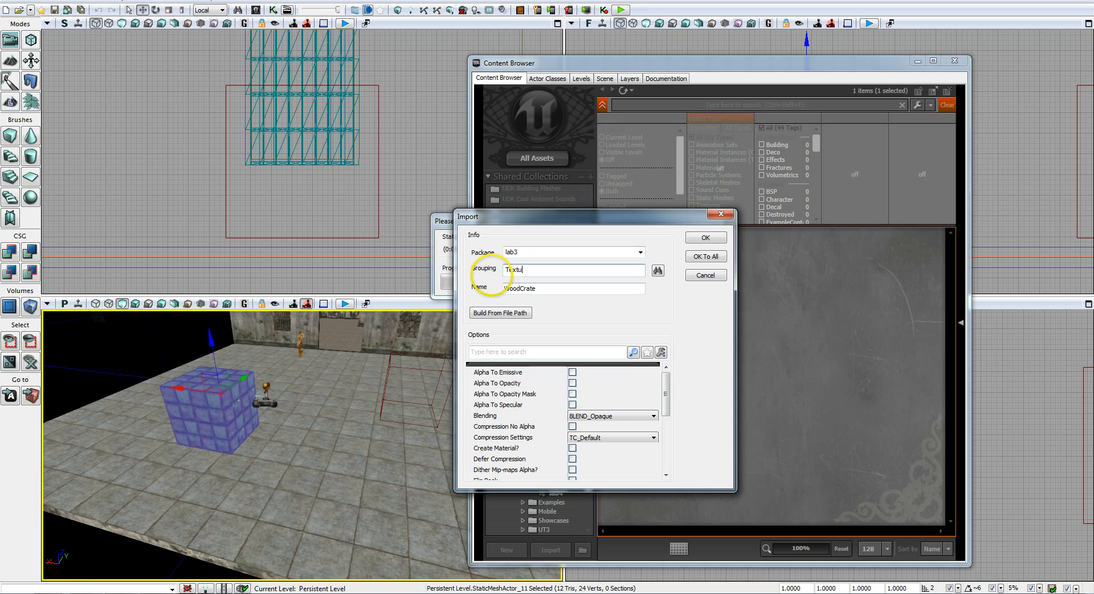
{"action": "left_click", "coordinate": [706, 238]}
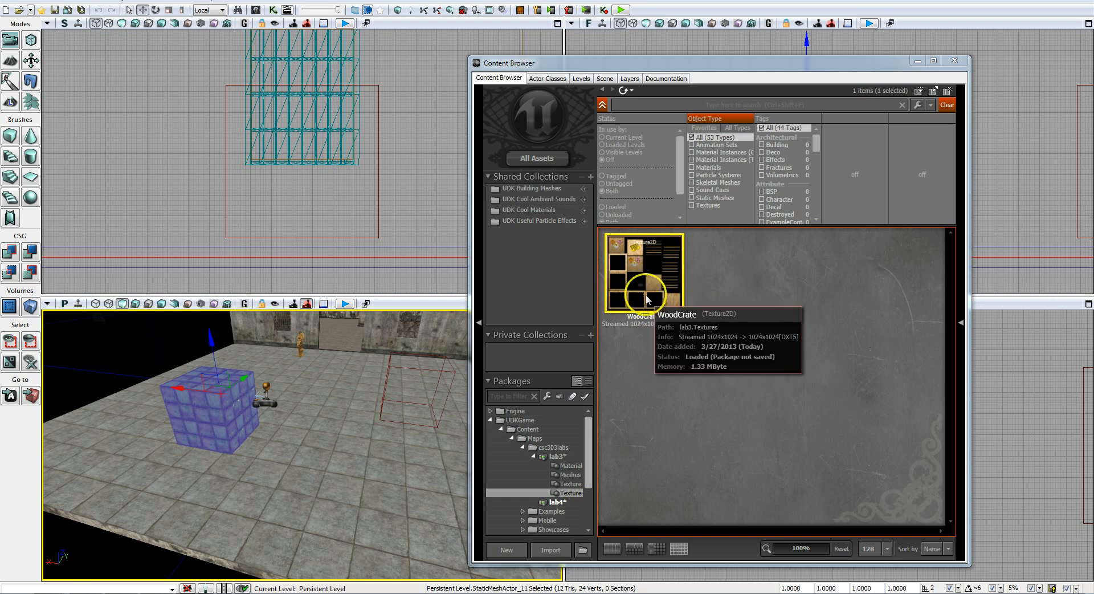
Step: Create a new material named woodcrate_material in the lab3 package under the grouping Materials
{"action": "right_click", "coordinate": [752, 292]}
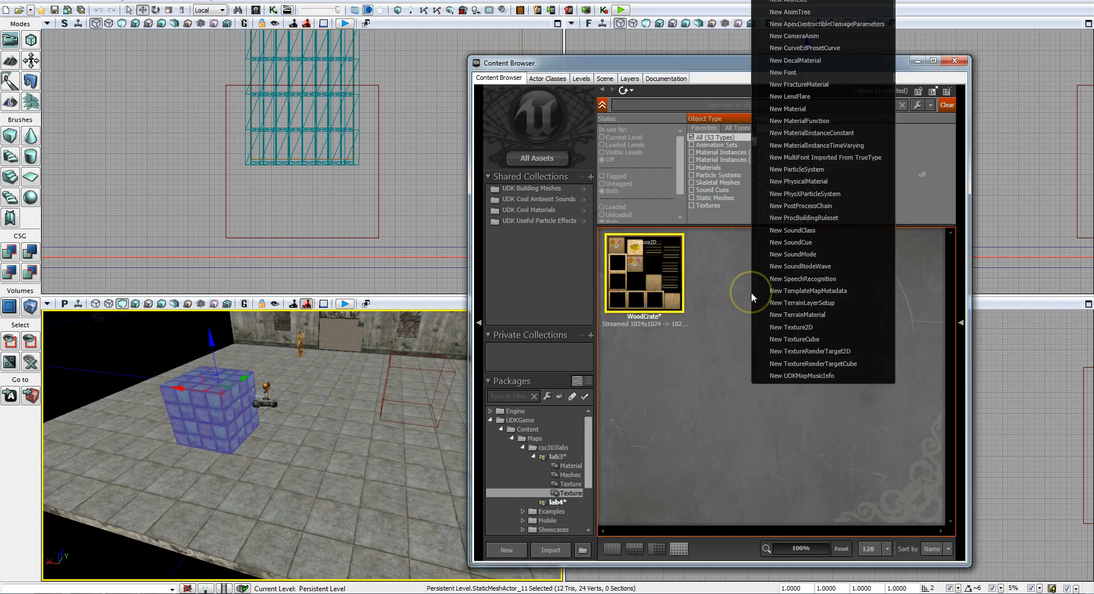
{"action": "left_click", "coordinate": [808, 109]}
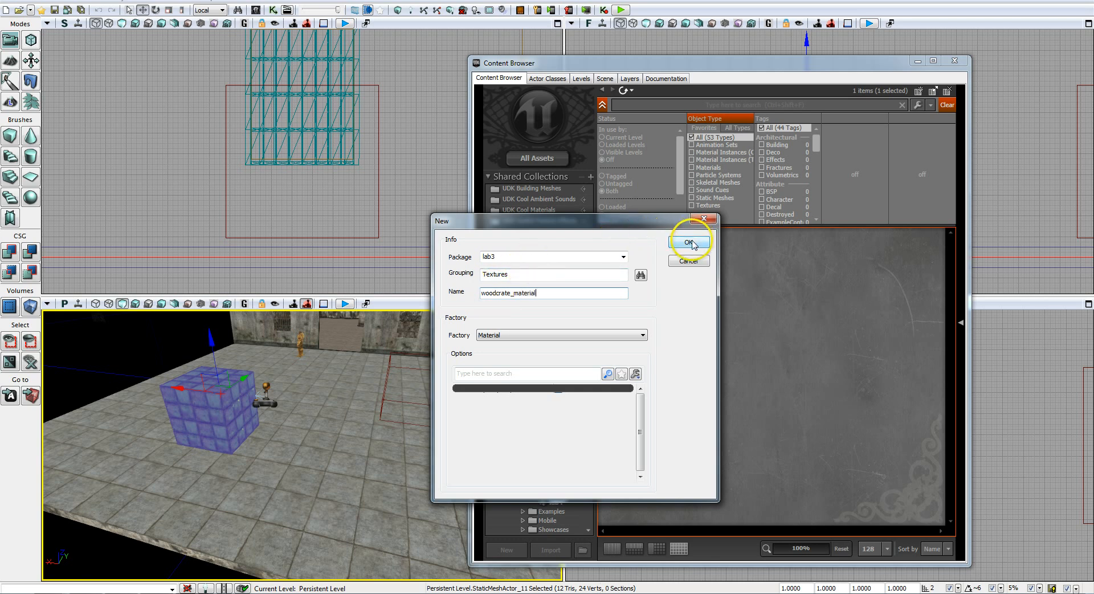
{"action": "left_click_drag", "start_coordinate": [504, 274], "coordinate": [593, 271]}
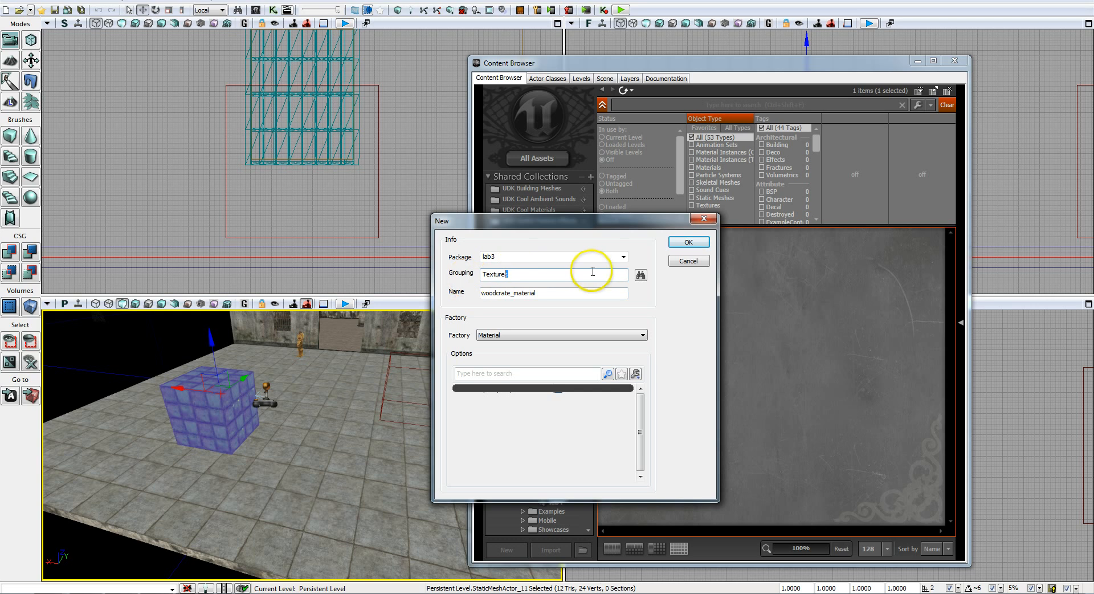
{"action": "left_click", "coordinate": [595, 271]}
{"action": "left_click", "coordinate": [539, 276]}
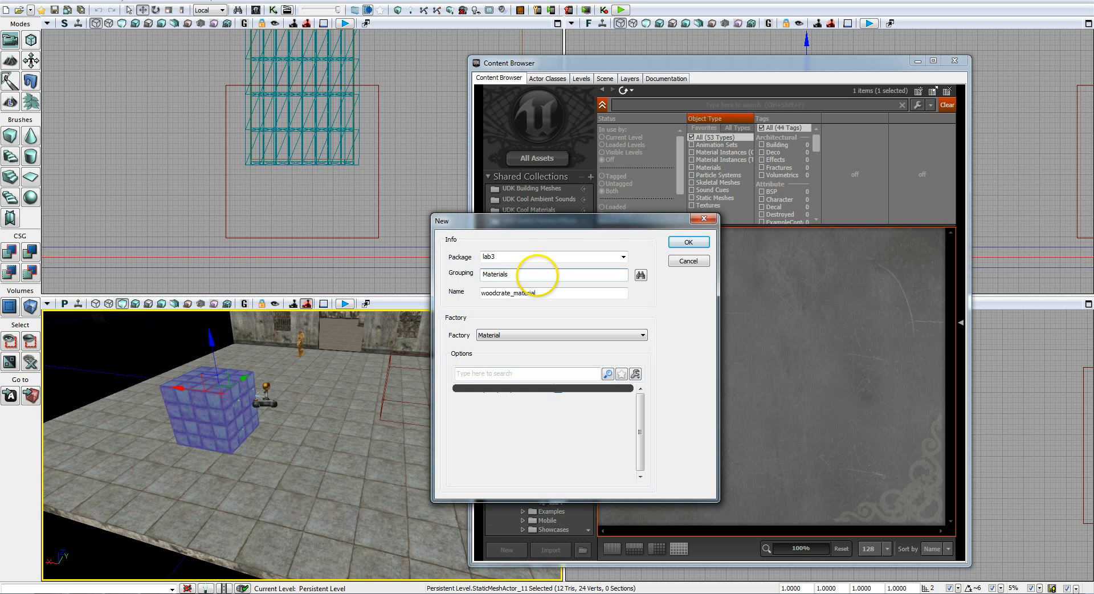
{"action": "left_click", "coordinate": [706, 241]}
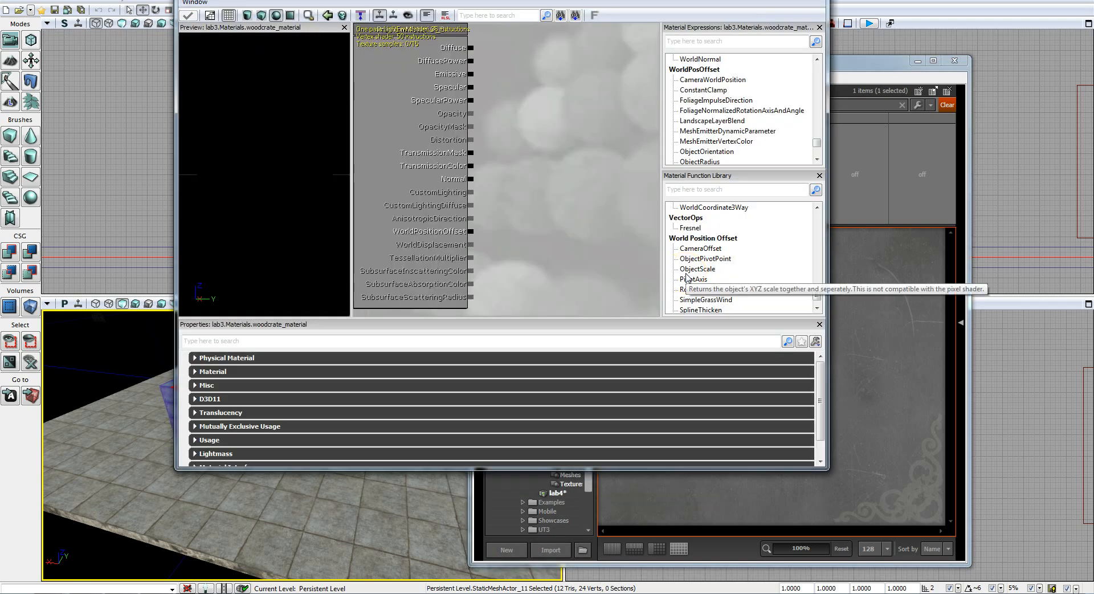
Step: Add a TextureSample expression to the woodcrate_material graph, beside the main material node
{"action": "left_click_drag", "start_coordinate": [818, 143], "coordinate": [820, 140]}
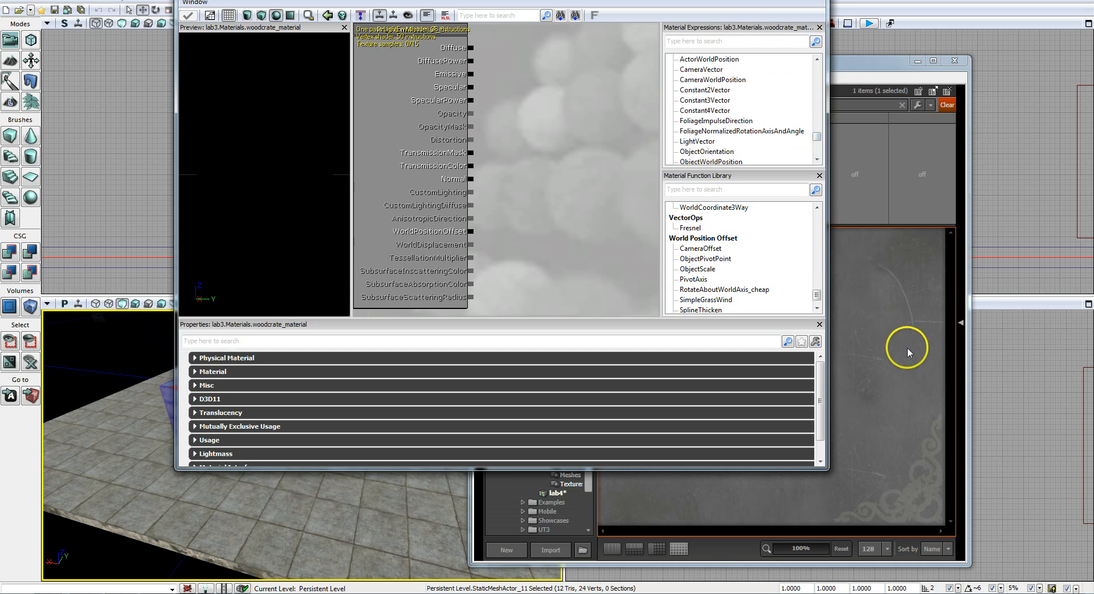
{"action": "left_click", "coordinate": [818, 59]}
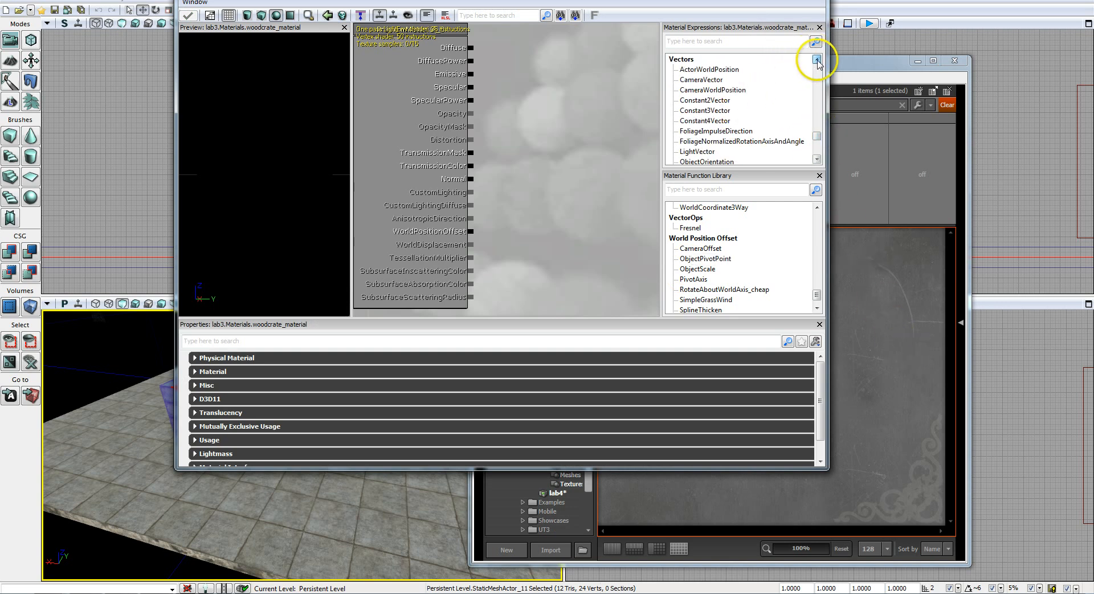
{"action": "left_click_drag", "start_coordinate": [818, 59], "coordinate": [818, 60]}
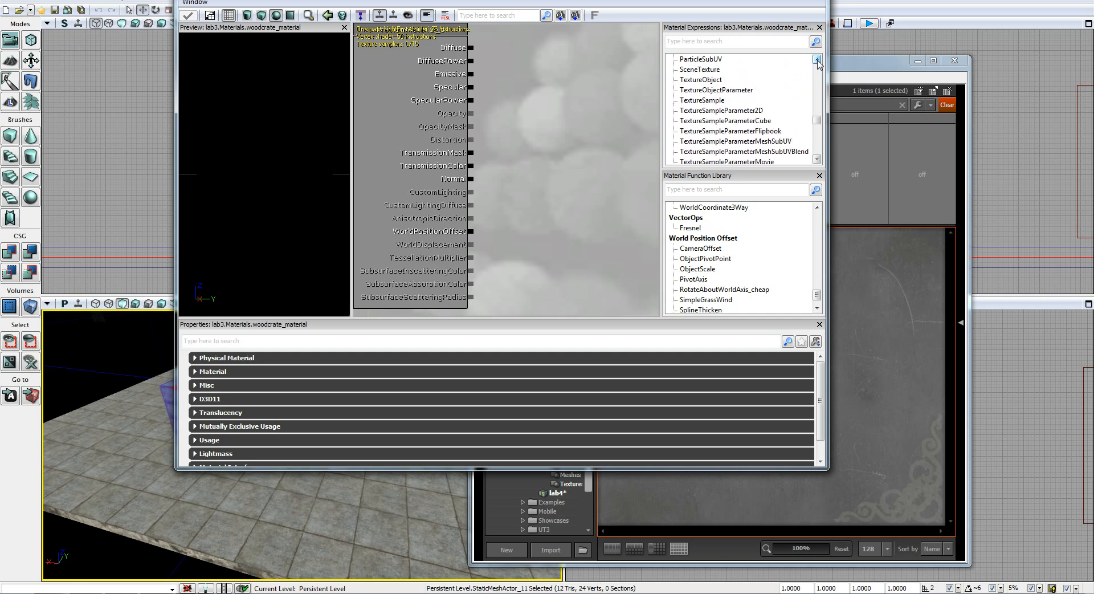
{"action": "left_click_drag", "start_coordinate": [694, 102], "coordinate": [613, 156]}
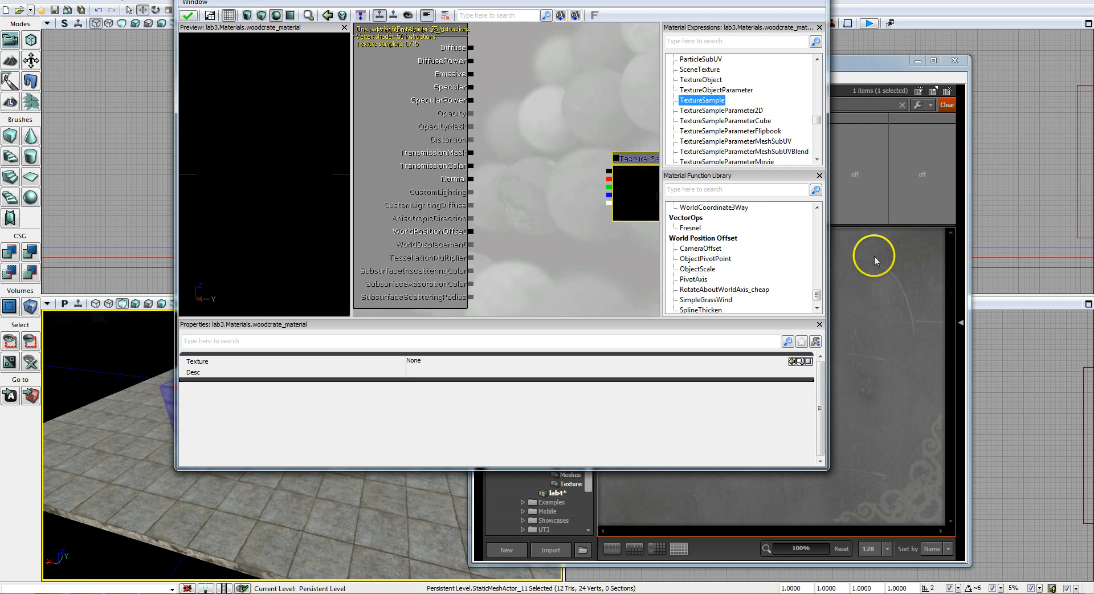
Step: Select the WoodCrate texture in lab3's Textures group and assign it to the texture sample node
{"action": "left_click", "coordinate": [893, 71]}
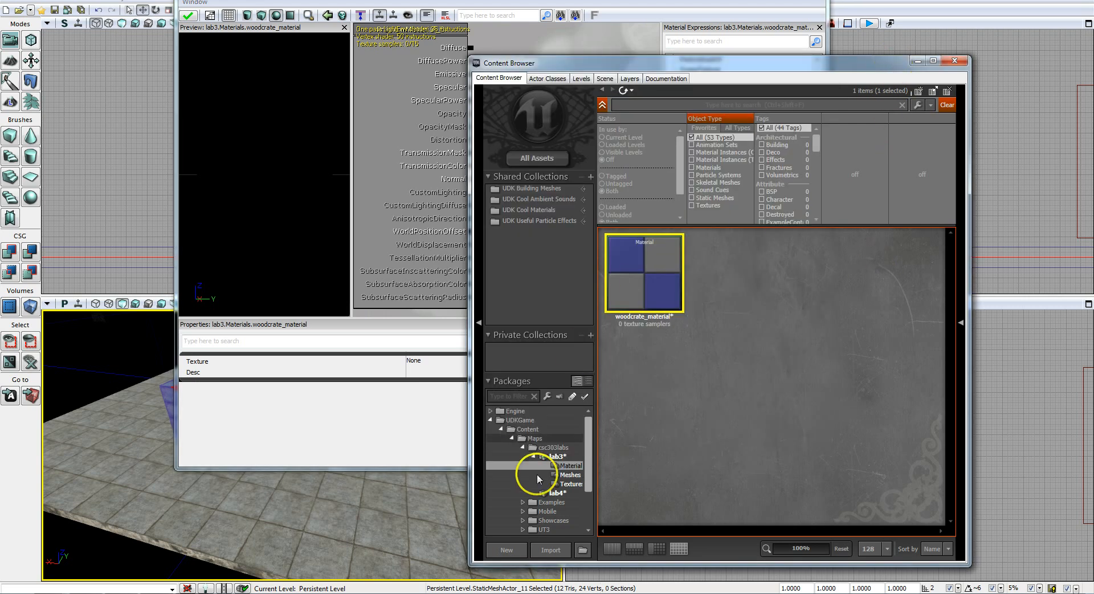
{"action": "left_click", "coordinate": [569, 484]}
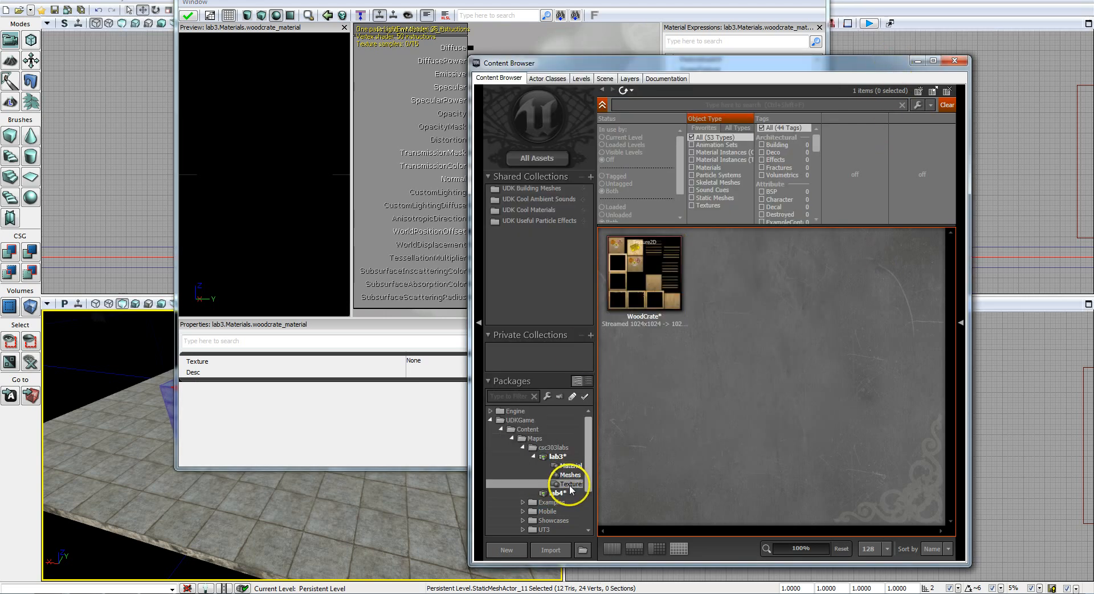
{"action": "left_click", "coordinate": [665, 279]}
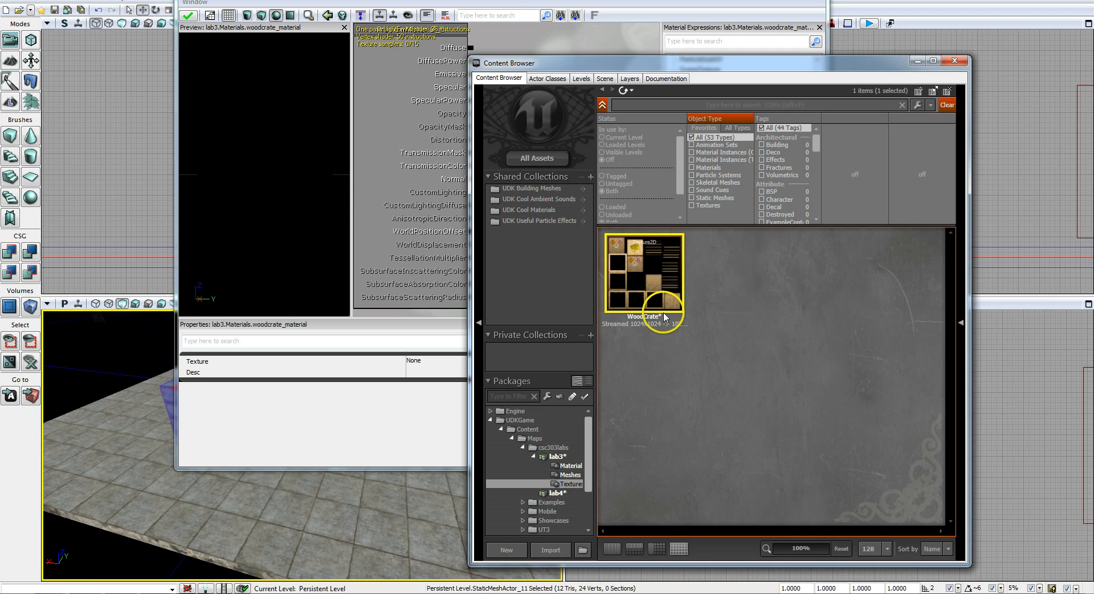
{"action": "left_click", "coordinate": [491, 6]}
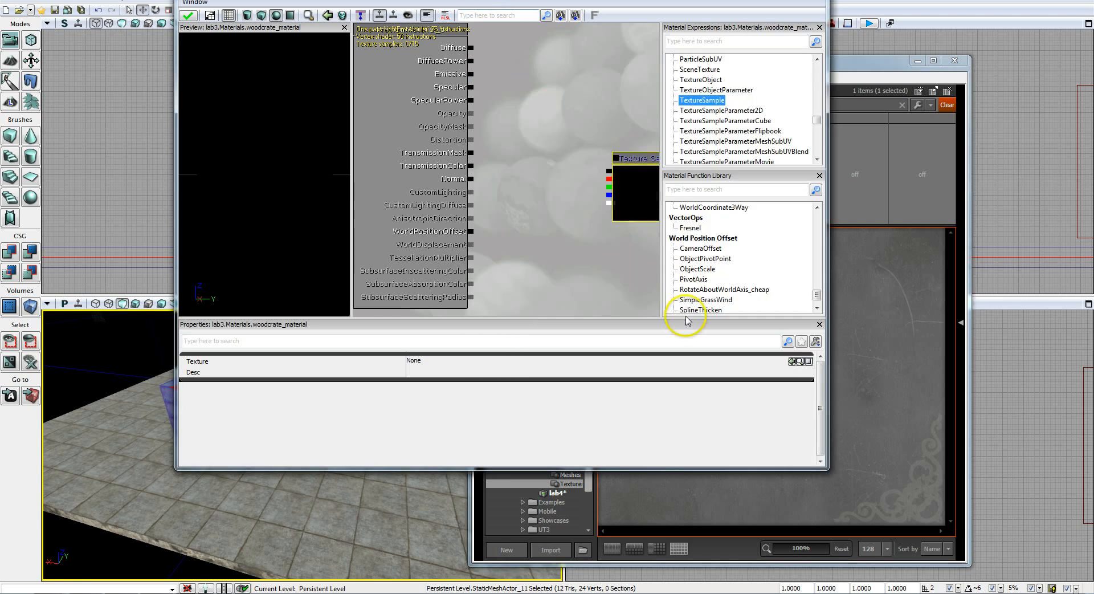
{"action": "left_click", "coordinate": [792, 361]}
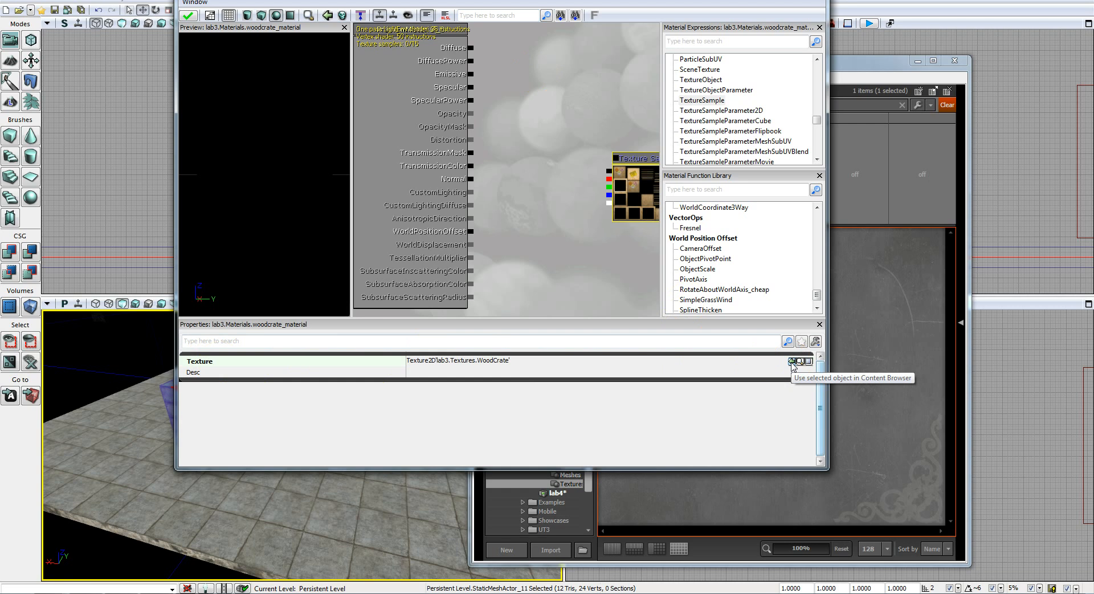
Step: Connect the texture sample's colour output to Diffuse, then close the material editor and apply the changes to woodcrate_material
{"action": "left_click_drag", "start_coordinate": [608, 170], "coordinate": [472, 47]}
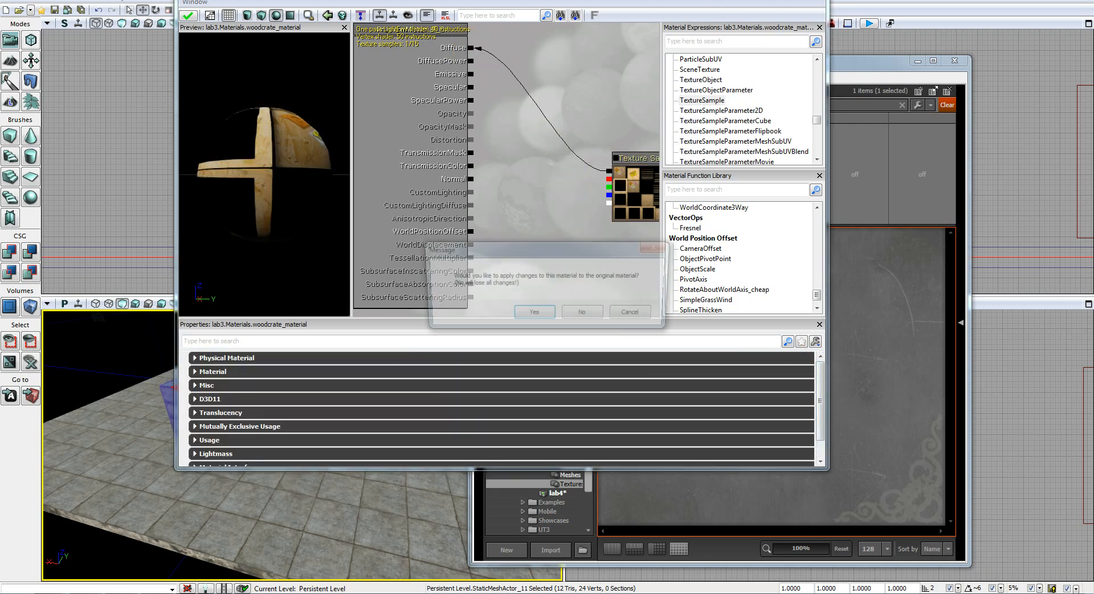
{"action": "left_click", "coordinate": [530, 314]}
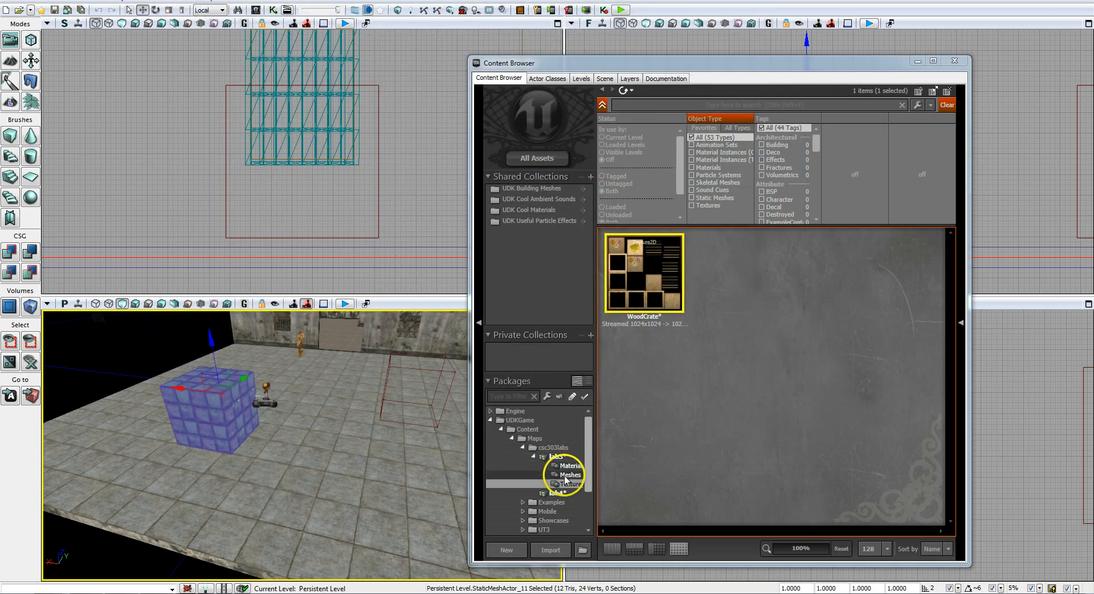
Step: Open the WoodCrate static mesh from lab3's Meshes group for editing and select the Material property of its LODInfo element
{"action": "left_click", "coordinate": [570, 475]}
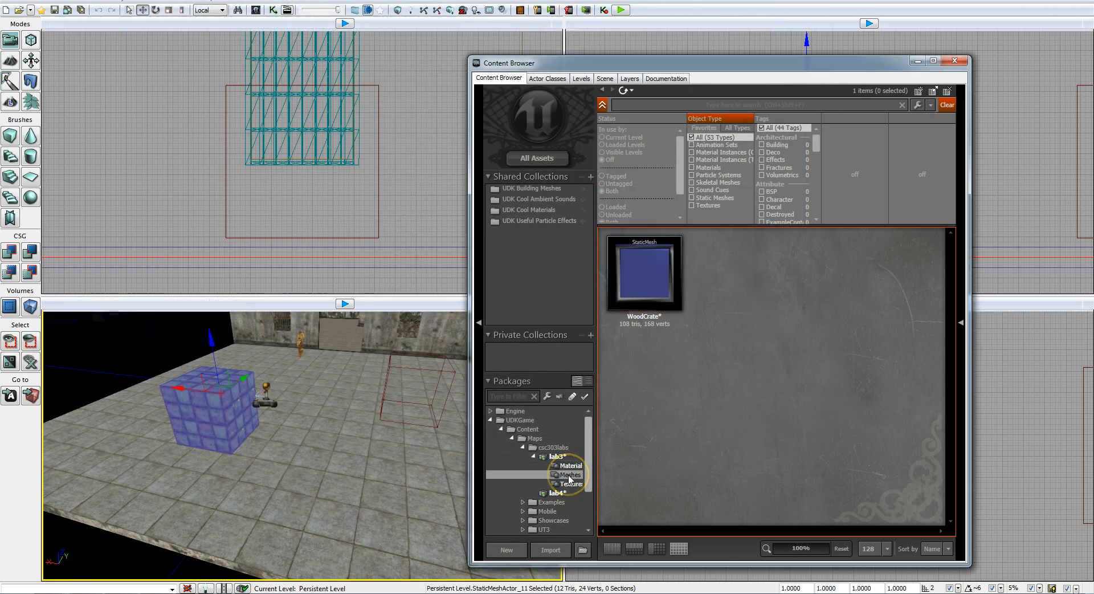
{"action": "double_click", "coordinate": [657, 275]}
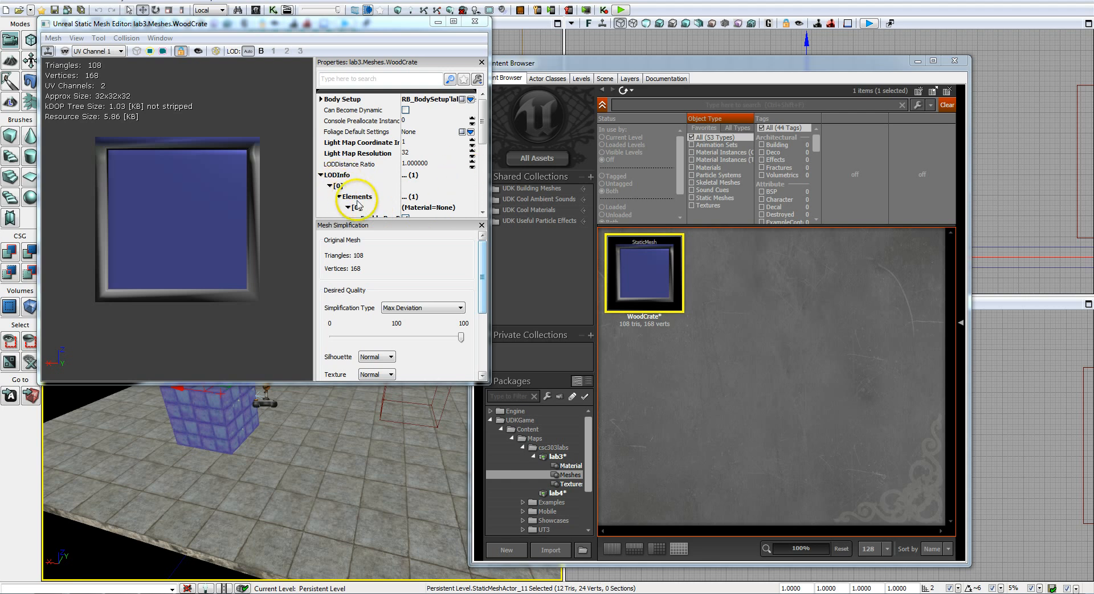
{"action": "mouse_move", "coordinate": [483, 122]}
{"action": "left_mouse_down"}
{"action": "mouse_move", "coordinate": [484, 153]}
{"action": "mouse_move", "coordinate": [484, 142]}
{"action": "left_mouse_up"}
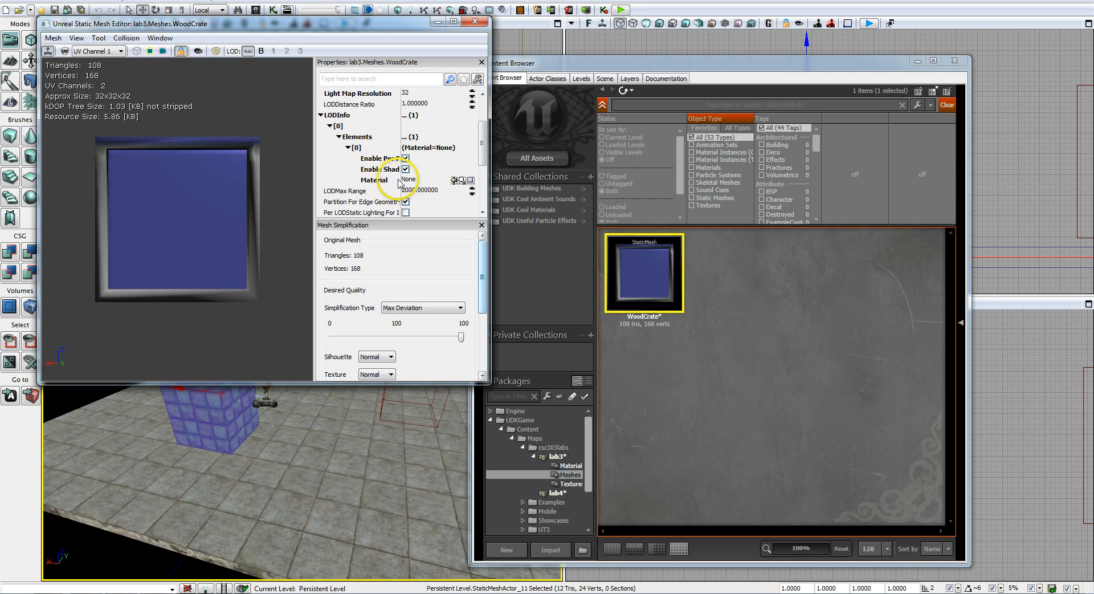
{"action": "left_click", "coordinate": [416, 180]}
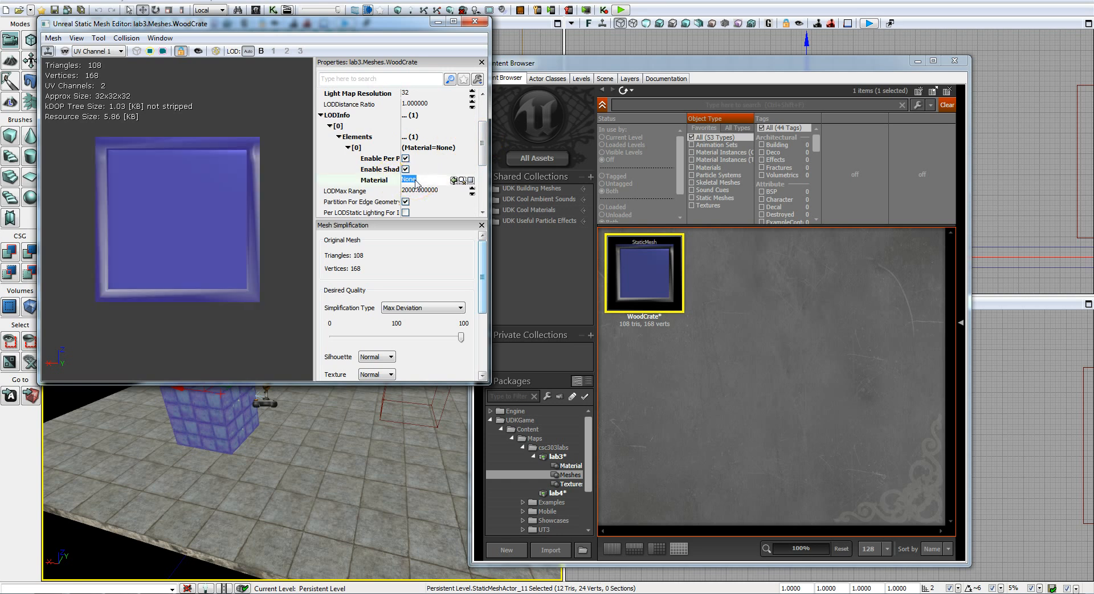
Step: Select woodcrate_material in lab3's Materials group, assign it to the mesh's Material property, and close the Static Mesh Editor
{"action": "left_click", "coordinate": [569, 483]}
{"action": "left_click", "coordinate": [650, 274]}
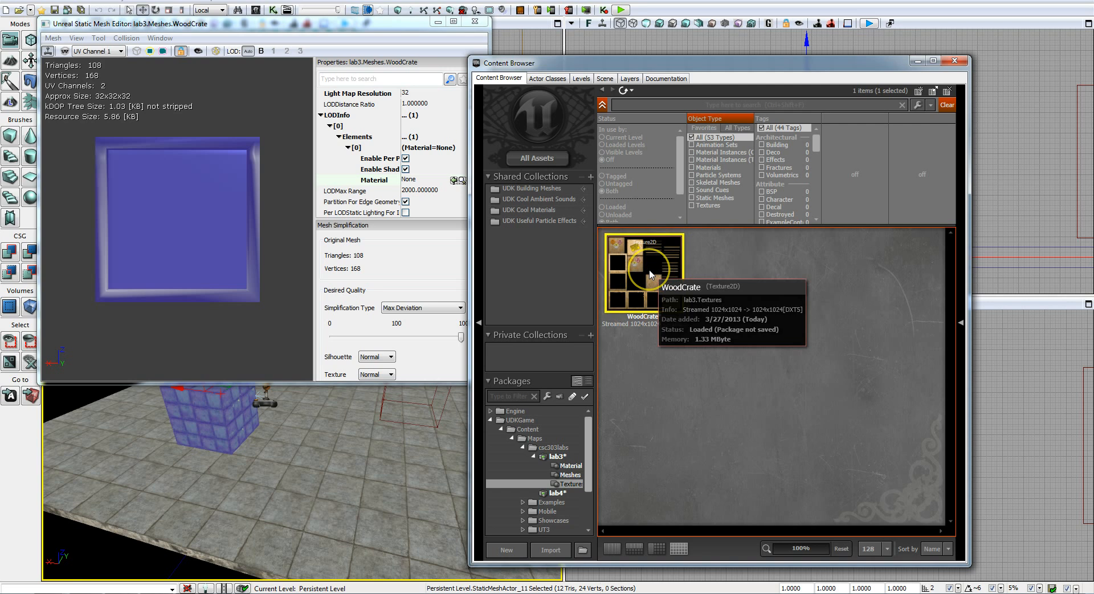
{"action": "left_click", "coordinate": [570, 465]}
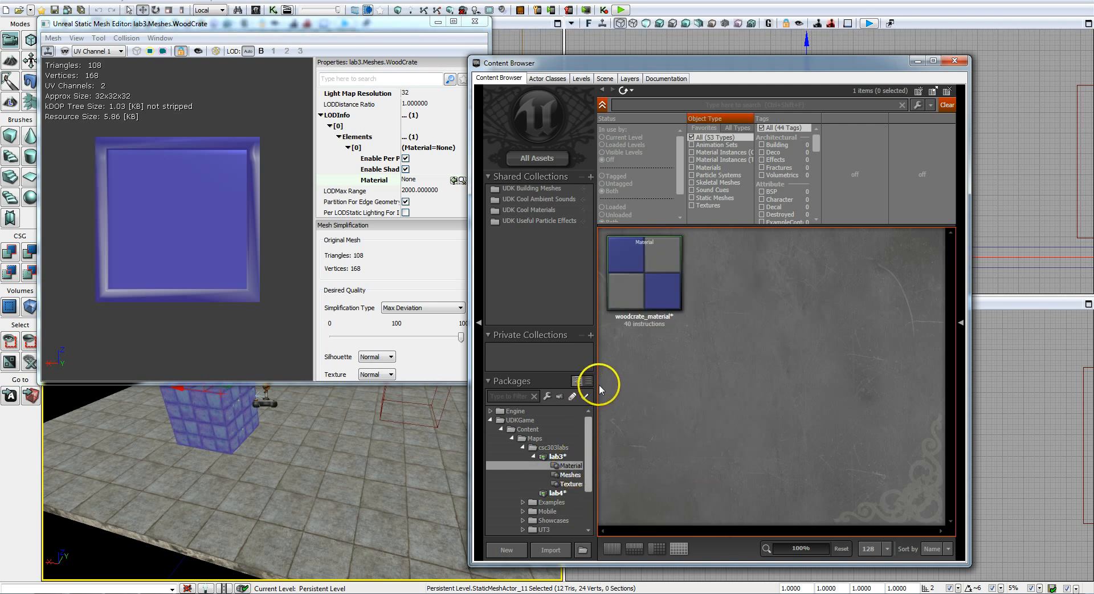
{"action": "mouse_move", "coordinate": [652, 269]}
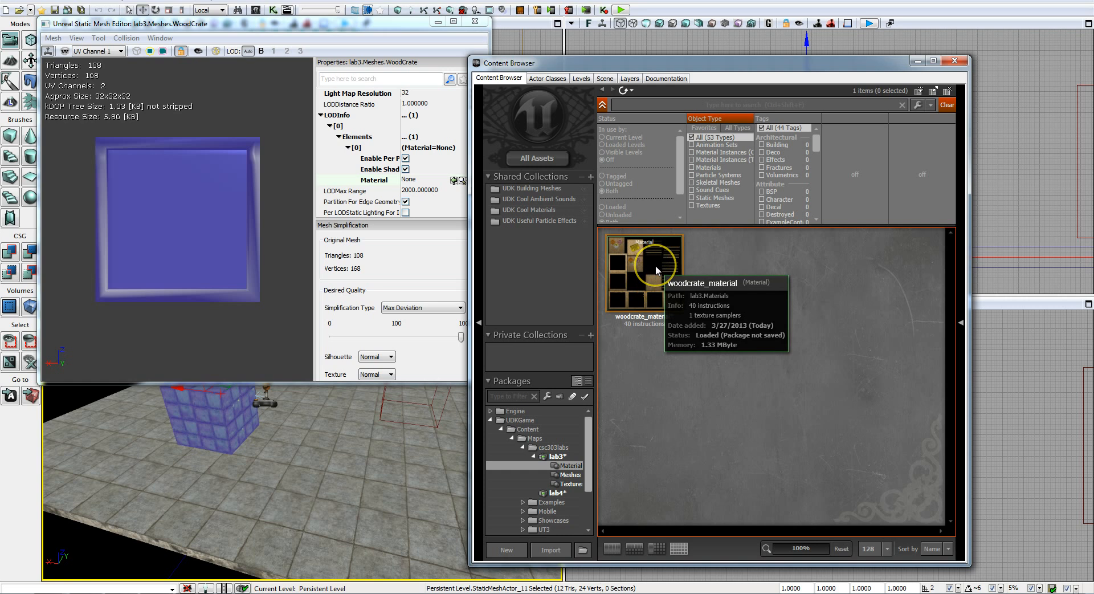
{"action": "left_click", "coordinate": [655, 266]}
{"action": "left_click", "coordinate": [456, 181]}
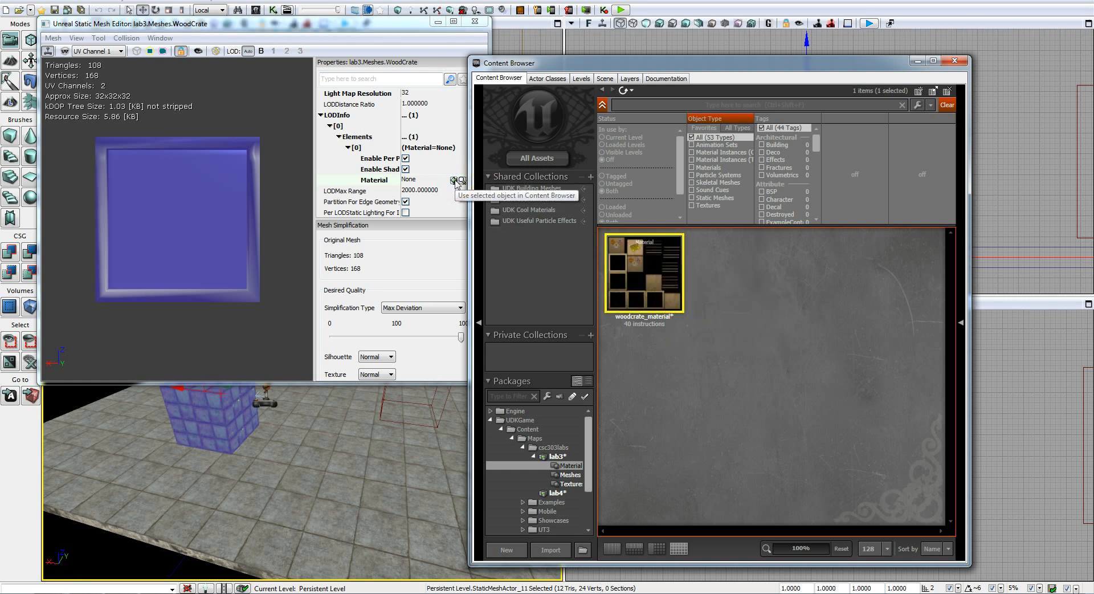
{"action": "left_click", "coordinate": [456, 182]}
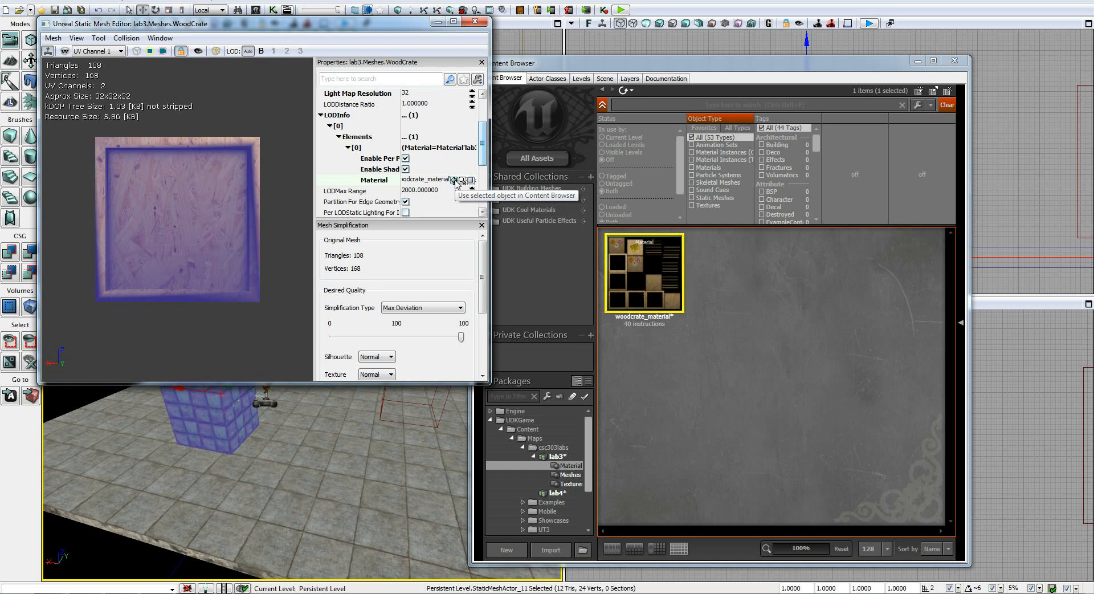
{"action": "left_click", "coordinate": [476, 22]}
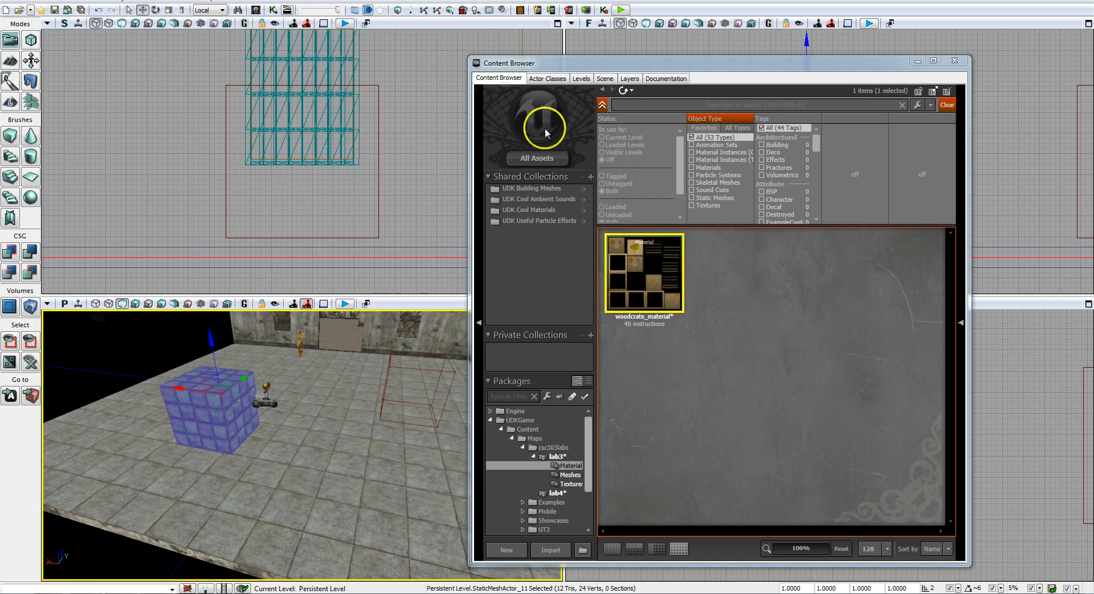
Step: Try to place the WoodCrate mesh from lab3's Meshes group on the room floor in the perspective view
{"action": "left_click", "coordinate": [571, 476]}
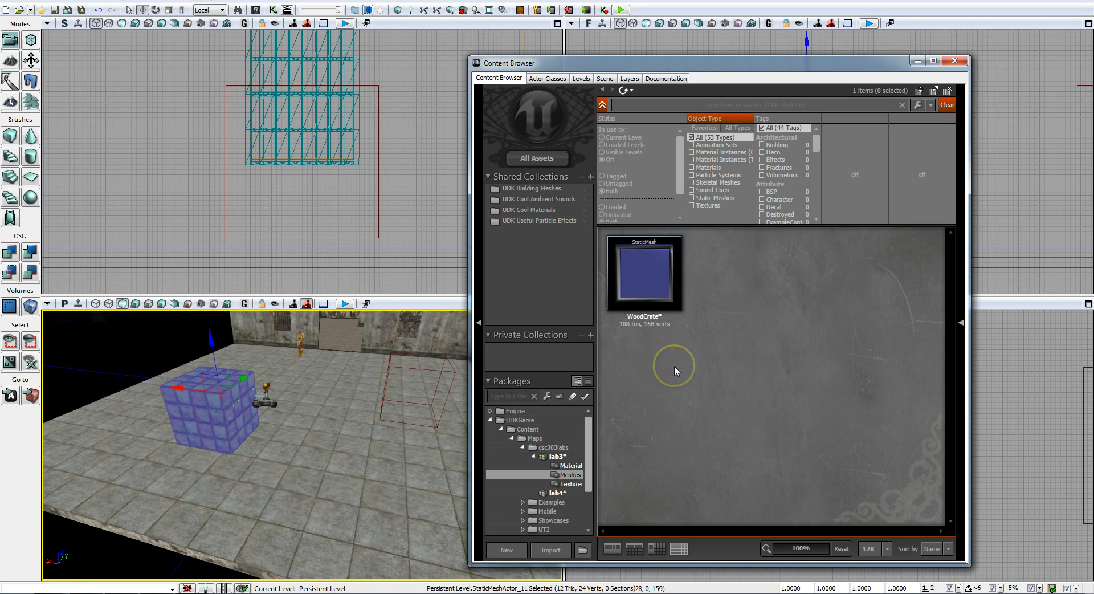
{"action": "left_click", "coordinate": [652, 270]}
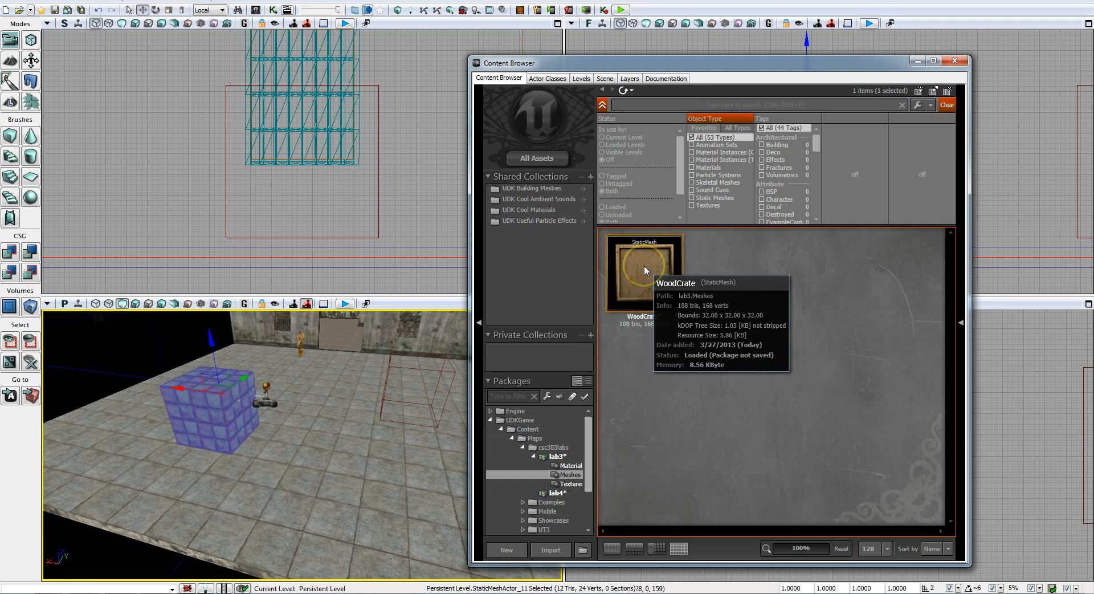
{"action": "left_click_drag", "start_coordinate": [644, 269], "coordinate": [334, 463]}
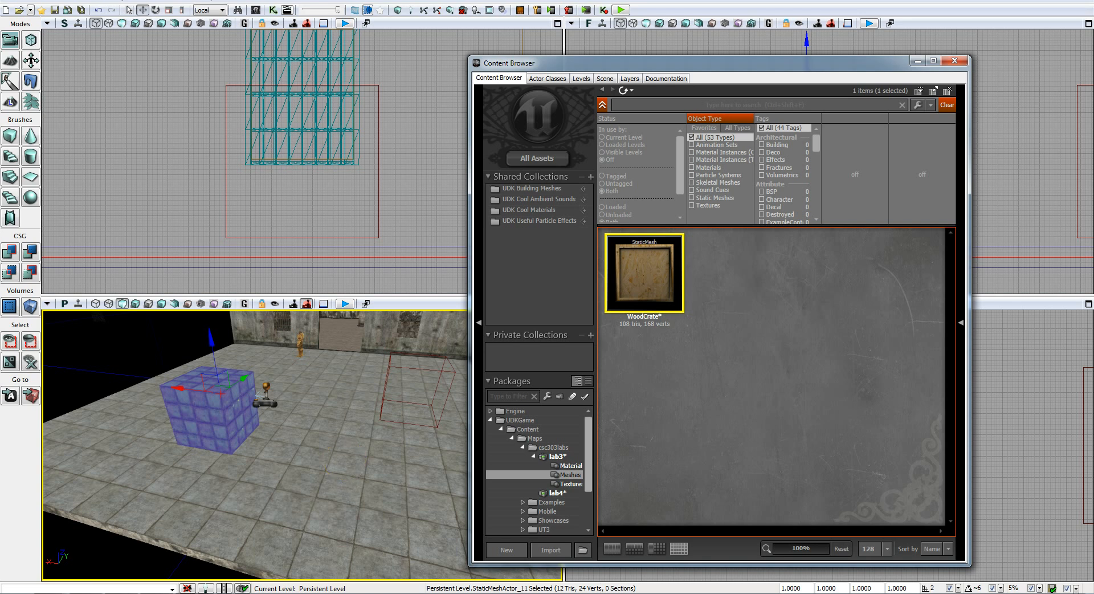
{"action": "left_click", "coordinate": [633, 336]}
{"action": "right_click_drag", "start_coordinate": [397, 437], "coordinate": [395, 418]}
{"action": "middle_click_drag", "start_coordinate": [395, 418], "coordinate": [396, 460]}
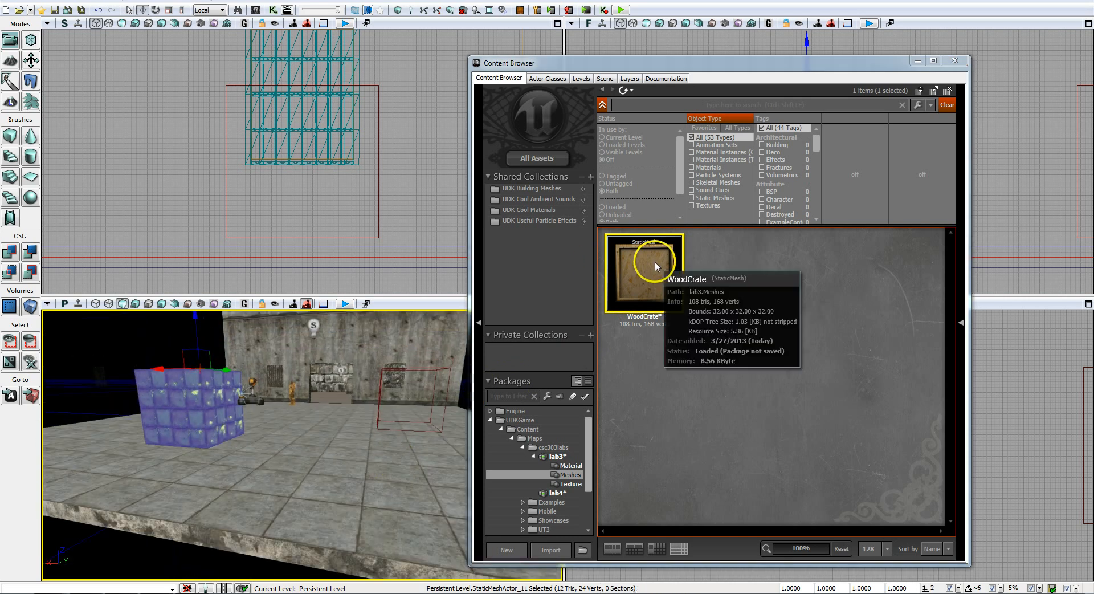
{"action": "left_click_drag", "start_coordinate": [655, 261], "coordinate": [311, 460]}
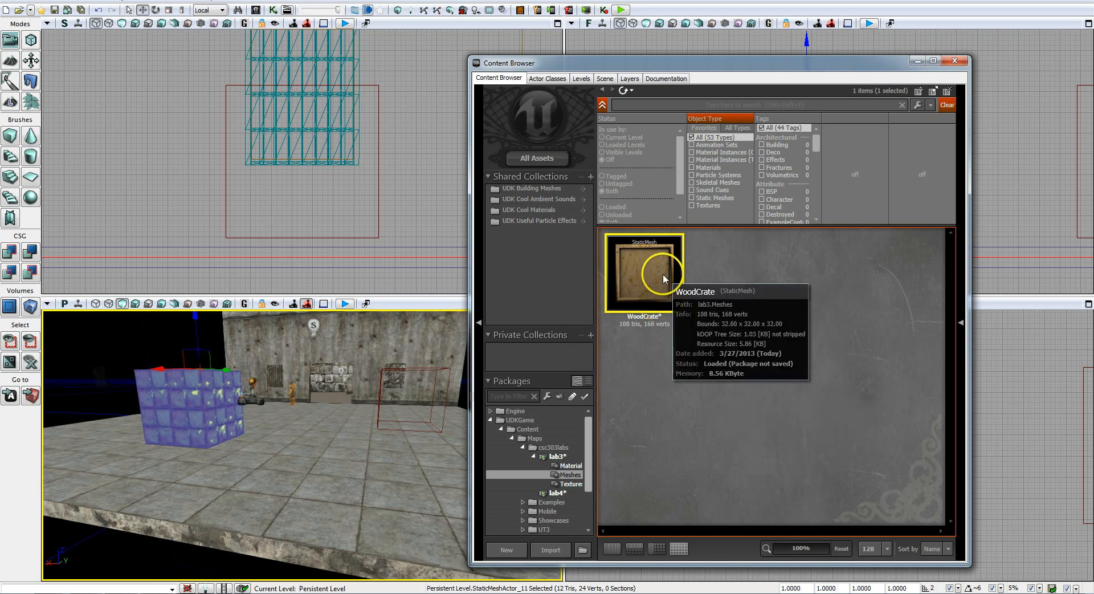
{"action": "right_click_drag", "start_coordinate": [346, 449], "coordinate": [350, 408]}
{"action": "left_click_drag", "start_coordinate": [650, 275], "coordinate": [629, 336]}
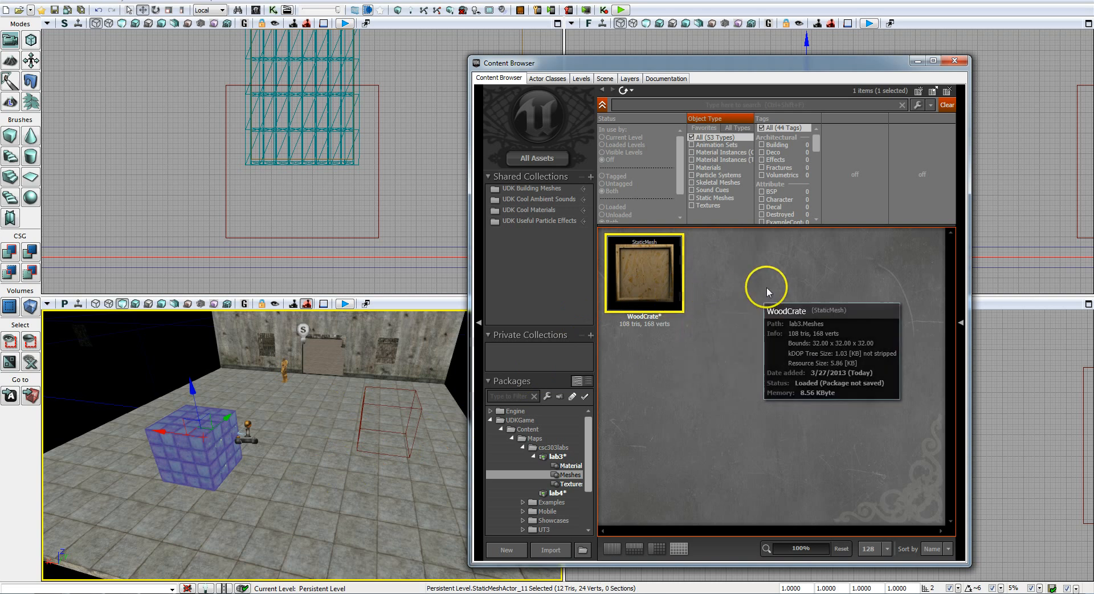
{"action": "left_click", "coordinate": [770, 269]}
{"action": "left_click", "coordinate": [658, 269]}
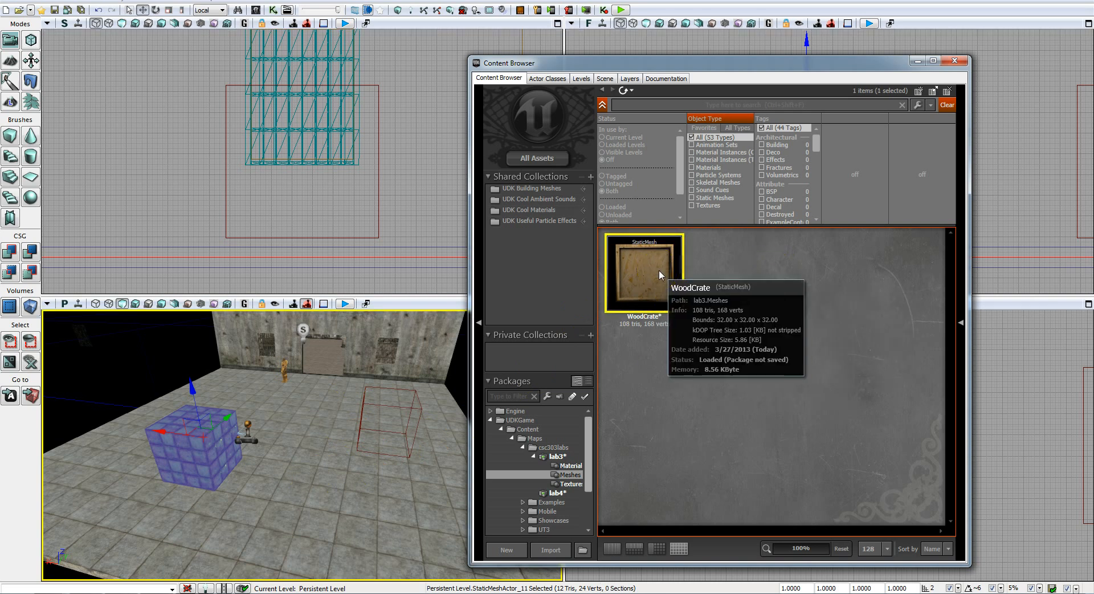
{"action": "left_click_drag", "start_coordinate": [657, 270], "coordinate": [659, 317]}
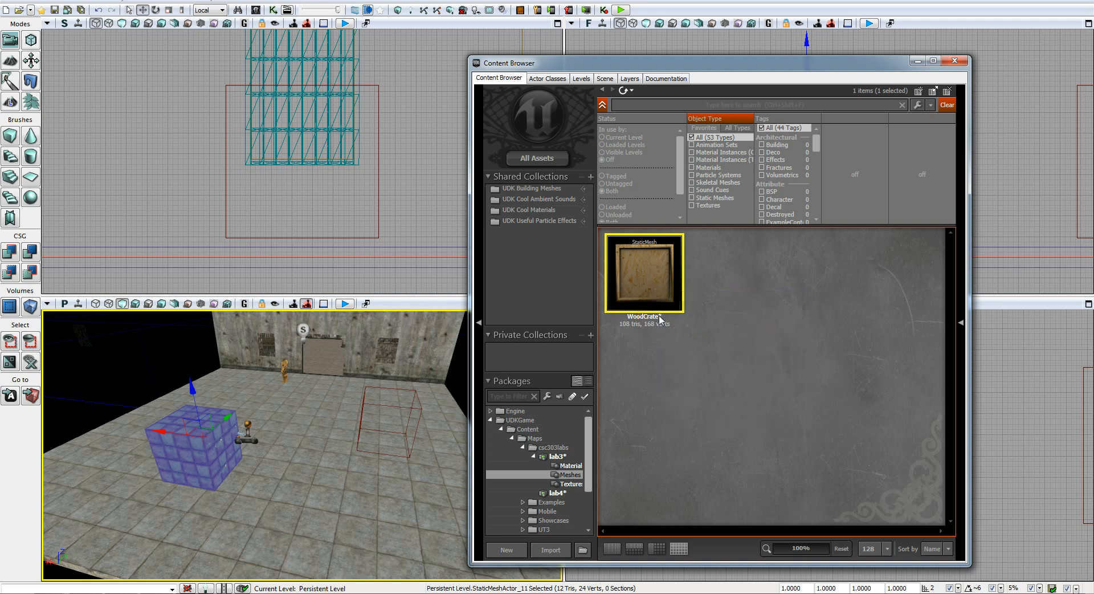
Step: Save the WoodCrate mesh's lab3 package, place the crate on the floor between the green cube and the wireframe box, and close the Content Browser
{"action": "right_click", "coordinate": [655, 274]}
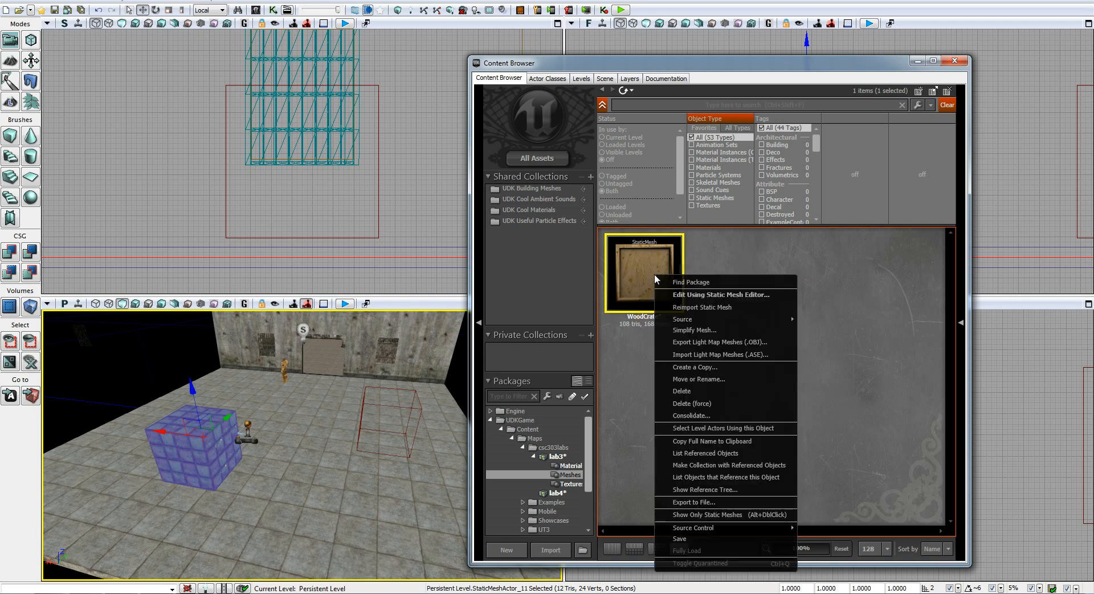
{"action": "left_click", "coordinate": [698, 538]}
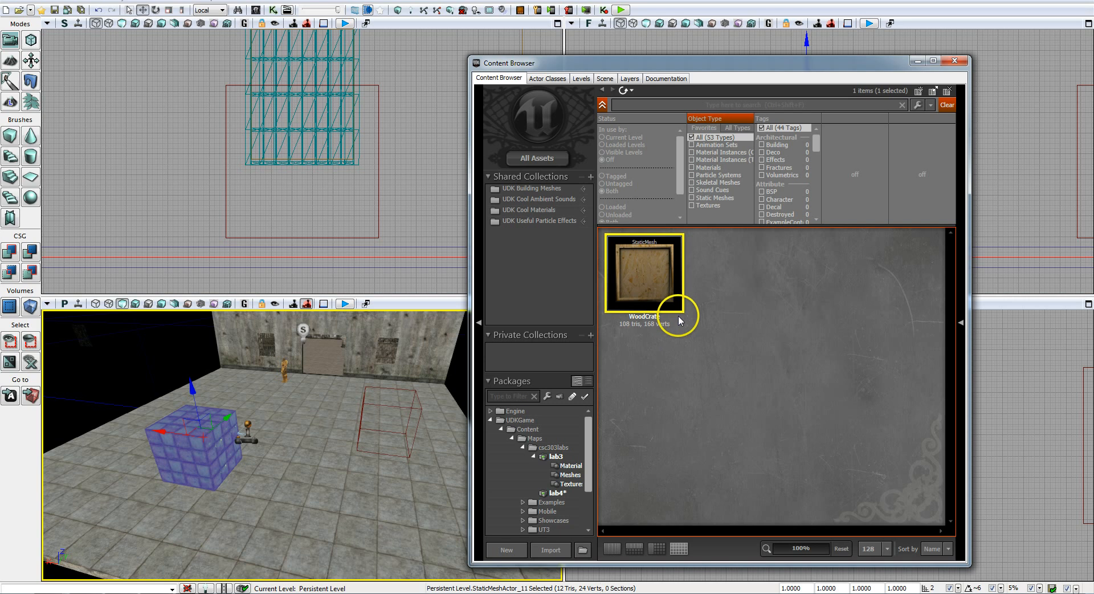
{"action": "left_click", "coordinate": [362, 521]}
{"action": "left_click", "coordinate": [649, 277]}
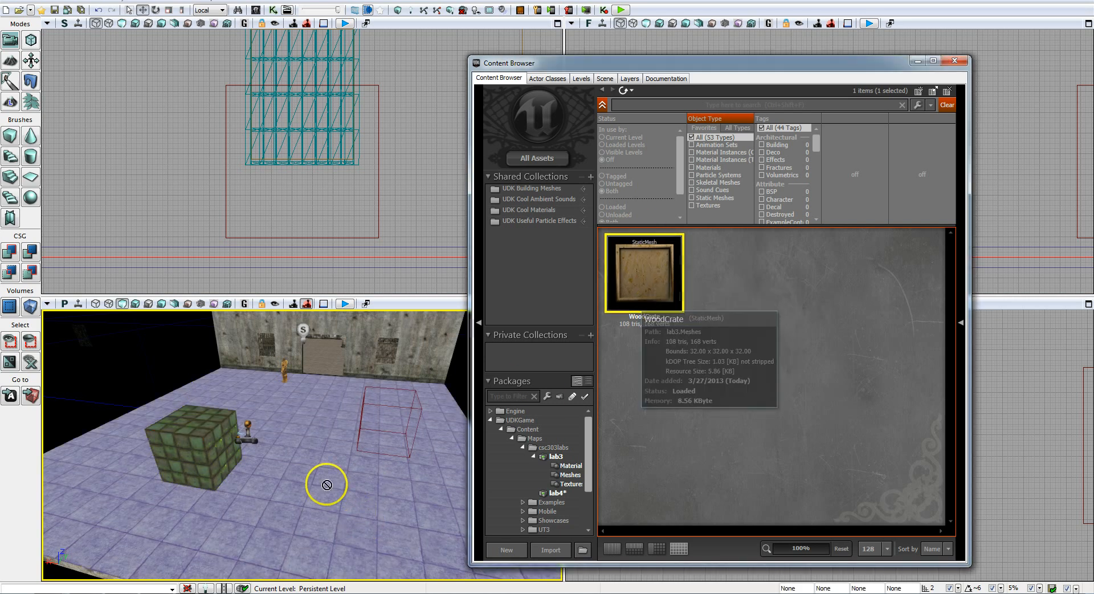
{"action": "left_click_drag", "start_coordinate": [682, 309], "coordinate": [331, 456]}
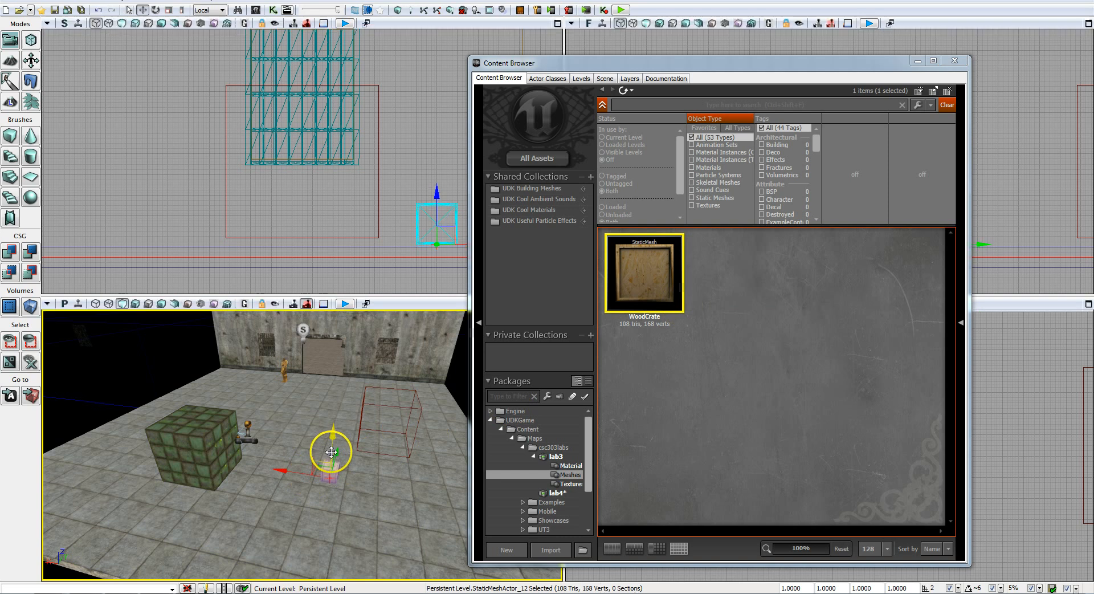
{"action": "left_click", "coordinate": [955, 63]}
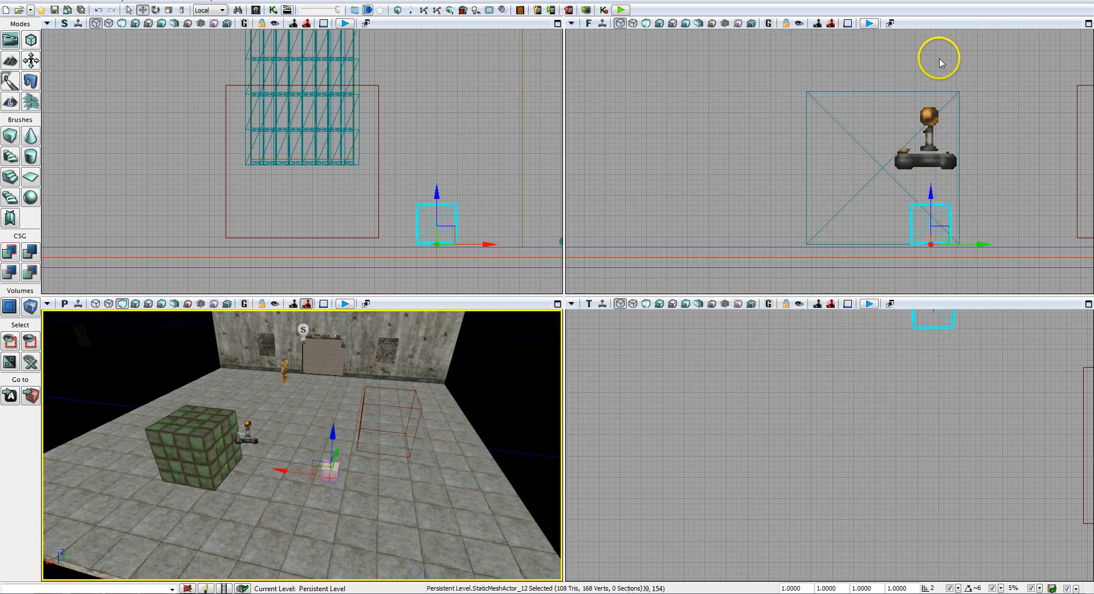
Step: Build the level's lighting and close the map check and Lighting Results windows
{"action": "left_click", "coordinate": [449, 11]}
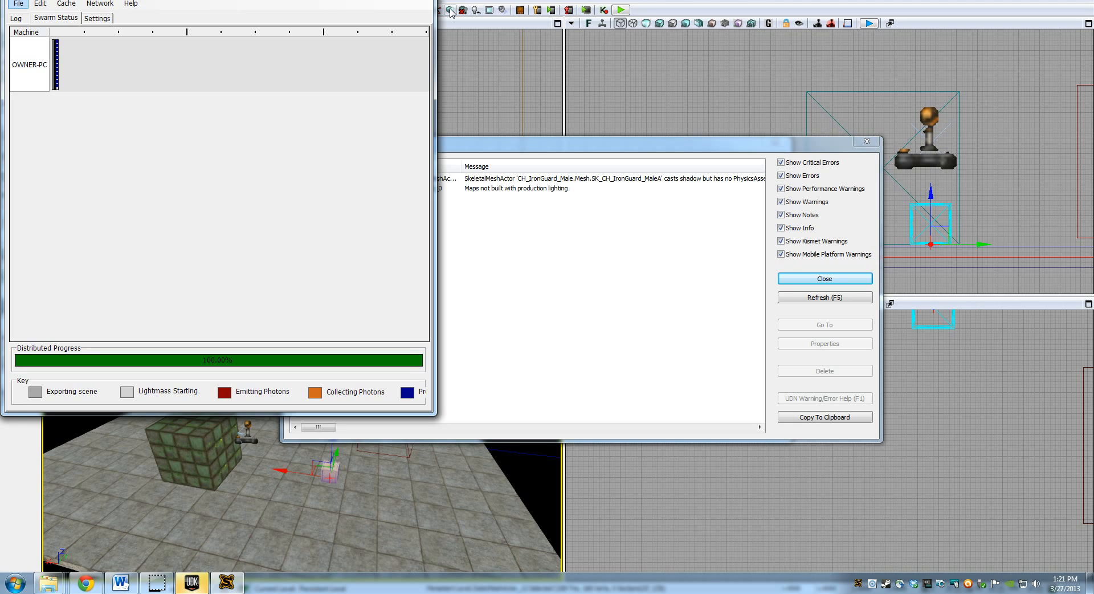
{"action": "left_click", "coordinate": [835, 281]}
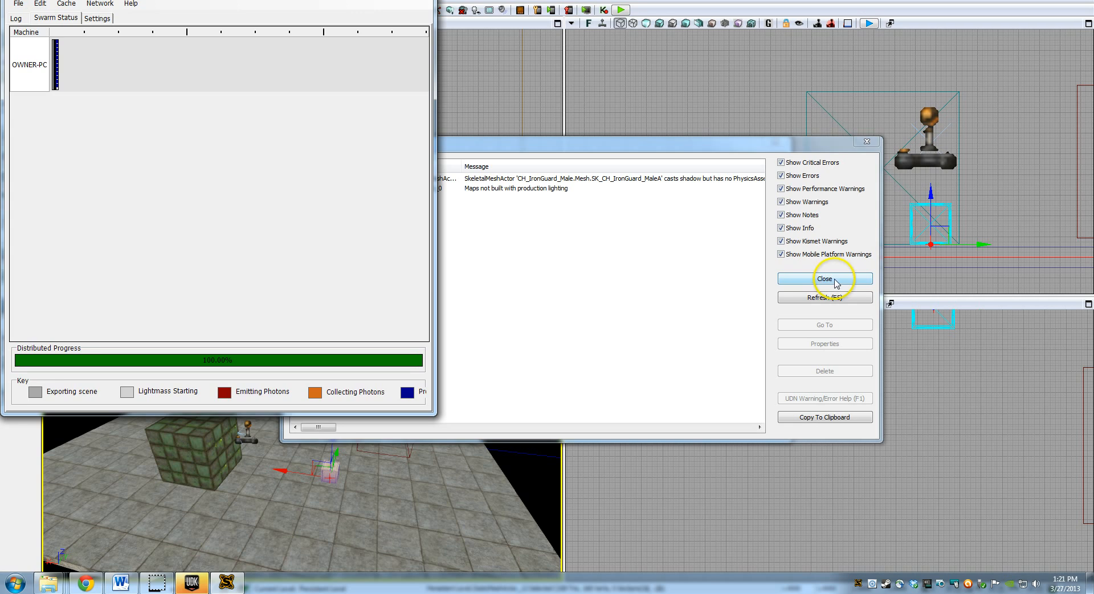
{"action": "left_click", "coordinate": [835, 282]}
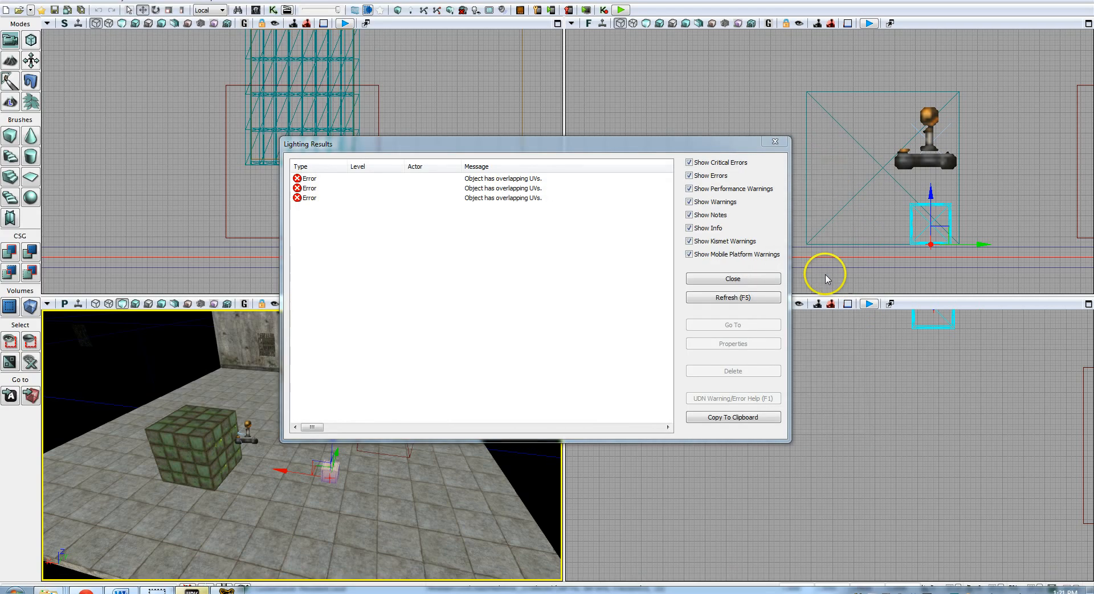
{"action": "left_click", "coordinate": [746, 282]}
Step: Try to play the lab4 level from the editor, declining the search for the chain of external references
{"action": "left_click", "coordinate": [620, 11]}
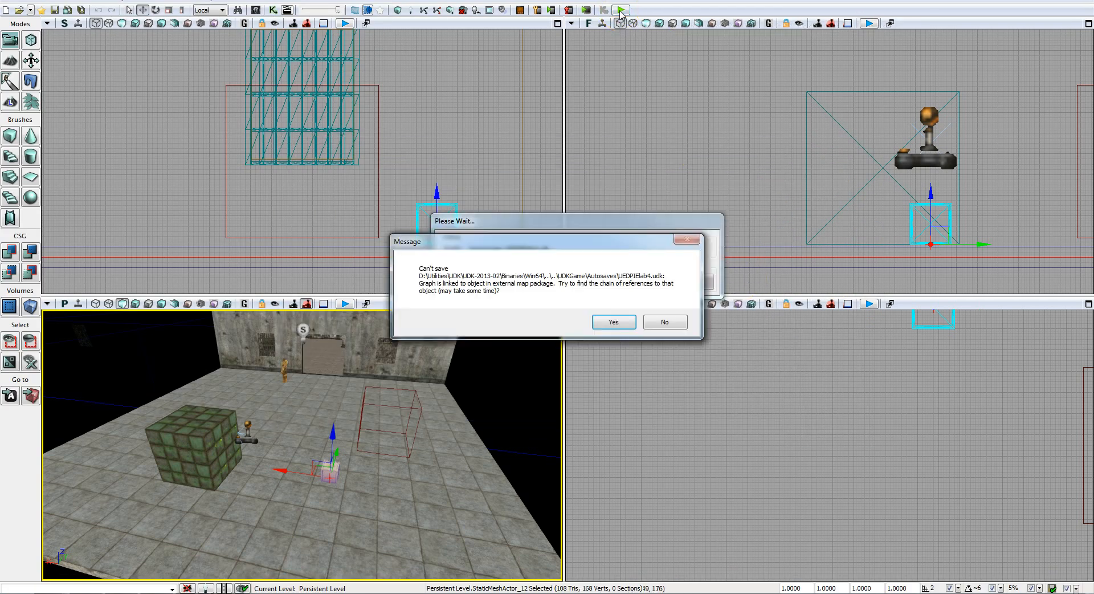
{"action": "left_click", "coordinate": [657, 320]}
{"action": "left_click", "coordinate": [628, 314]}
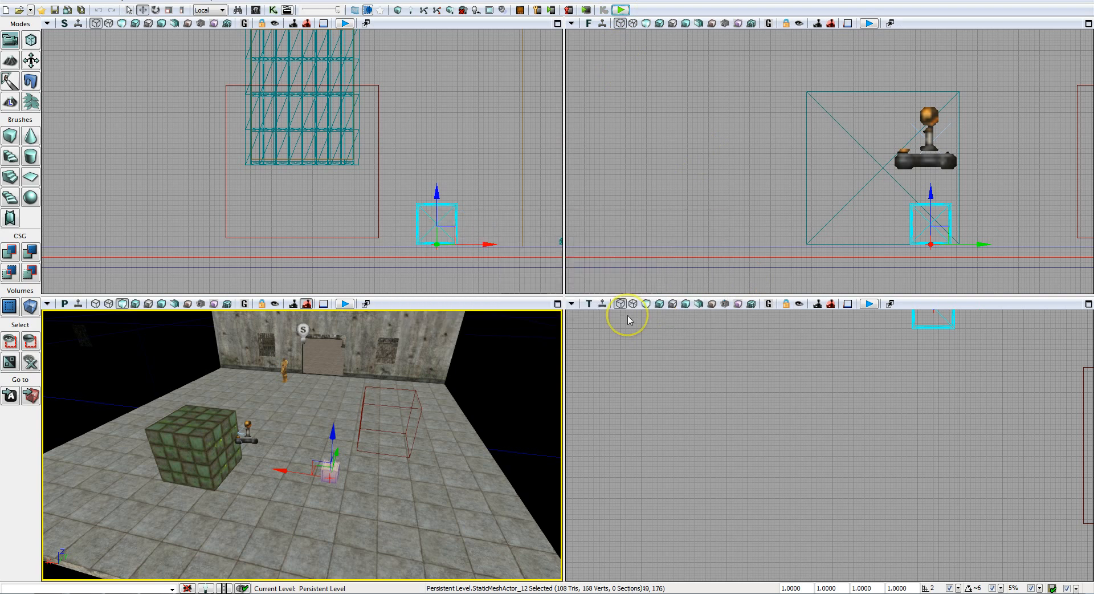
Step: Try again to play the level, accepting the search for the chain of references to the external map object
{"action": "right_click_drag", "start_coordinate": [512, 384], "coordinate": [504, 381]}
{"action": "left_click", "coordinate": [620, 9]}
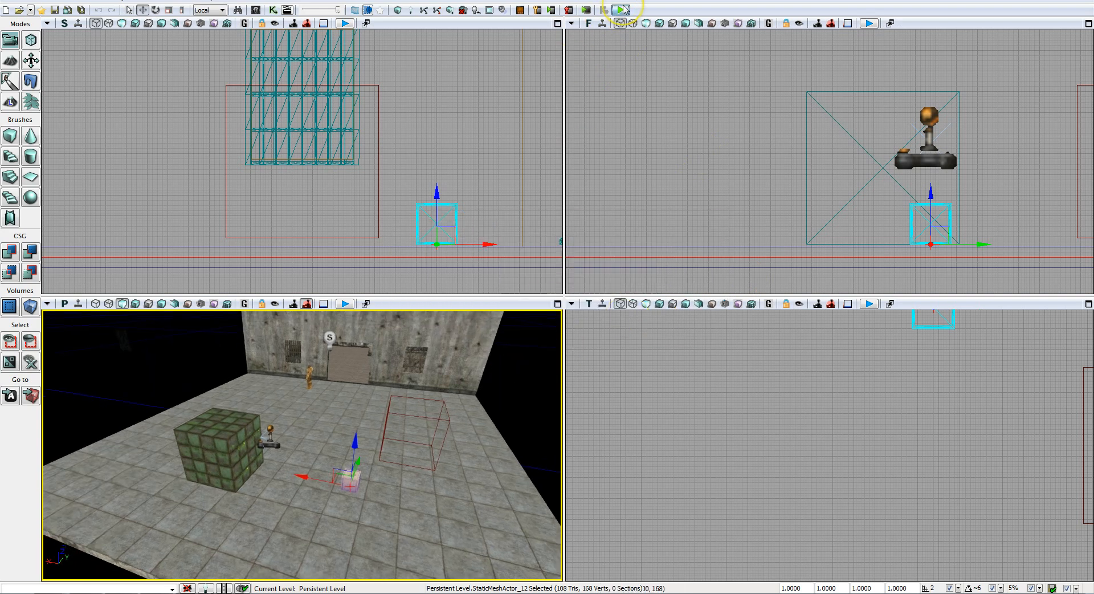
{"action": "left_click", "coordinate": [612, 323]}
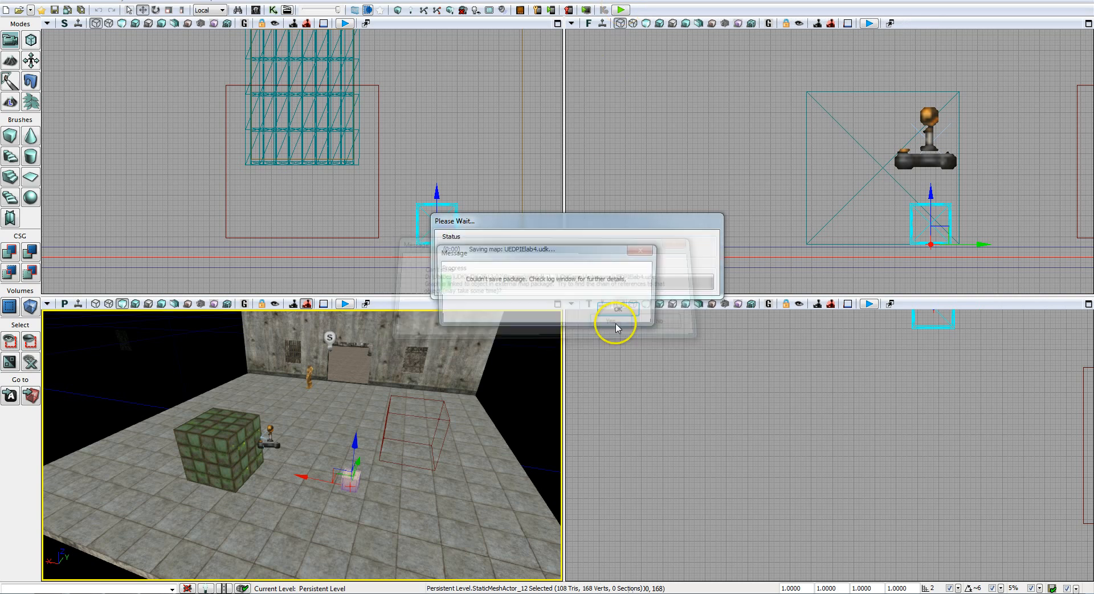
{"action": "left_click", "coordinate": [621, 313]}
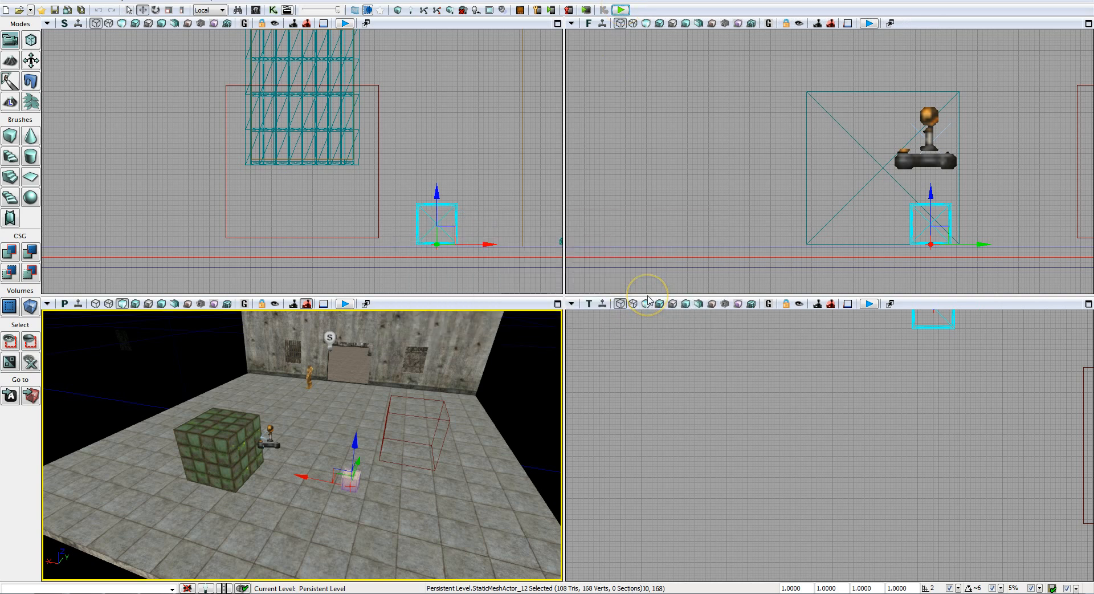